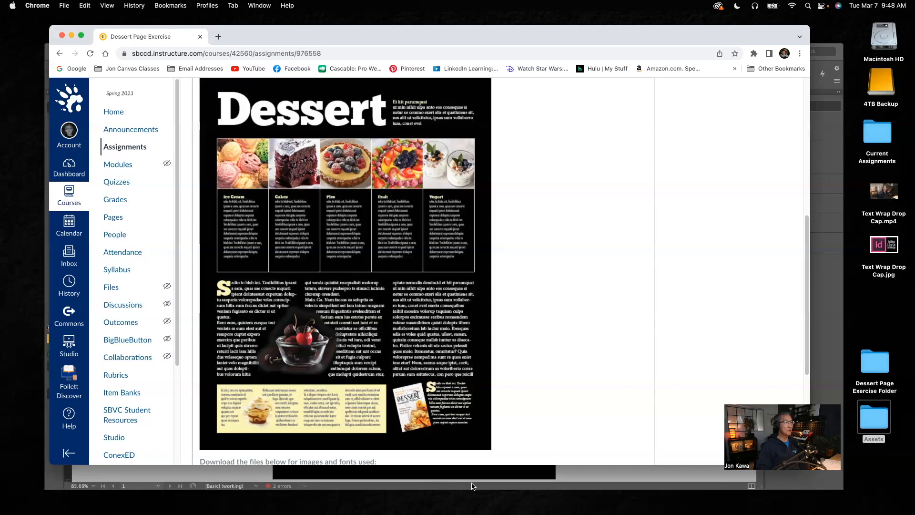
# Switch to InDesign and move the Dessert title, its description and the five-column photo table off their places on the page
pyautogui.click(571, 474)
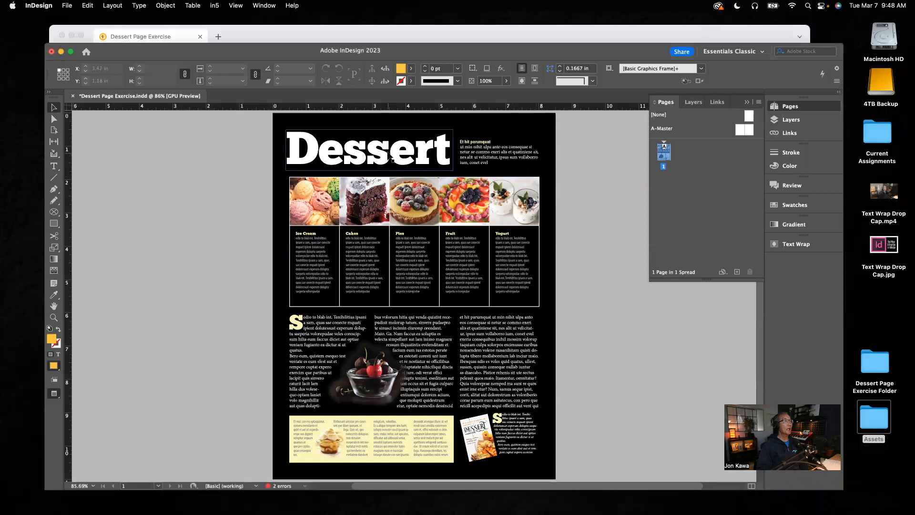
pyautogui.moveTo(418, 159); pyautogui.dragTo(293, 159)
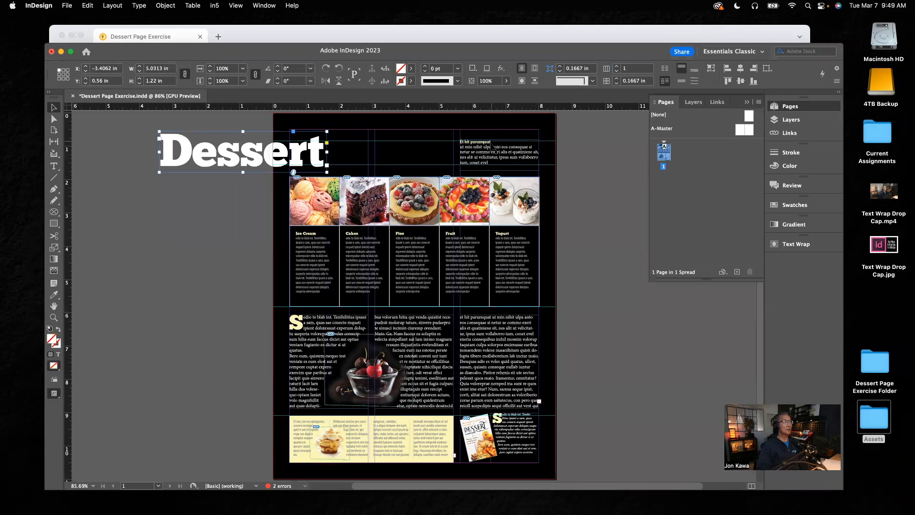
pyautogui.moveTo(505, 152); pyautogui.dragTo(582, 161)
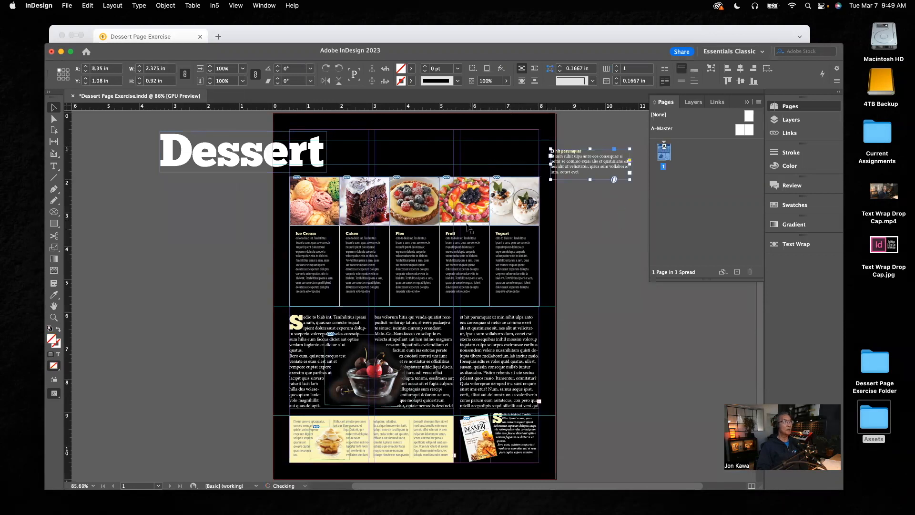
pyautogui.moveTo(462, 196); pyautogui.dragTo(334, 229)
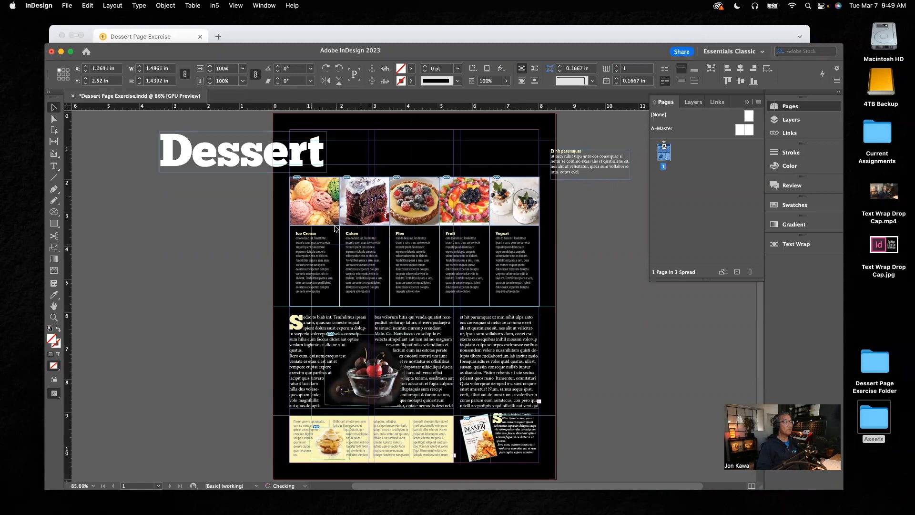
pyautogui.press('Escape')
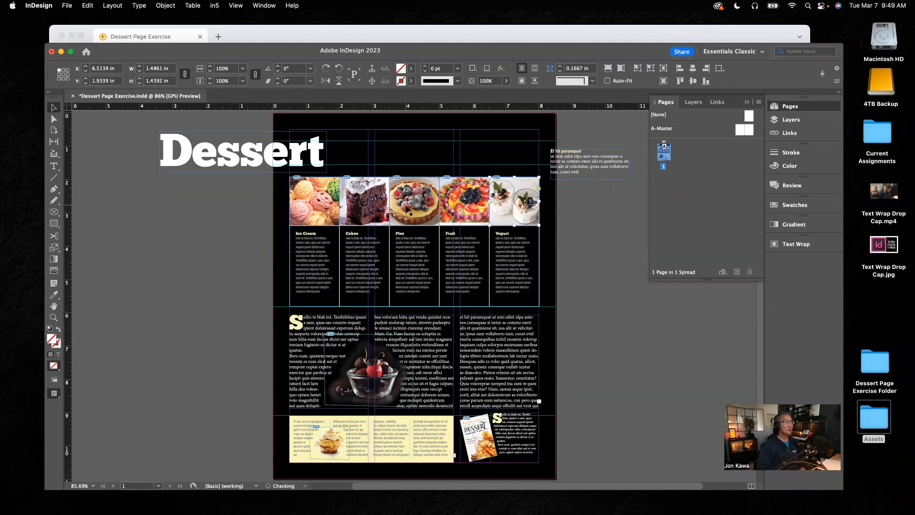
pyautogui.click(439, 254)
pyautogui.moveTo(438, 254); pyautogui.dragTo(236, 261)
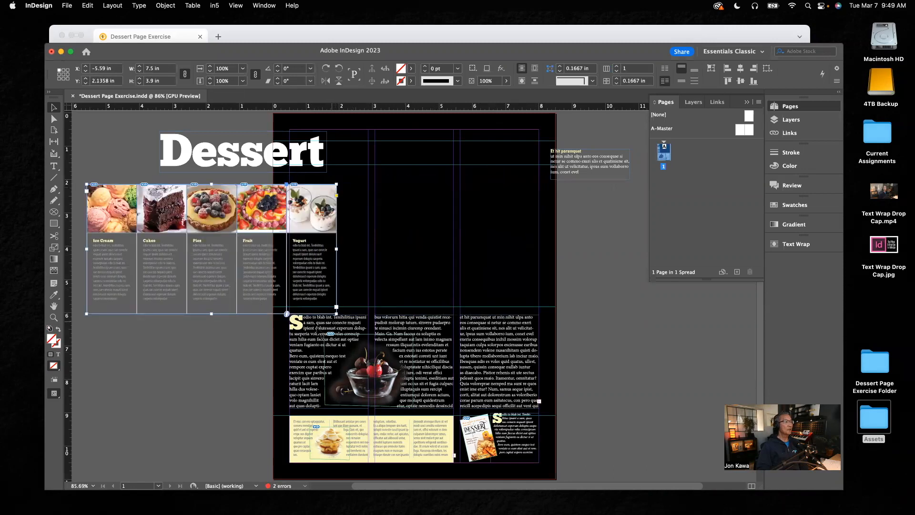
# Move the outer article columns, cherries image, yellow sidebar, cookbook picture and its caption out of their places in the lower layout
pyautogui.moveTo(305, 354); pyautogui.dragTo(219, 373)
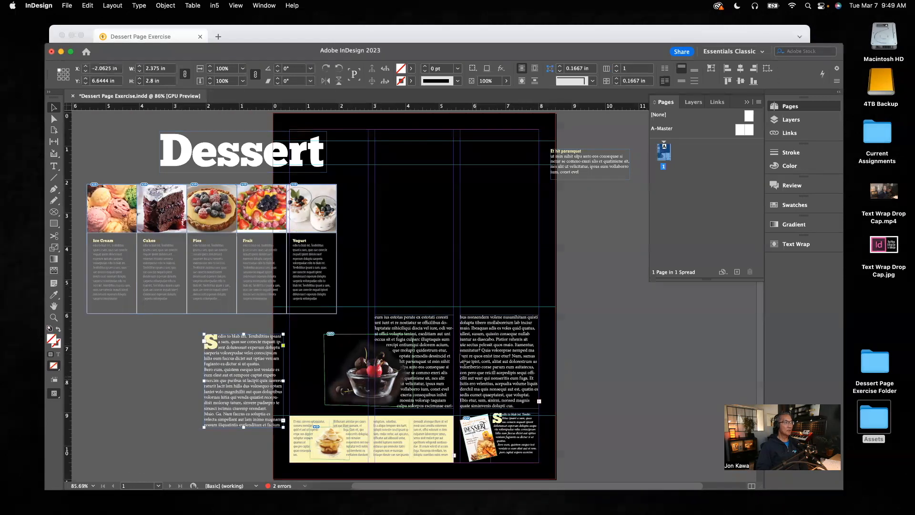
pyautogui.moveTo(517, 341); pyautogui.dragTo(596, 339)
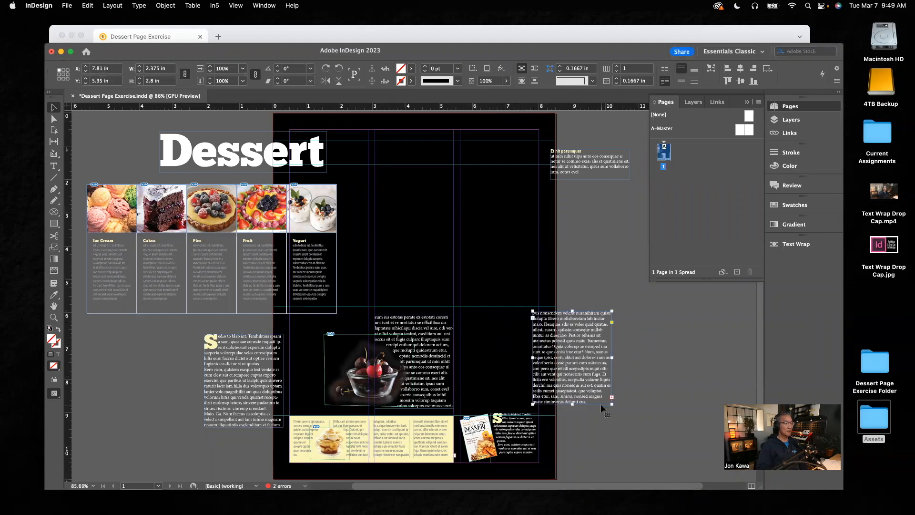
pyautogui.moveTo(344, 372); pyautogui.dragTo(303, 371)
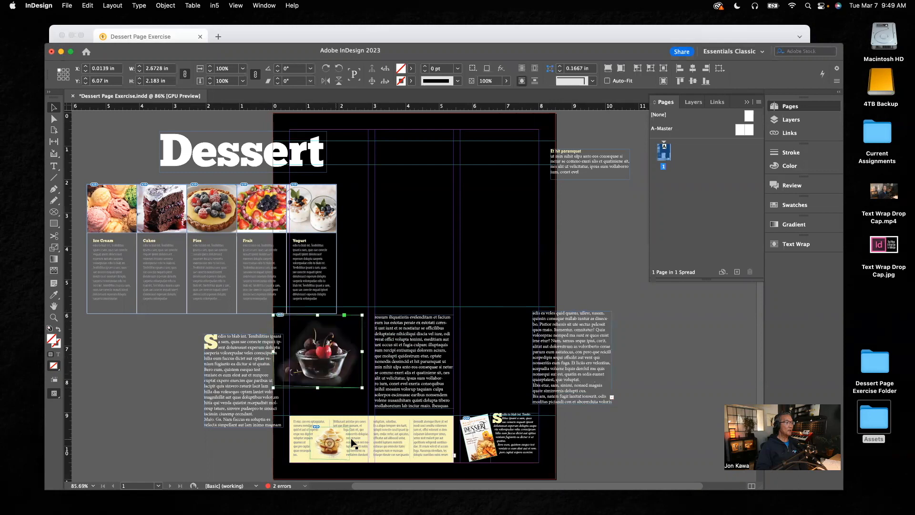
pyautogui.click(399, 441)
pyautogui.moveTo(399, 441); pyautogui.dragTo(357, 463)
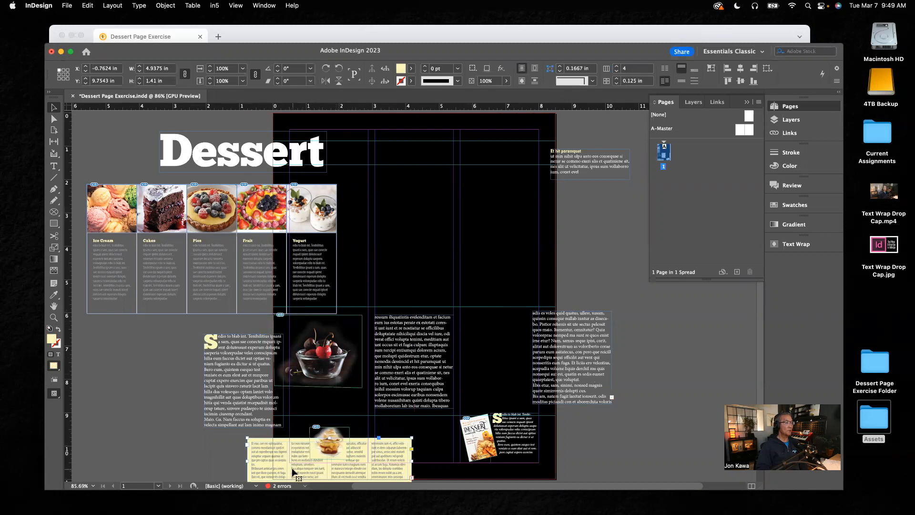
pyautogui.moveTo(477, 458); pyautogui.dragTo(486, 392)
pyautogui.moveTo(515, 441); pyautogui.dragTo(583, 459)
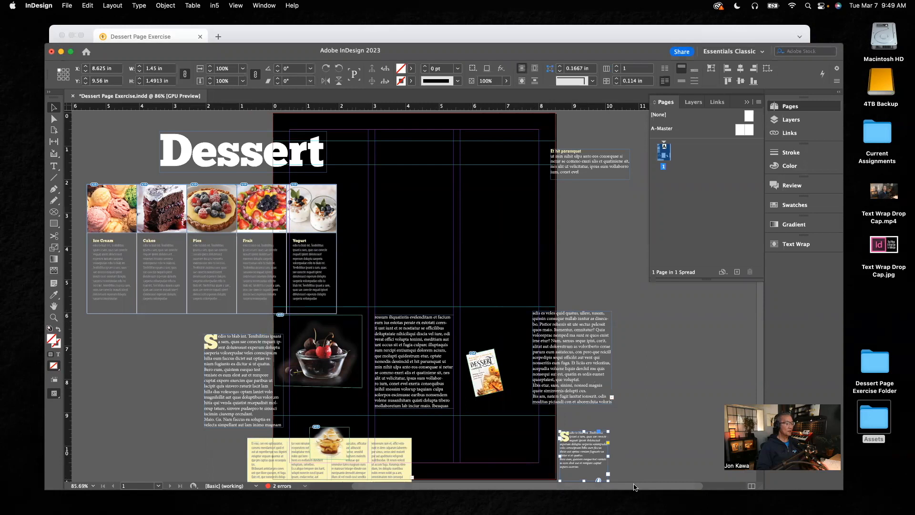
# Undo all the frame moves back to the original Dessert page layout and deselect everything
pyautogui.press('super+z')
pyautogui.press('super+z')
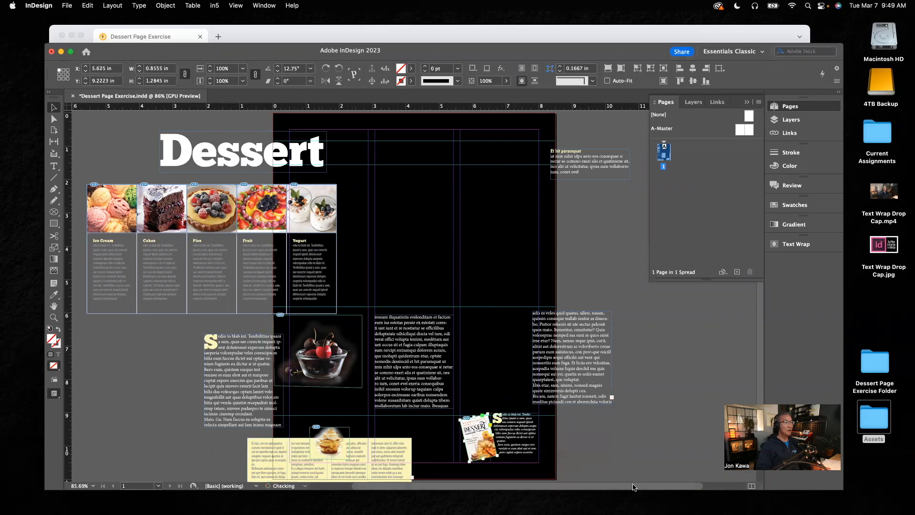
pyautogui.press('super+z')
pyautogui.press('super+z')
pyautogui.press('super+z')
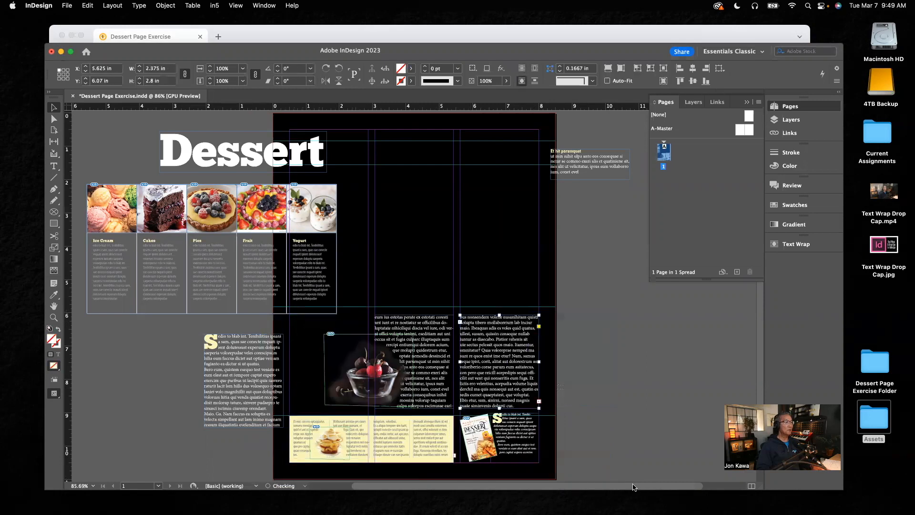
pyautogui.press('super+z')
pyautogui.press('super+z')
pyautogui.press('super+z')
pyautogui.press('super+z')
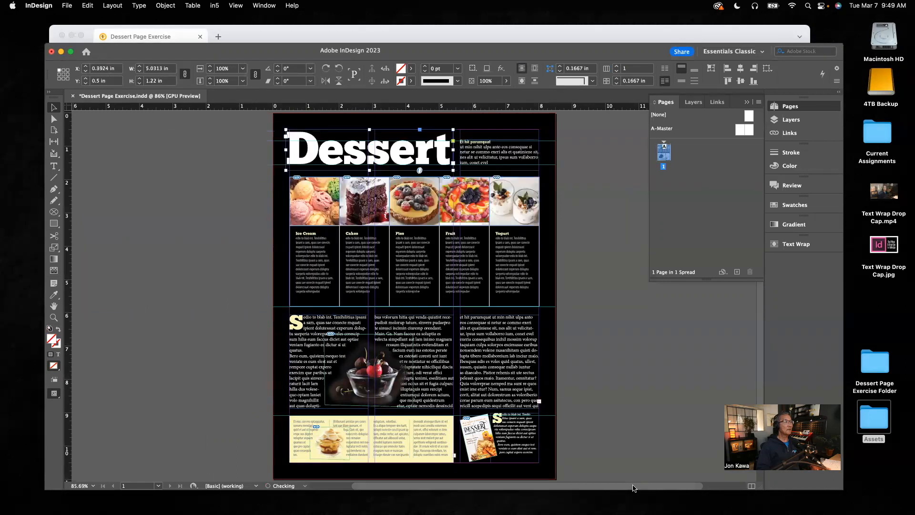
pyautogui.click(614, 313)
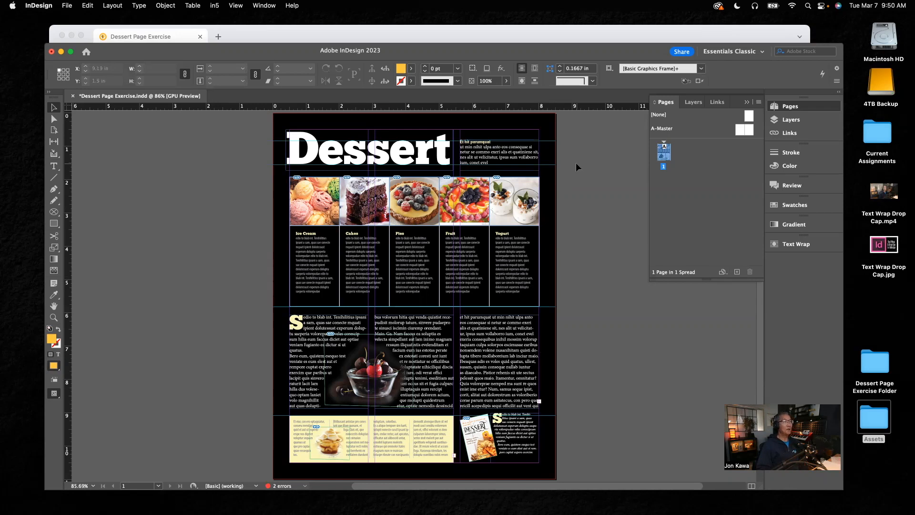
# Switch to Chrome and review the Dessert Page Exercise assignment from the sample layout down to the Assets-1.zip download
pyautogui.click(642, 31)
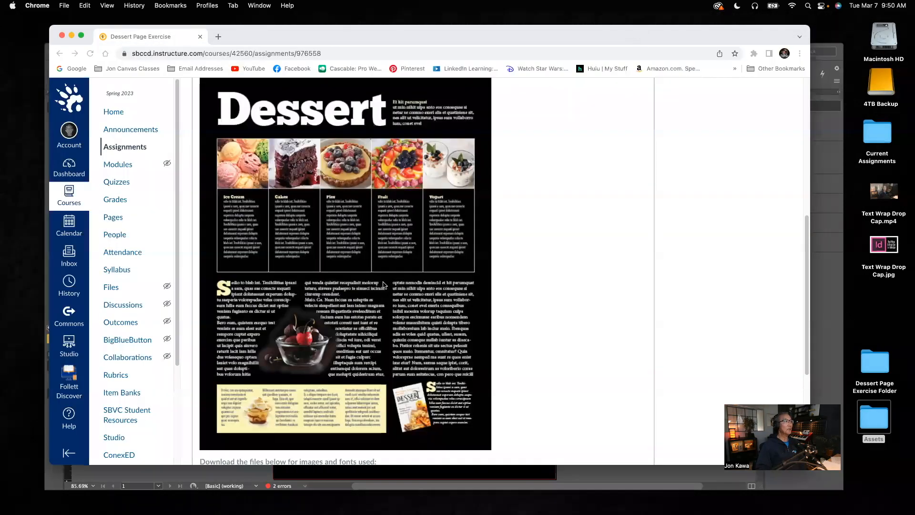
pyautogui.scroll(3, 384, 284)
pyautogui.scroll(-7, 384, 284)
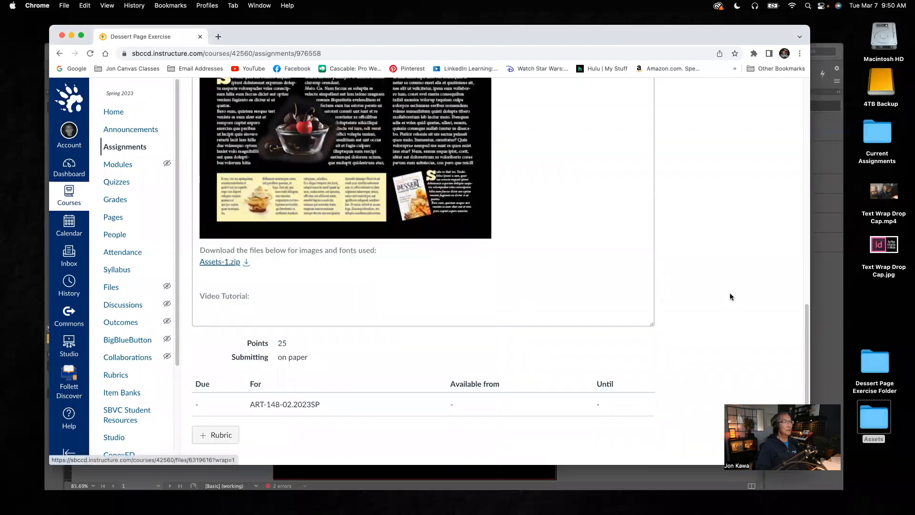
# Look through the desktop Assets folder, previewing Chunkfive Ex.ttf, Cake.jpg, the cherries image and Dessert Copy.pdf, and close its window
pyautogui.doubleClick(874, 420)
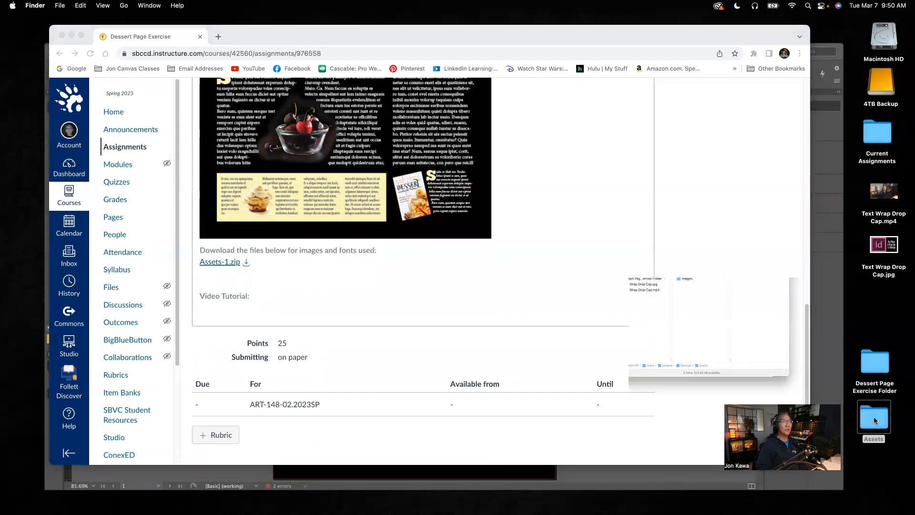
pyautogui.click(487, 112)
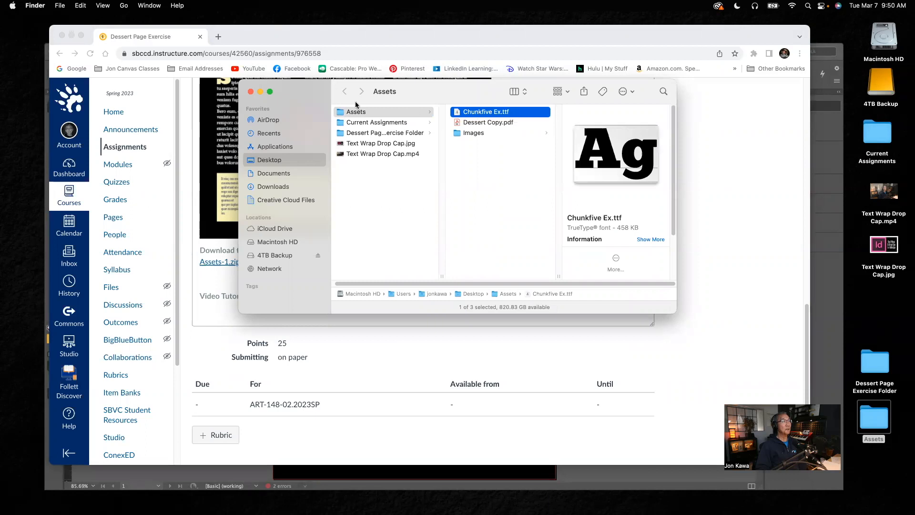
pyautogui.moveTo(319, 96); pyautogui.dragTo(396, 186)
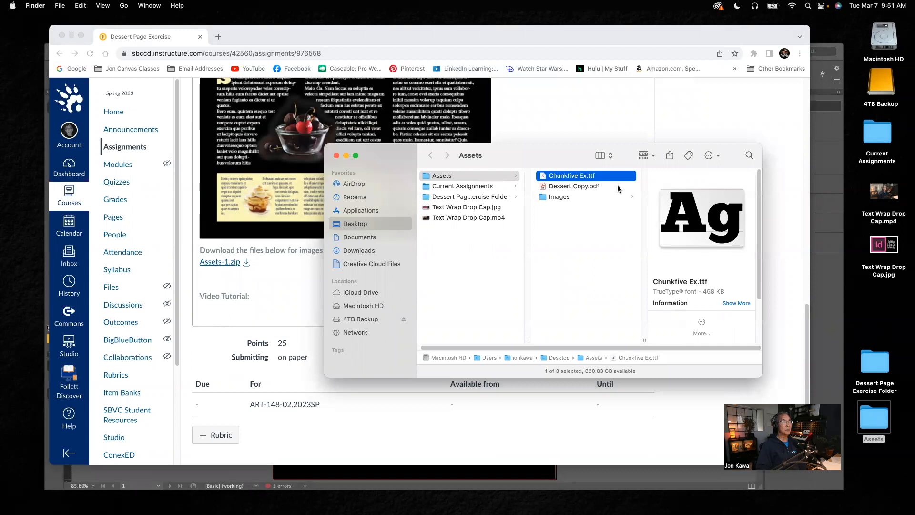
pyautogui.click(556, 197)
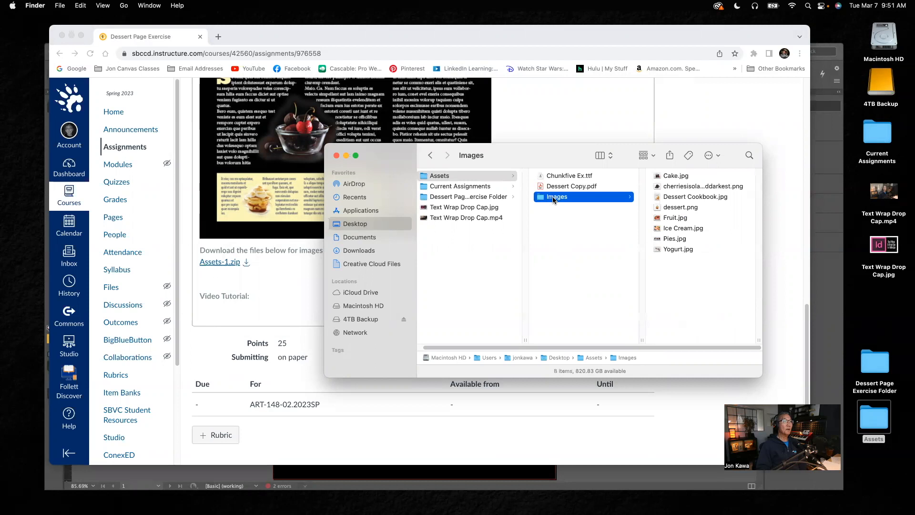
pyautogui.click(680, 176)
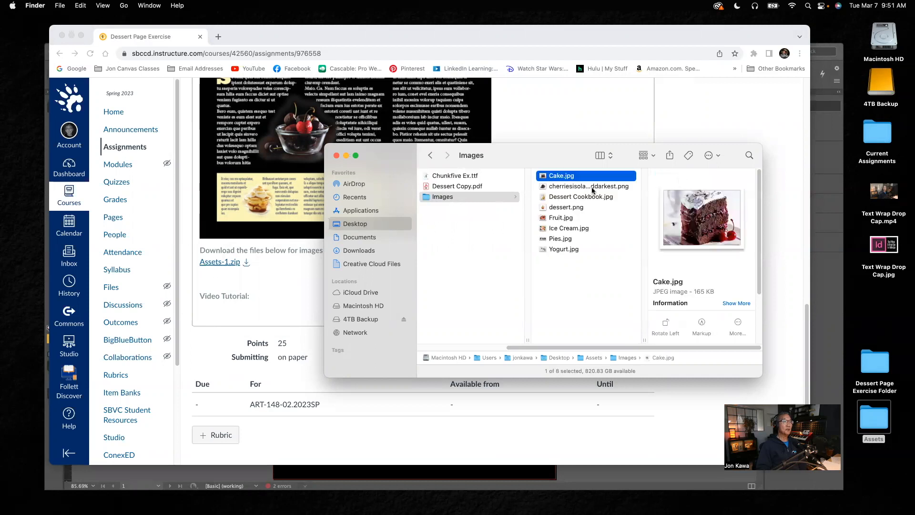
pyautogui.click(593, 187)
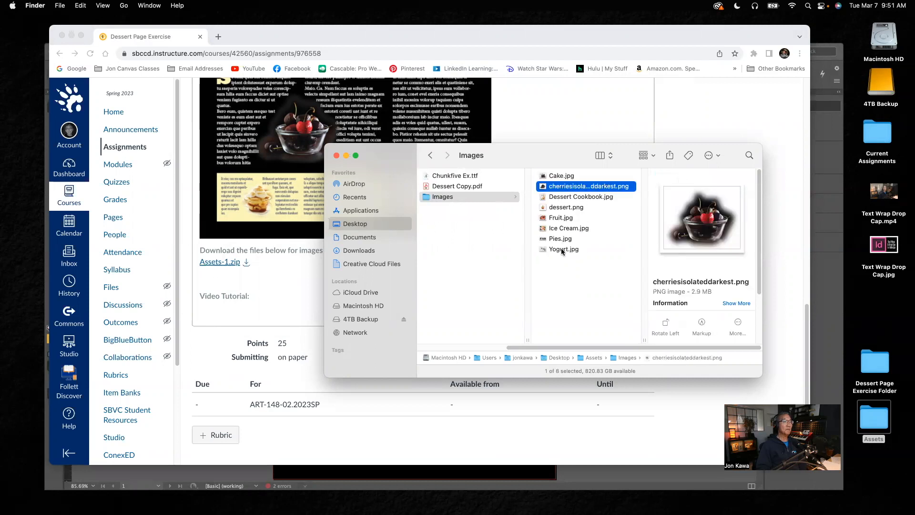
pyautogui.click(467, 189)
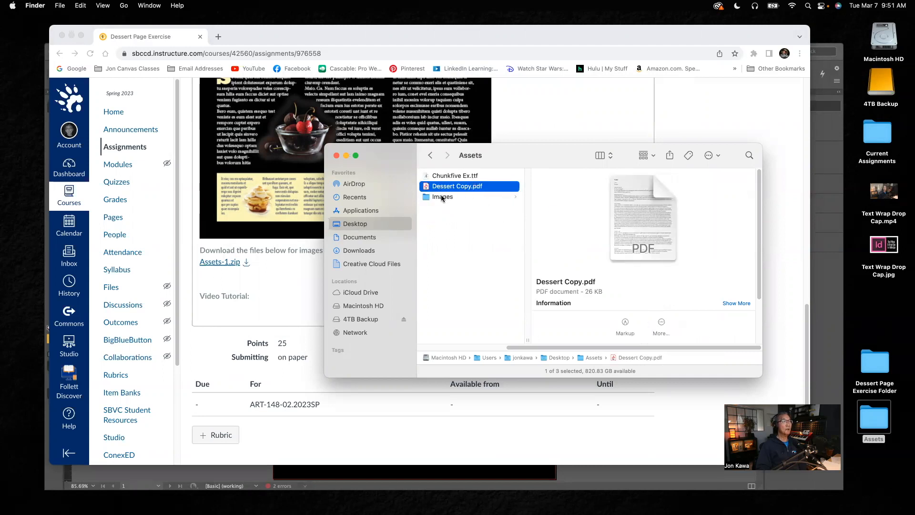
pyautogui.moveTo(355, 159)
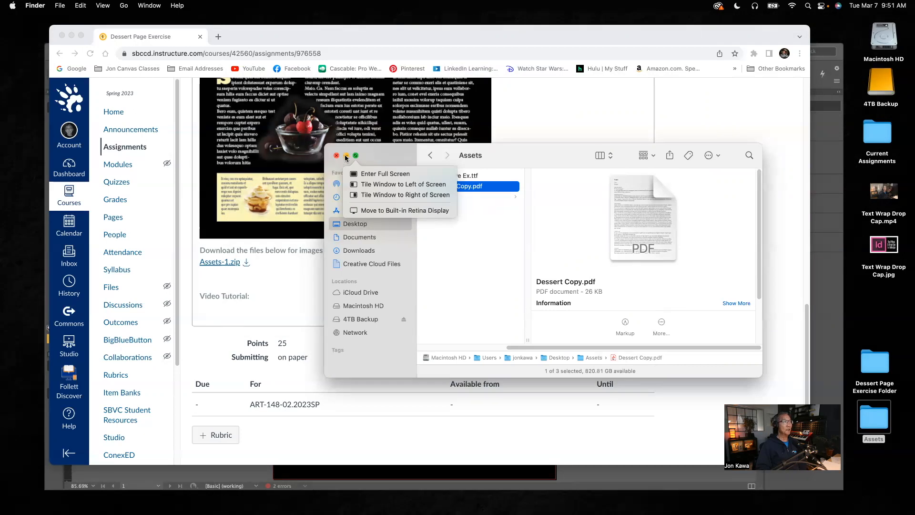
pyautogui.click(336, 155)
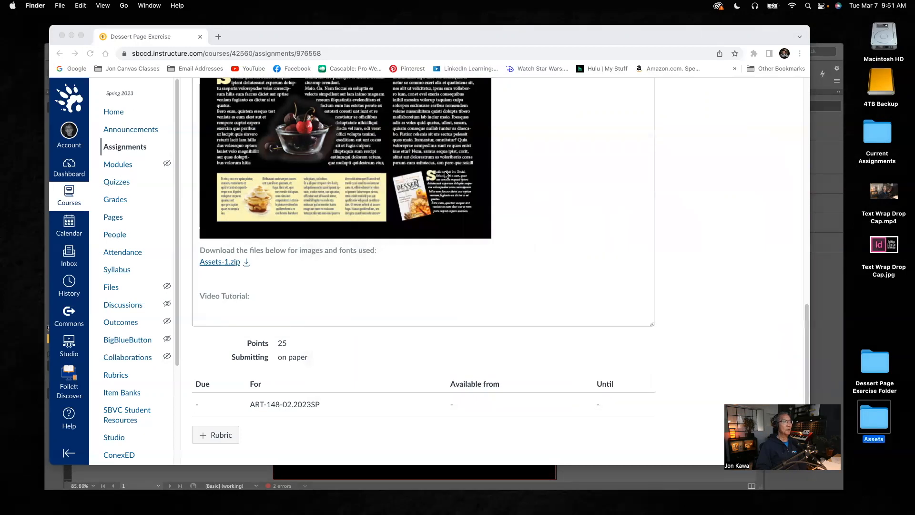
# Reopen the Assets folder from the desktop and open Dessert Copy.pdf in Acrobat
pyautogui.hotkey('ctrl', 'Up')
pyautogui.click(533, 203)
pyautogui.doubleClick(881, 417)
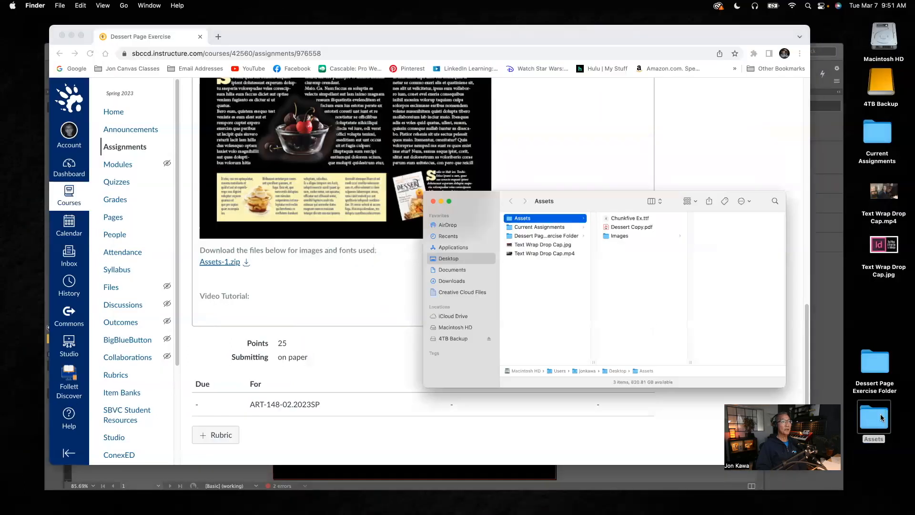
pyautogui.click(572, 187)
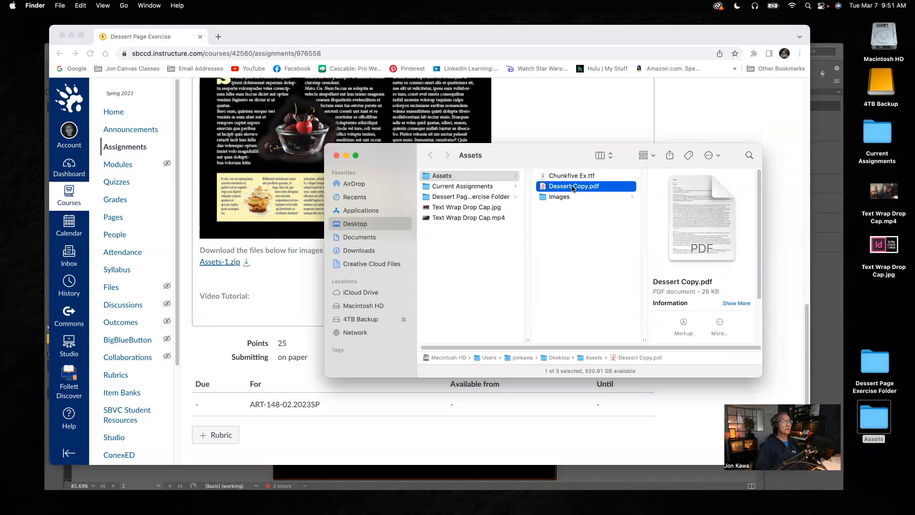
pyautogui.doubleClick(541, 188)
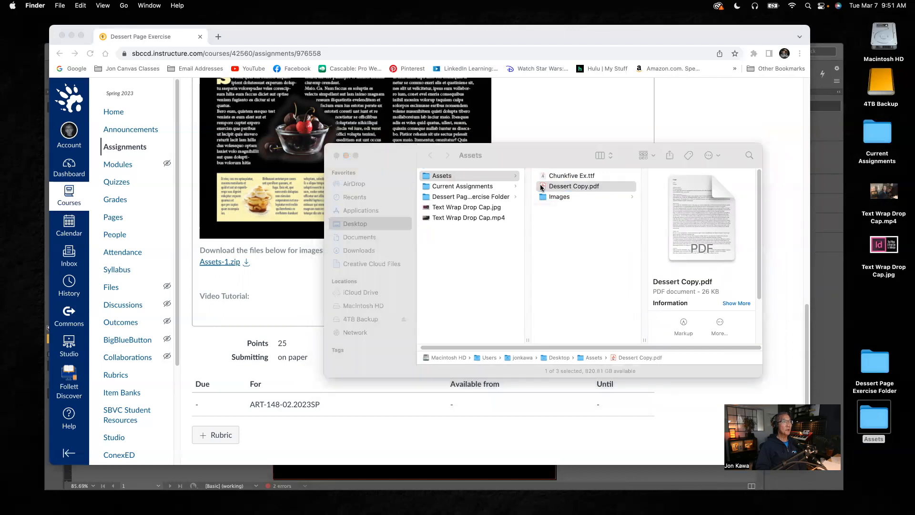
# Arrange the Dessert Copy.pdf window beside the Chrome window so the sample layout and its copy can be compared
pyautogui.moveTo(578, 76); pyautogui.dragTo(604, 42)
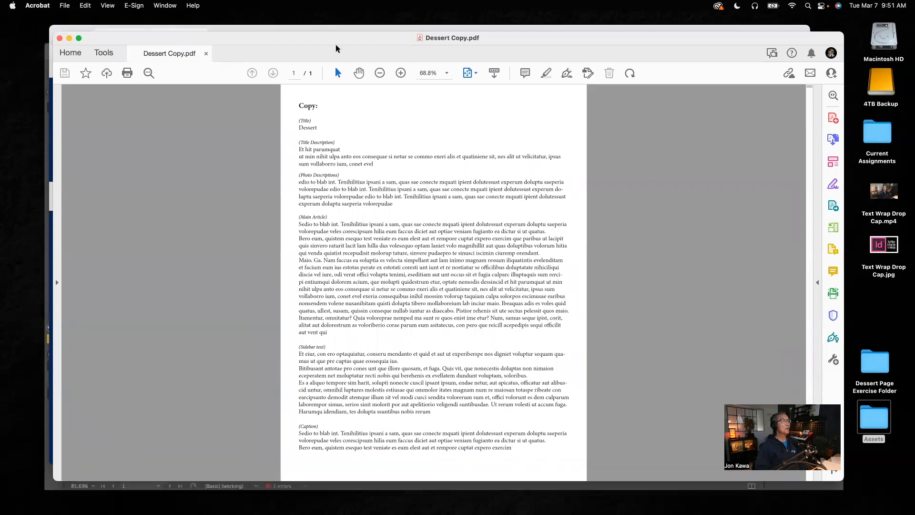
pyautogui.moveTo(344, 37); pyautogui.dragTo(599, 51)
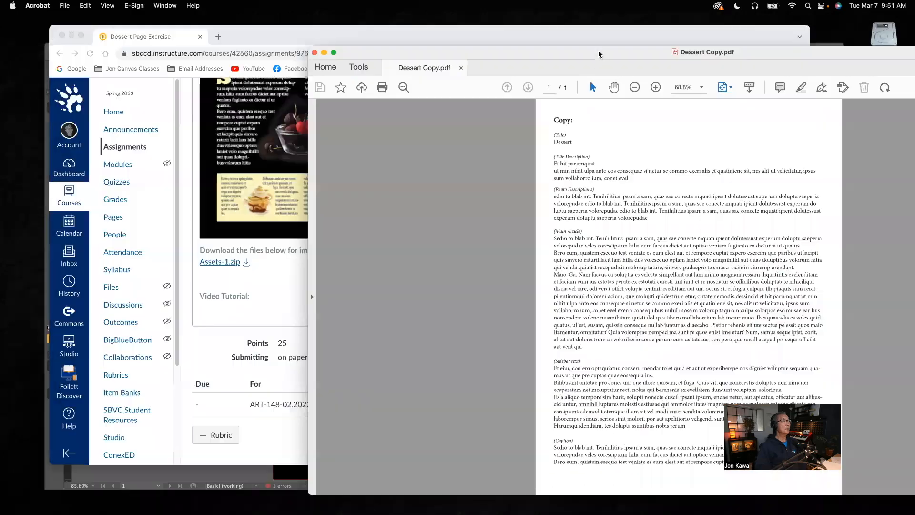
pyautogui.click(262, 277)
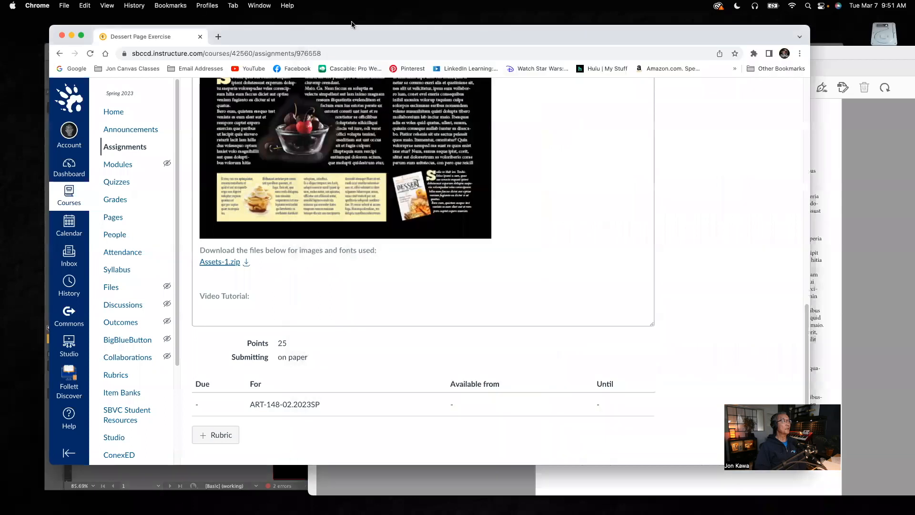
pyautogui.moveTo(352, 36); pyautogui.dragTo(295, 86)
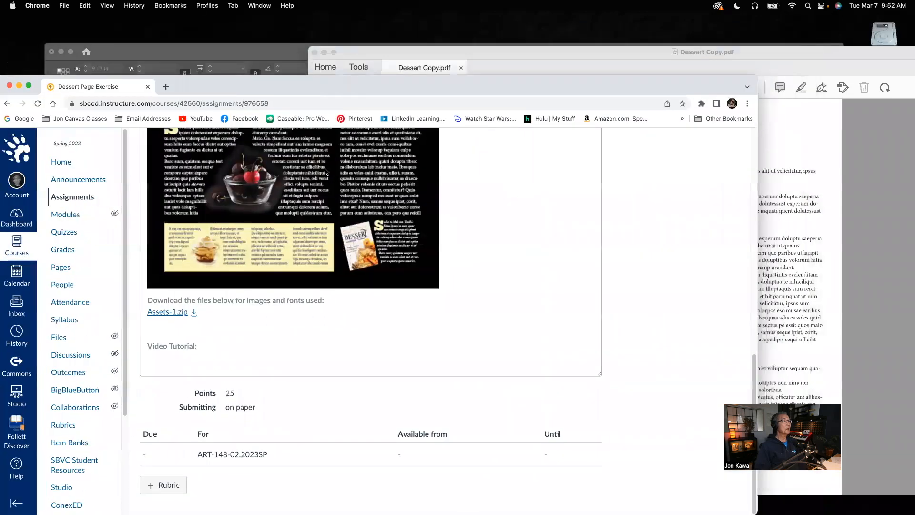
pyautogui.scroll(5, 206, 247)
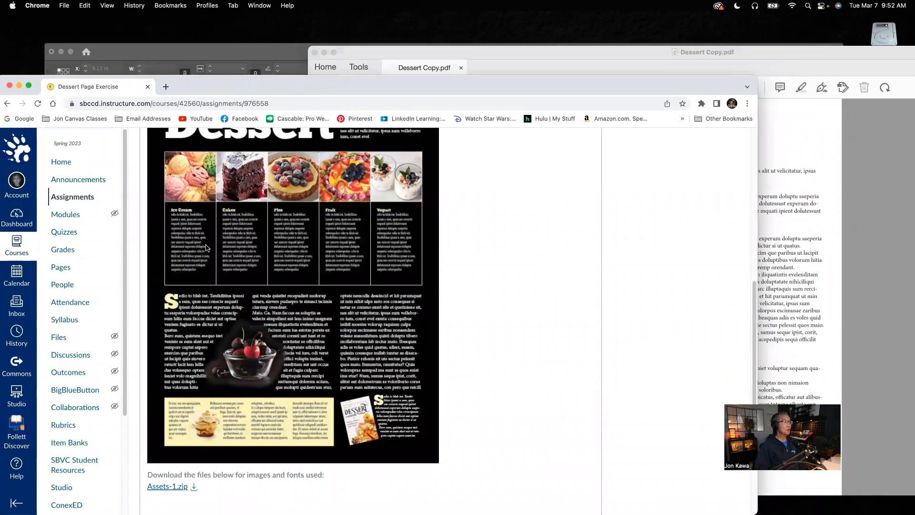
pyautogui.click(822, 146)
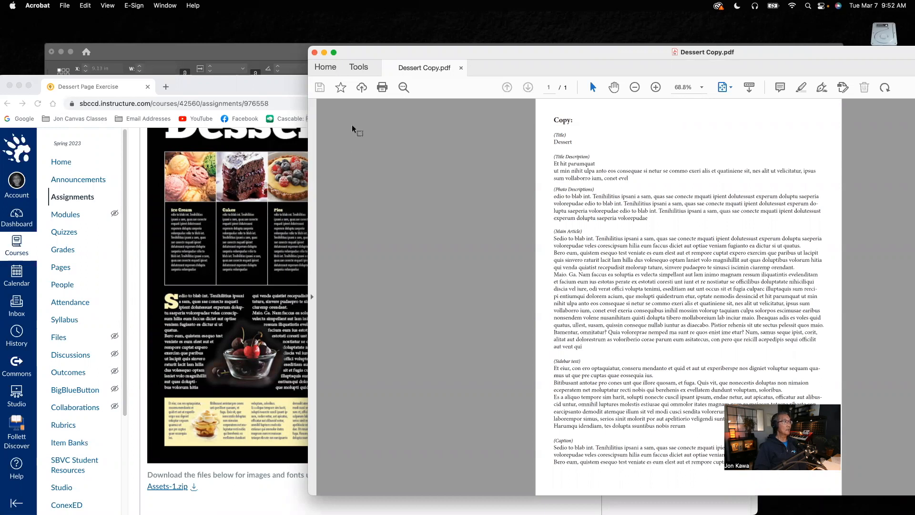
# Shift the Dessert Copy.pdf and Chrome windows to compare the photo columns of the sample layout with the PDF copy
pyautogui.moveTo(422, 55); pyautogui.dragTo(593, 70)
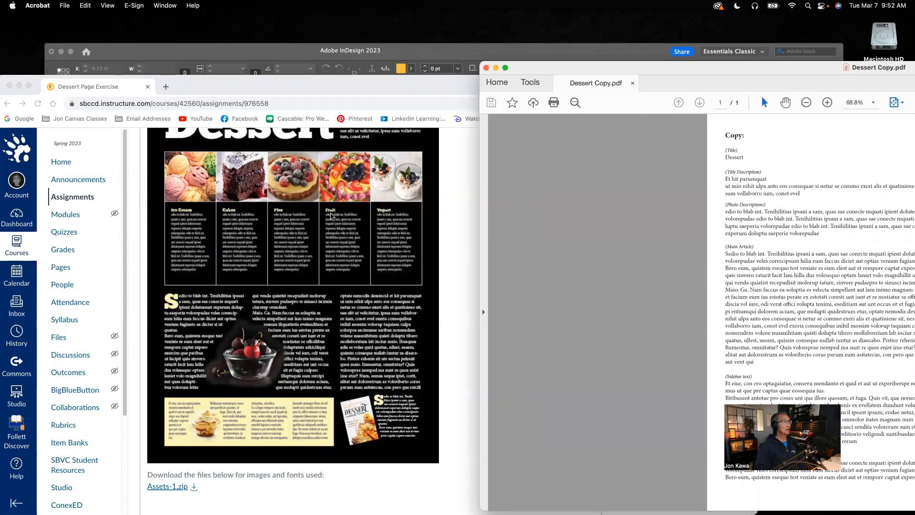
pyautogui.moveTo(682, 65); pyautogui.dragTo(508, 50)
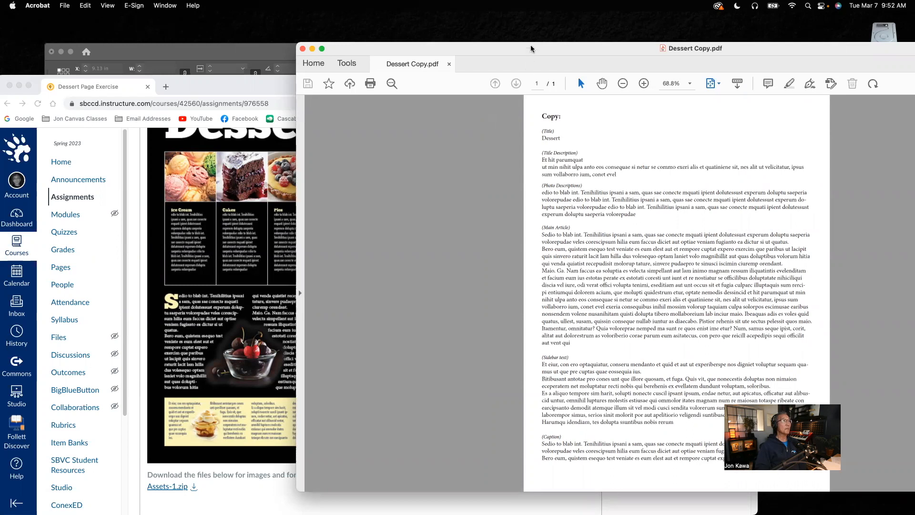
pyautogui.moveTo(618, 55); pyautogui.dragTo(710, 60)
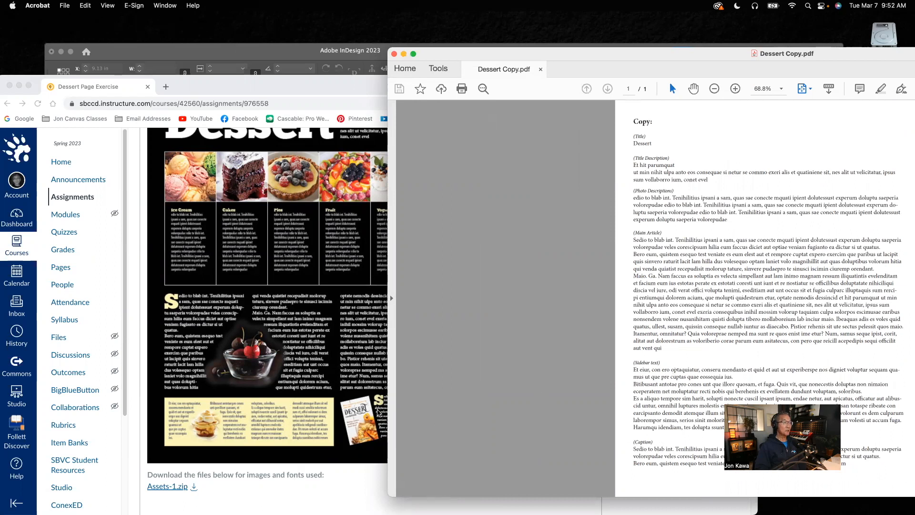
pyautogui.click(328, 89)
pyautogui.moveTo(305, 80); pyautogui.dragTo(272, 80)
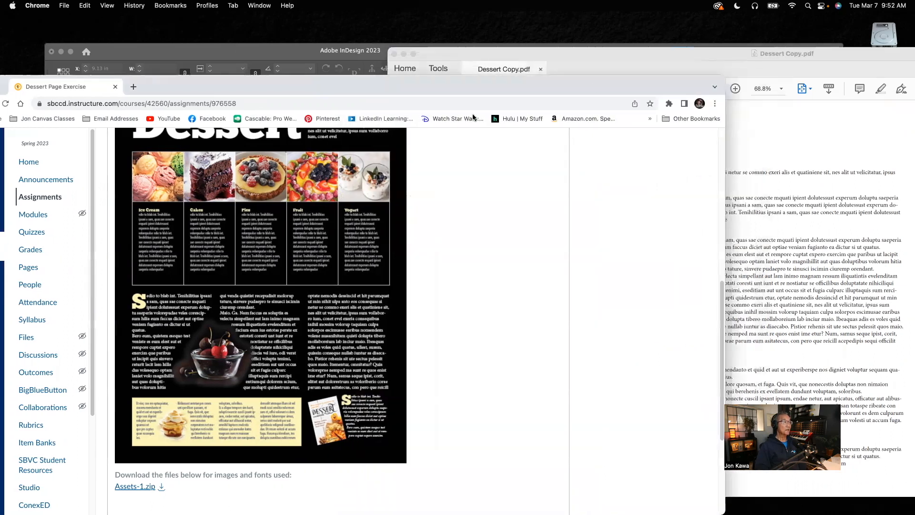
pyautogui.click(822, 139)
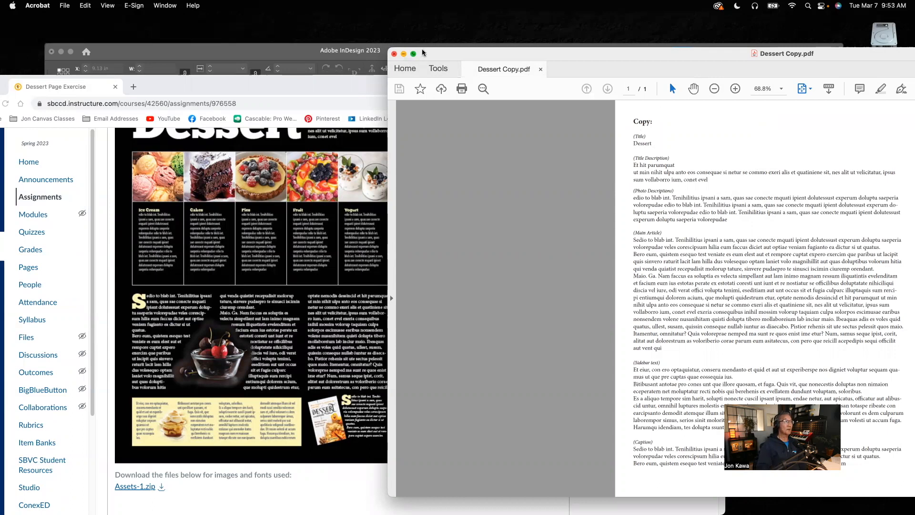
# Examine the full Dessert sample layout from title to sidebar in Chrome, checking it against the labelled sections of Dessert Copy.pdf
pyautogui.moveTo(447, 55); pyautogui.dragTo(340, 38)
pyautogui.moveTo(236, 85); pyautogui.dragTo(306, 87)
pyautogui.moveTo(365, 27); pyautogui.dragTo(349, 47)
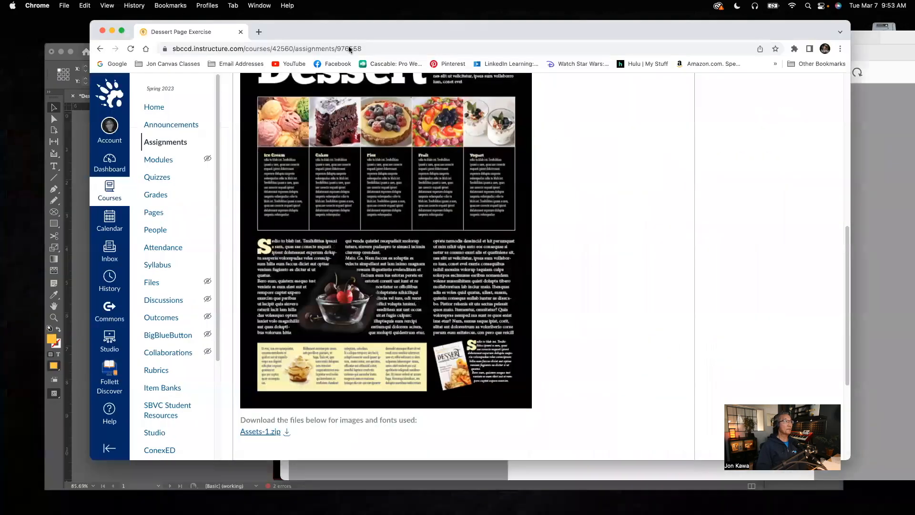
pyautogui.scroll(1, 356, 158)
pyautogui.scroll(3, 356, 160)
pyautogui.scroll(-1, 356, 160)
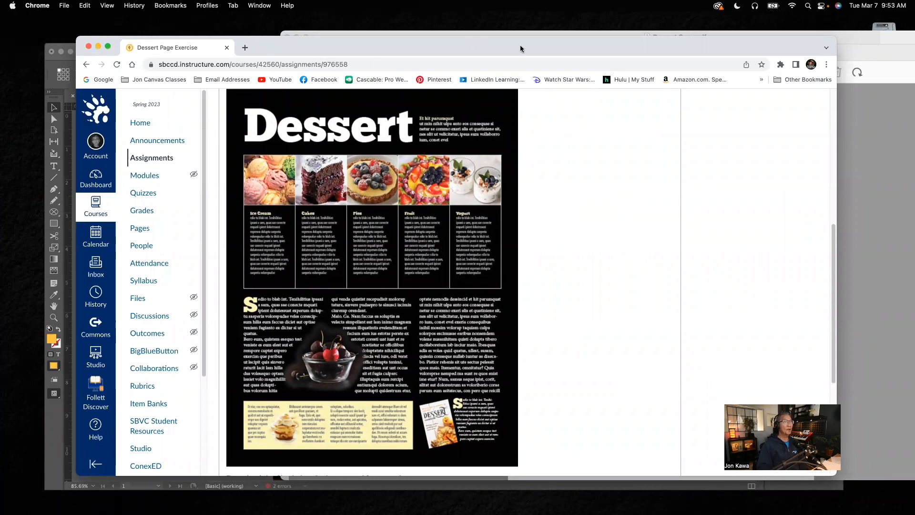
pyautogui.moveTo(521, 43); pyautogui.dragTo(495, 116)
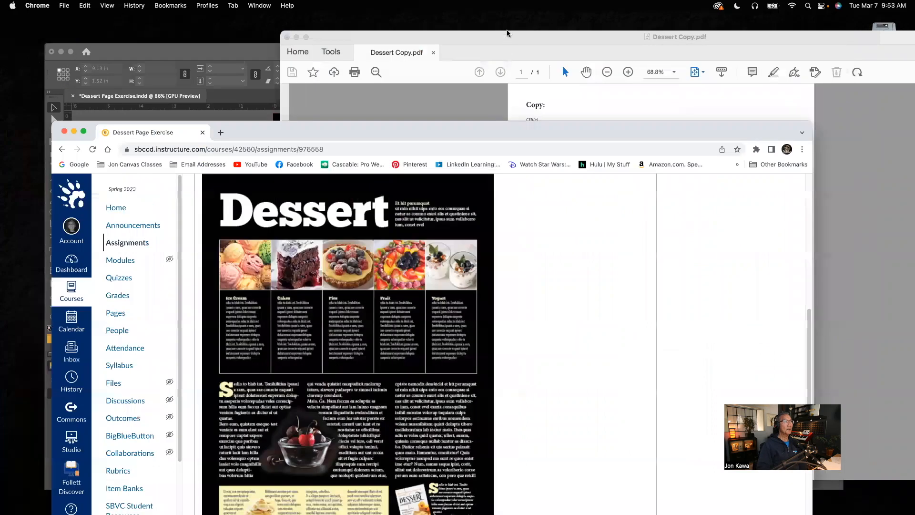
pyautogui.click(509, 40)
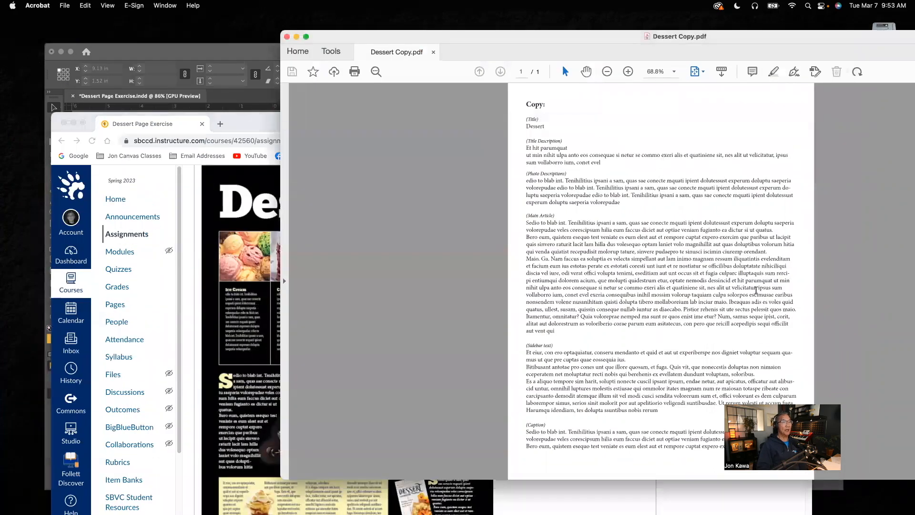
pyautogui.moveTo(268, 126); pyautogui.dragTo(296, 49)
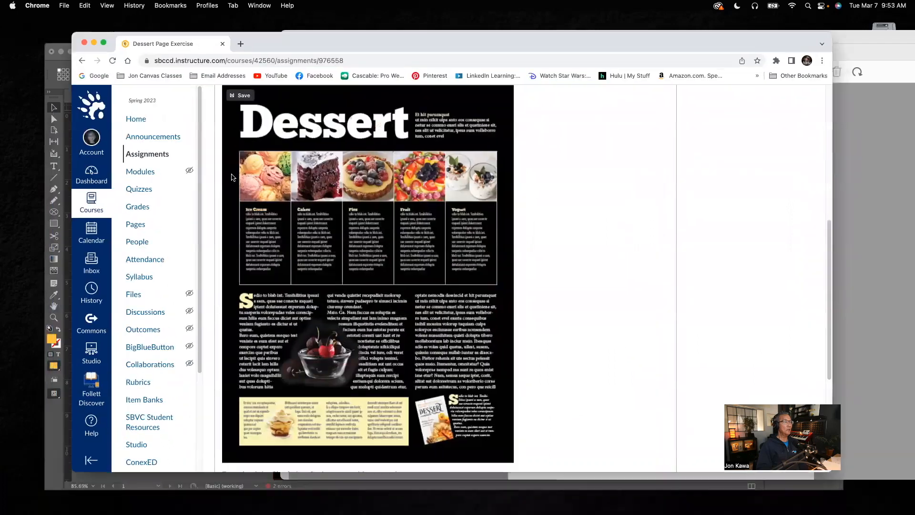
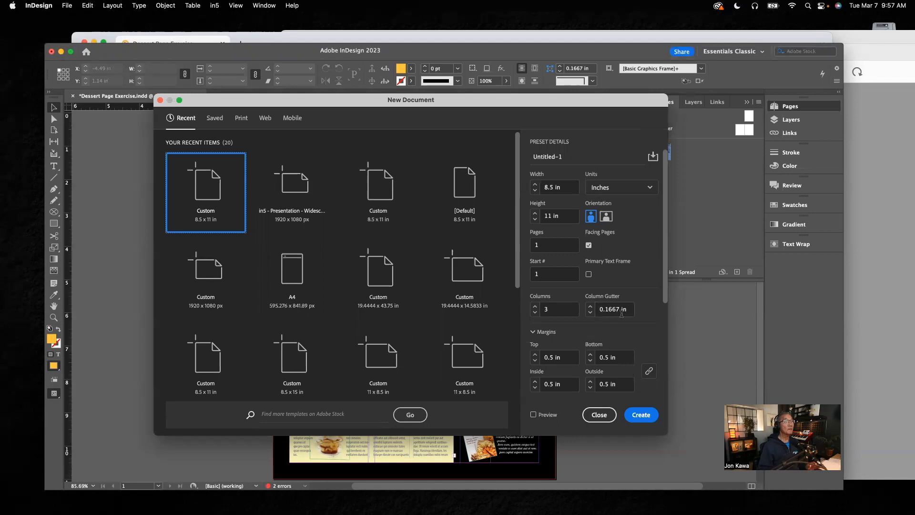
# Create the 8.5 × 11 in, three-column document with a column gutter of 0.1875 in and facing pages turned off
pyautogui.click(591, 307)
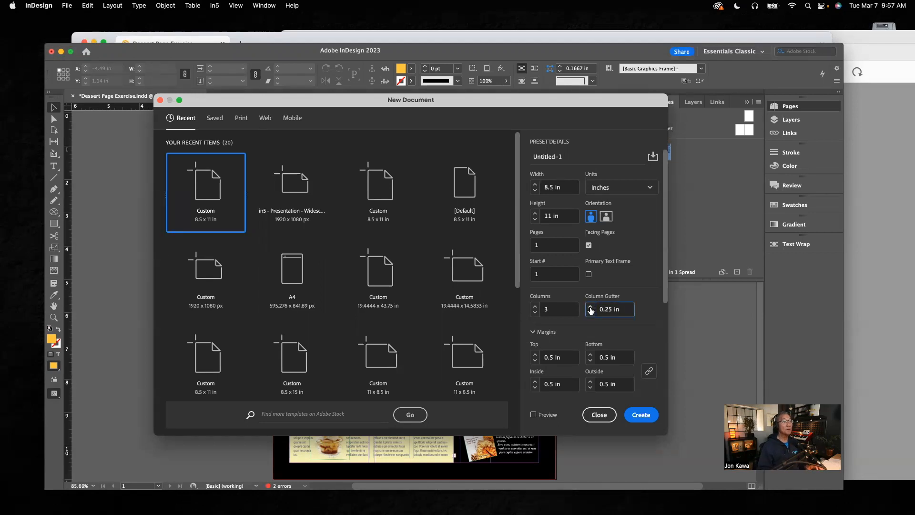
pyautogui.click(590, 313)
pyautogui.click(591, 313)
pyautogui.tripleClick(603, 310)
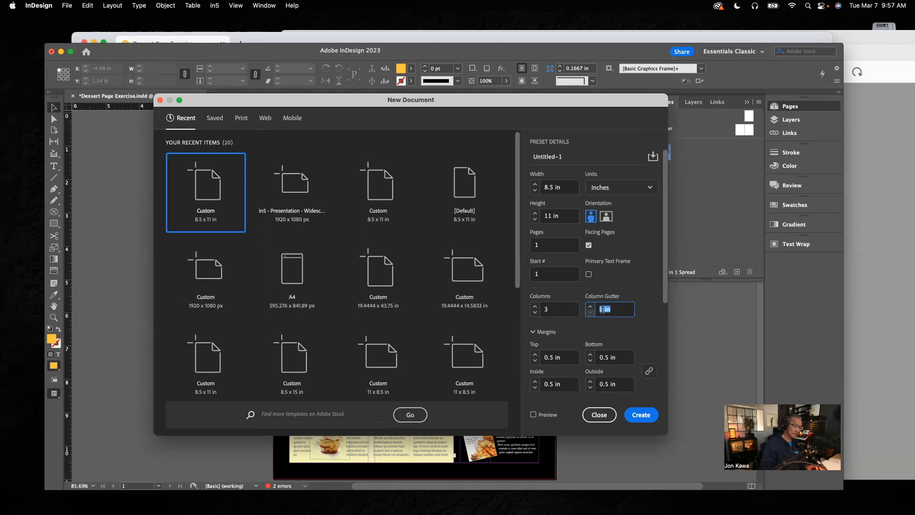
pyautogui.write('.1875')
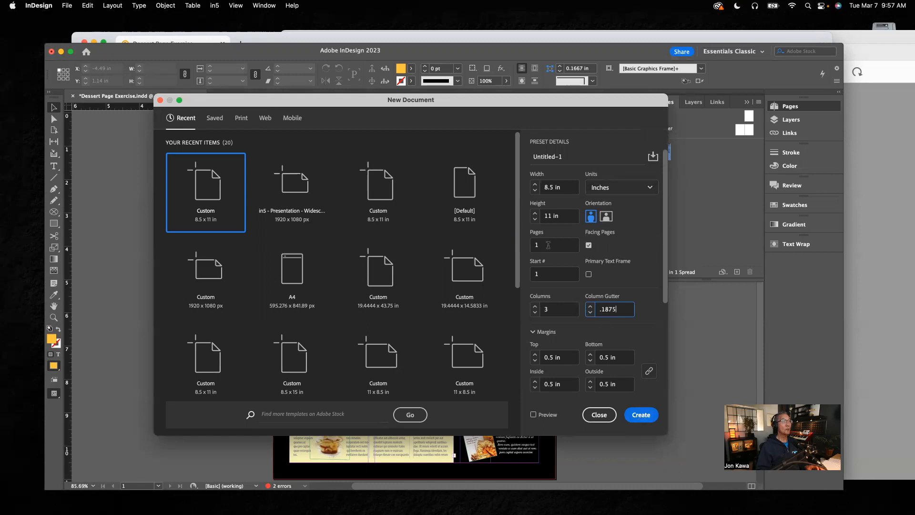
pyautogui.click(589, 245)
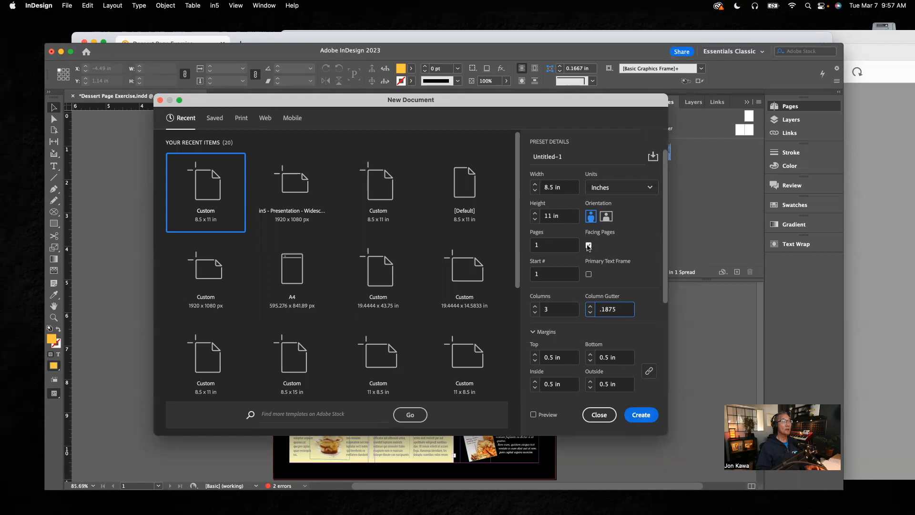
pyautogui.click(639, 415)
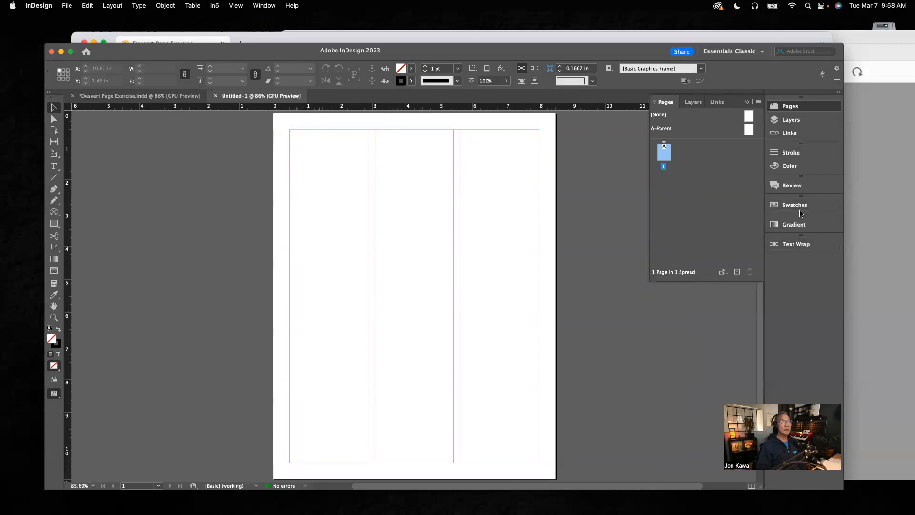
# Switch to the Typography workspace and add two new layers to the document
pyautogui.click(728, 52)
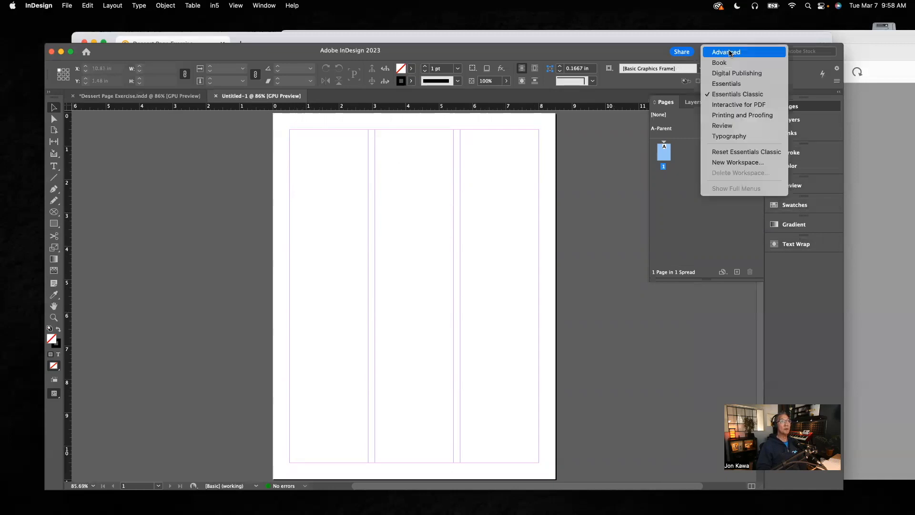
pyautogui.click(742, 138)
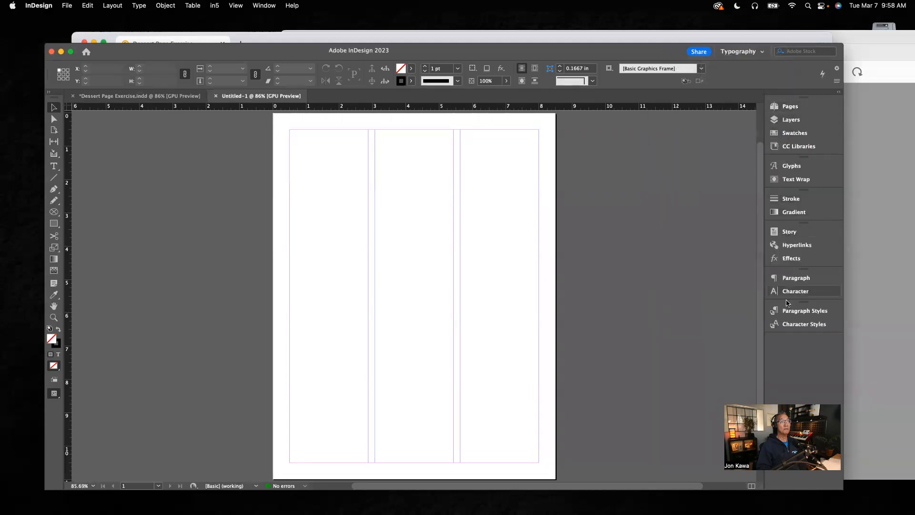
pyautogui.click(793, 120)
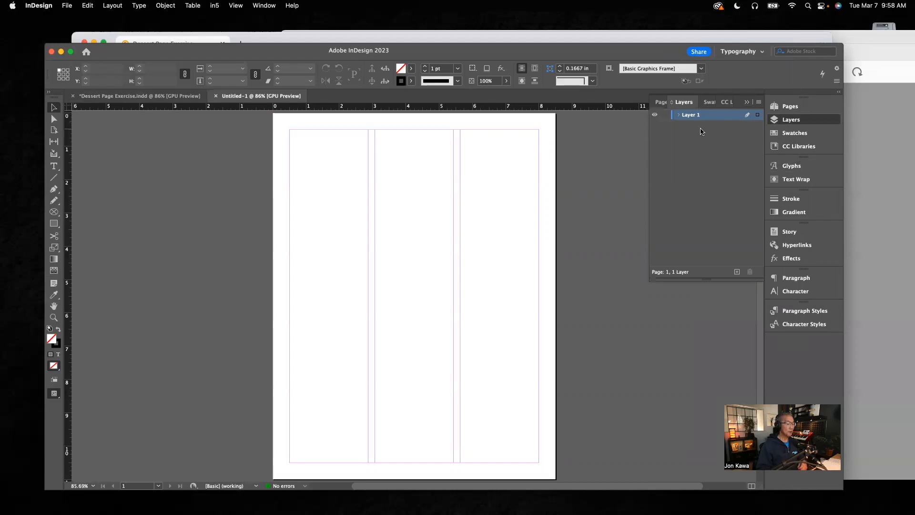
pyautogui.click(736, 272)
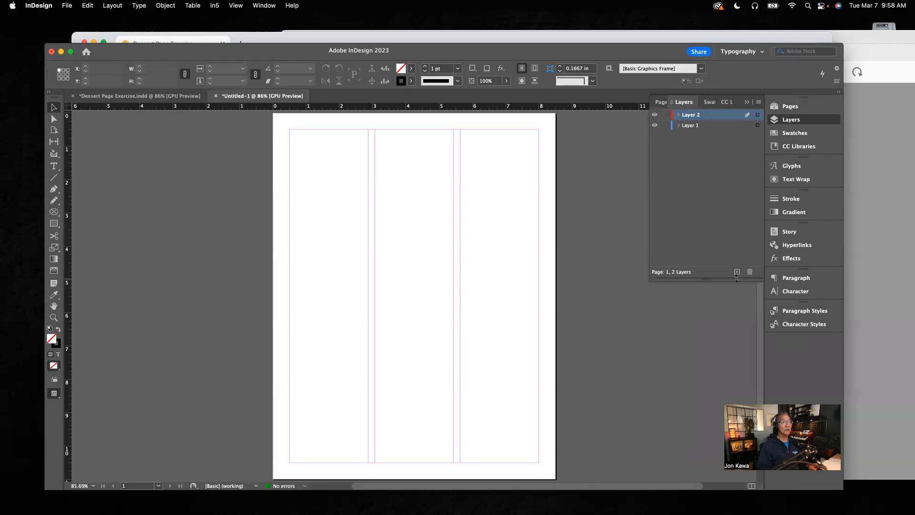
pyautogui.click(737, 272)
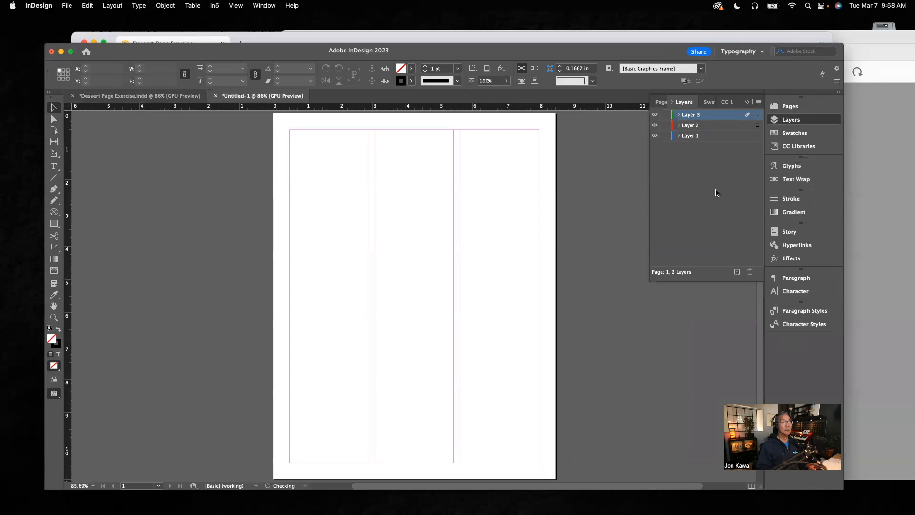
# Rename the three layers, from the uppermost down, as Typography, Images and Background
pyautogui.doubleClick(692, 115)
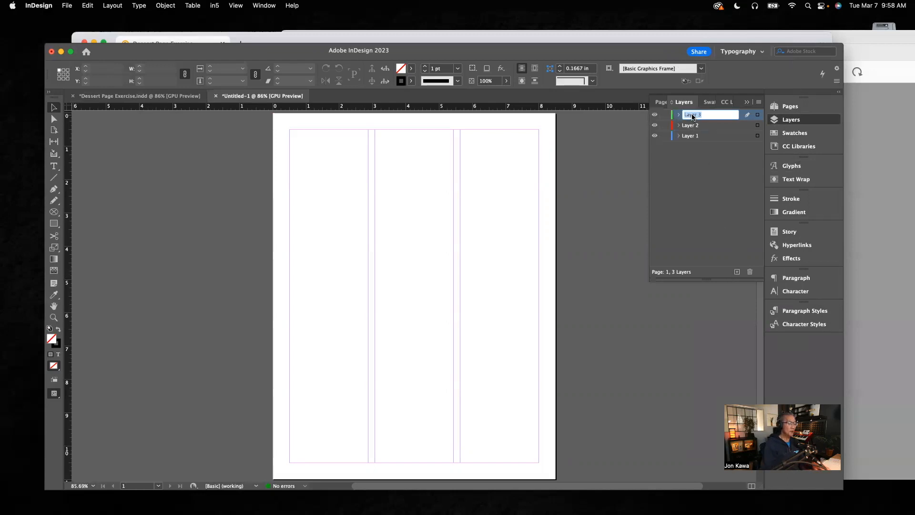
pyautogui.write('Typography')
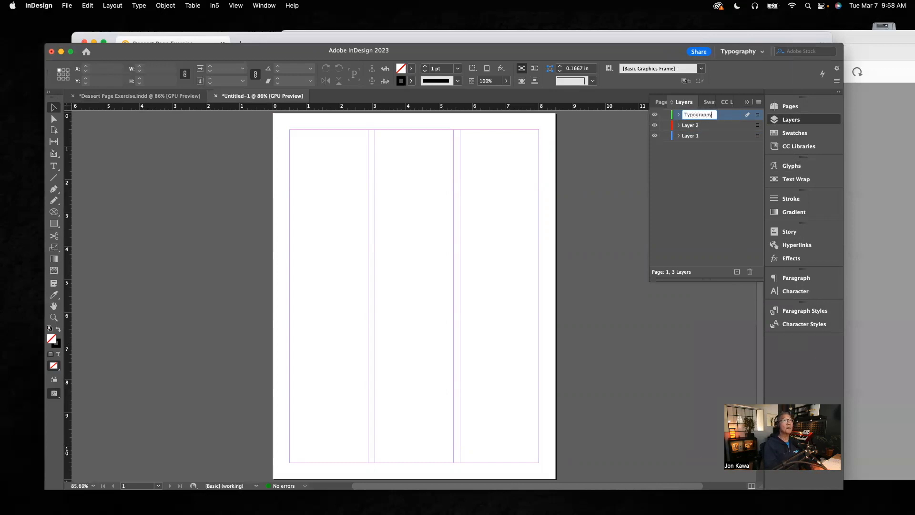
pyautogui.click(691, 126)
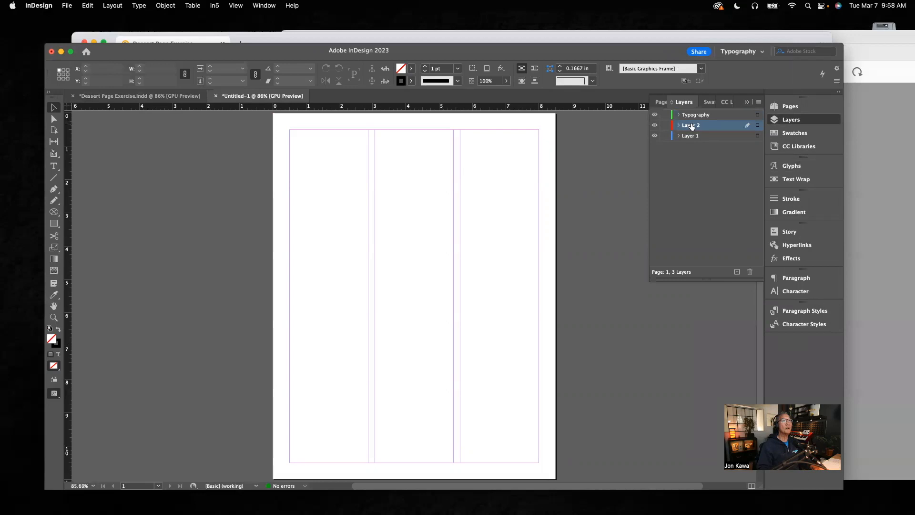
pyautogui.doubleClick(691, 125)
pyautogui.press('BackSpace')
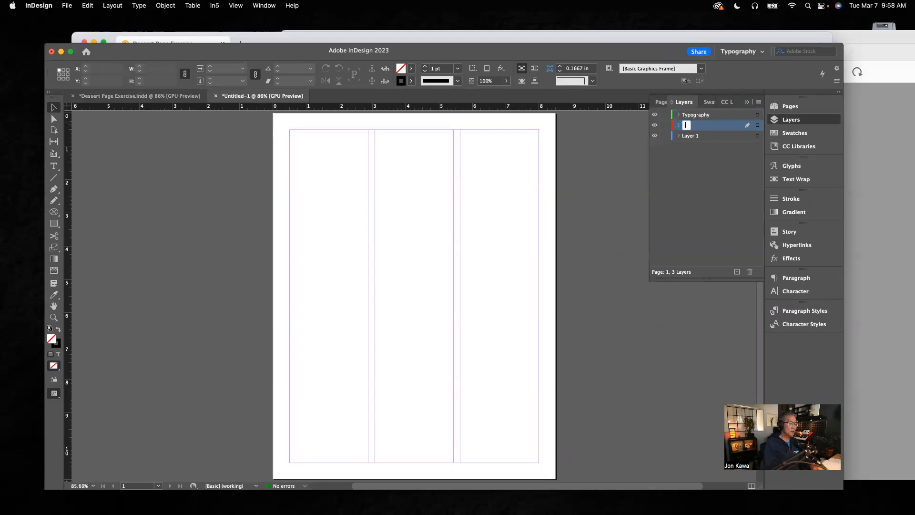
pyautogui.write('Images')
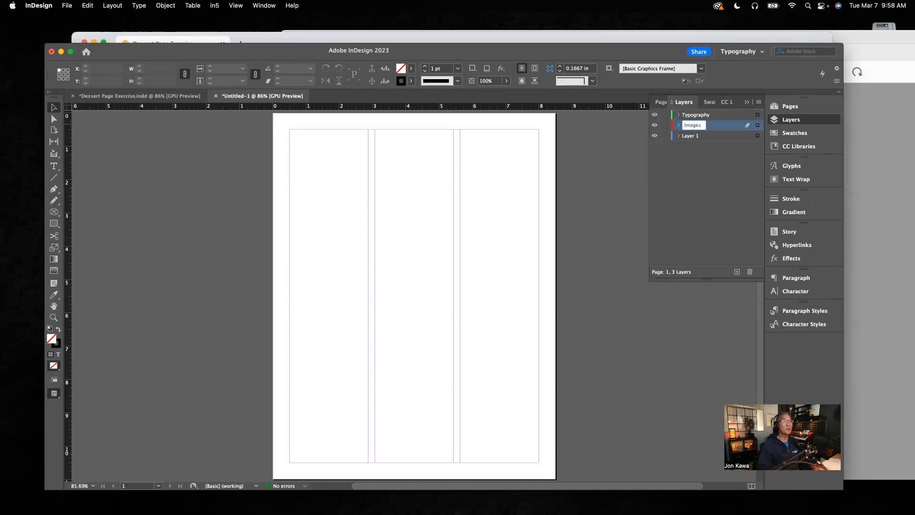
pyautogui.click(694, 137)
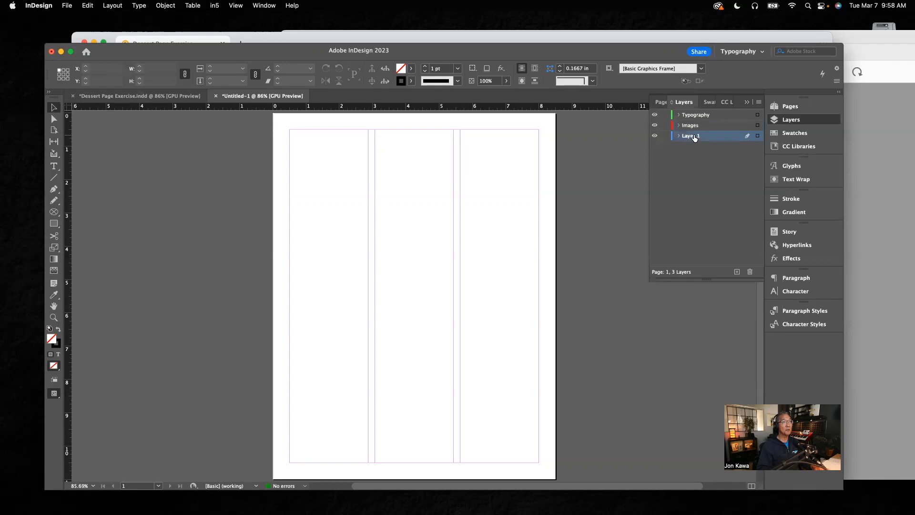
pyautogui.doubleClick(694, 137)
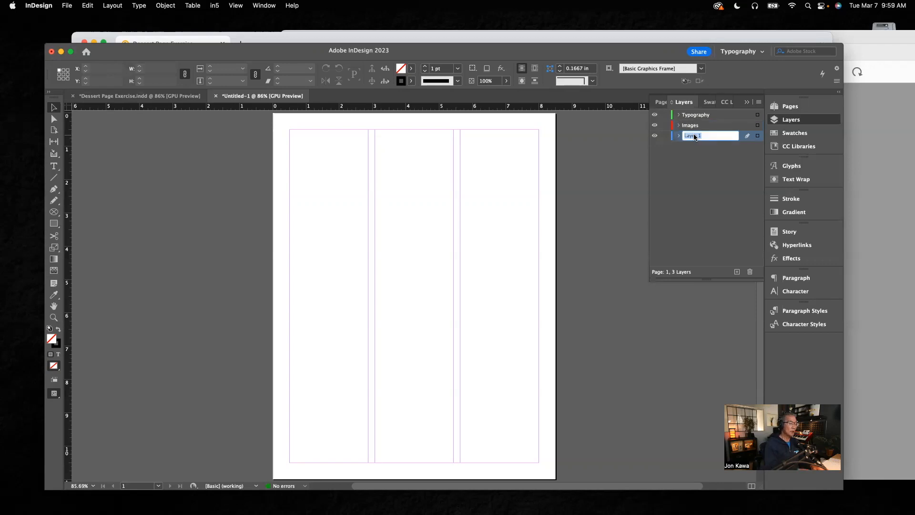
pyautogui.write('Background')
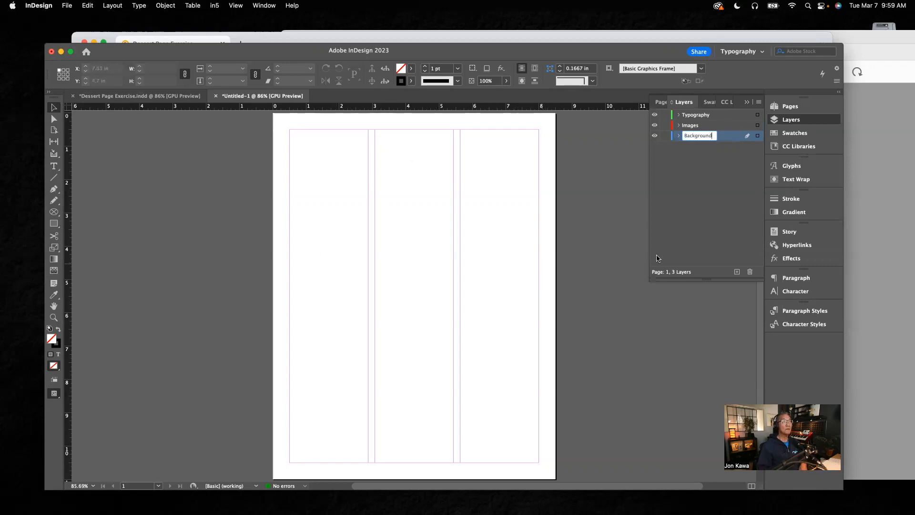
pyautogui.click(685, 224)
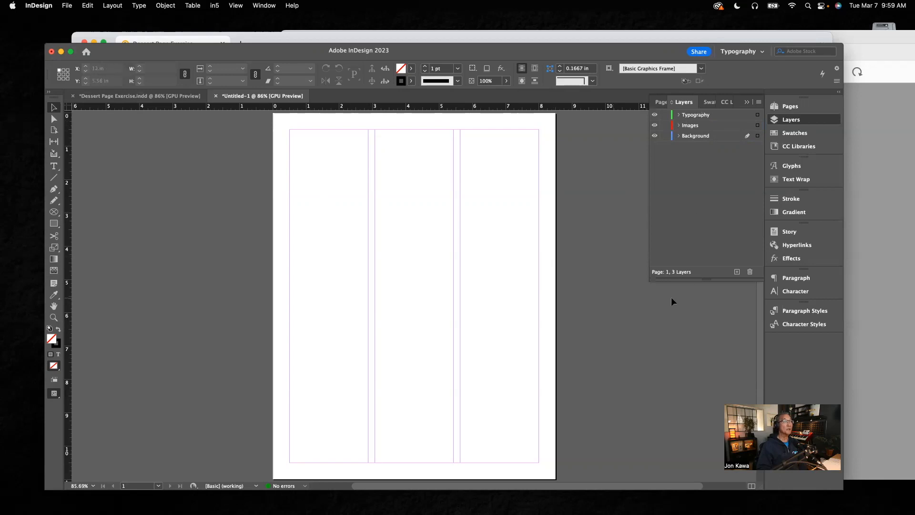
# On the Background layer, draw an 8.5 × 11 in rectangle covering the whole page and fill it with [Black]
pyautogui.click(691, 137)
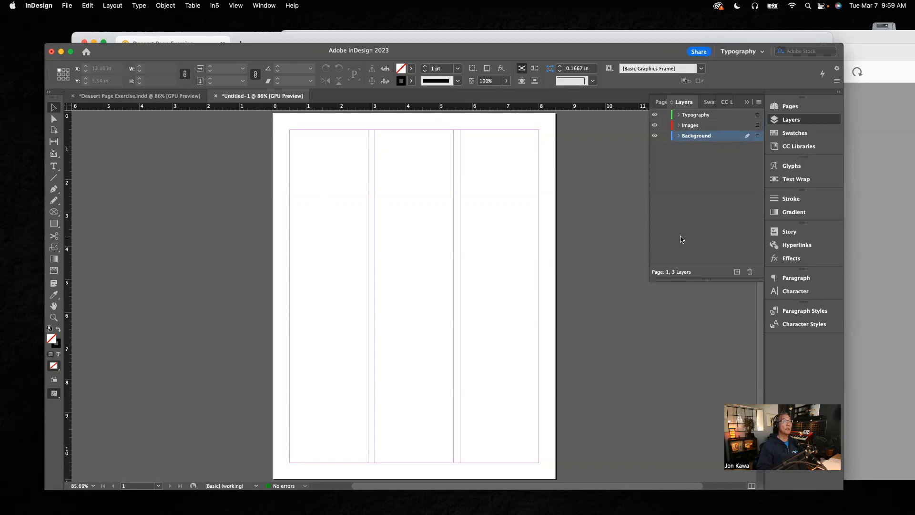
pyautogui.click(54, 225)
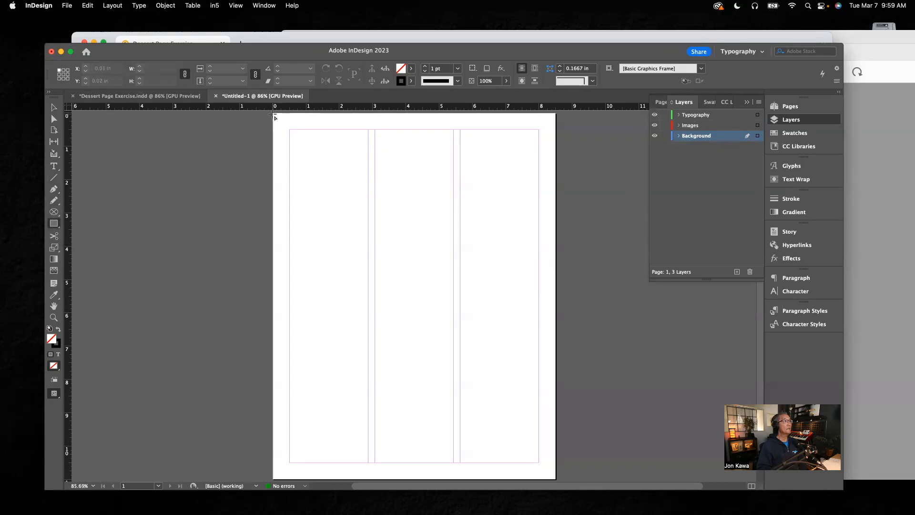
pyautogui.moveTo(274, 116); pyautogui.dragTo(557, 479)
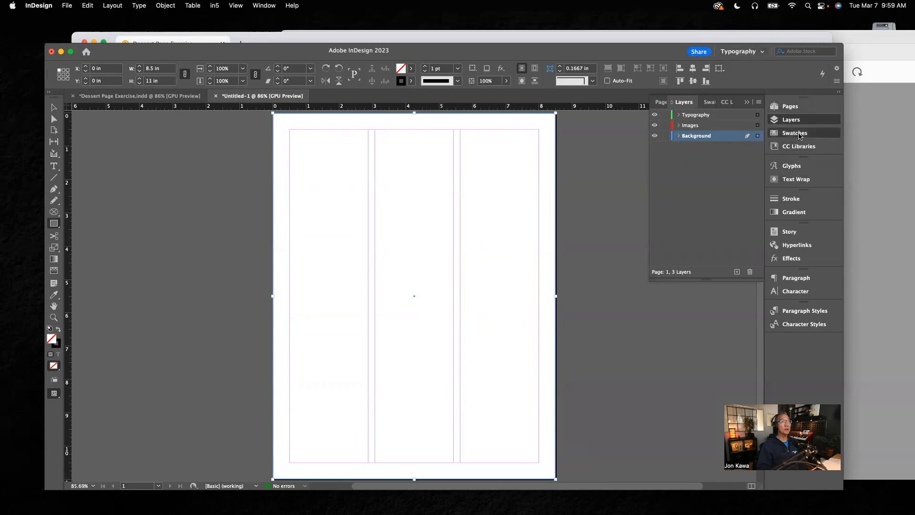
pyautogui.click(799, 134)
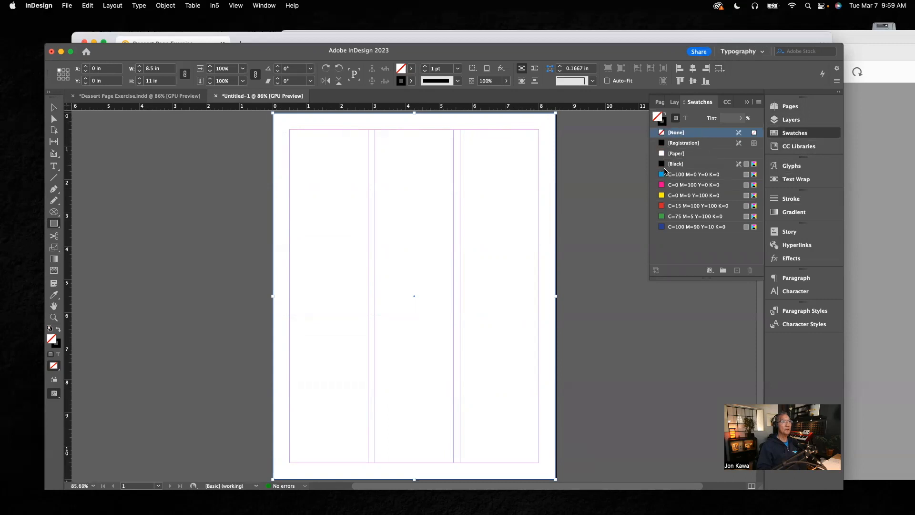
pyautogui.click(665, 164)
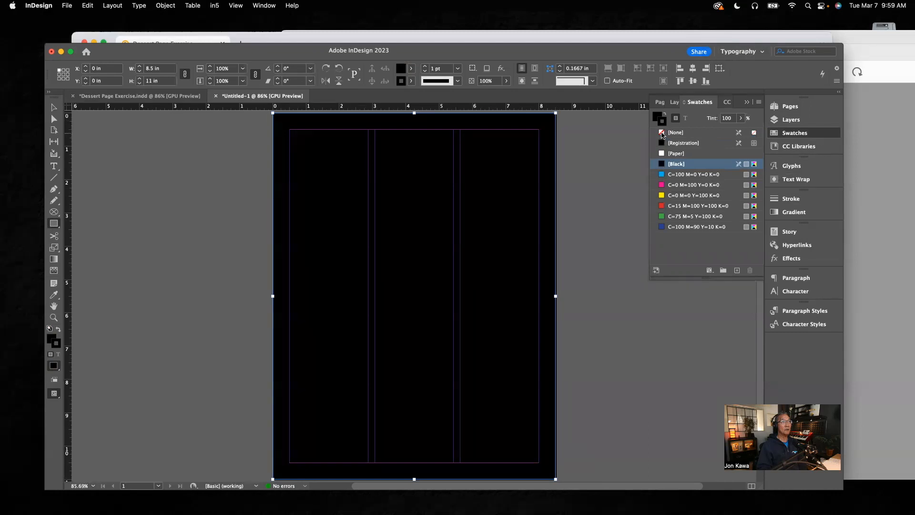
# Remove the stroke from the black page rectangle and lock the Background layer
pyautogui.click(662, 134)
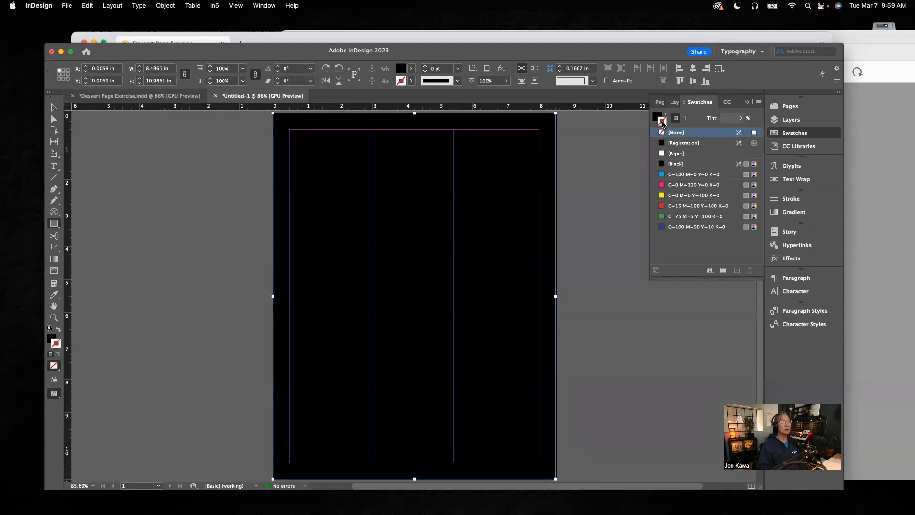
pyautogui.click(658, 116)
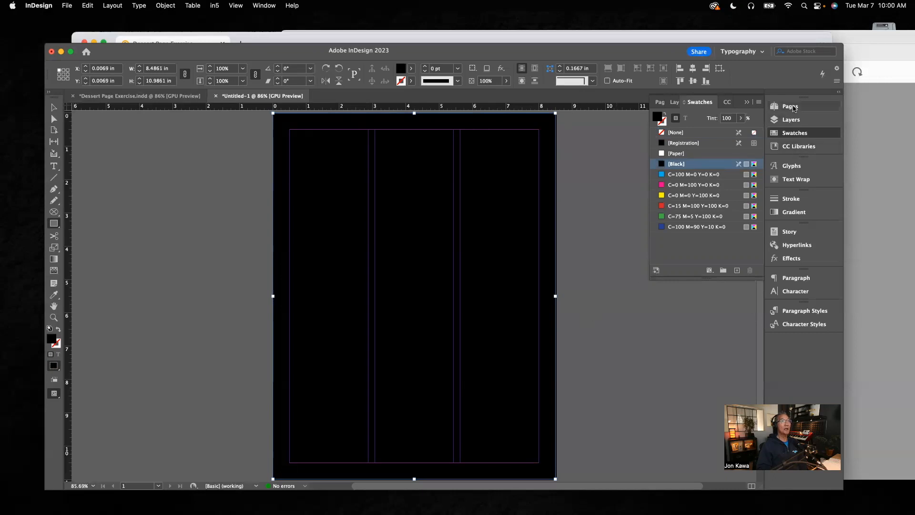
pyautogui.click(790, 120)
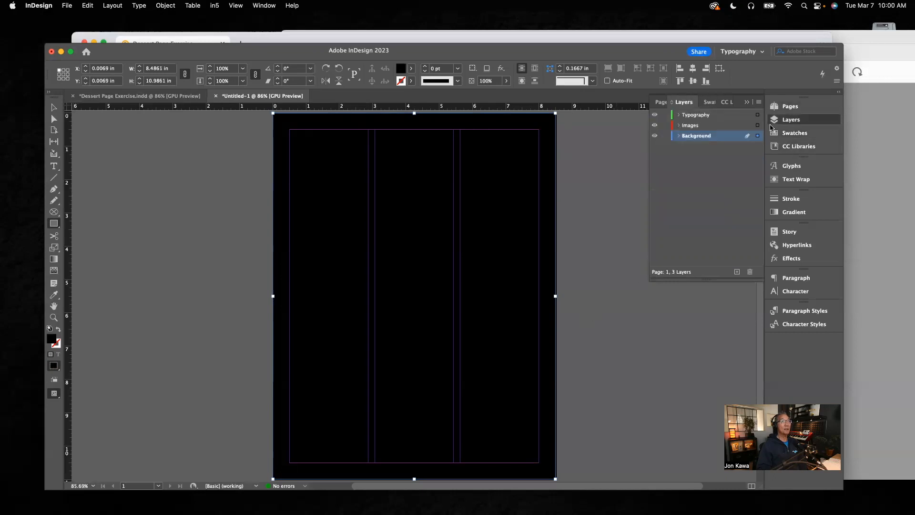
pyautogui.click(664, 136)
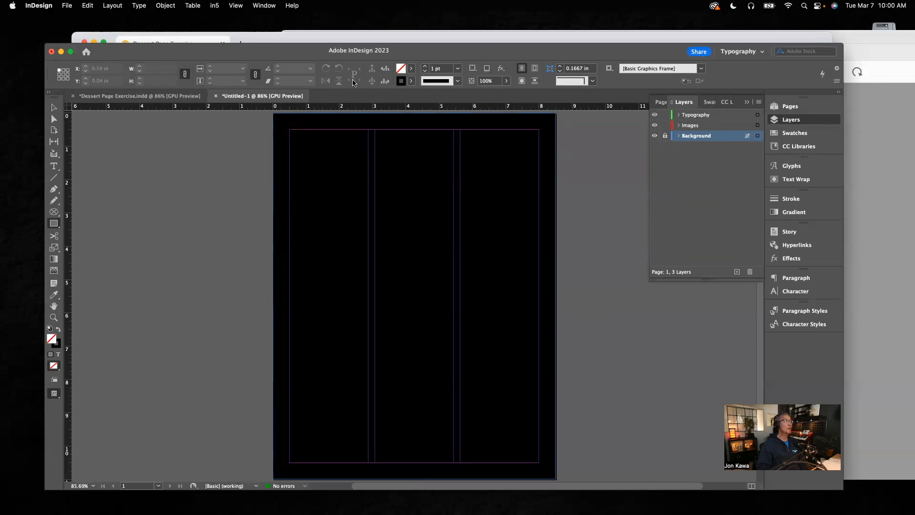
# On the Typography layer, draw a text frame about 4.94 × 1.9 in across the top of the first two columns and enter "Dessert"
pyautogui.click(354, 37)
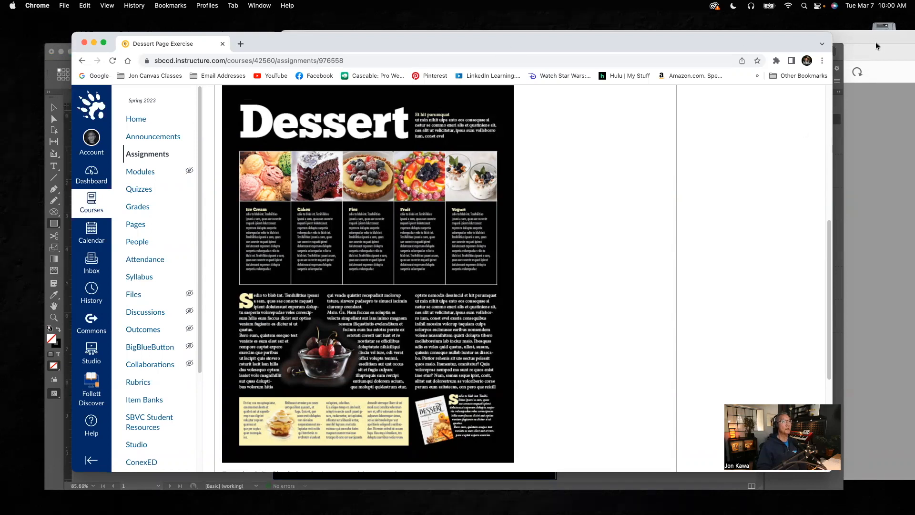
pyautogui.click(53, 87)
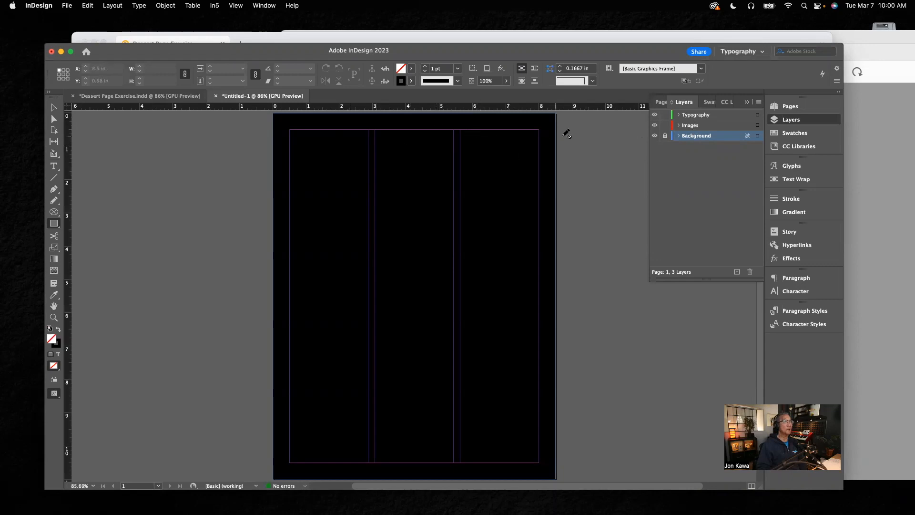
pyautogui.click(461, 38)
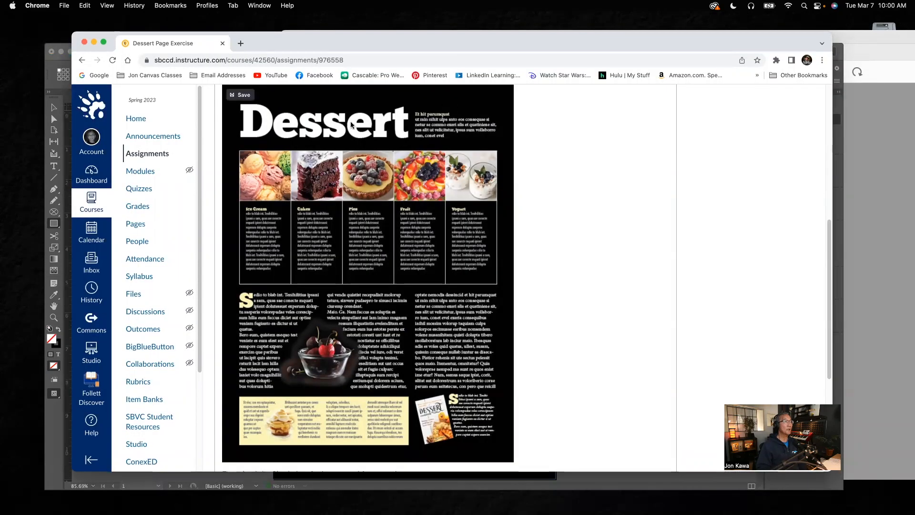
pyautogui.click(867, 123)
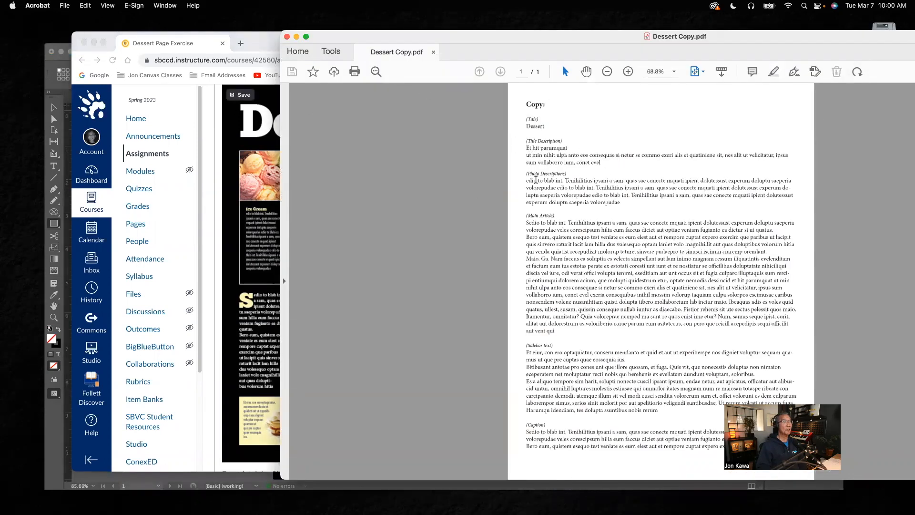
pyautogui.click(52, 83)
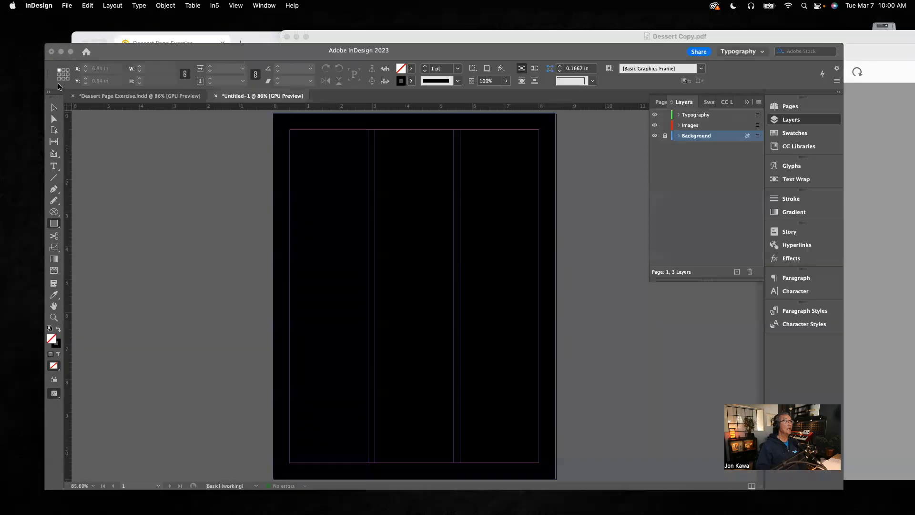
pyautogui.click(53, 167)
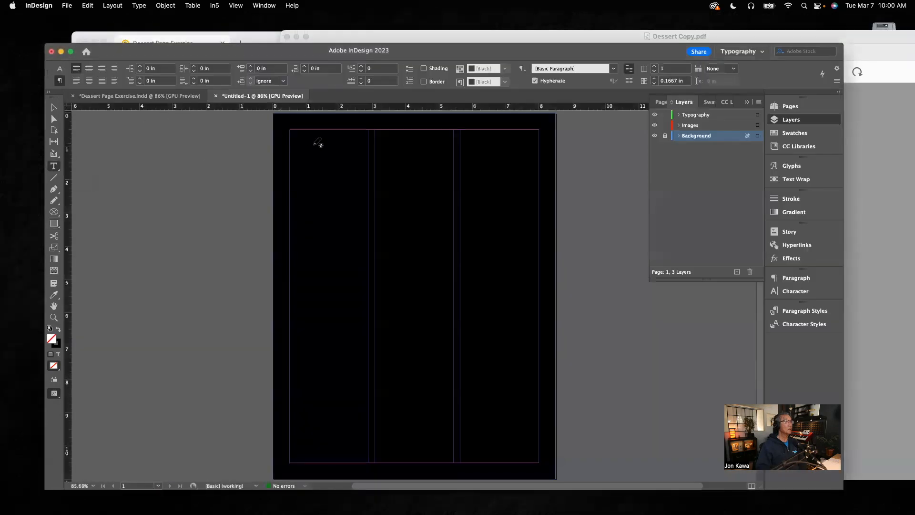
pyautogui.click(702, 119)
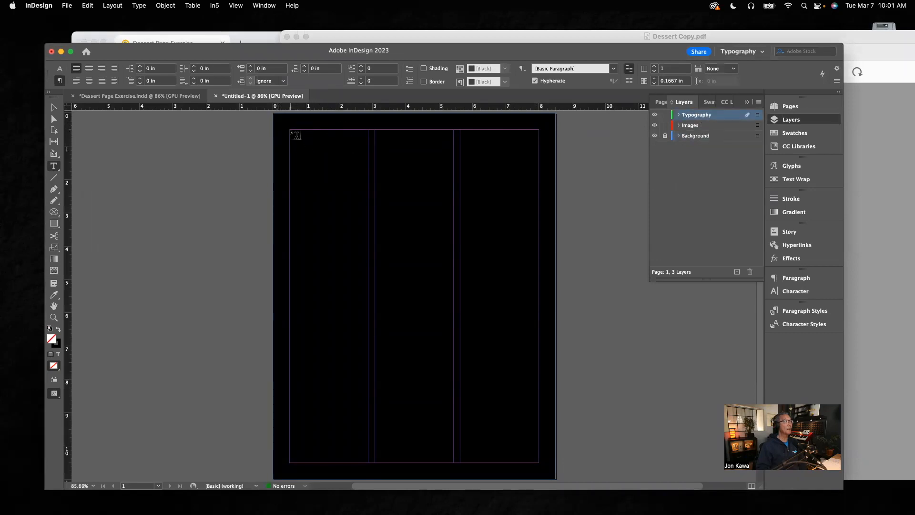
pyautogui.moveTo(291, 132); pyautogui.dragTo(452, 193)
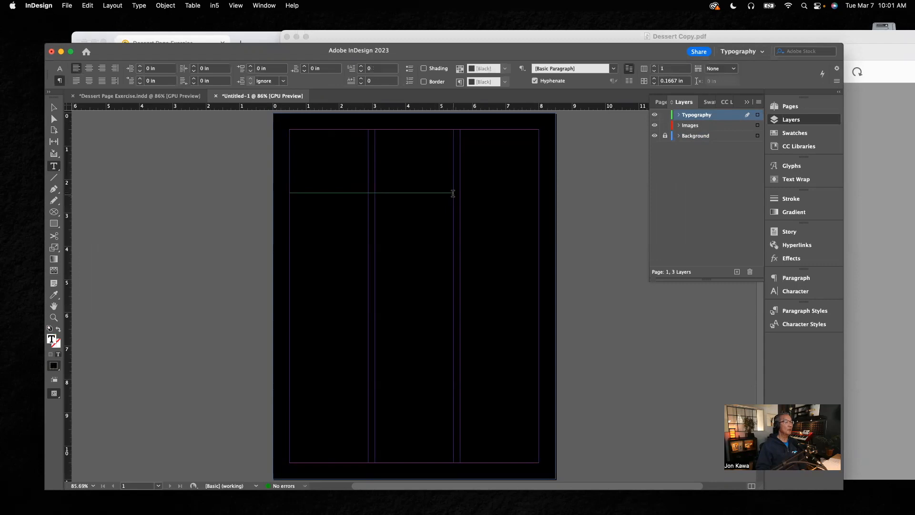
pyautogui.write('D')
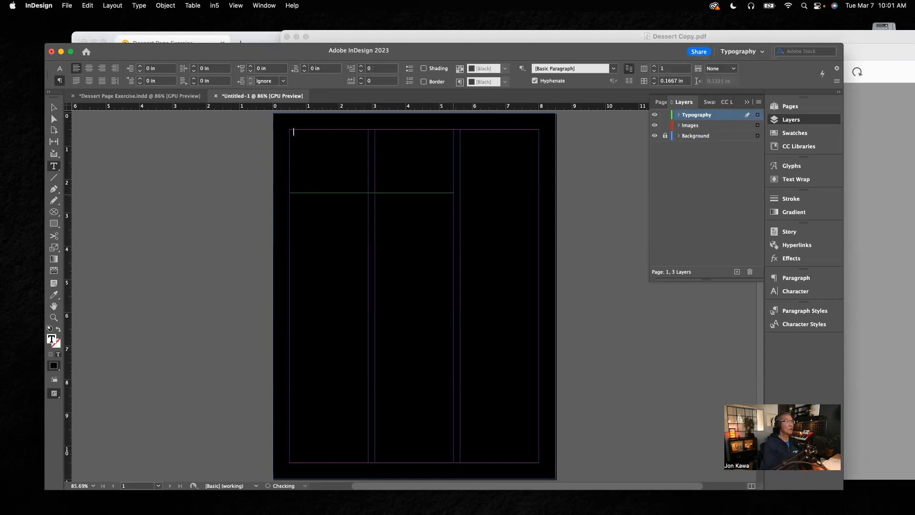
pyautogui.write('essert')
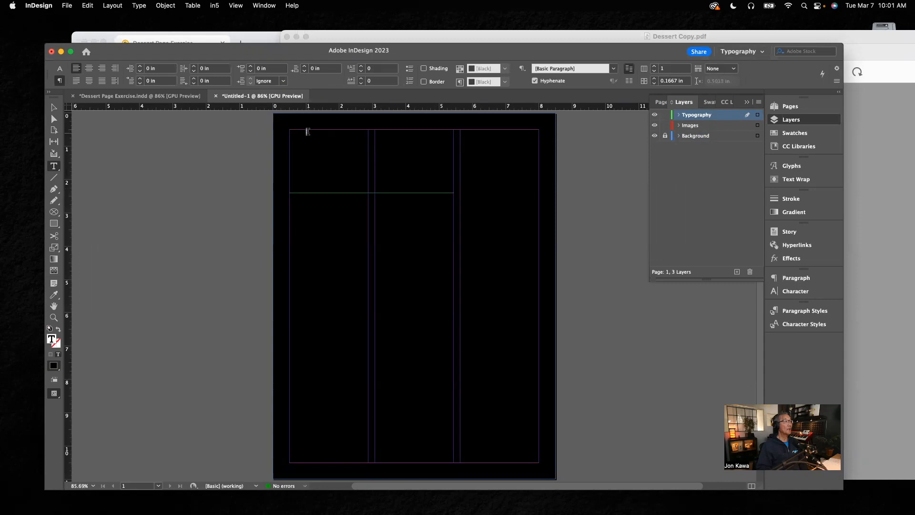
# Fill the Dessert title text with the [Paper] swatch
pyautogui.moveTo(306, 131); pyautogui.dragTo(285, 132)
pyautogui.click(795, 133)
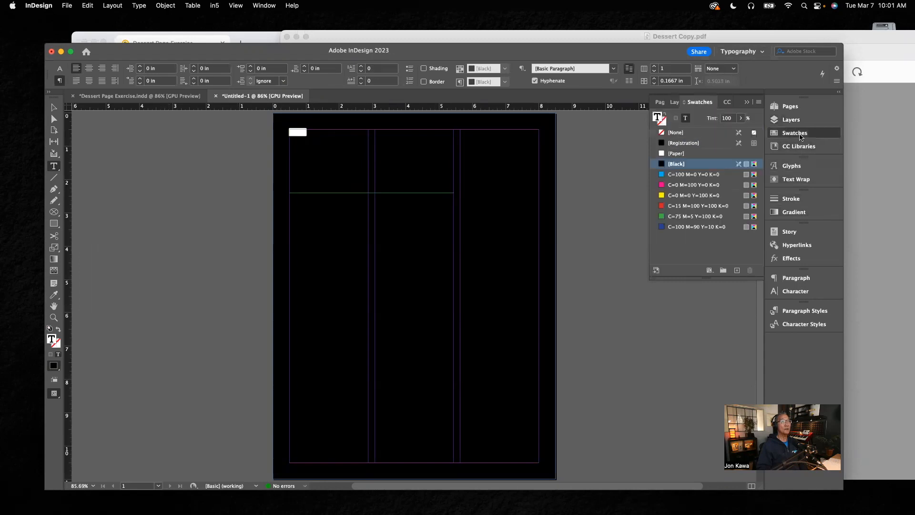
pyautogui.click(661, 153)
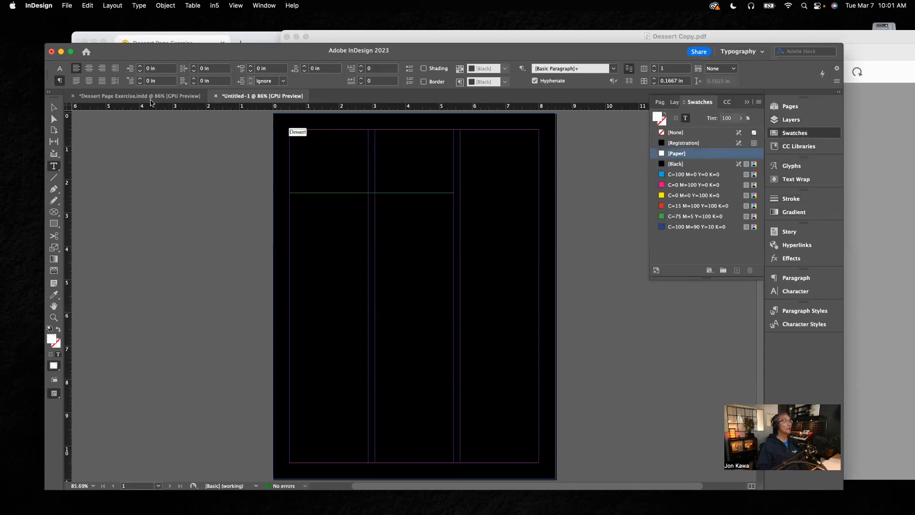
# Set the Dessert title in ChunkFive Ex at 99 pt
pyautogui.click(60, 68)
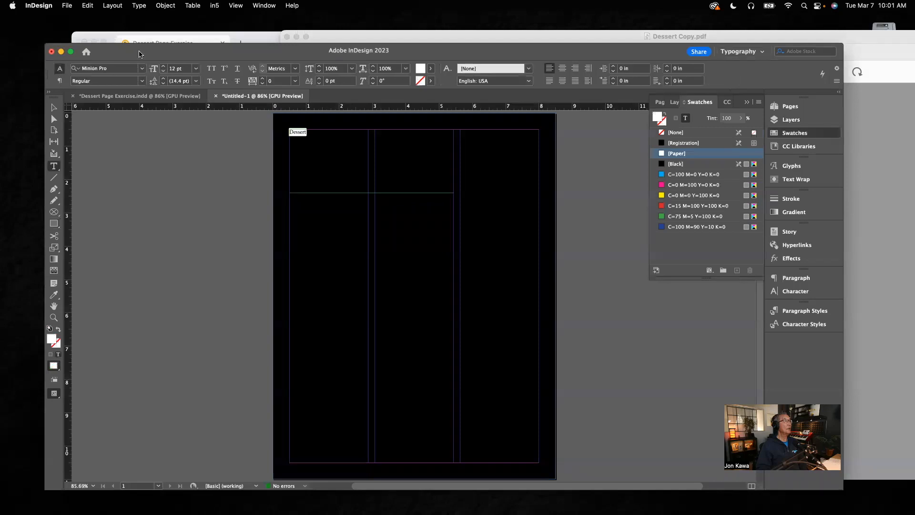
pyautogui.click(142, 68)
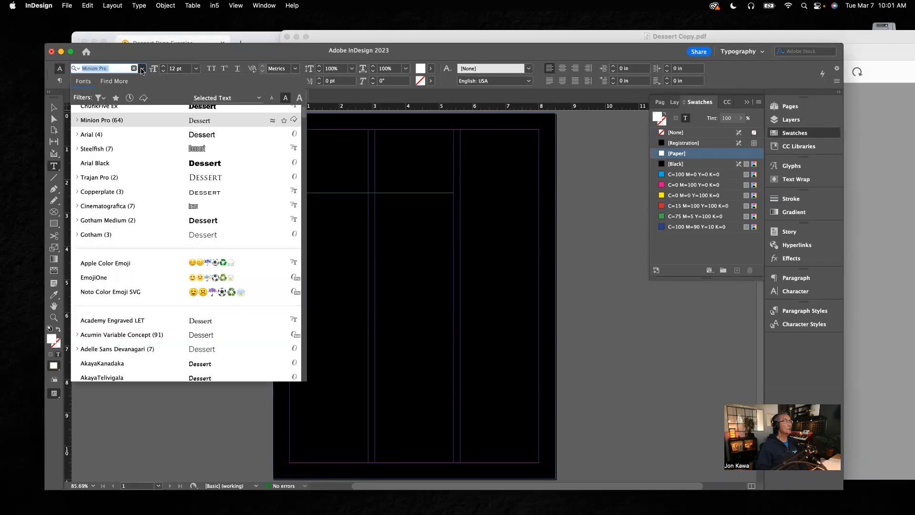
pyautogui.scroll(1, 98, 179)
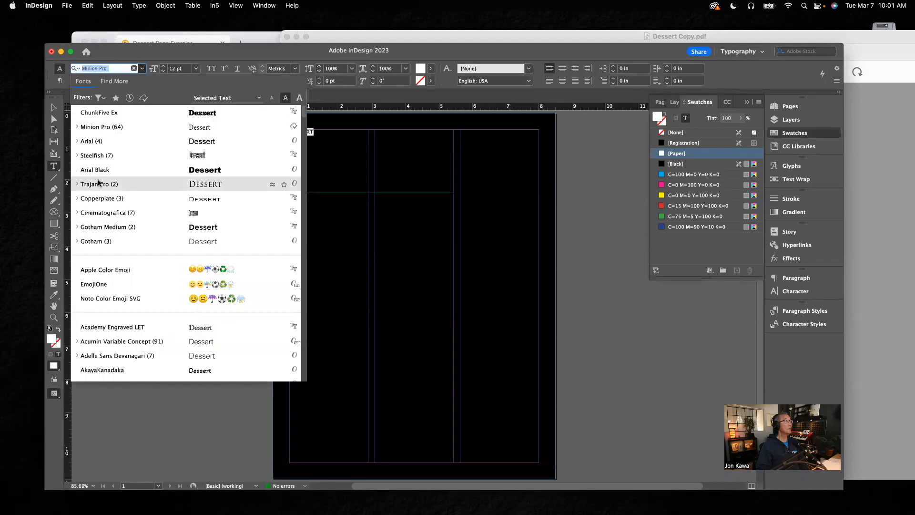
pyautogui.click(106, 114)
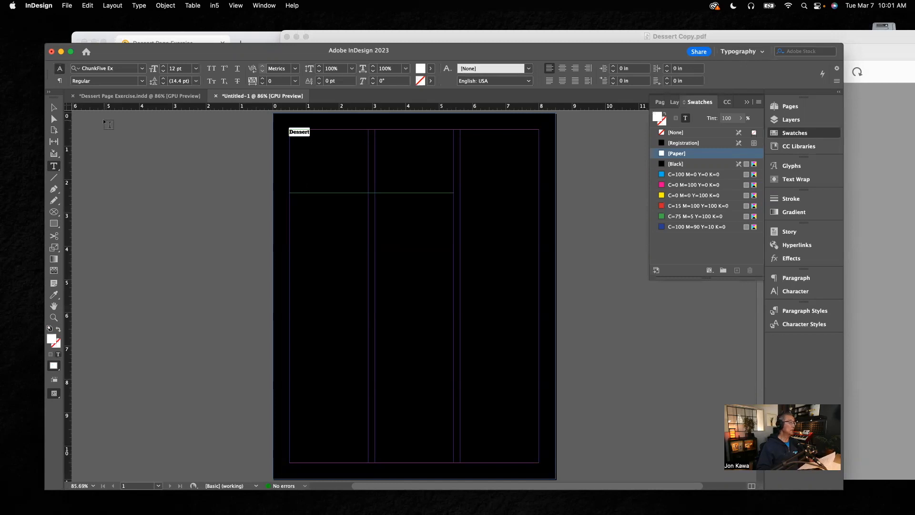
pyautogui.click(173, 71)
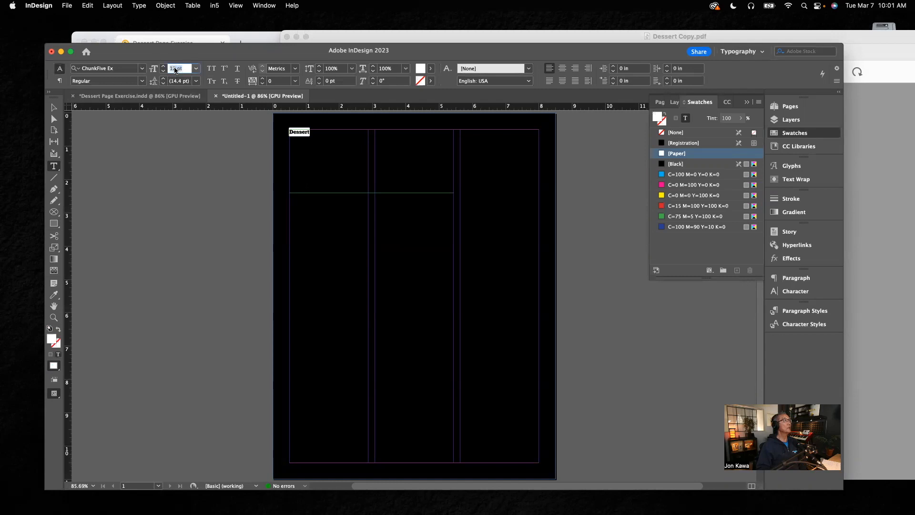
pyautogui.write('99')
pyautogui.press('Return')
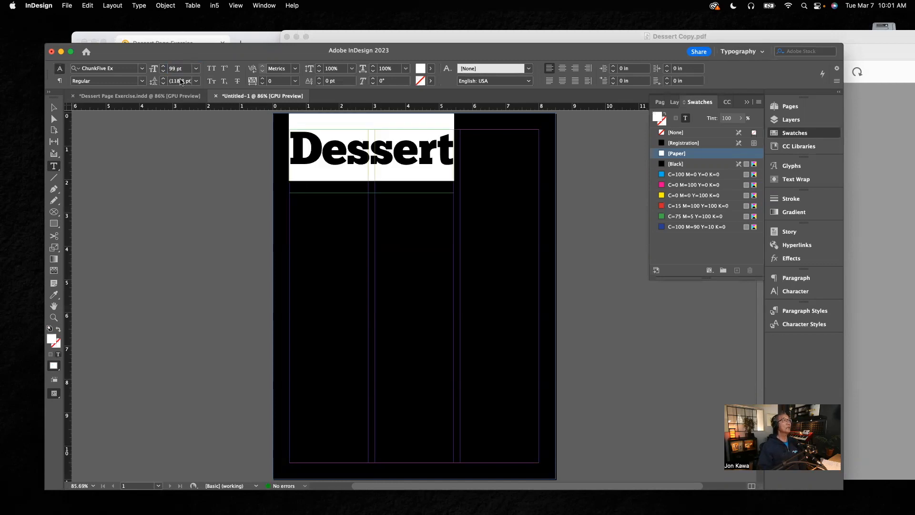
# Shorten the Dessert title frame from its lower edge to a height of about 1.28 in and deselect it
pyautogui.click(53, 108)
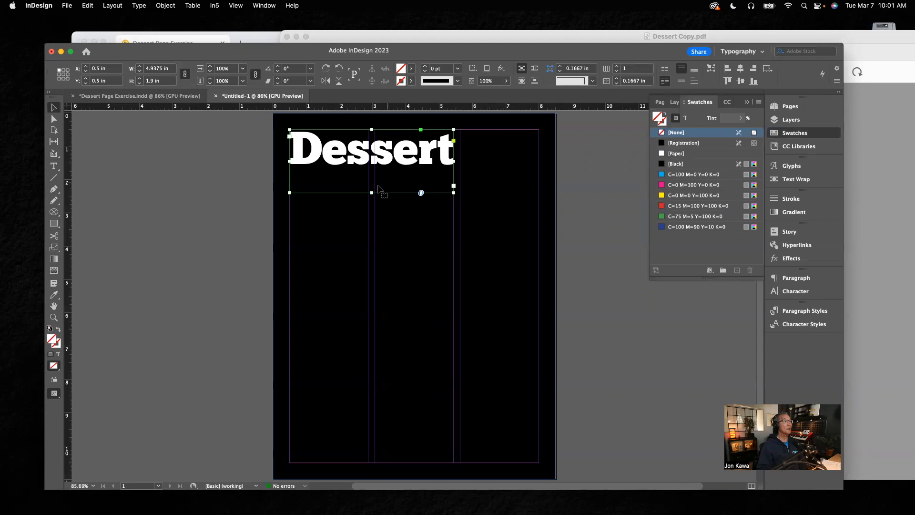
pyautogui.moveTo(371, 193); pyautogui.dragTo(397, 157)
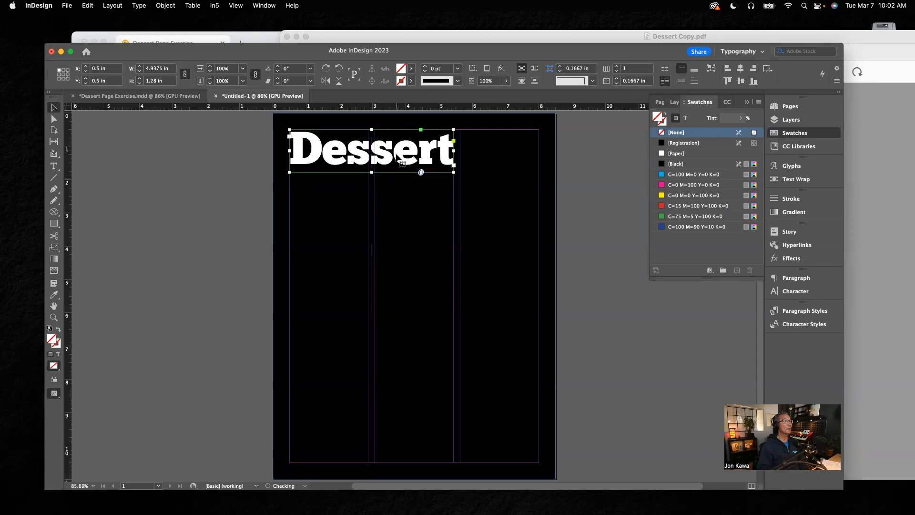
pyautogui.click(180, 167)
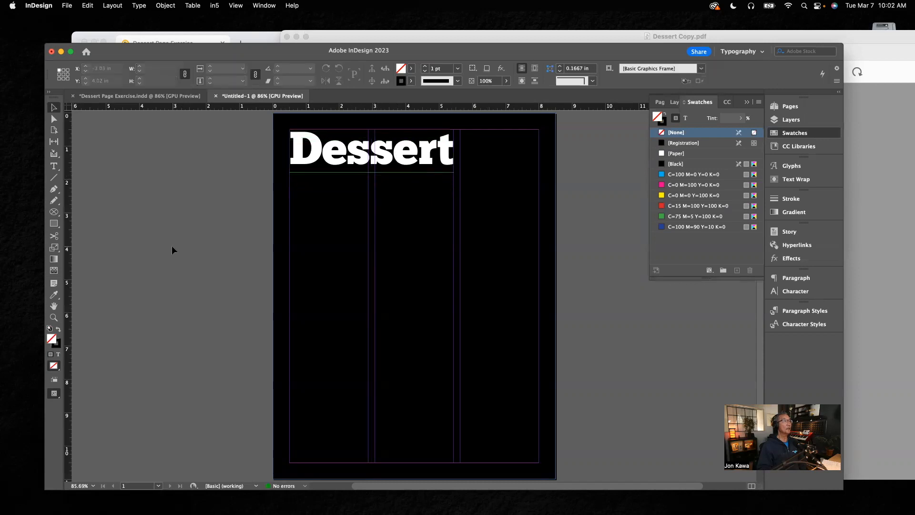
# Draw a text frame beside the title at the top of the third column, with its text set to 10 pt and [Paper]
pyautogui.click(258, 39)
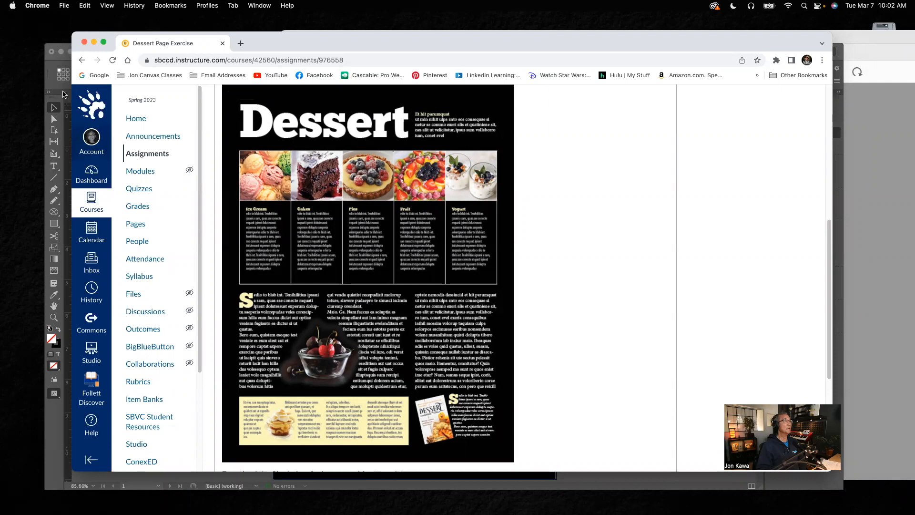
pyautogui.click(52, 74)
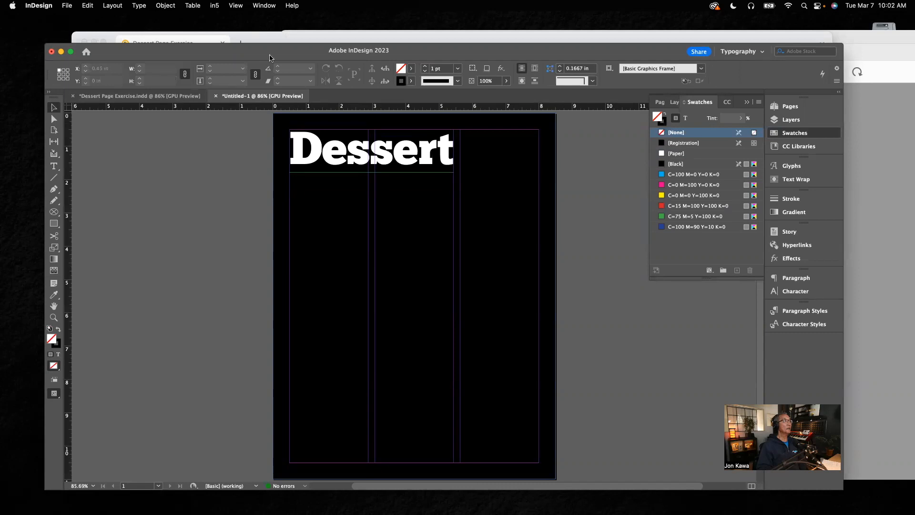
pyautogui.click(290, 42)
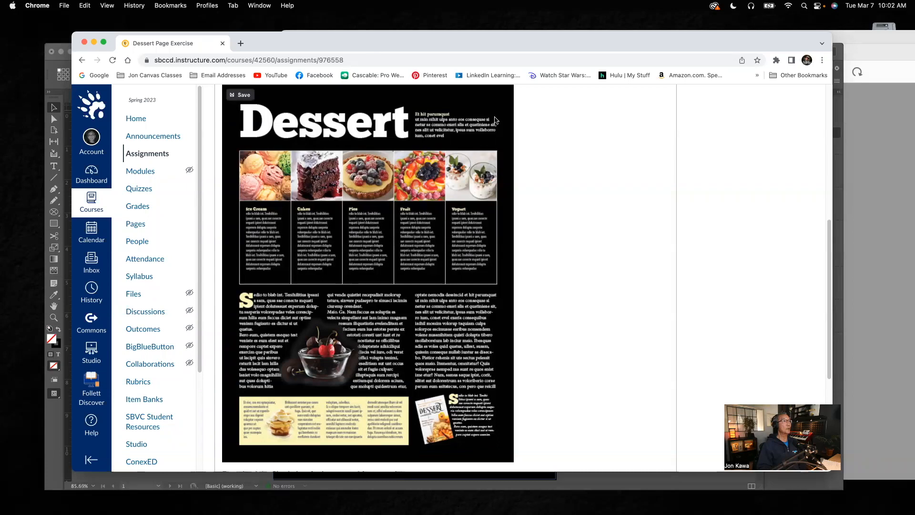
pyautogui.click(862, 101)
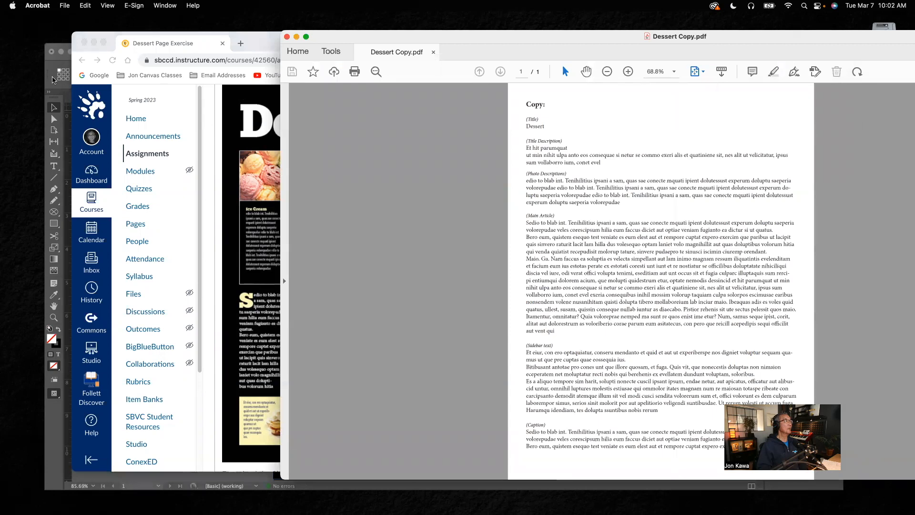
pyautogui.click(56, 88)
pyautogui.press('t')
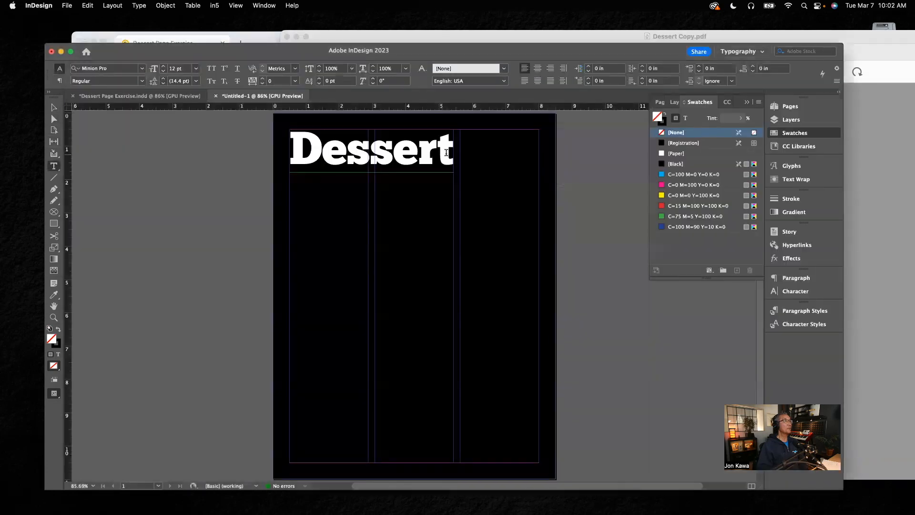
pyautogui.moveTo(460, 129); pyautogui.dragTo(537, 177)
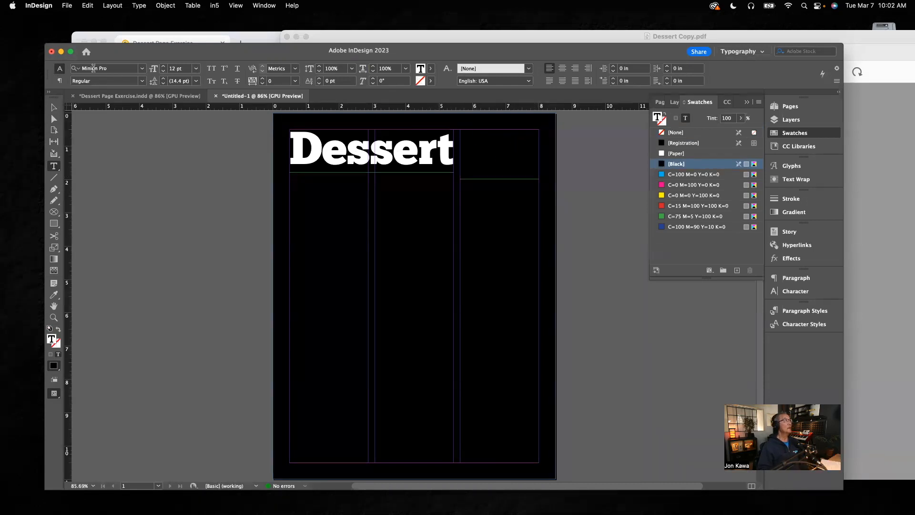
pyautogui.click(162, 72)
pyautogui.click(662, 155)
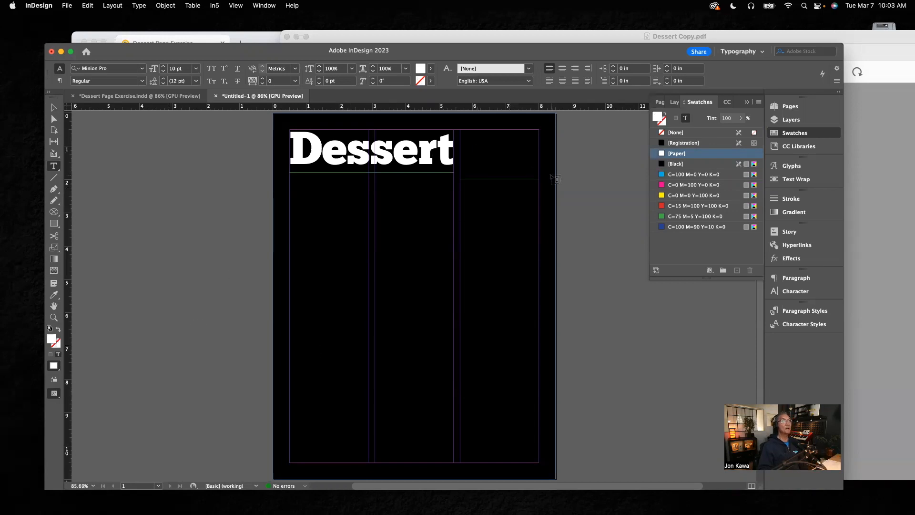
# Copy the Title Description text from Dessert Copy.pdf in Acrobat and paste it into the third-column text frame in InDesign
pyautogui.click(879, 154)
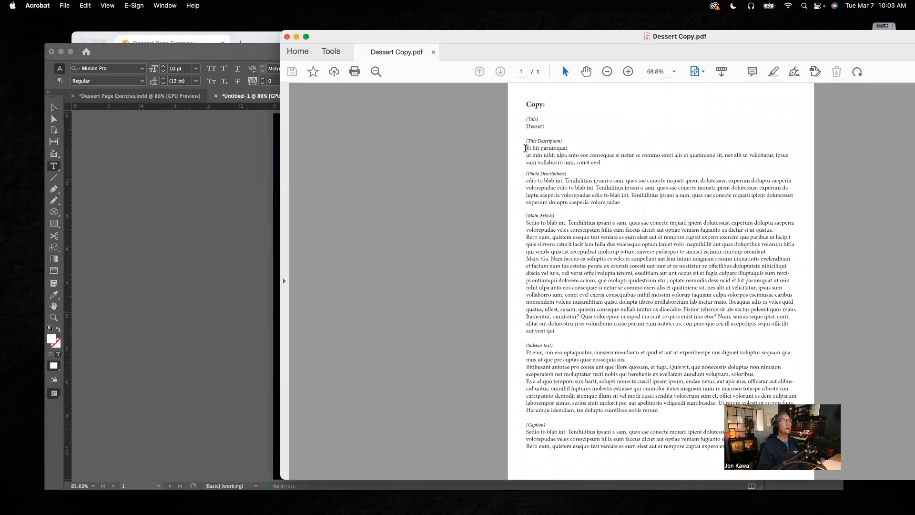
pyautogui.moveTo(525, 149); pyautogui.dragTo(602, 162)
pyautogui.press('super+c')
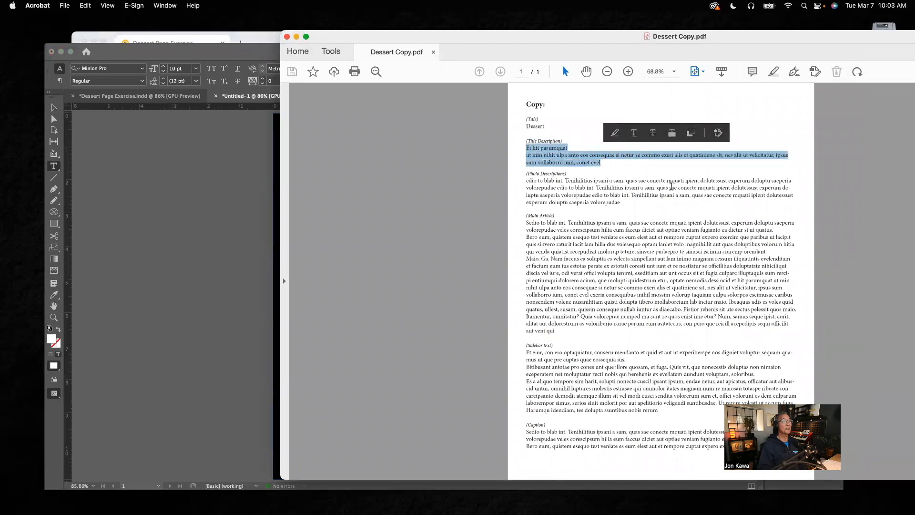
pyautogui.press('super+Tab')
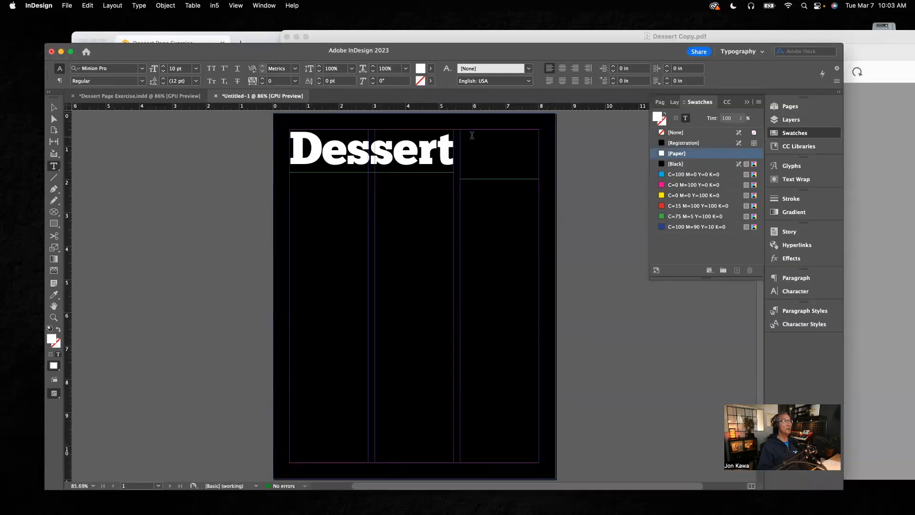
pyautogui.click(486, 132)
pyautogui.press('super+v')
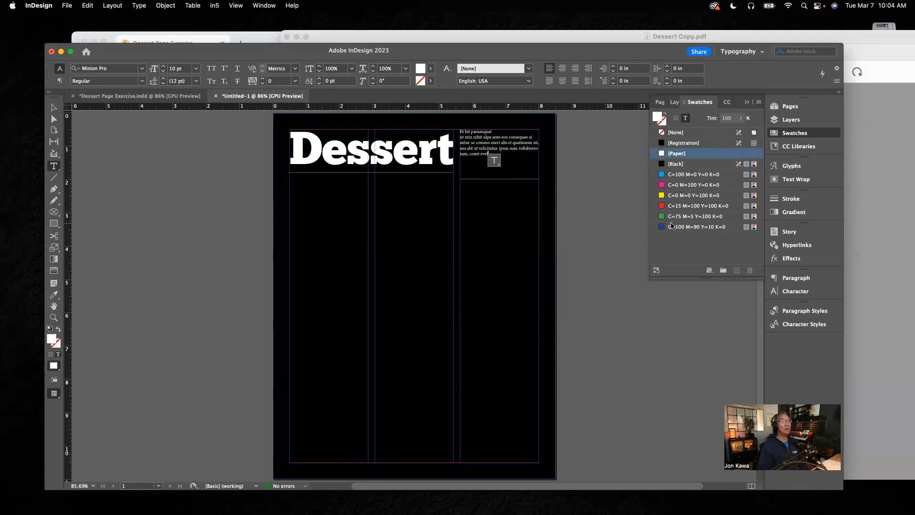
# Create a paragraph style named "Main article" from the description text, reviewing its basic character formats and character color
pyautogui.click(805, 311)
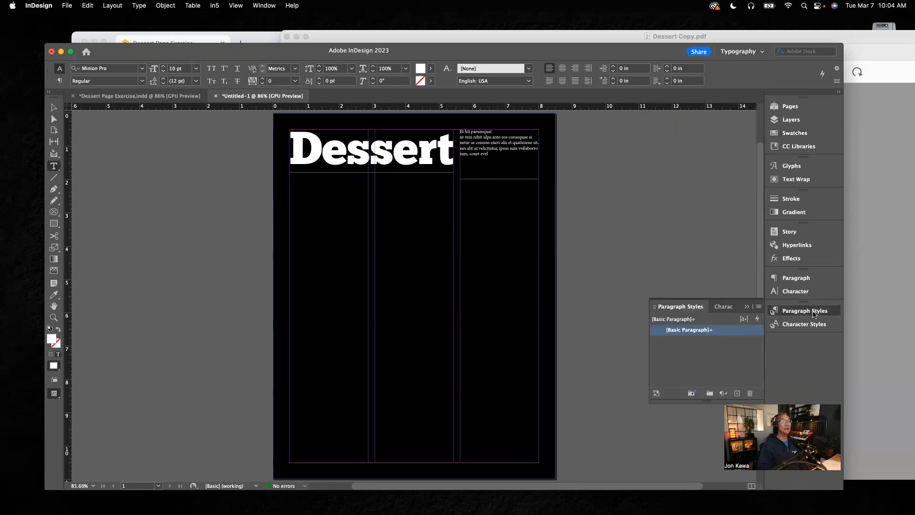
pyautogui.click(737, 393)
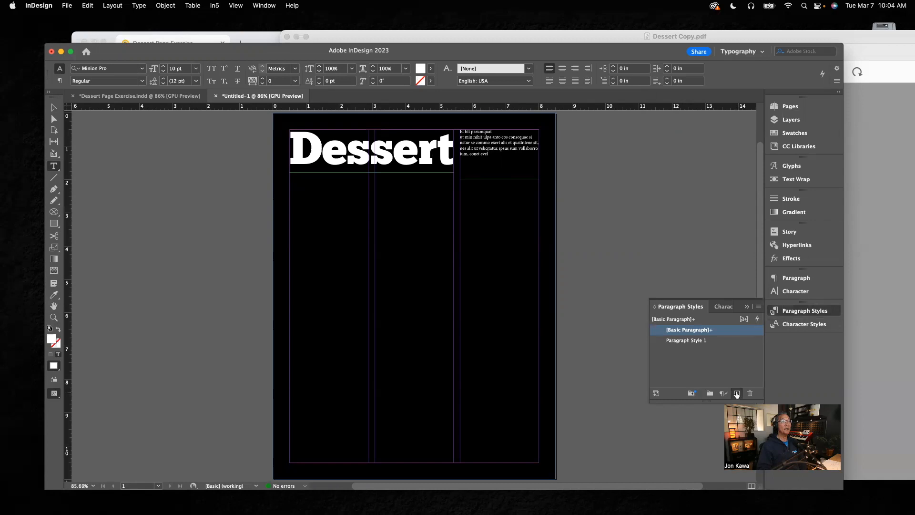
pyautogui.doubleClick(677, 341)
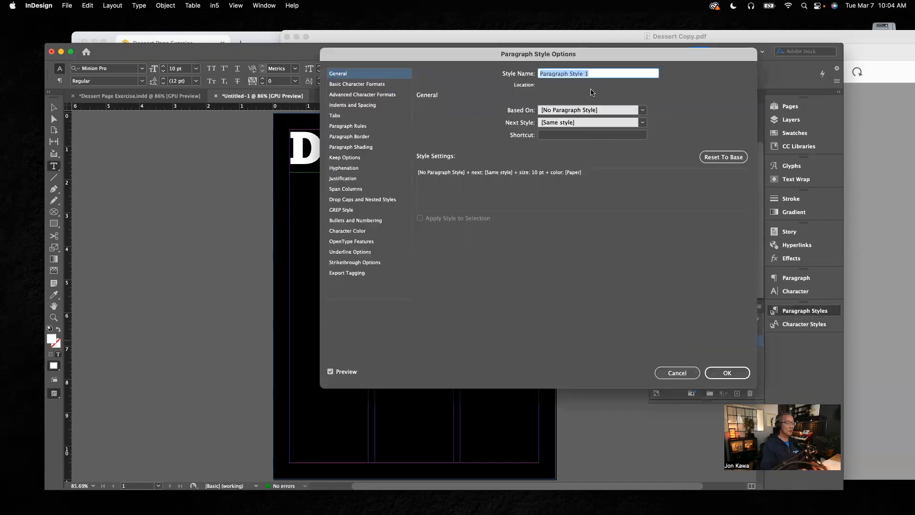
pyautogui.write('Ma')
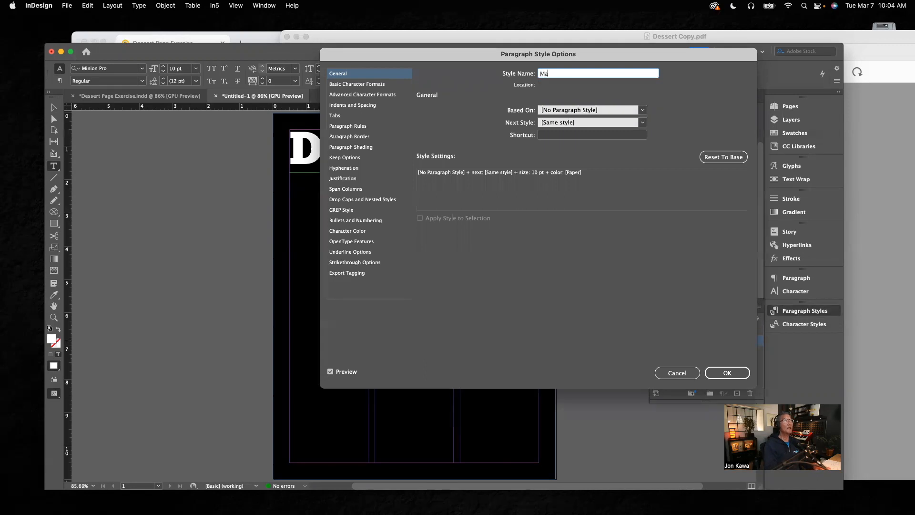
pyautogui.write('in article')
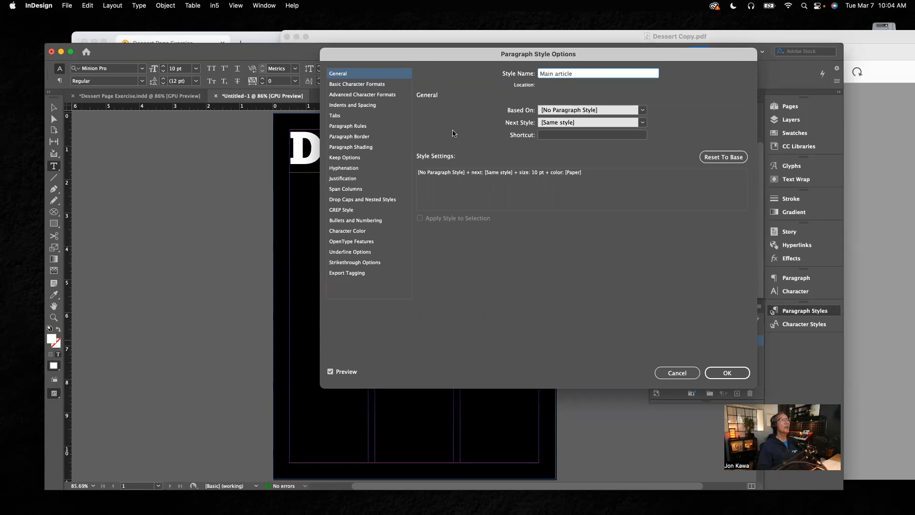
pyautogui.click(357, 85)
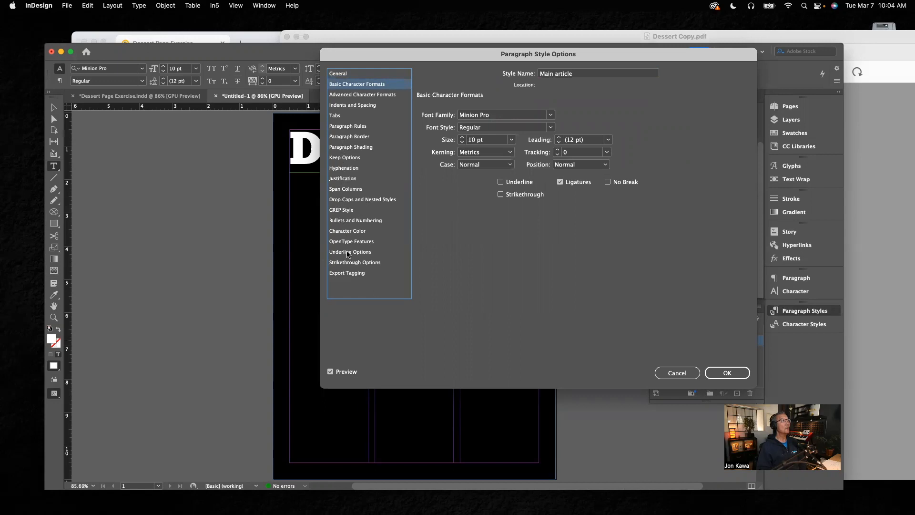
pyautogui.click(348, 232)
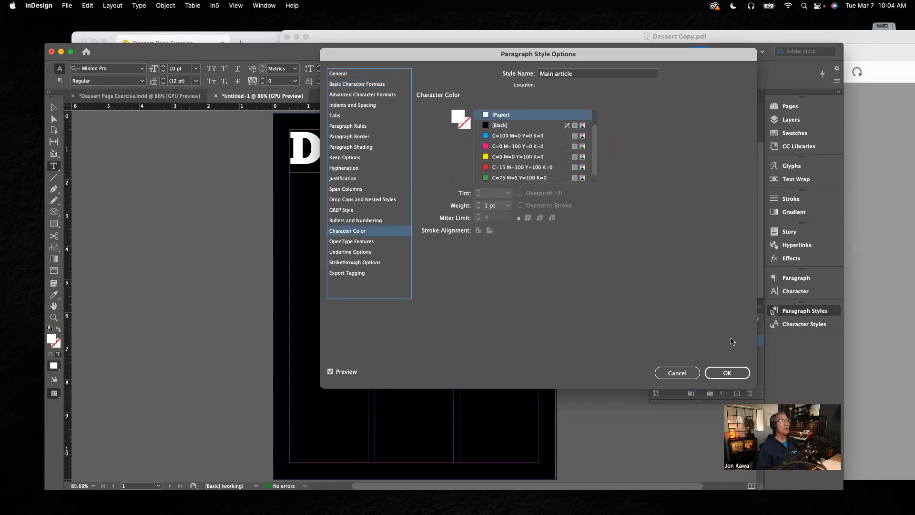
pyautogui.click(733, 373)
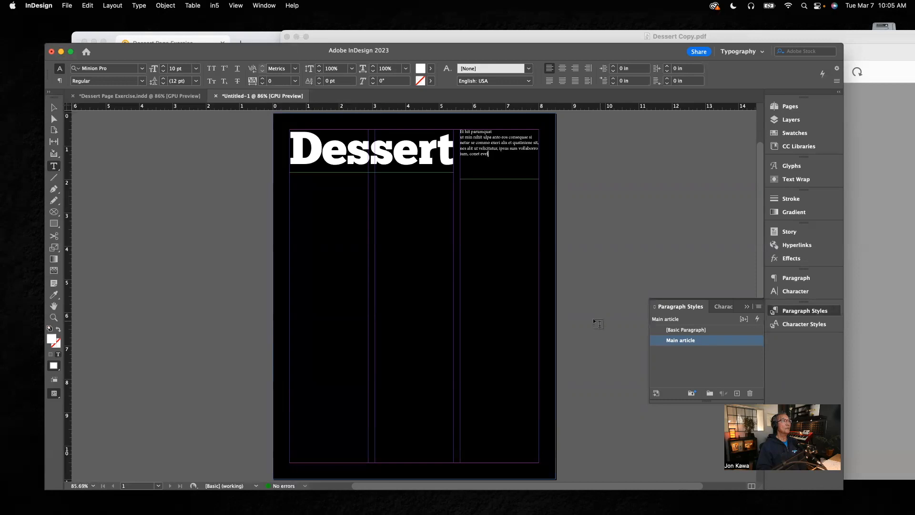
# Move the description frame down to about Y 0.78 in and place a horizontal guide along the Dessert title's baseline
pyautogui.click(54, 107)
pyautogui.click(469, 157)
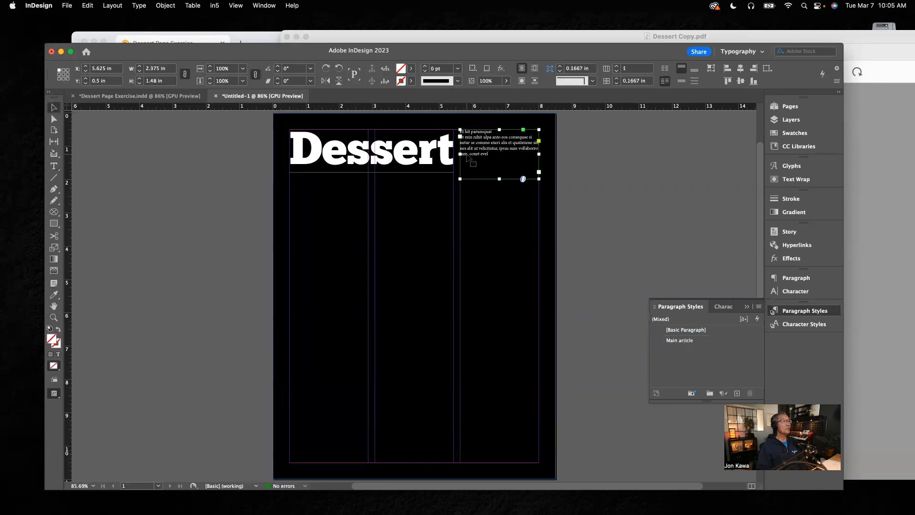
pyautogui.moveTo(483, 148); pyautogui.dragTo(483, 156)
pyautogui.moveTo(405, 109); pyautogui.dragTo(420, 164)
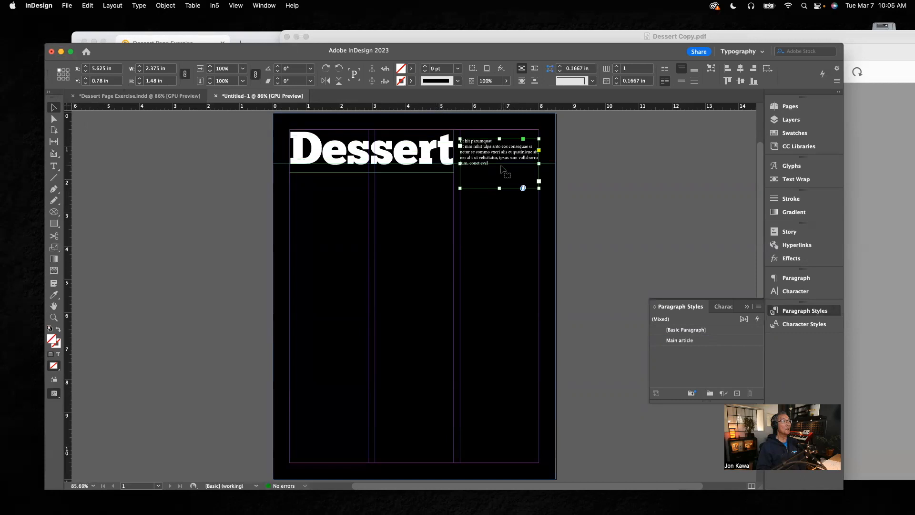
# Fine-tune the description frame to about Y 0.77 in, aligning its last line to the guide, and shorten it to the title frame's lower edge
pyautogui.moveTo(456, 153); pyautogui.dragTo(652, 270)
pyautogui.moveTo(370, 203); pyautogui.dragTo(372, 204)
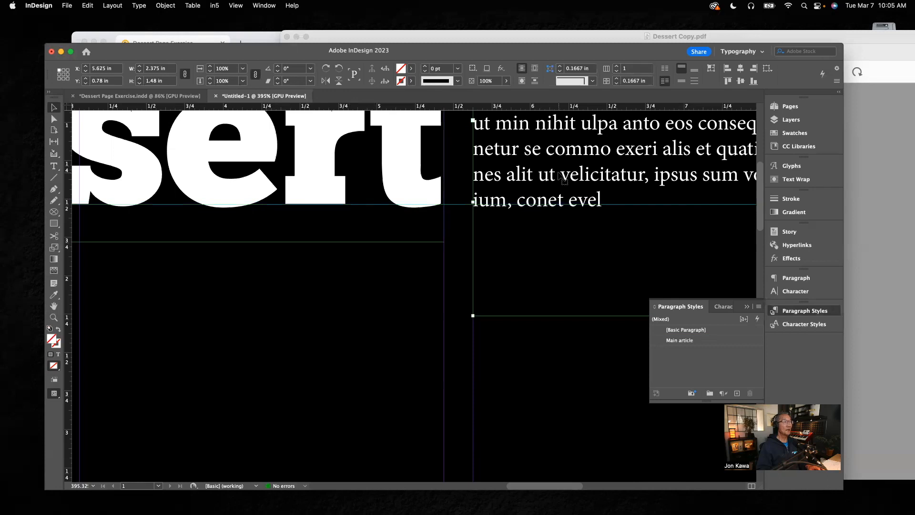
pyautogui.moveTo(563, 180); pyautogui.dragTo(562, 175)
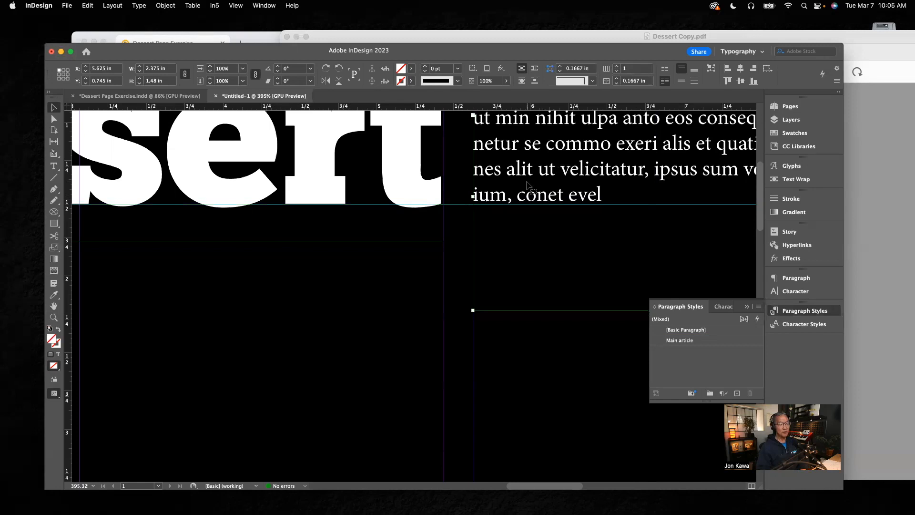
pyautogui.press('Down')
pyautogui.press('Down')
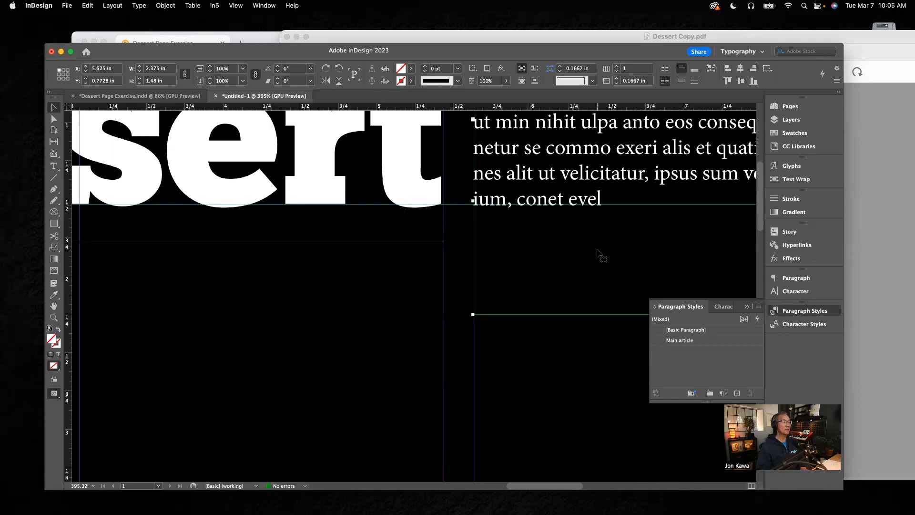
pyautogui.press('super+0')
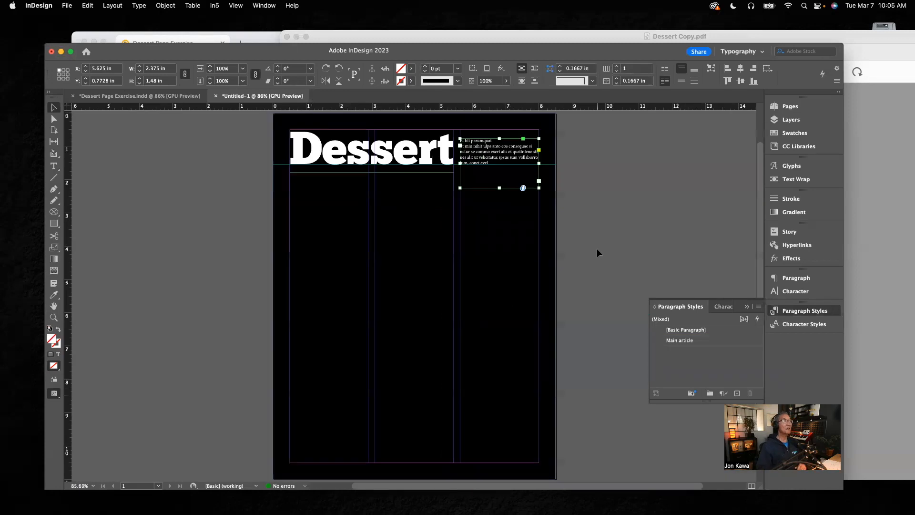
pyautogui.moveTo(499, 189); pyautogui.dragTo(499, 173)
pyautogui.click(602, 164)
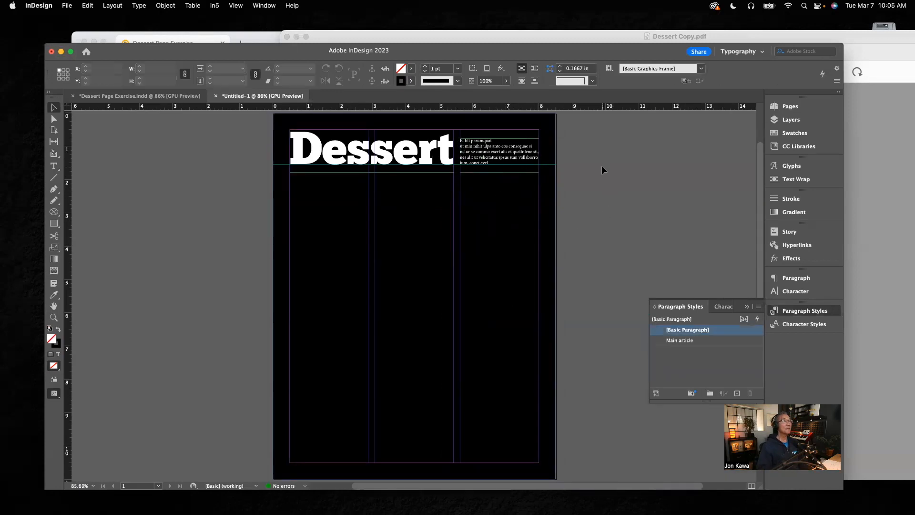
# Check the page's layers and examine the sample Dessert page in the Chrome browser before returning to InDesign
pyautogui.click(791, 120)
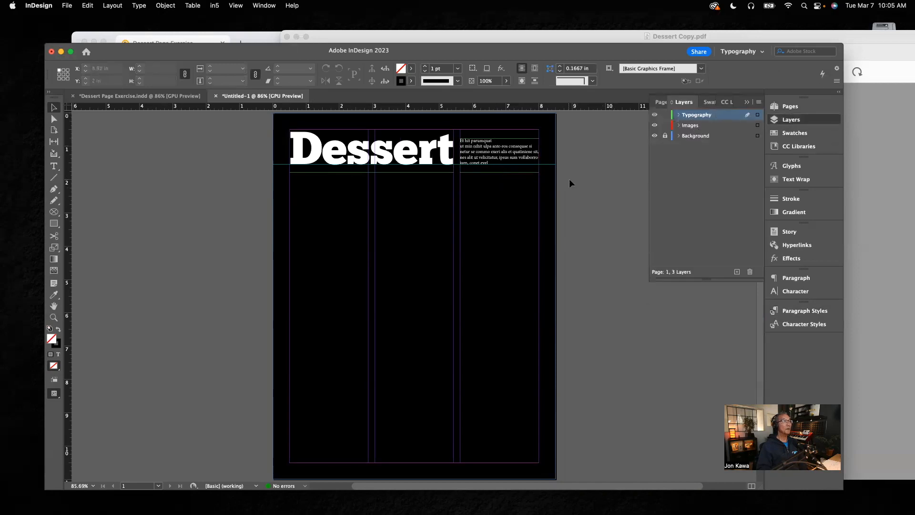
pyautogui.click(54, 167)
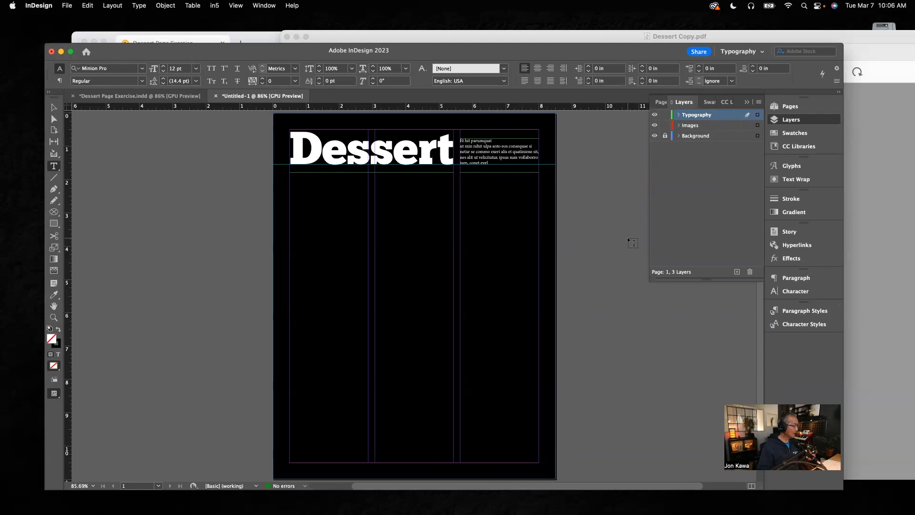
pyautogui.click(260, 37)
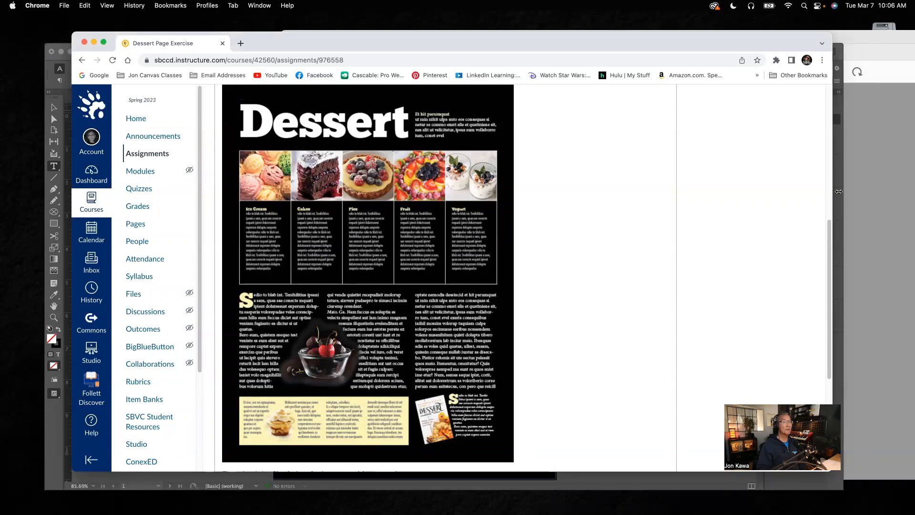
pyautogui.click(841, 332)
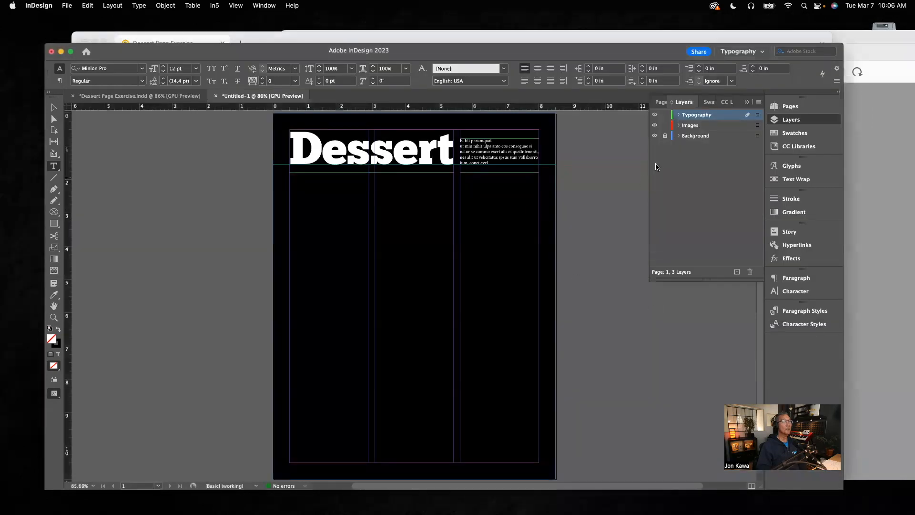
# Set the fill color to a pale yellow with RGB values 252, 246, 184
pyautogui.click(793, 135)
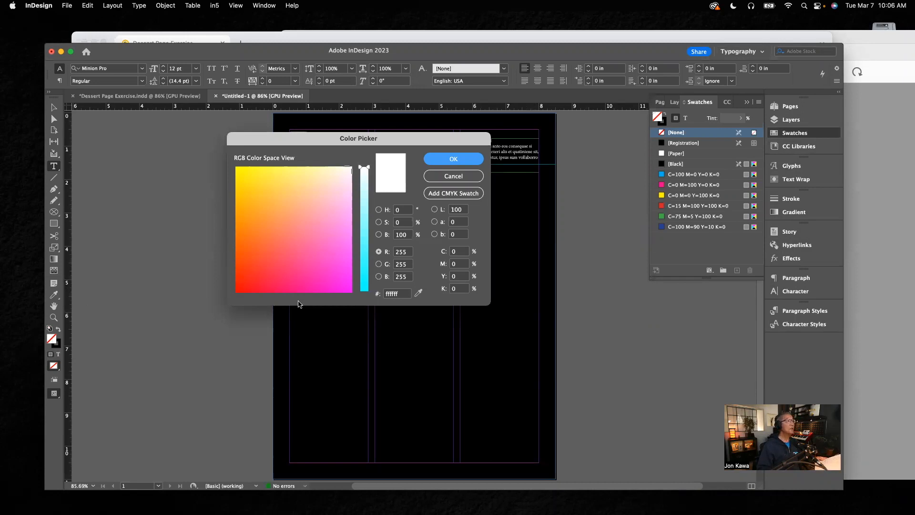
pyautogui.click(406, 255)
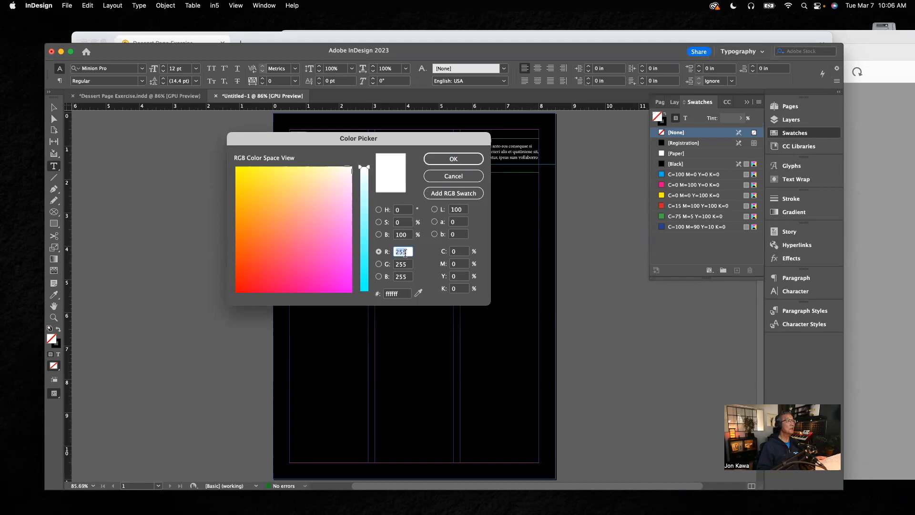
pyautogui.write('2')
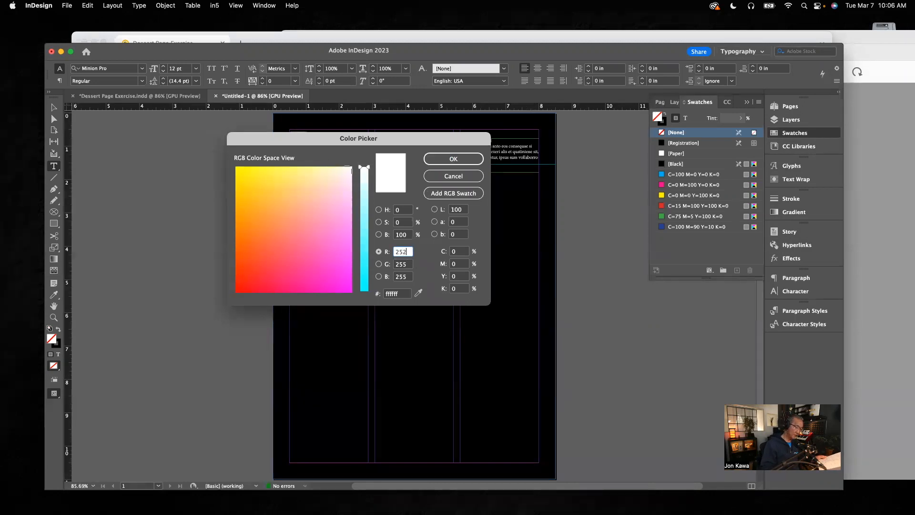
pyautogui.press('Tab')
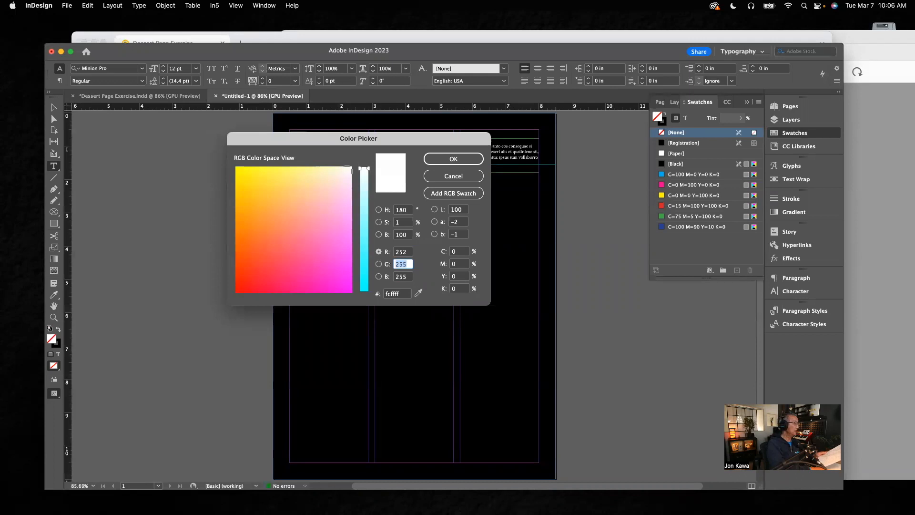
pyautogui.write('24')
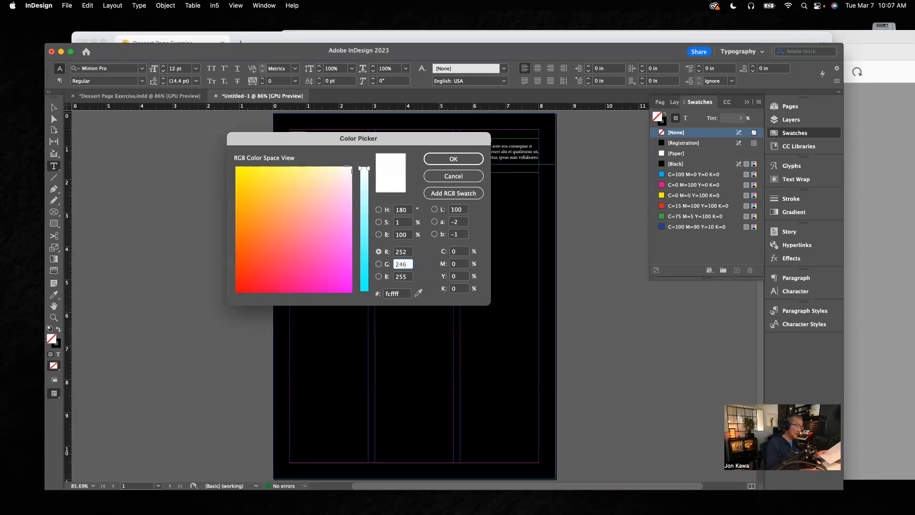
pyautogui.write('6')
pyautogui.press('Tab')
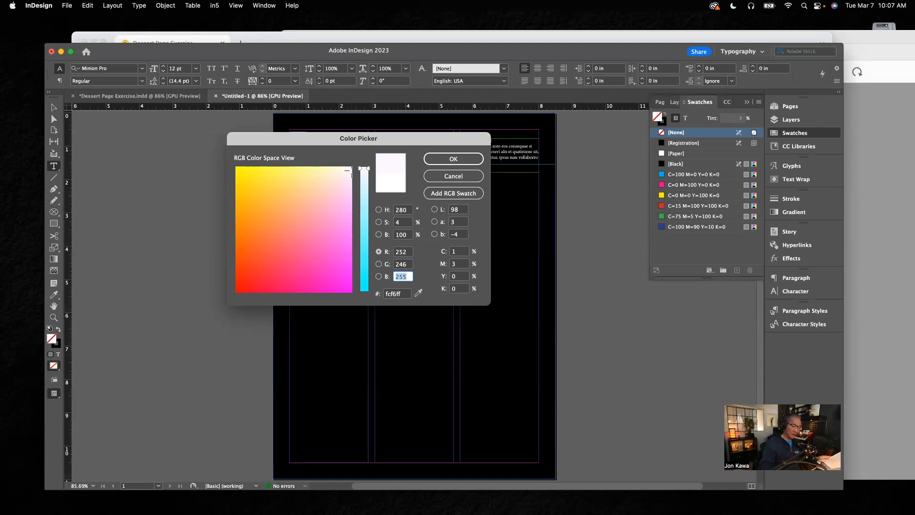
pyautogui.write('184')
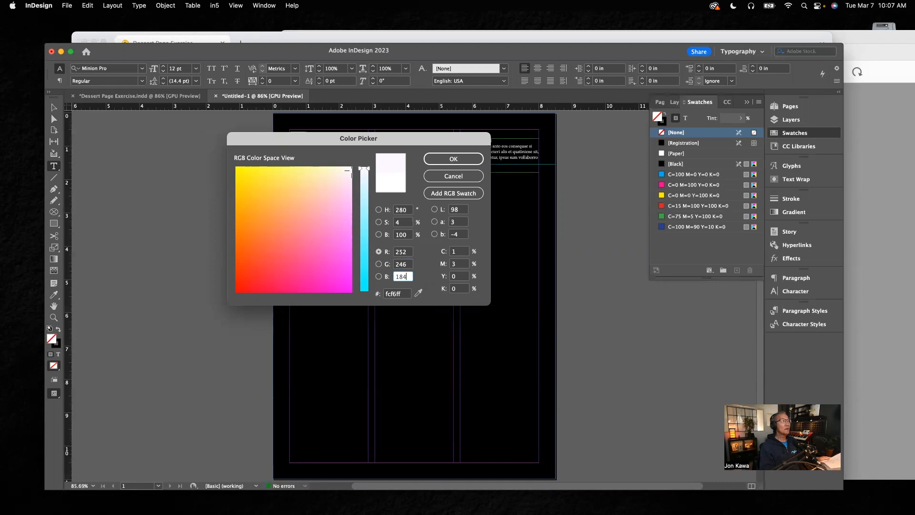
pyautogui.press('Tab')
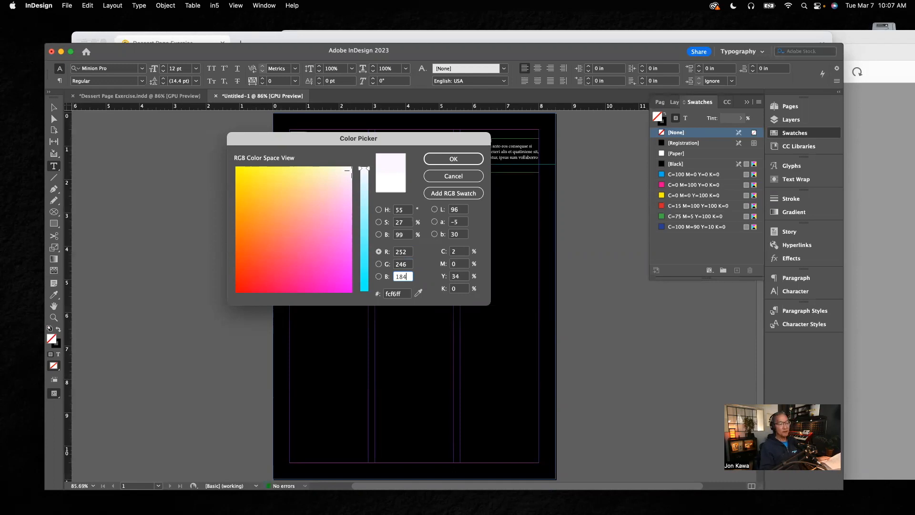
pyautogui.press('Return')
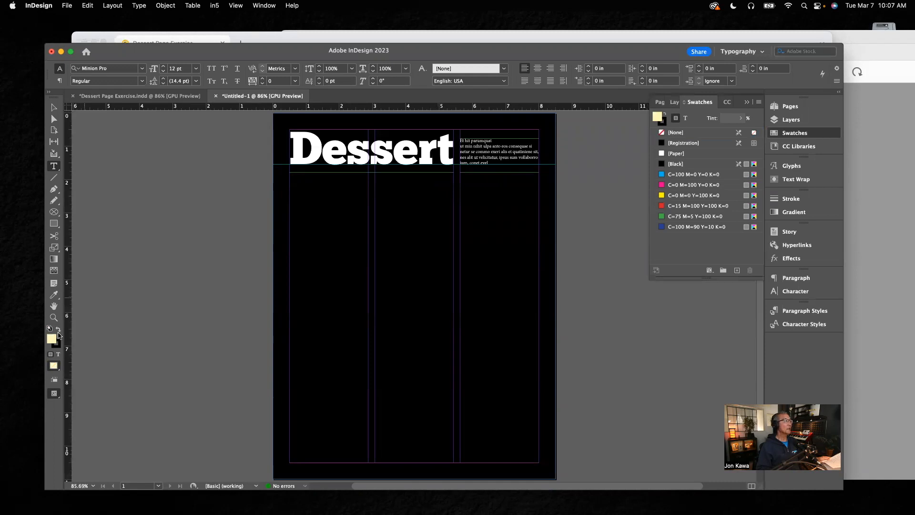
# Add the pale yellow fill color to the document's swatches as an RGB swatch
pyautogui.doubleClick(52, 338)
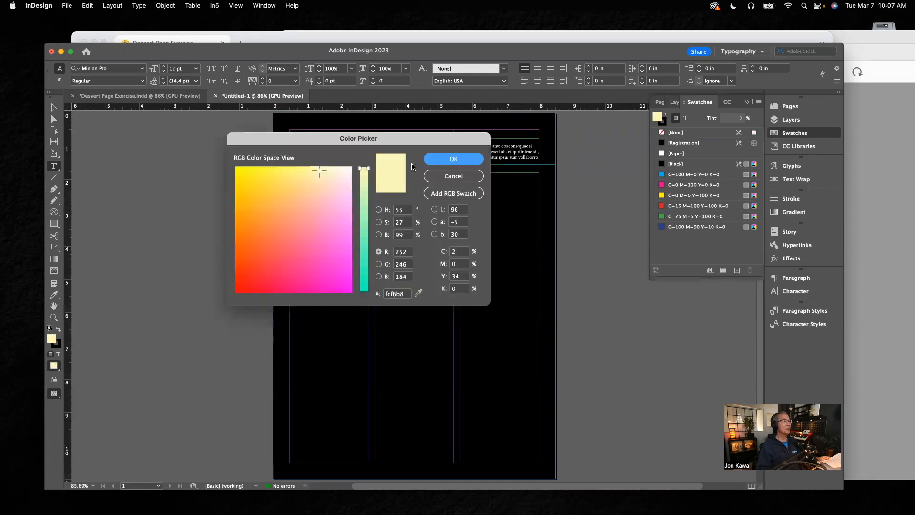
pyautogui.click(446, 194)
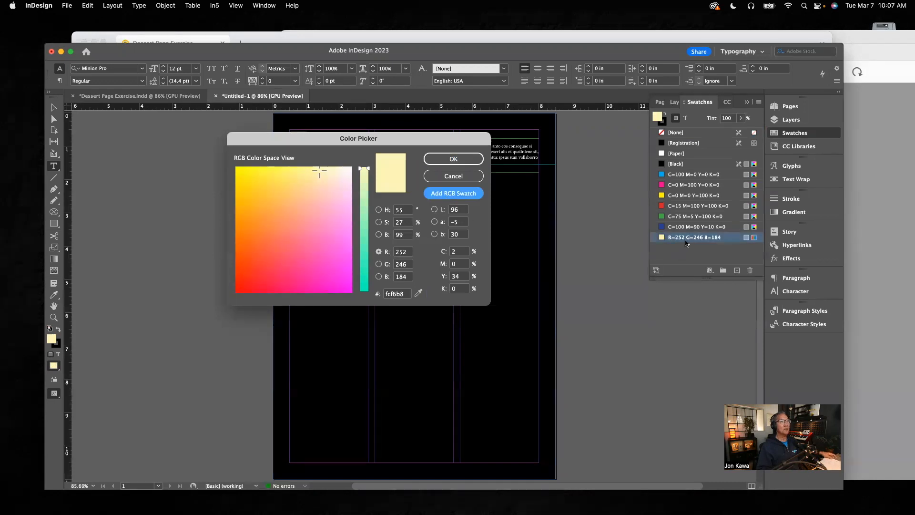
pyautogui.click(453, 159)
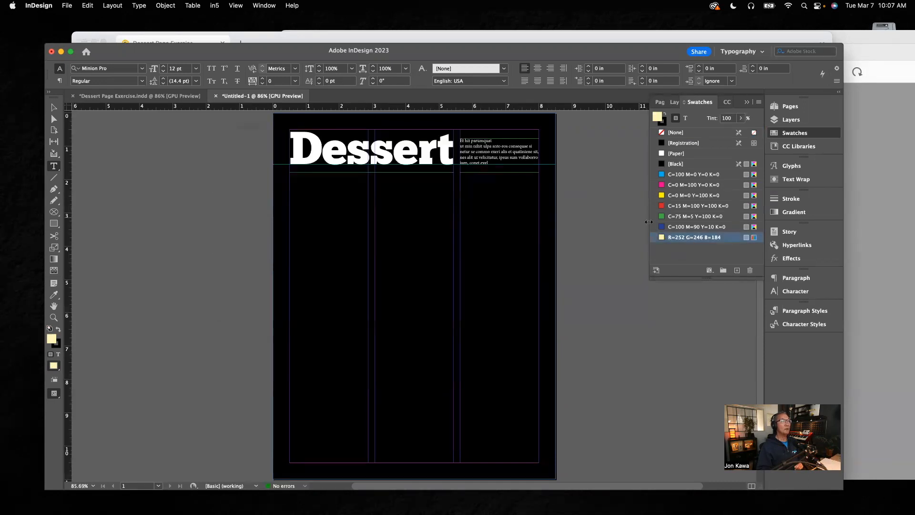
# Rename the new pale yellow RGB swatch as Dessert Page Yellow
pyautogui.click(681, 238)
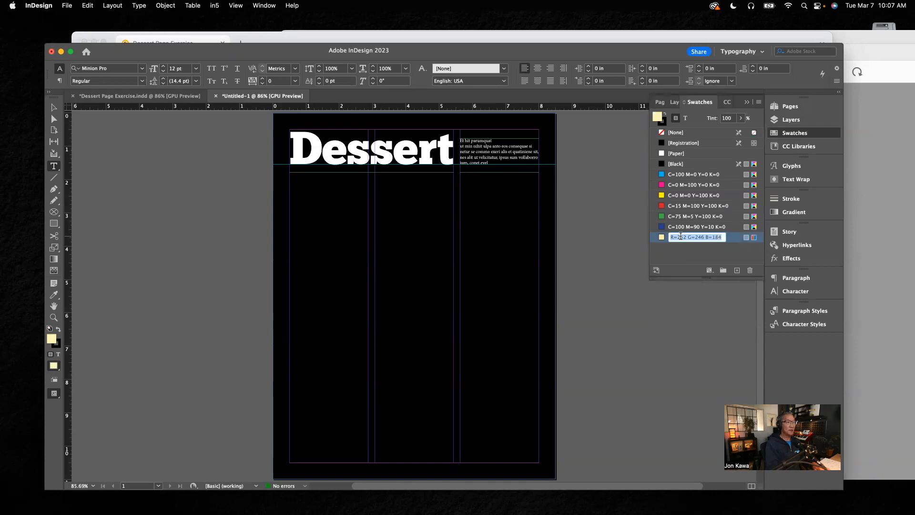
pyautogui.write('De')
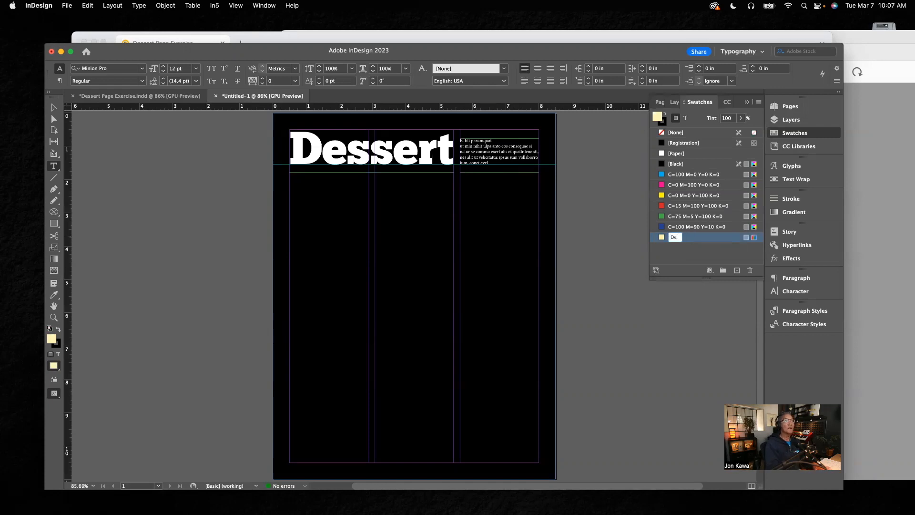
pyautogui.write('ssert Page Yellow')
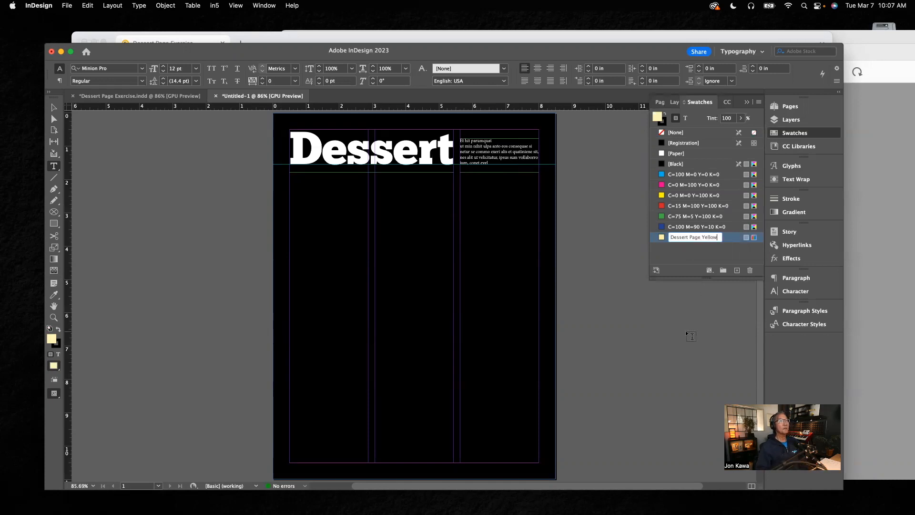
pyautogui.press('Return')
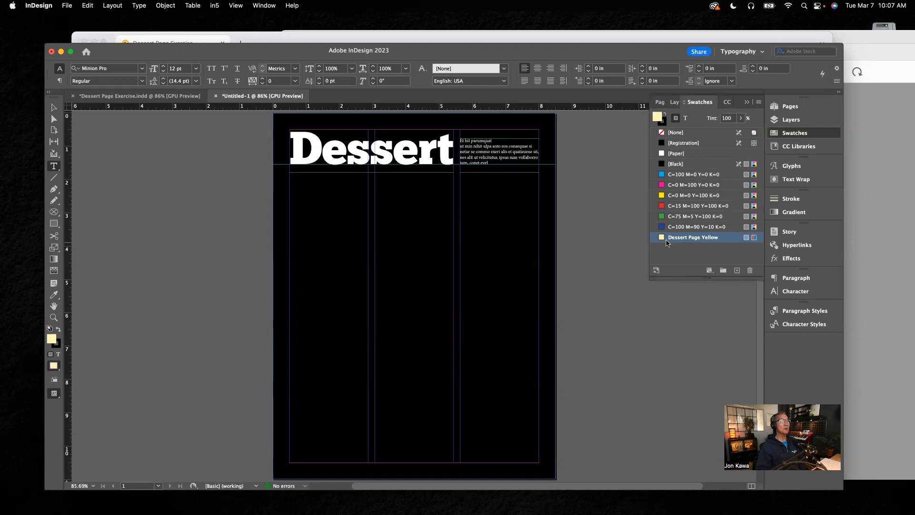
# Set the description's first line, "Et hit parumquat", in the Bold style of Minion Pro
pyautogui.moveTo(482, 151); pyautogui.dragTo(587, 266)
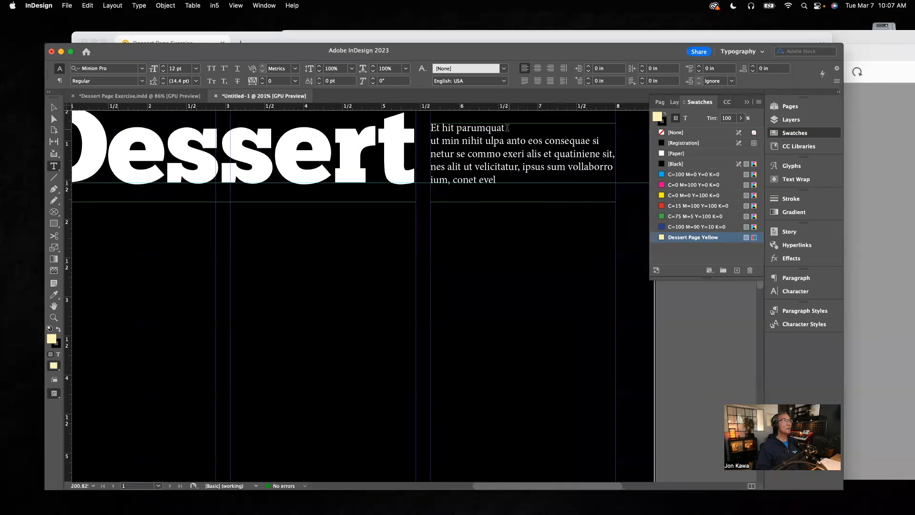
pyautogui.moveTo(505, 127); pyautogui.dragTo(430, 128)
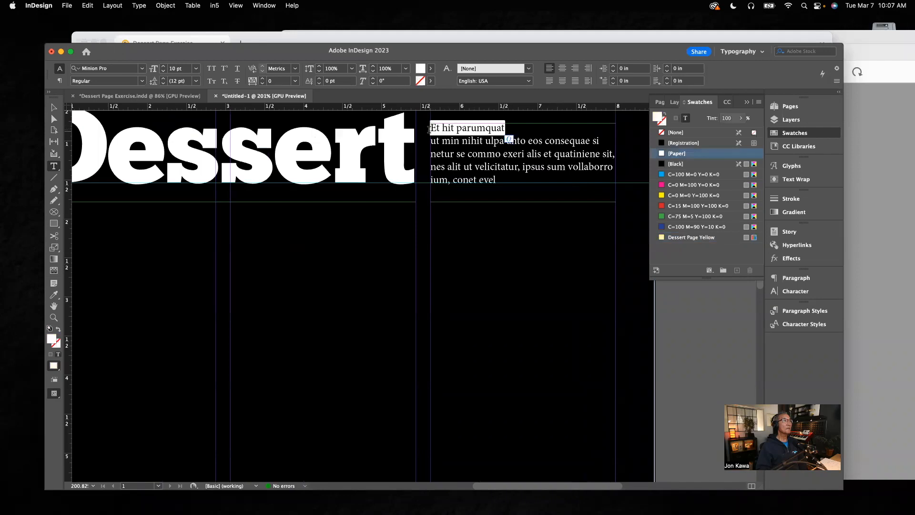
pyautogui.click(141, 81)
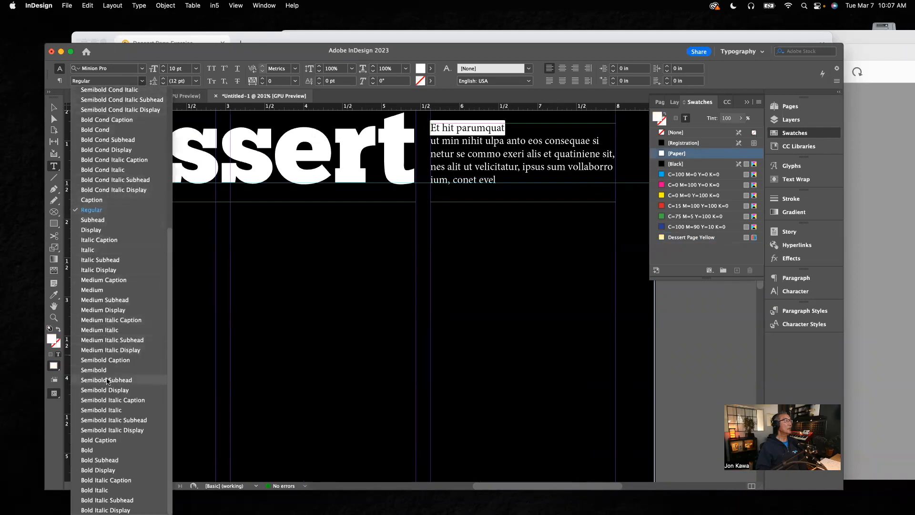
pyautogui.click(101, 451)
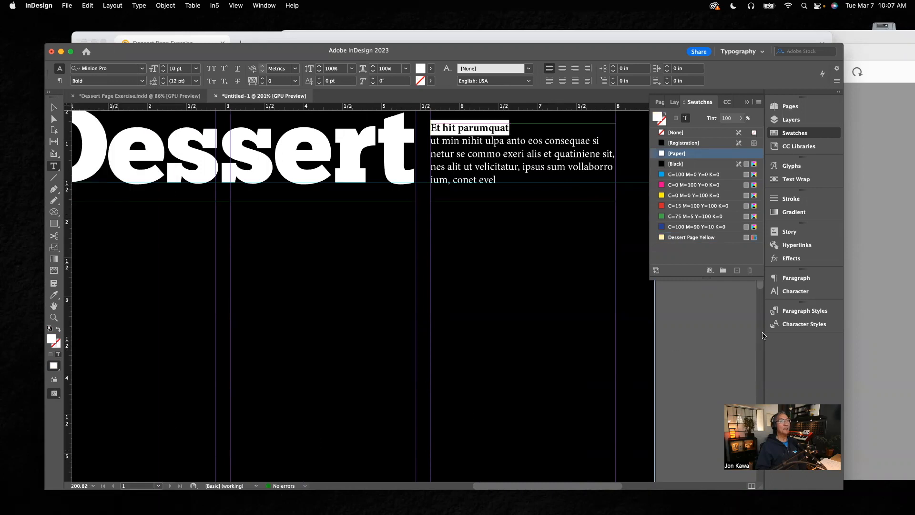
# Color the description's first line, "Et hit parumquat", with the Dessert Page Yellow swatch
pyautogui.click(794, 311)
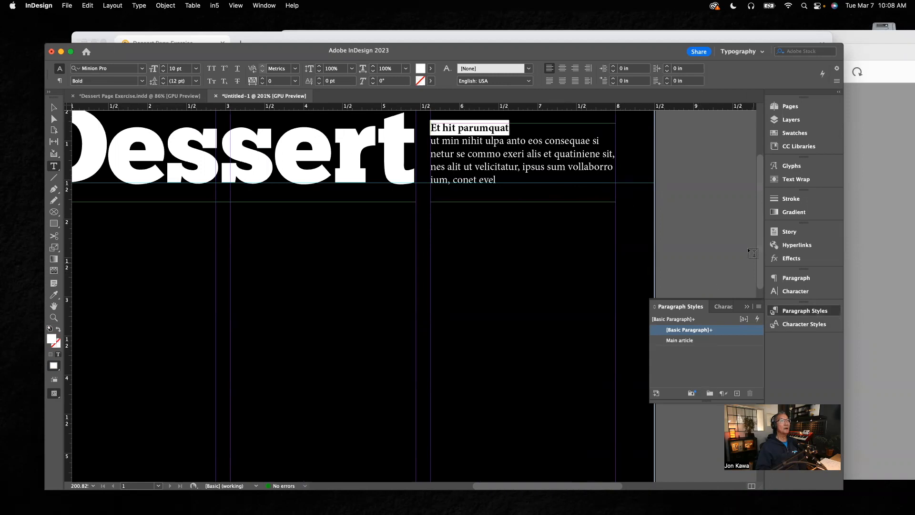
pyautogui.click(520, 128)
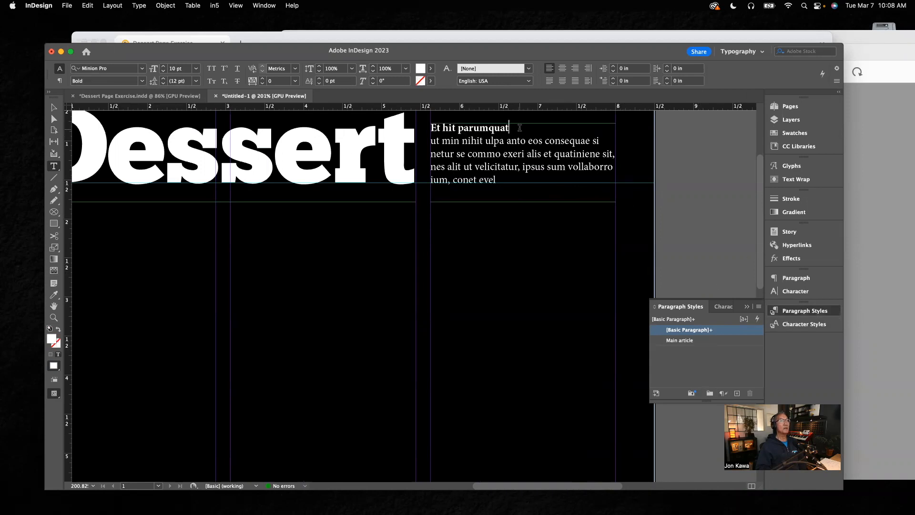
pyautogui.moveTo(519, 128); pyautogui.dragTo(426, 127)
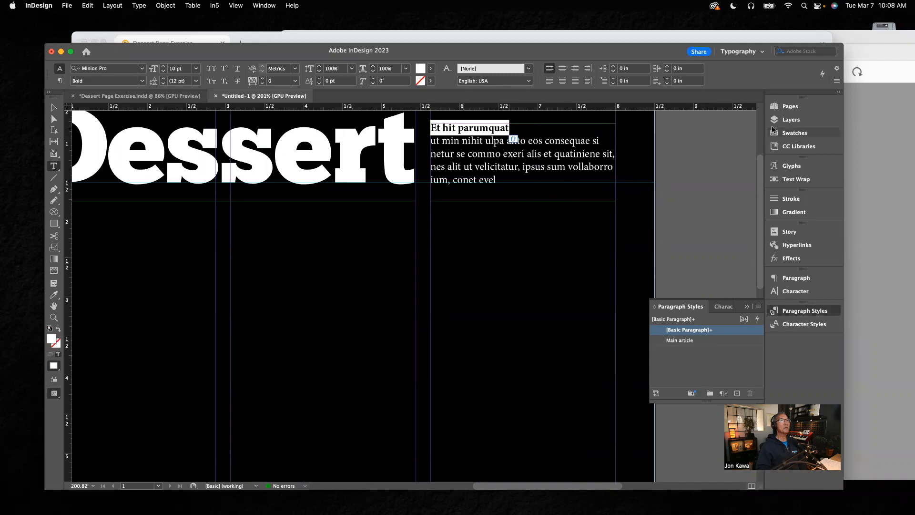
pyautogui.click(789, 134)
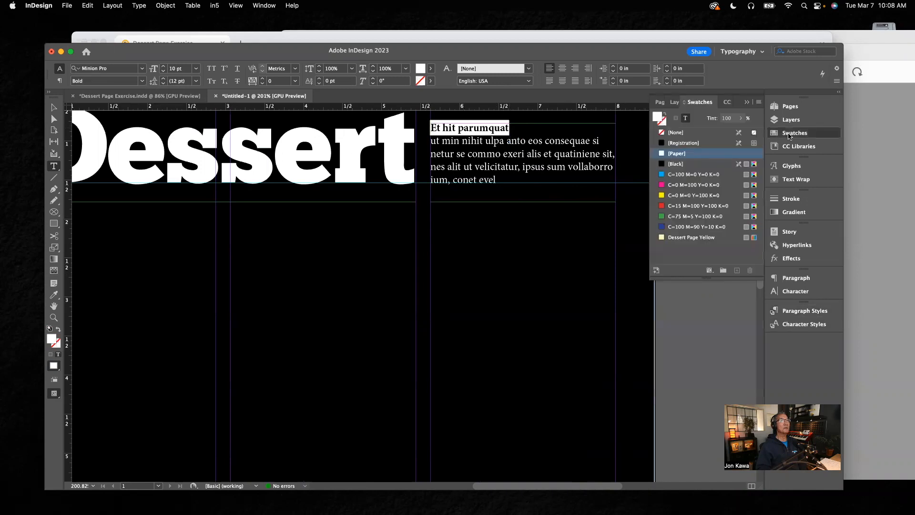
pyautogui.click(662, 238)
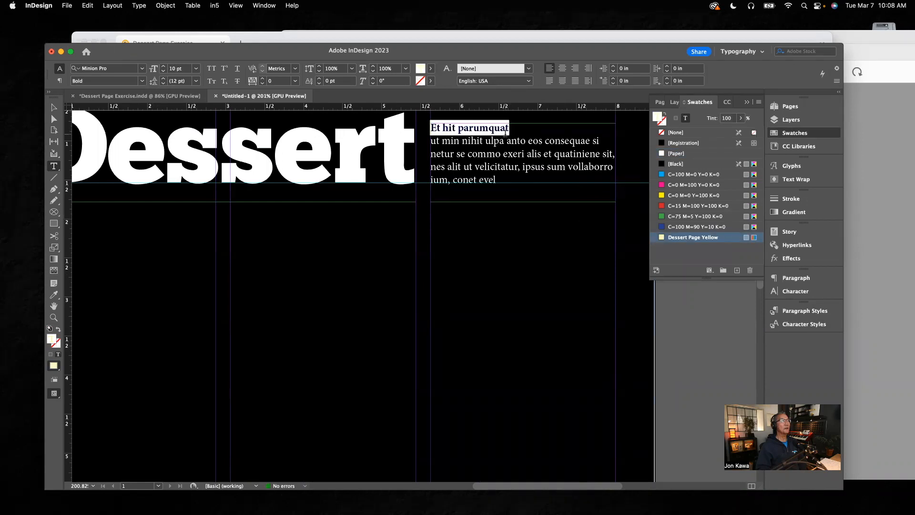
pyautogui.click(516, 237)
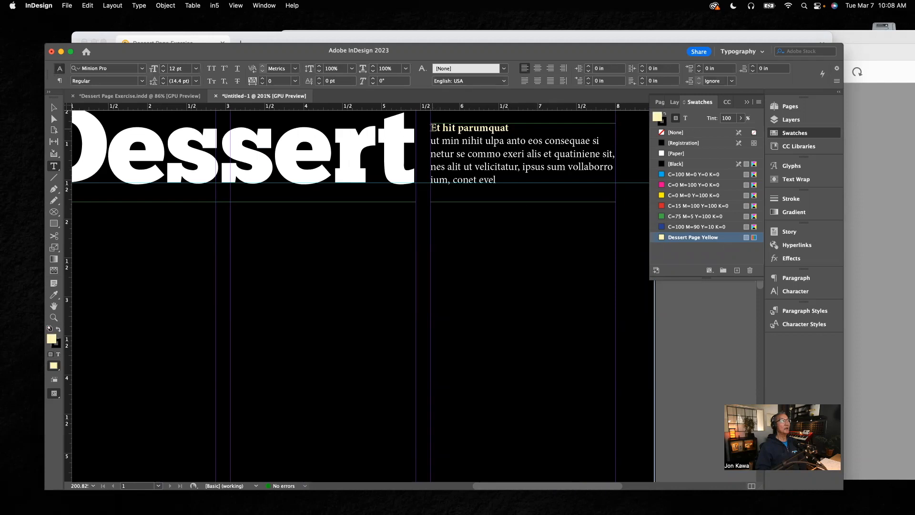
# Apply the Main article paragraph style to all of the title description text
pyautogui.moveTo(432, 128); pyautogui.dragTo(496, 181)
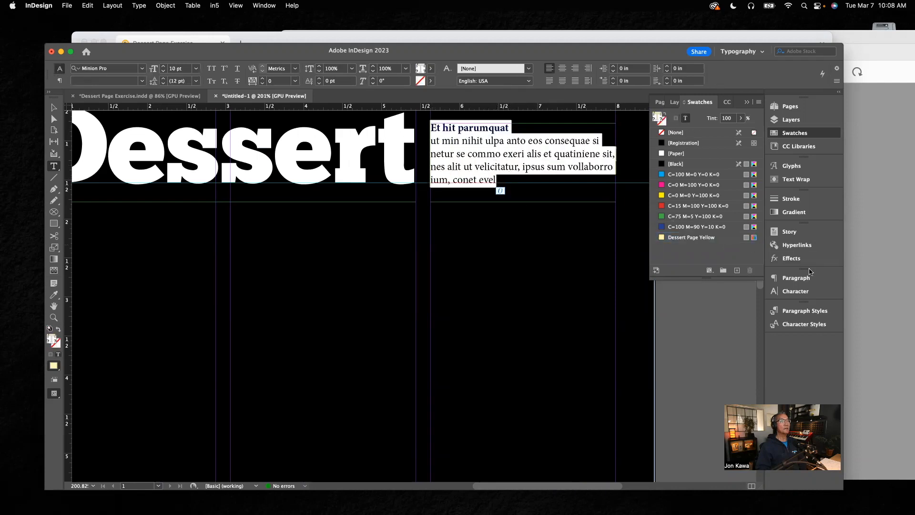
pyautogui.click(805, 310)
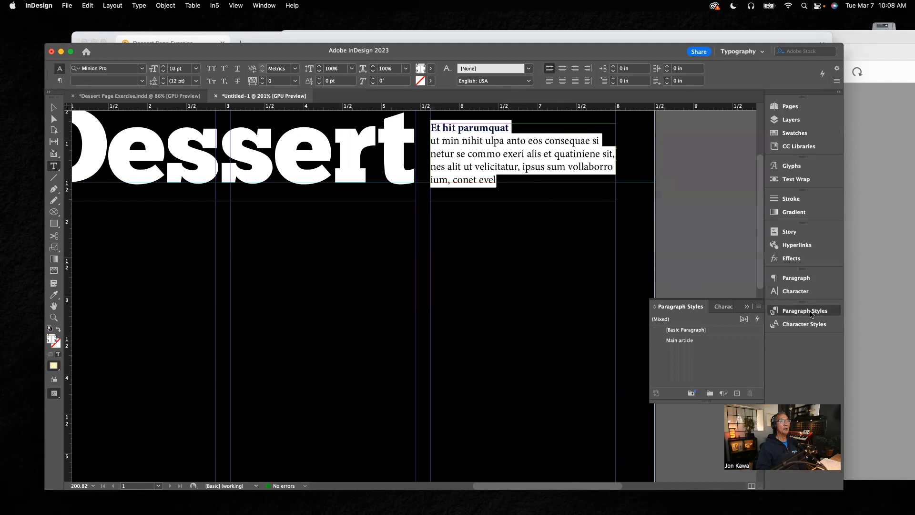
pyautogui.click(700, 341)
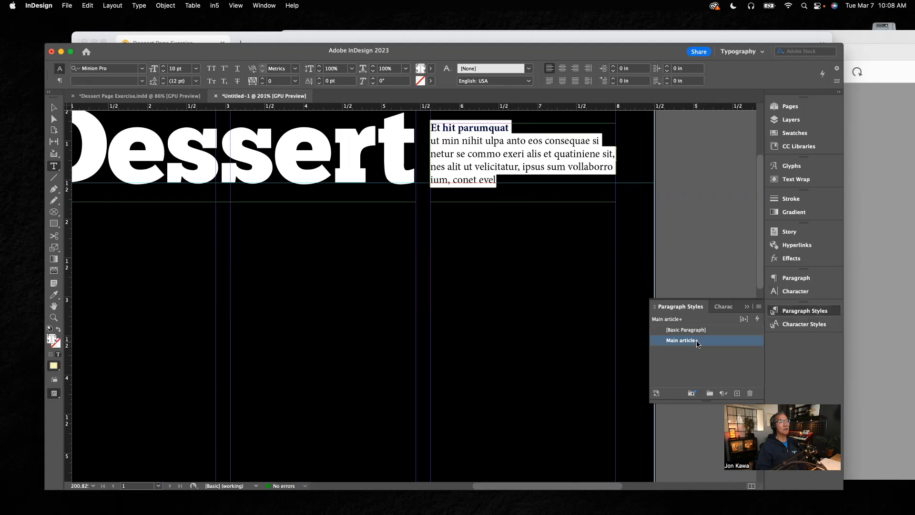
pyautogui.click(526, 232)
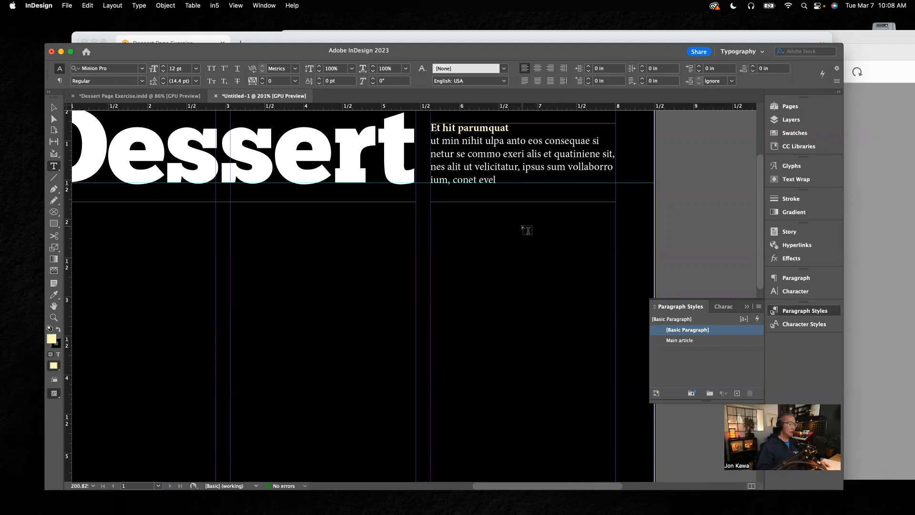
pyautogui.press('super+0')
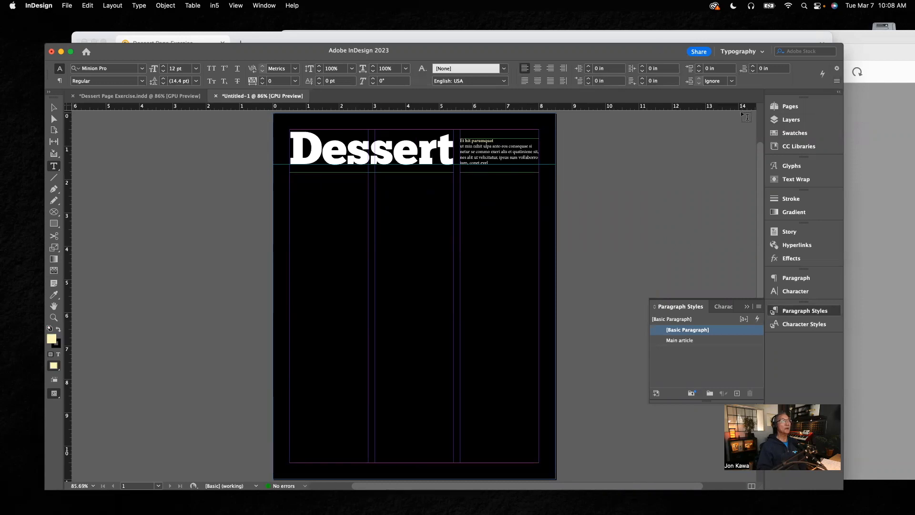
# Review the sample page in Chrome, switch to InDesign's Dessert Page Exercise.indd and place a guide at about Y 1.92 in above its photo row
pyautogui.click(238, 31)
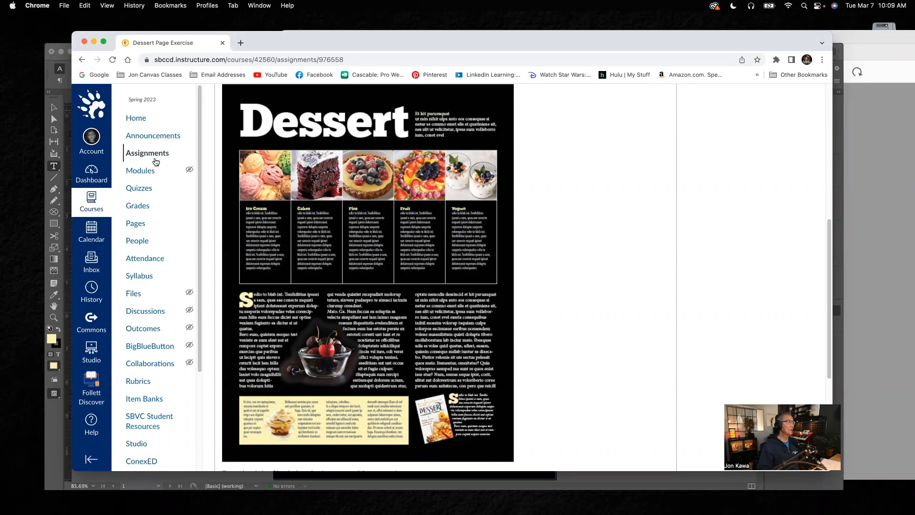
pyautogui.click(52, 86)
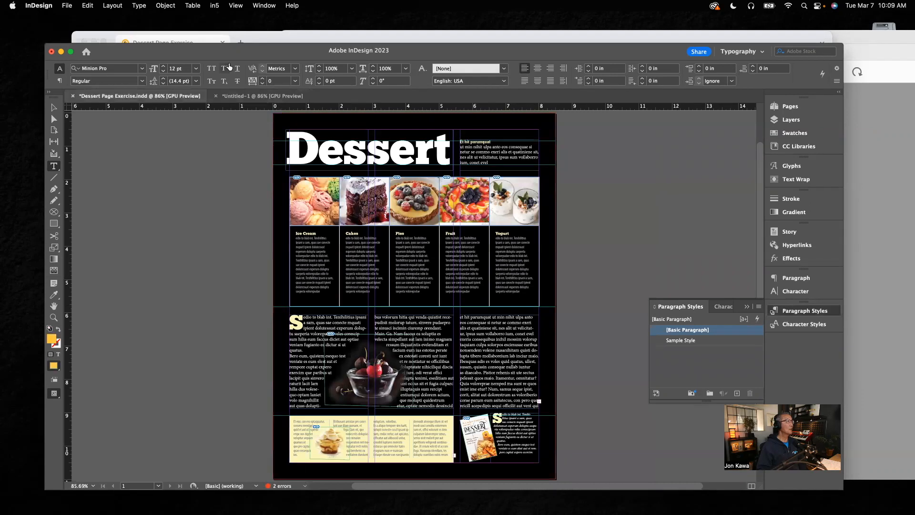
pyautogui.click(54, 108)
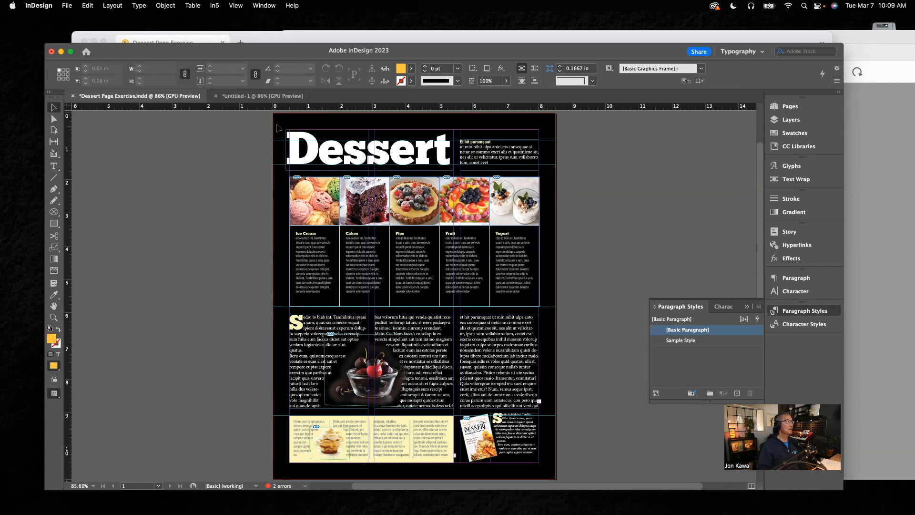
pyautogui.moveTo(291, 114); pyautogui.dragTo(299, 174)
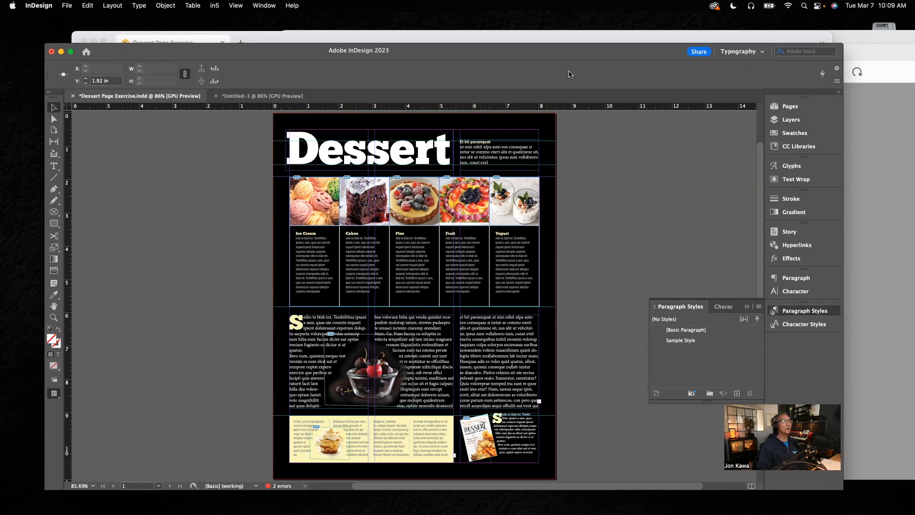
# In the Untitled-1 document, place horizontal guides at Y 1.9 in and 5.875 in and draw a margin-to-margin text frame between them
pyautogui.click(249, 97)
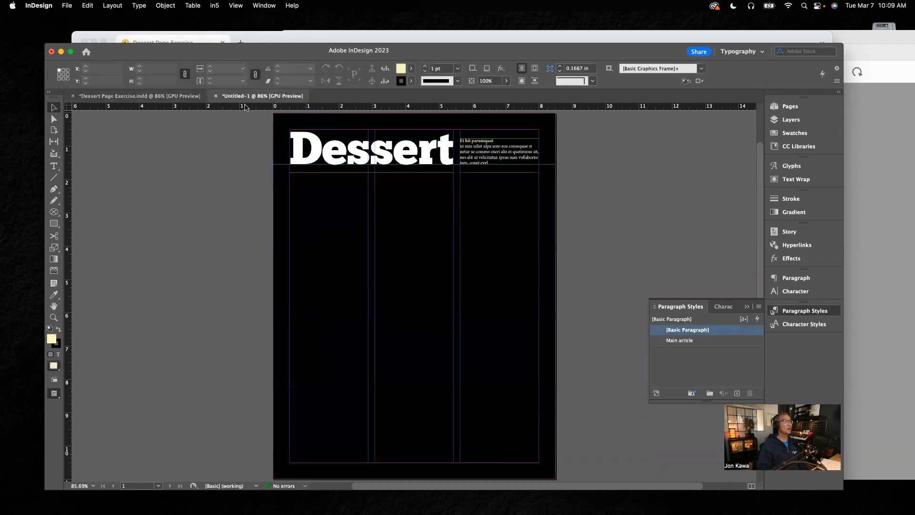
pyautogui.click(55, 166)
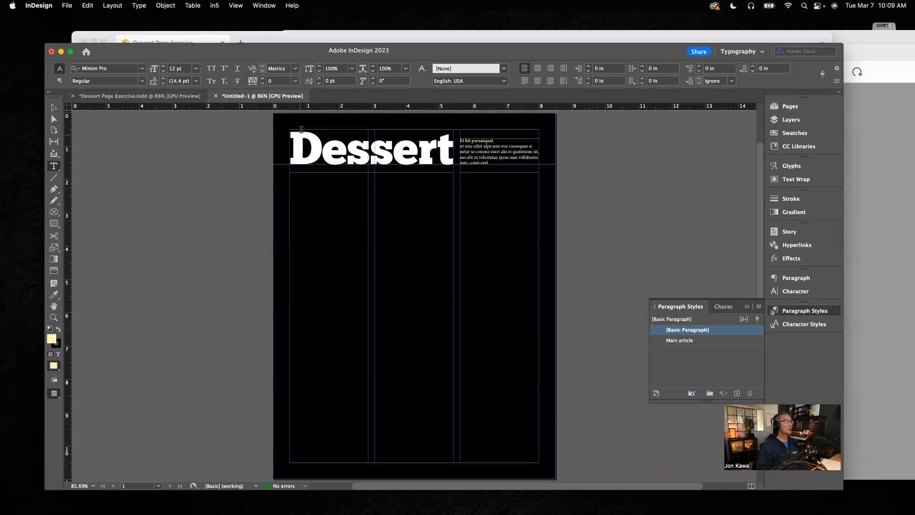
pyautogui.moveTo(315, 108); pyautogui.dragTo(313, 176)
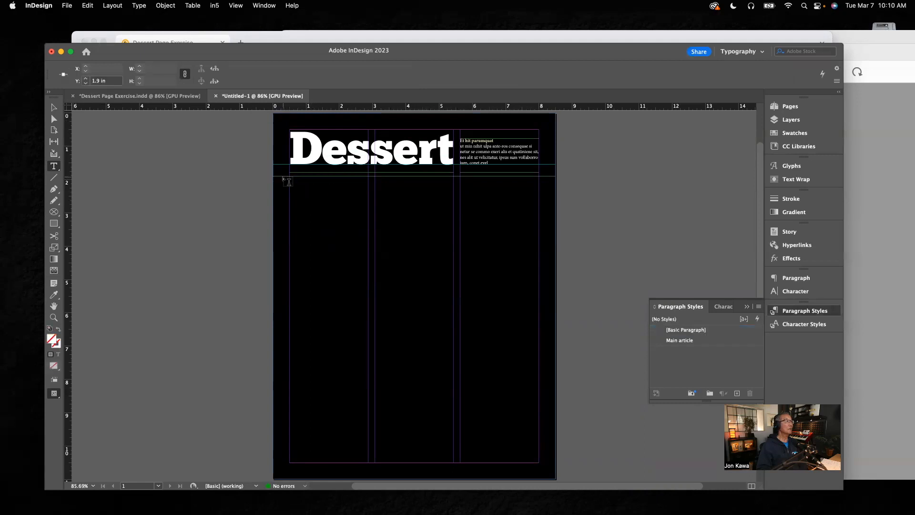
pyautogui.moveTo(280, 107); pyautogui.dragTo(295, 310)
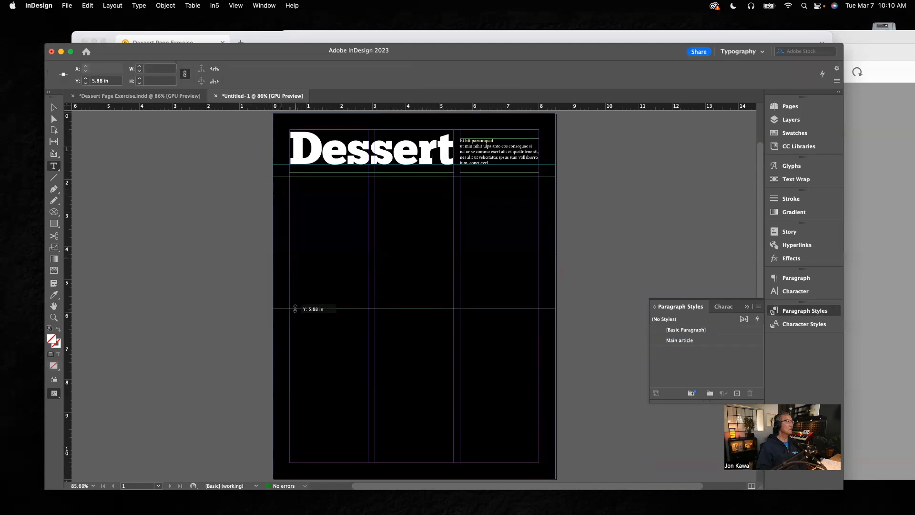
pyautogui.moveTo(295, 309); pyautogui.dragTo(296, 309)
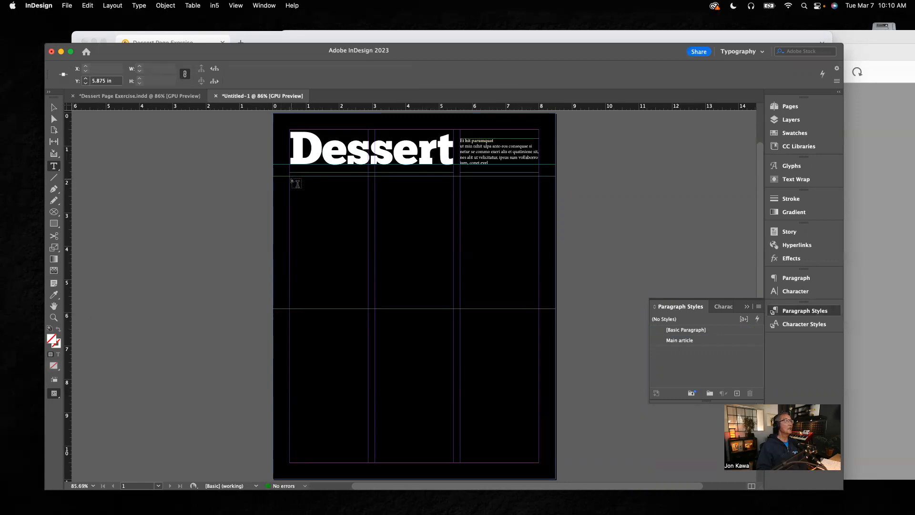
pyautogui.moveTo(295, 182); pyautogui.dragTo(539, 309)
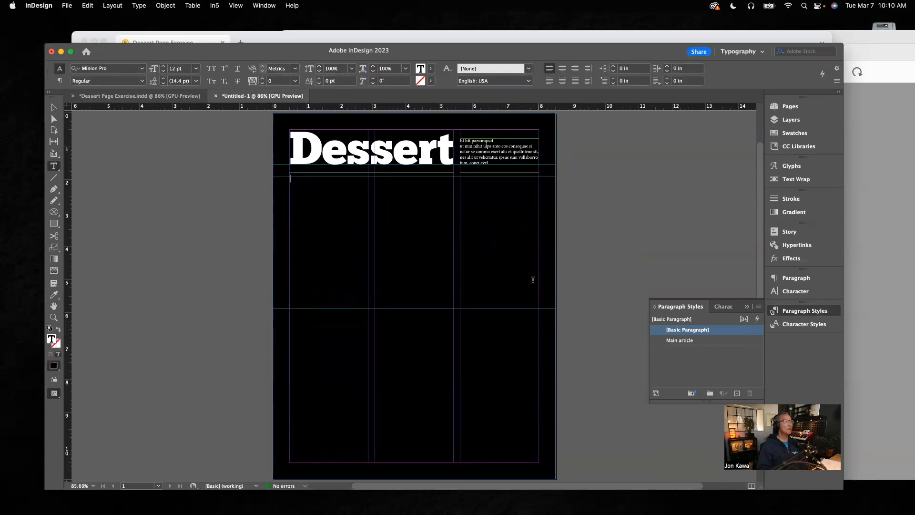
# Insert a table with 2 body rows and 5 columns, checking the sample in Chrome, and stretch its bottom edge to the lower guide
pyautogui.click(197, 6)
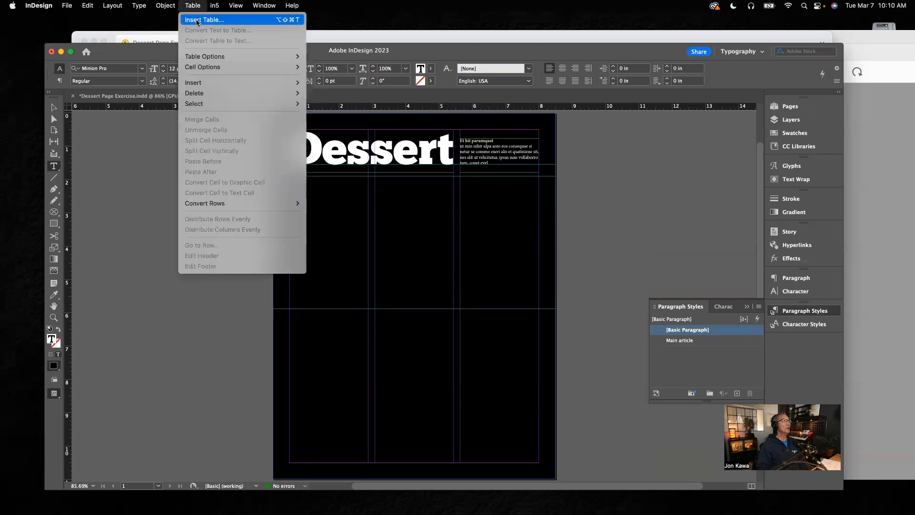
pyautogui.click(197, 20)
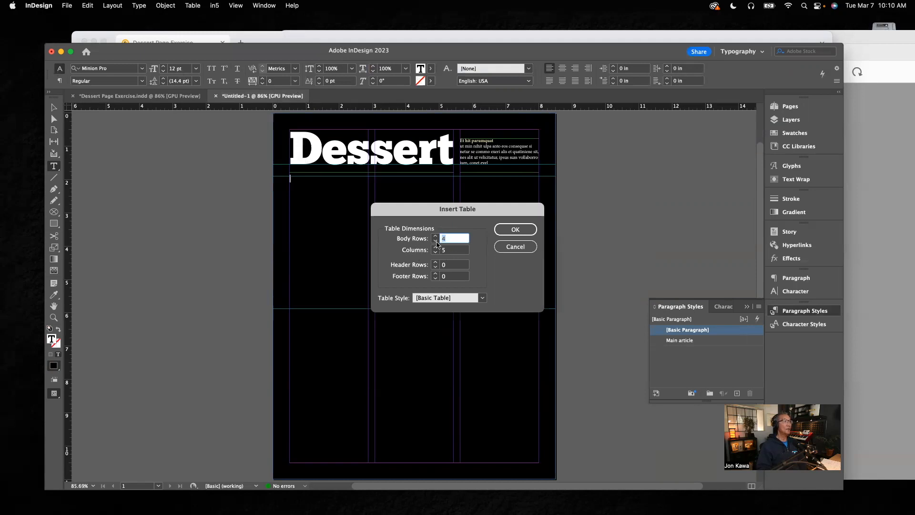
pyautogui.click(334, 41)
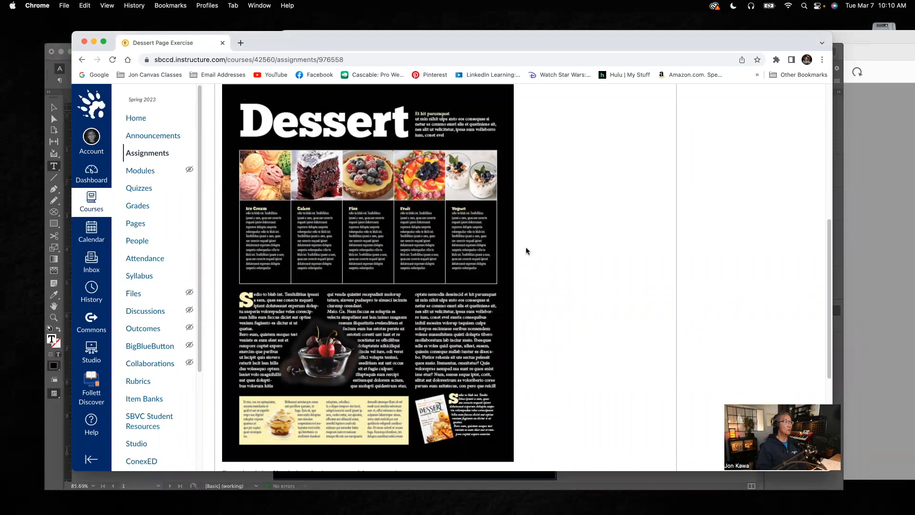
pyautogui.click(837, 119)
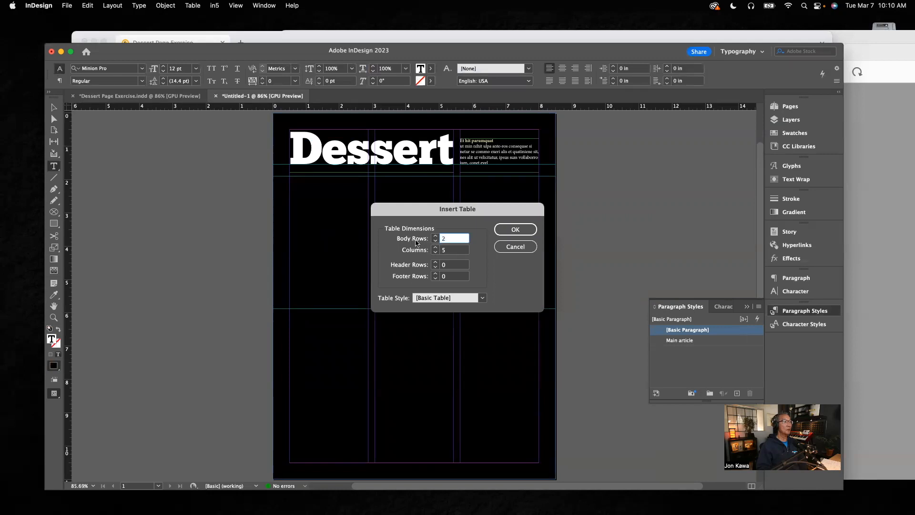
pyautogui.click(509, 233)
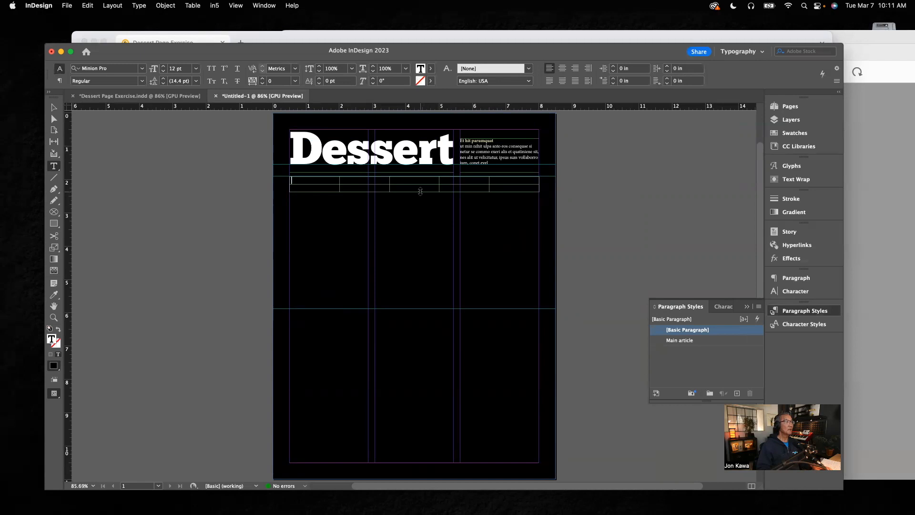
pyautogui.moveTo(420, 192); pyautogui.dragTo(421, 308)
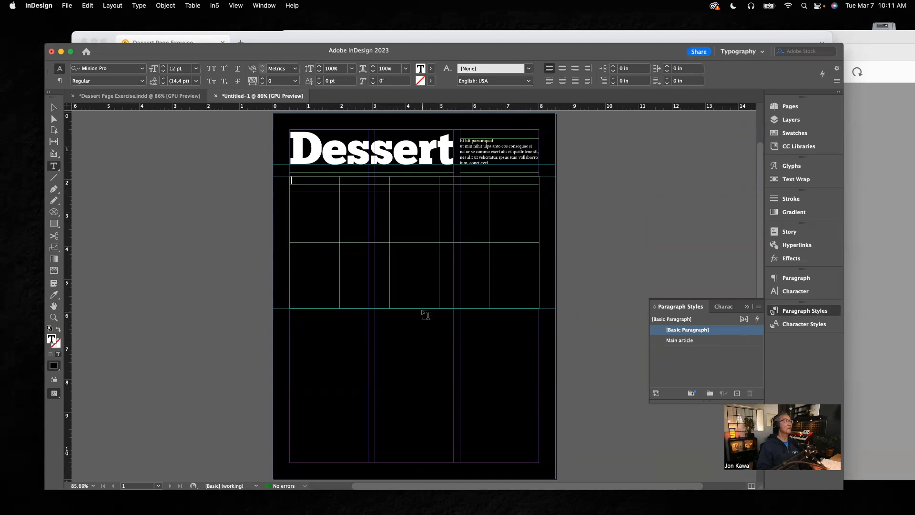
# Raise the divider between the table's two rows so the top row is about 1.5 in tall, and check the page in preview
pyautogui.click(354, 282)
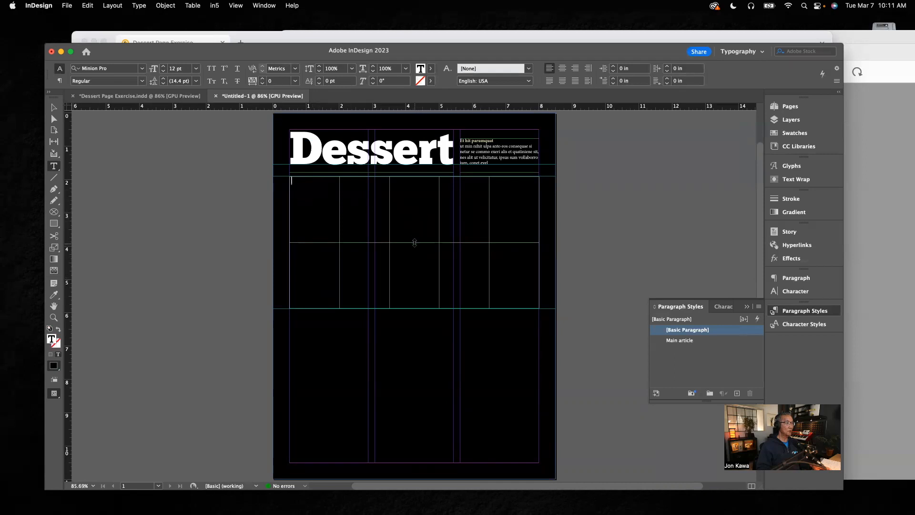
pyautogui.moveTo(414, 243); pyautogui.dragTo(416, 227)
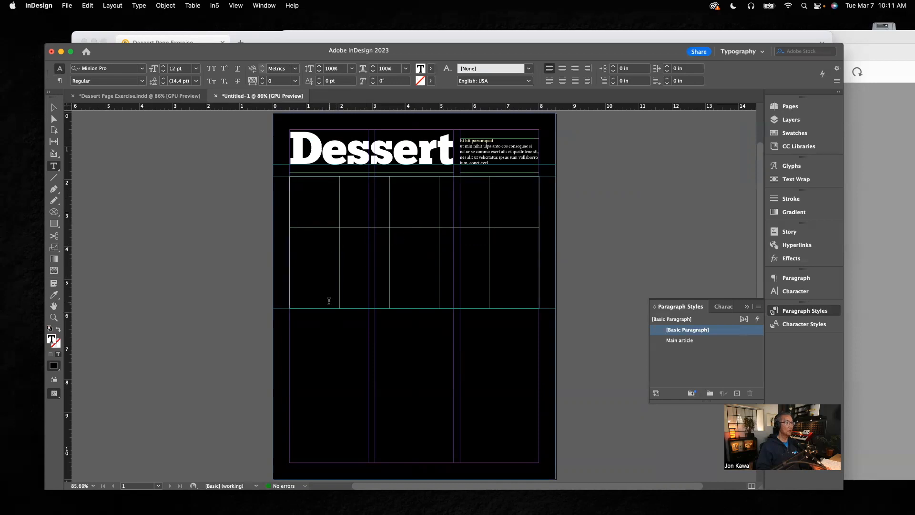
pyautogui.click(55, 113)
pyautogui.press('w')
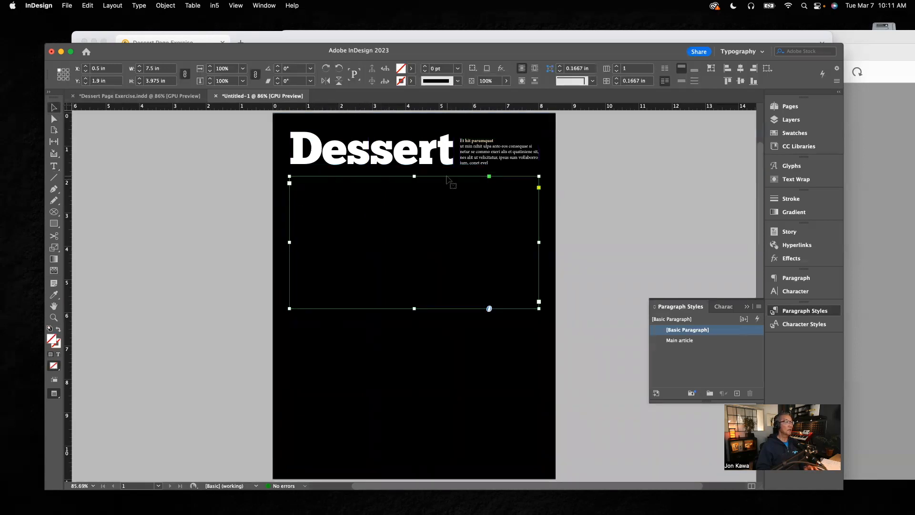
pyautogui.press('w')
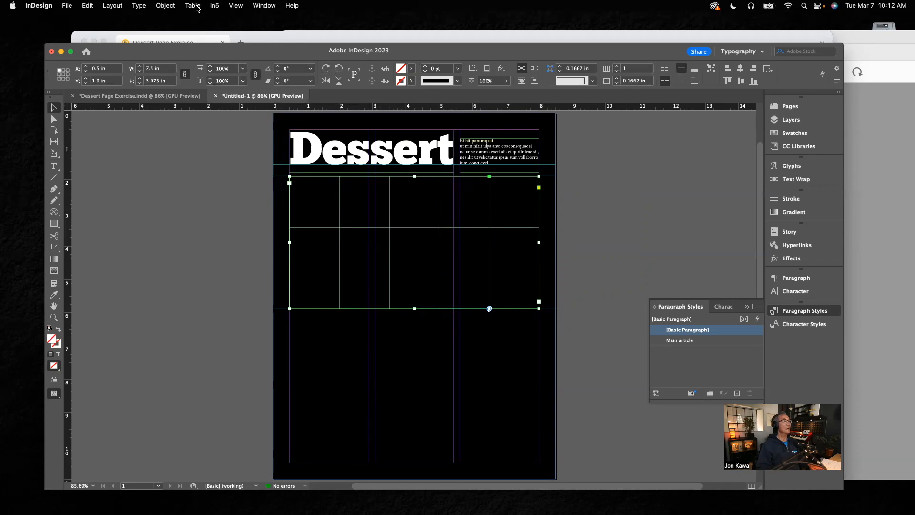
# Set the stroke color of all table cells to [Paper] and preview the page without guides
pyautogui.click(54, 166)
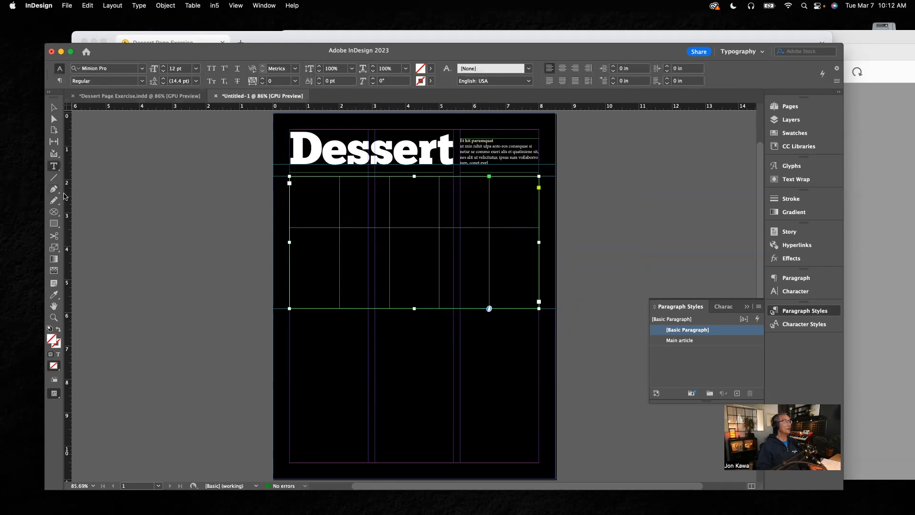
pyautogui.click(330, 201)
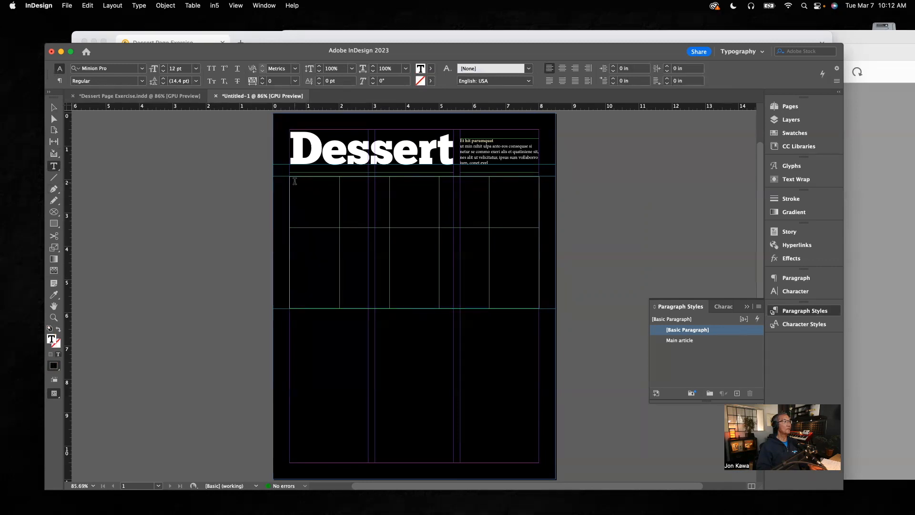
pyautogui.moveTo(304, 187); pyautogui.dragTo(522, 281)
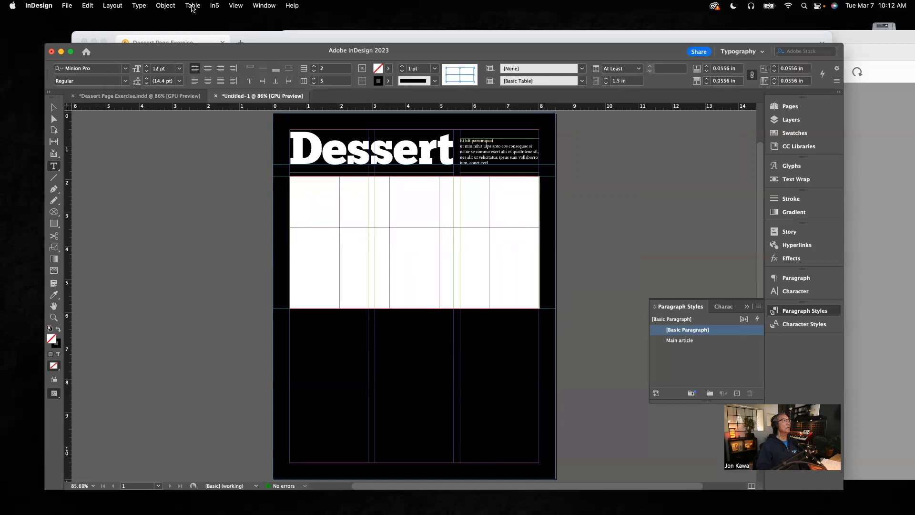
pyautogui.click(192, 6)
pyautogui.moveTo(202, 71)
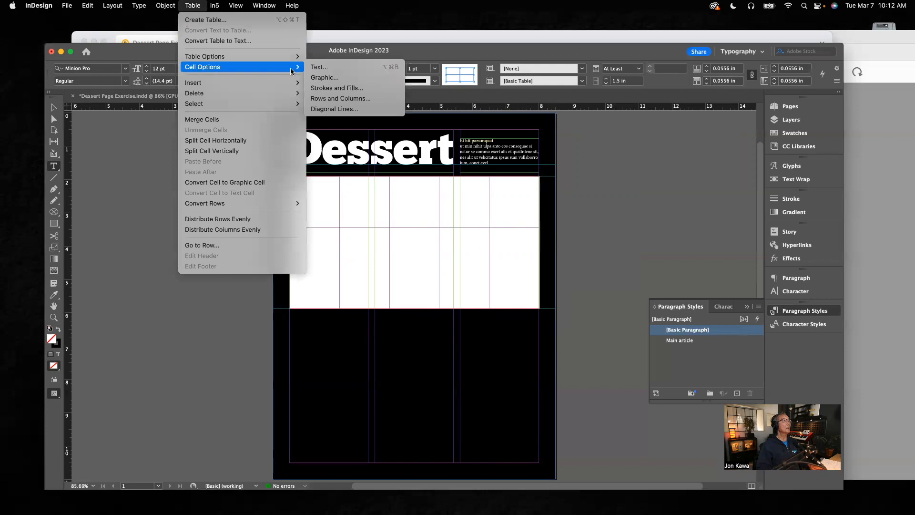
pyautogui.click(332, 88)
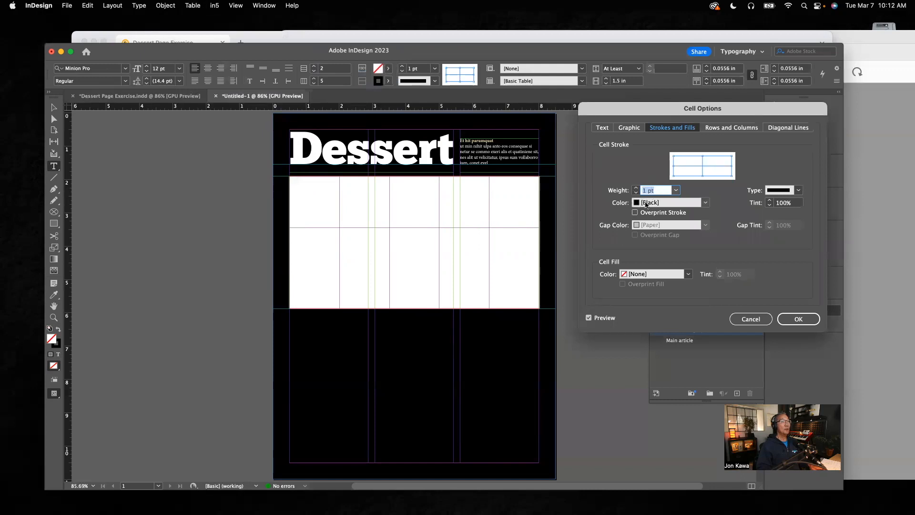
pyautogui.click(705, 203)
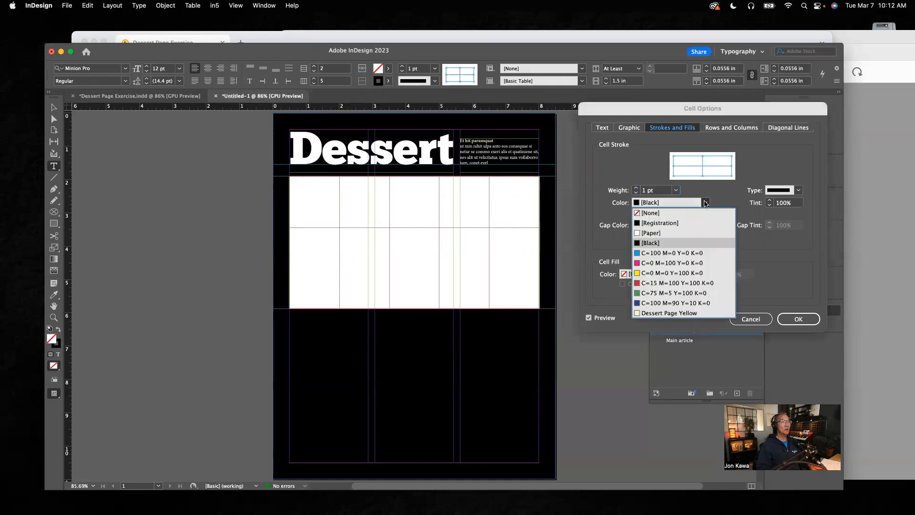
pyautogui.click(643, 233)
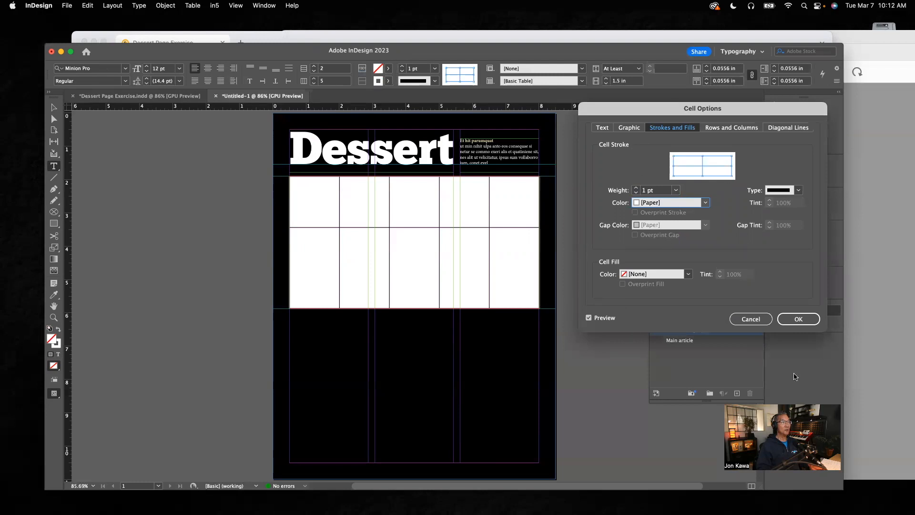
pyautogui.click(792, 319)
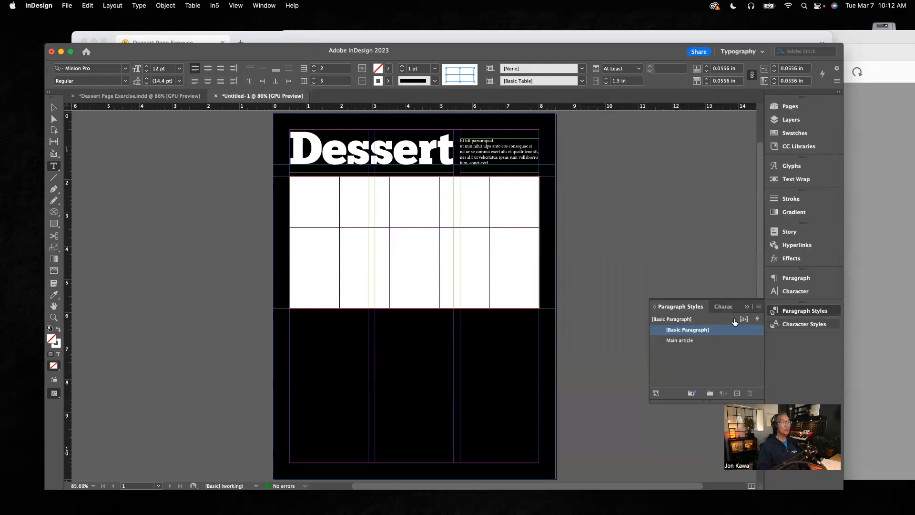
pyautogui.click(246, 219)
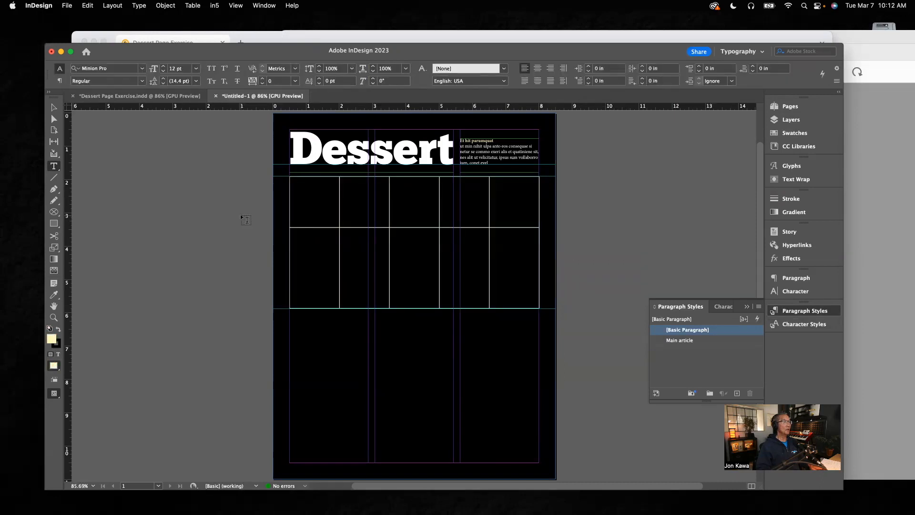
pyautogui.press('v')
pyautogui.press('w')
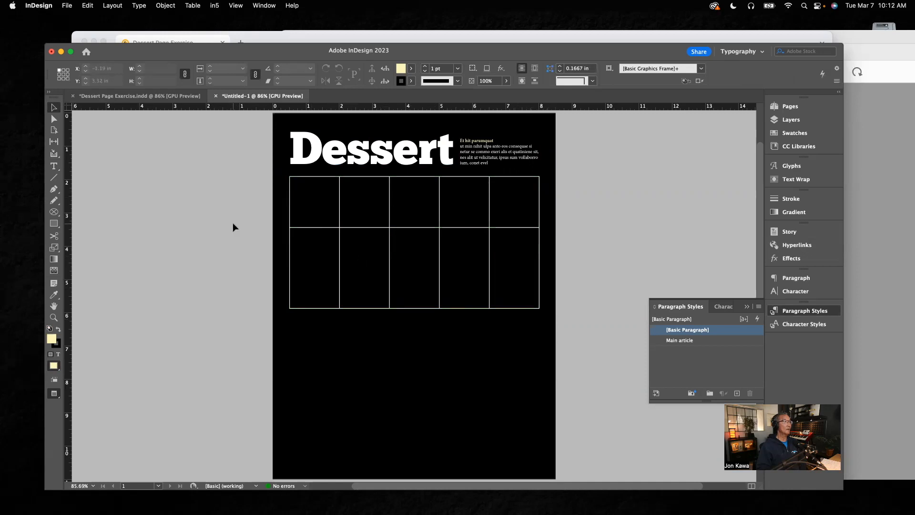
# Show the guides again, check the table's photo row on the sample page in Chrome, and return to InDesign
pyautogui.click(54, 166)
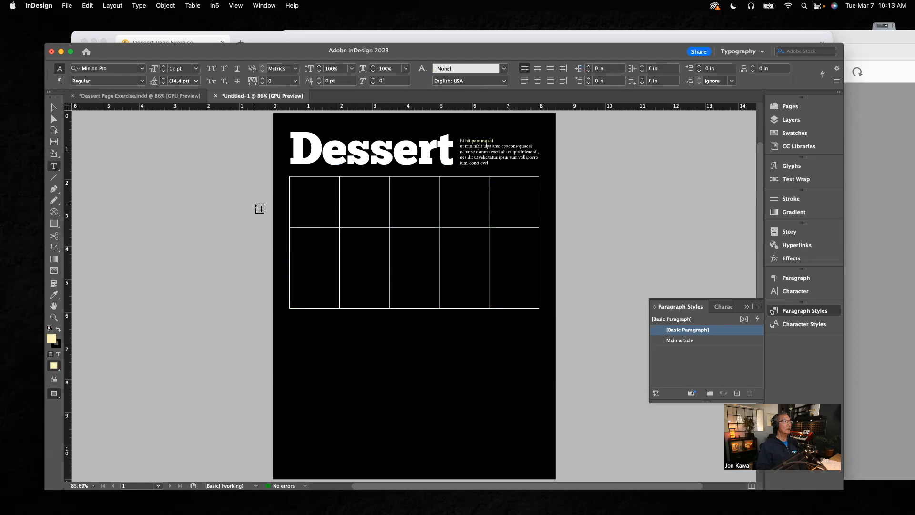
pyautogui.press('w')
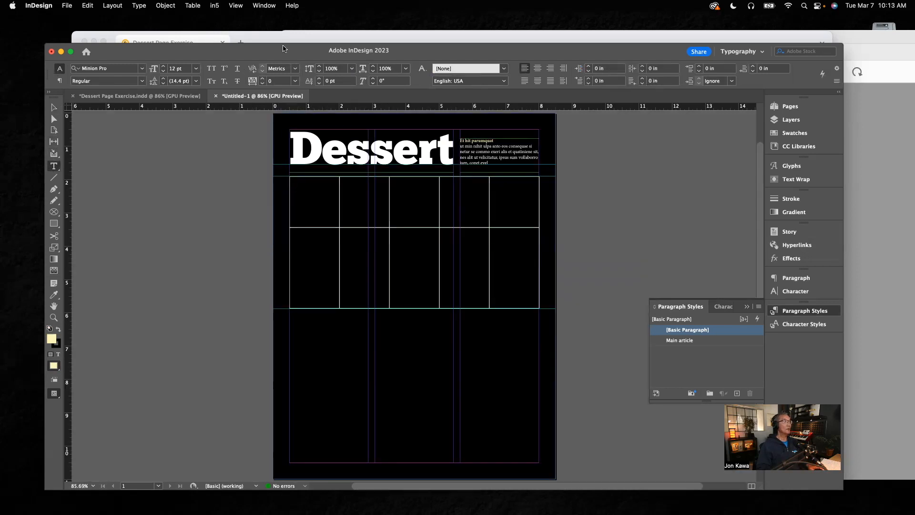
pyautogui.click(290, 32)
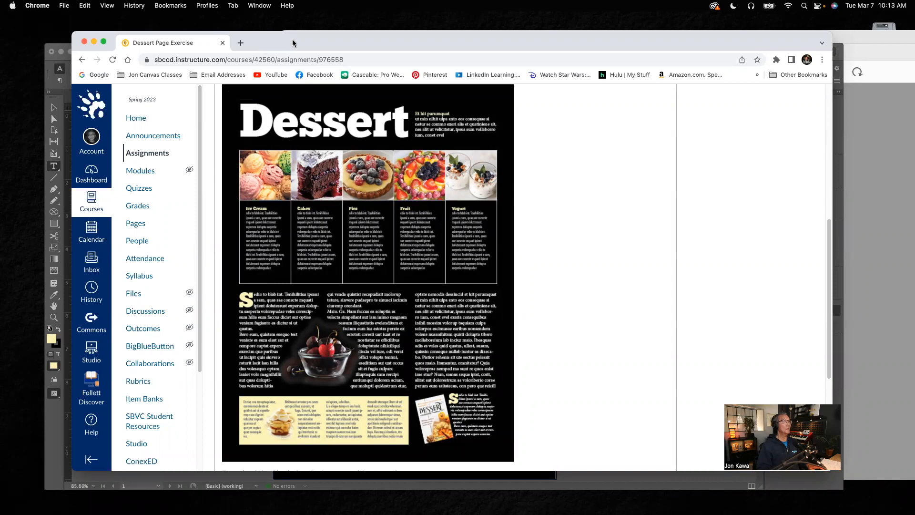
pyautogui.click(51, 85)
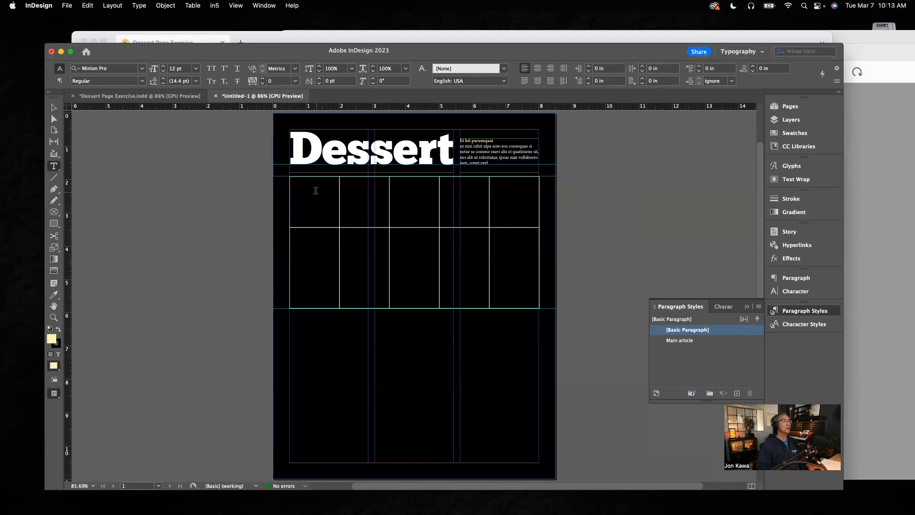
# Place Ice Cream.jpg from the Desktop's Assets/Images folder into the first cell of the table's top row
pyautogui.click(309, 184)
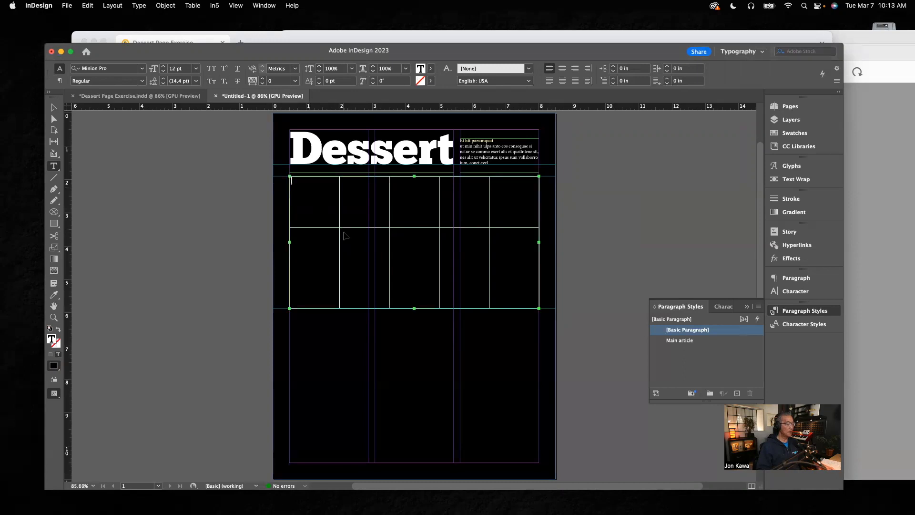
pyautogui.press('super+d')
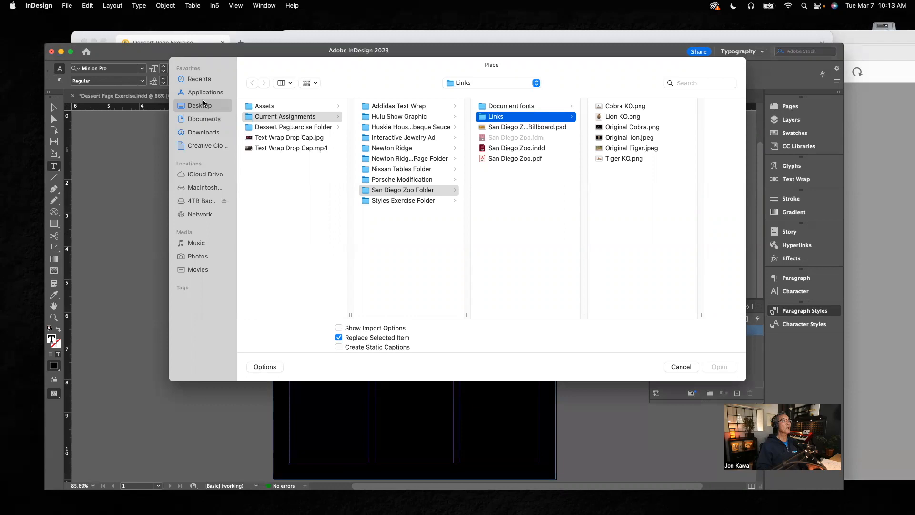
pyautogui.click(271, 106)
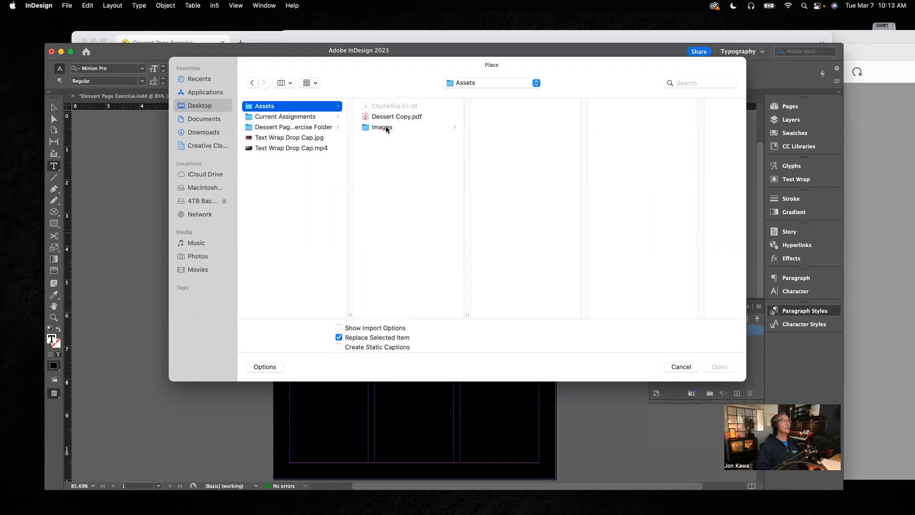
pyautogui.click(386, 128)
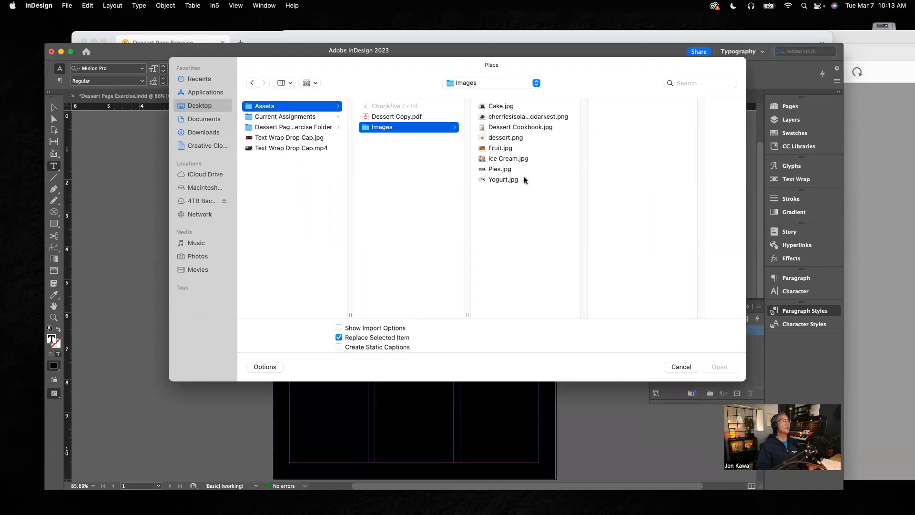
pyautogui.click(505, 158)
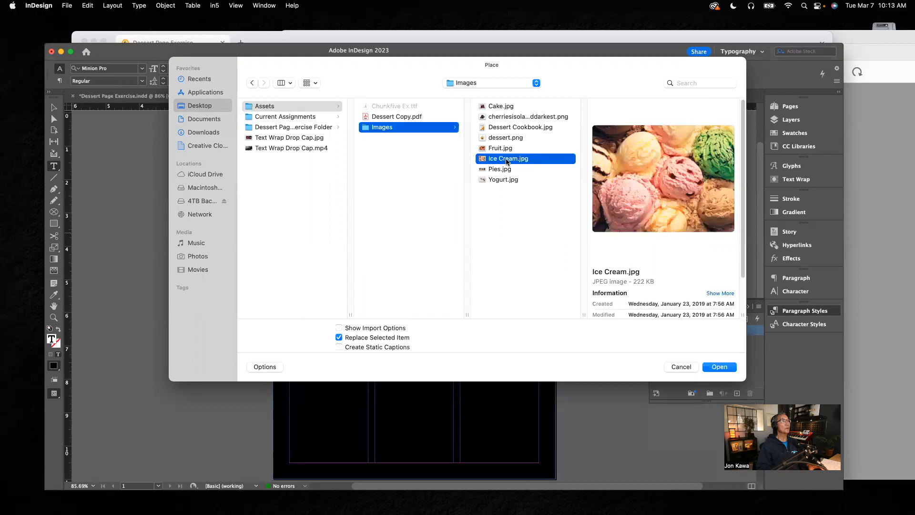
pyautogui.click(719, 367)
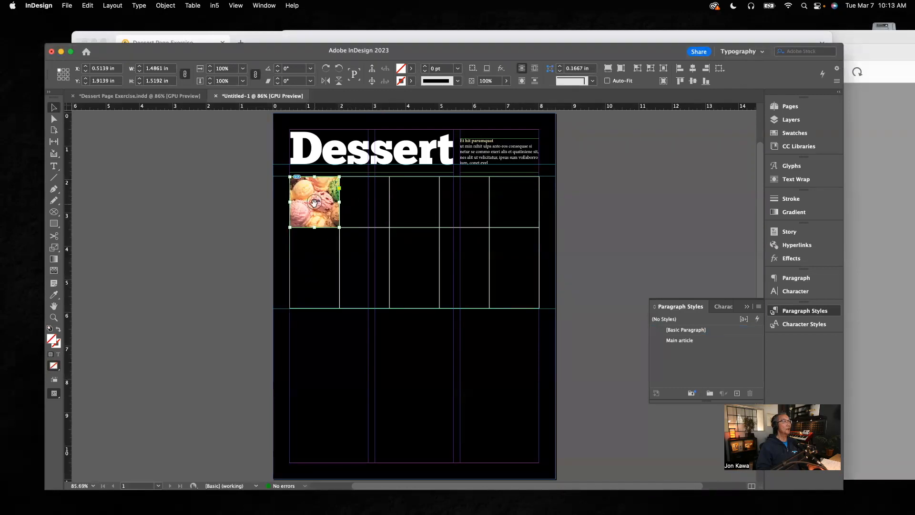
# Reposition the ice cream photo inside its cell frame to about X 0.01 in, Y 1.9 in
pyautogui.moveTo(314, 202); pyautogui.dragTo(308, 208)
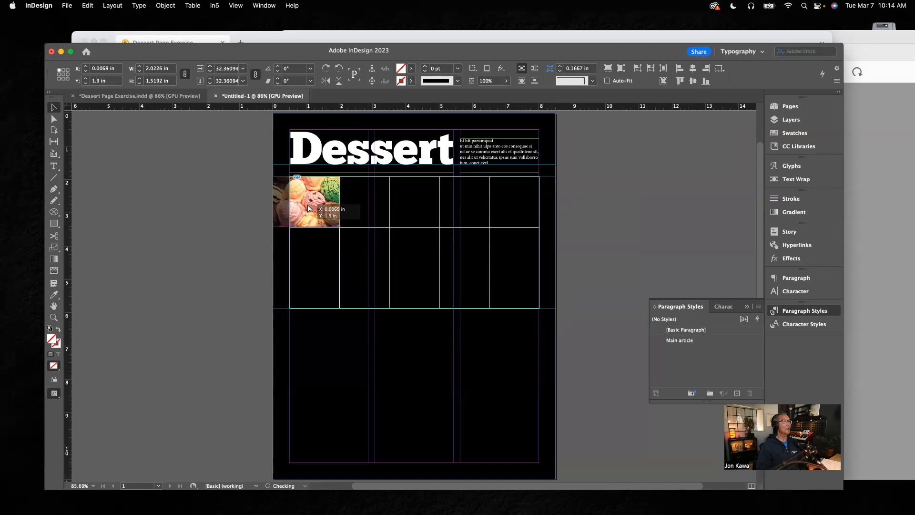
pyautogui.moveTo(308, 208); pyautogui.dragTo(308, 209)
pyautogui.click(332, 178)
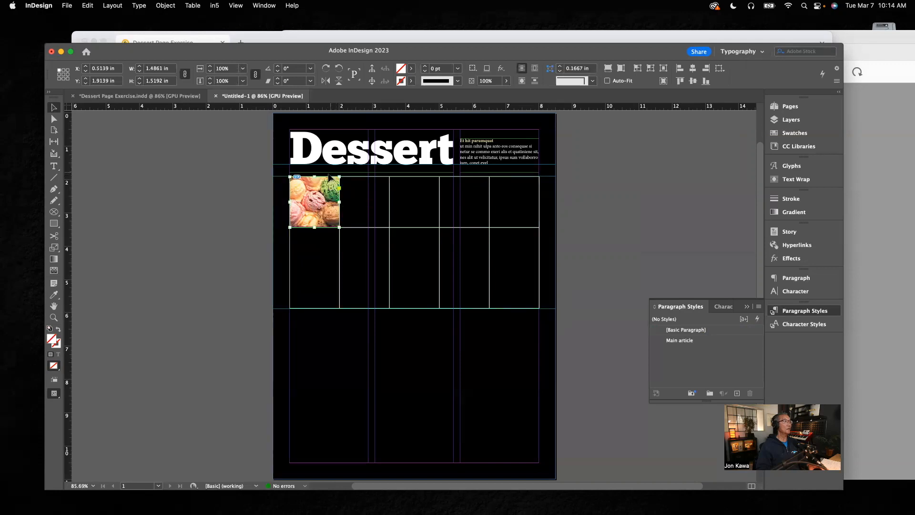
# Place Cake.jpg from the Images folder into the second cell of the table's top row
pyautogui.click(54, 166)
pyautogui.click(360, 186)
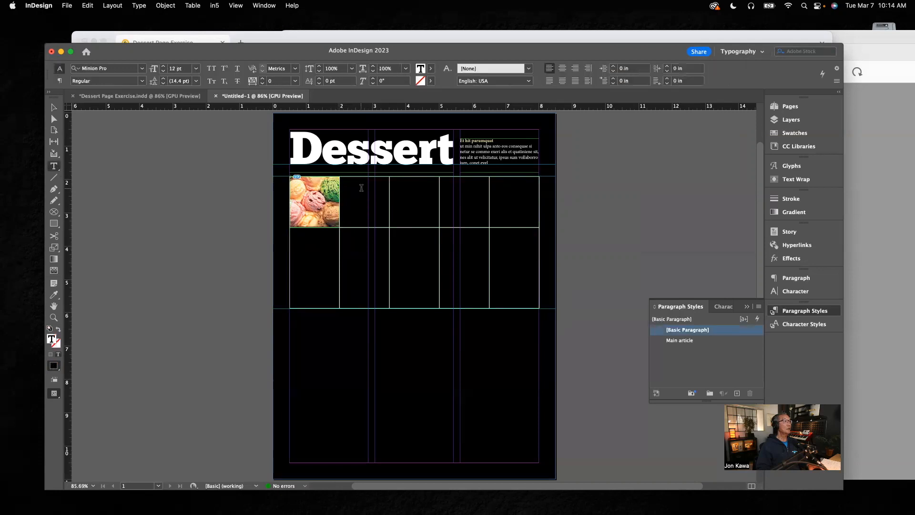
pyautogui.press('Escape')
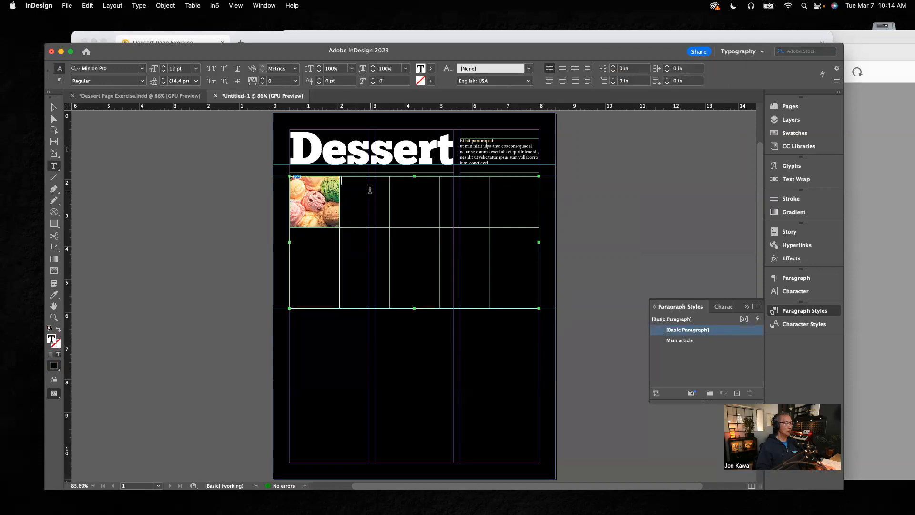
pyautogui.press('super+d')
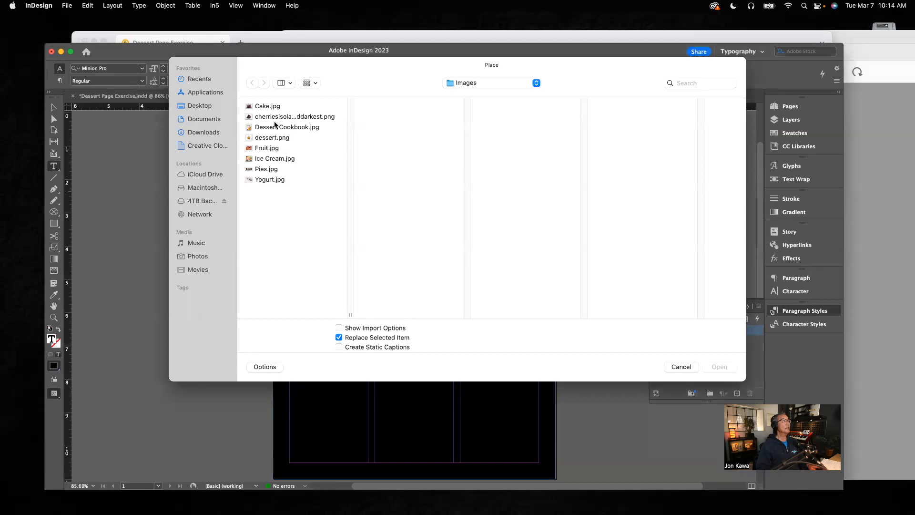
pyautogui.click(274, 107)
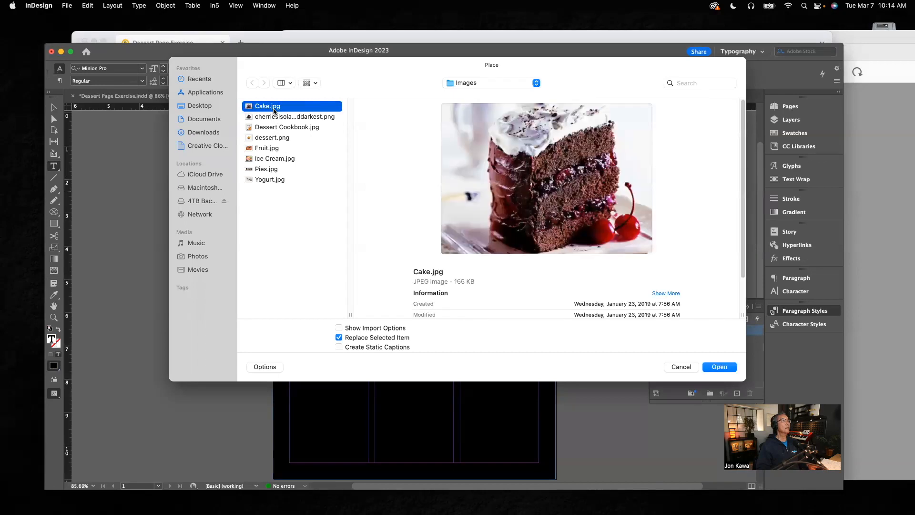
pyautogui.click(719, 366)
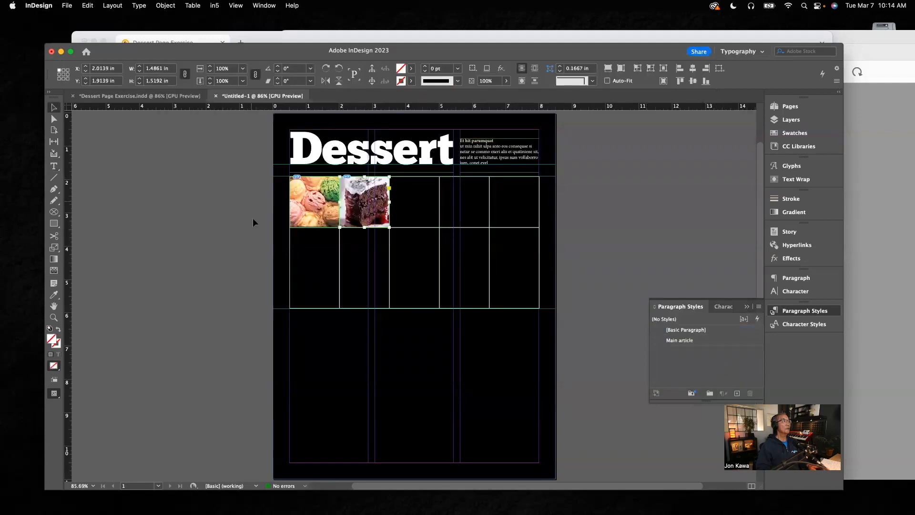
# Place Pies.jpg from the Images folder into the third cell of the table's top row
pyautogui.click(54, 166)
pyautogui.click(400, 182)
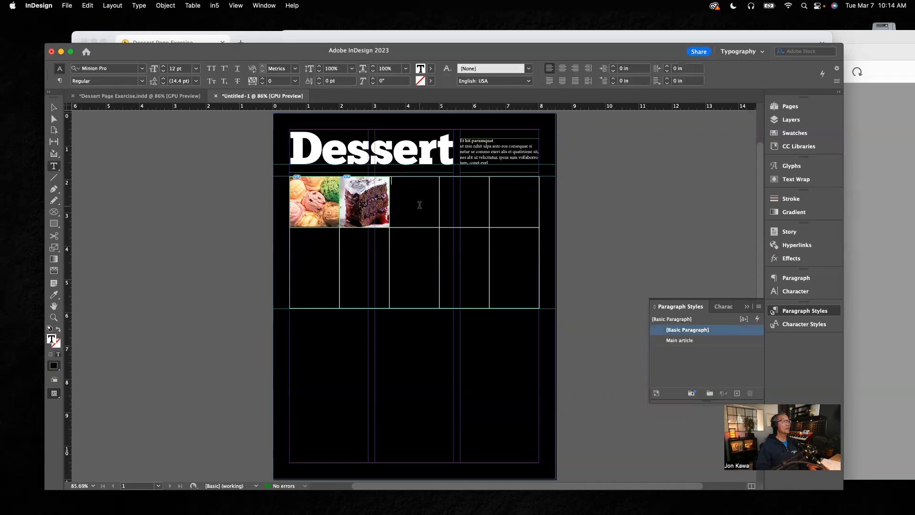
pyautogui.press('super')
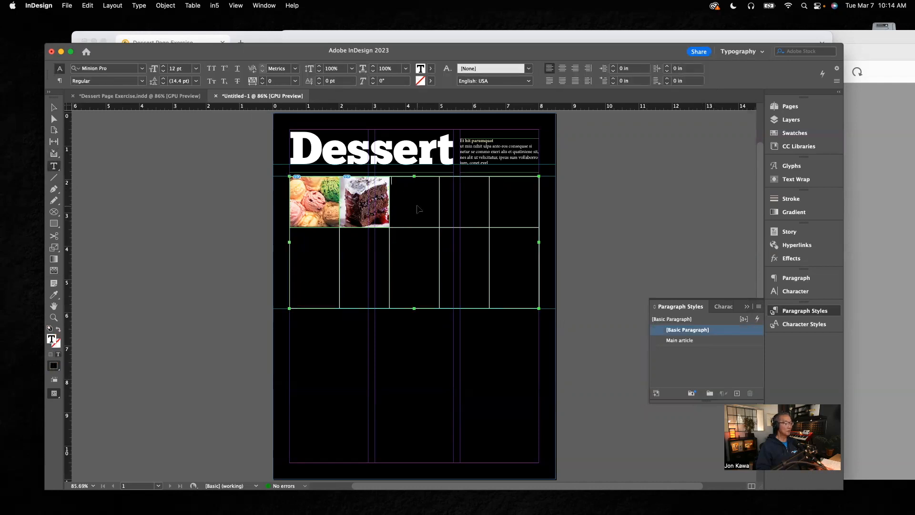
pyautogui.press('super+d')
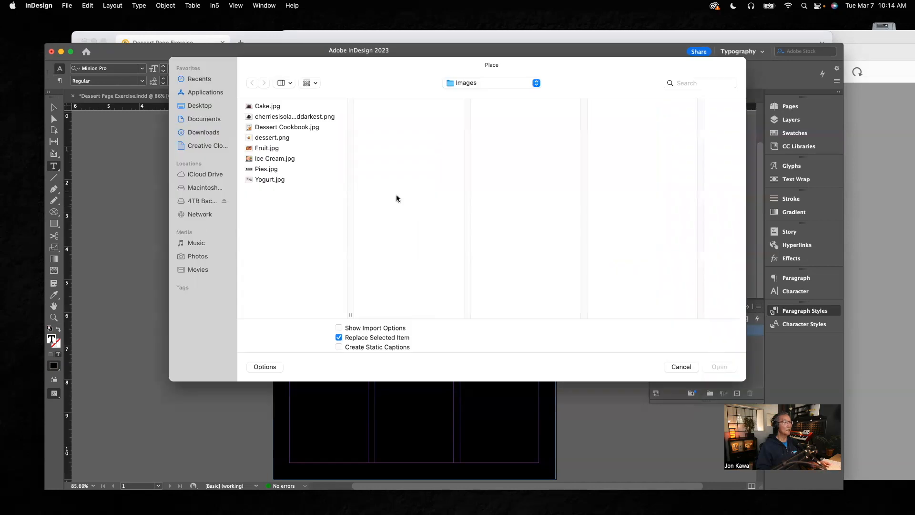
pyautogui.click(269, 170)
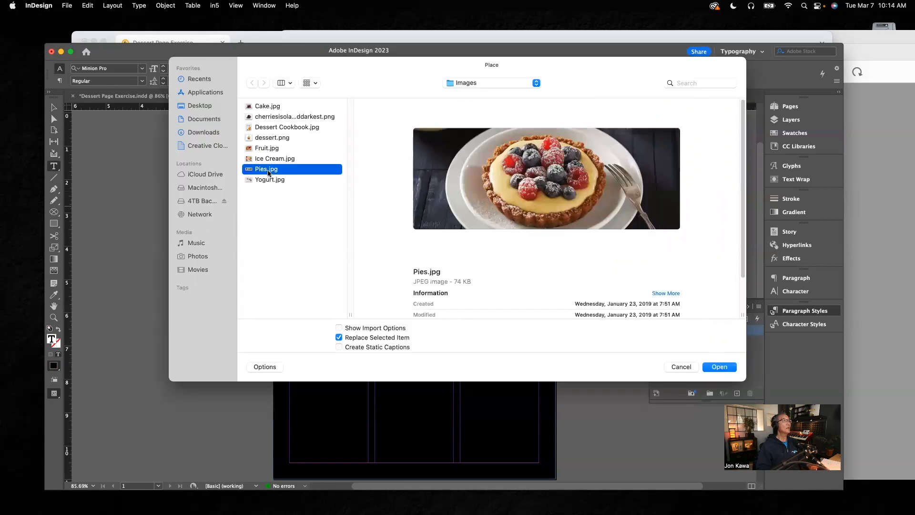
pyautogui.click(724, 367)
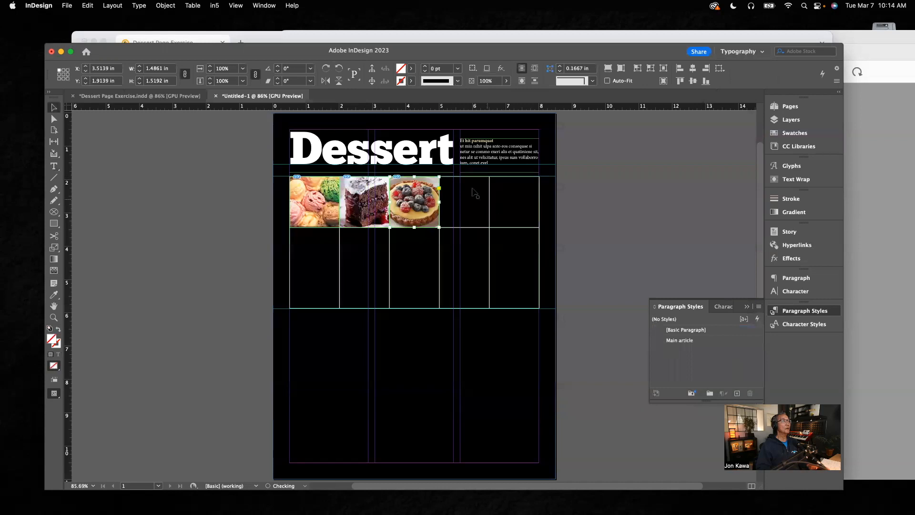
# Place Fruit.jpg from the Images folder into the fourth cell of the table's top row
pyautogui.click(54, 166)
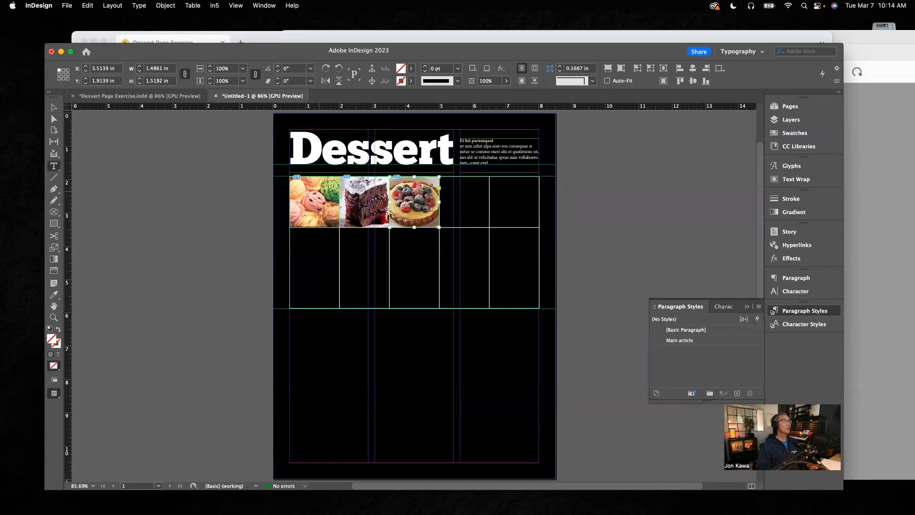
pyautogui.click(448, 185)
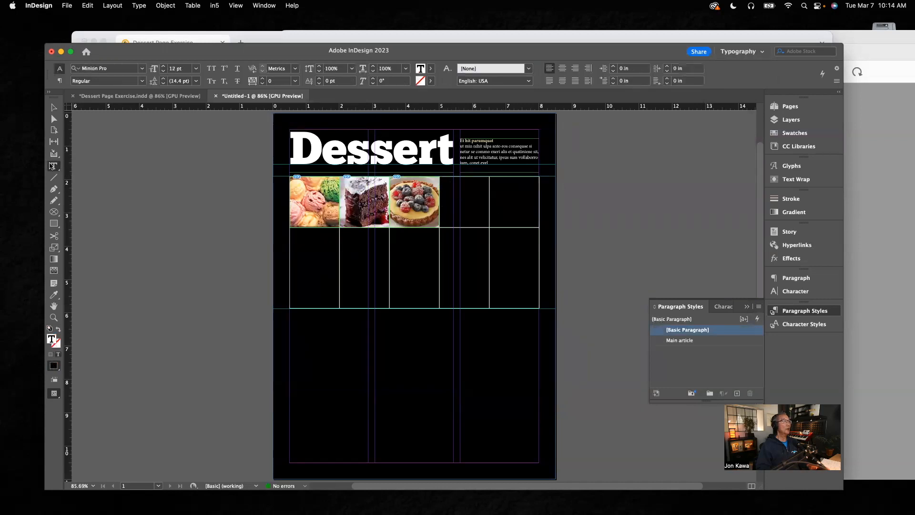
pyautogui.press('super+d')
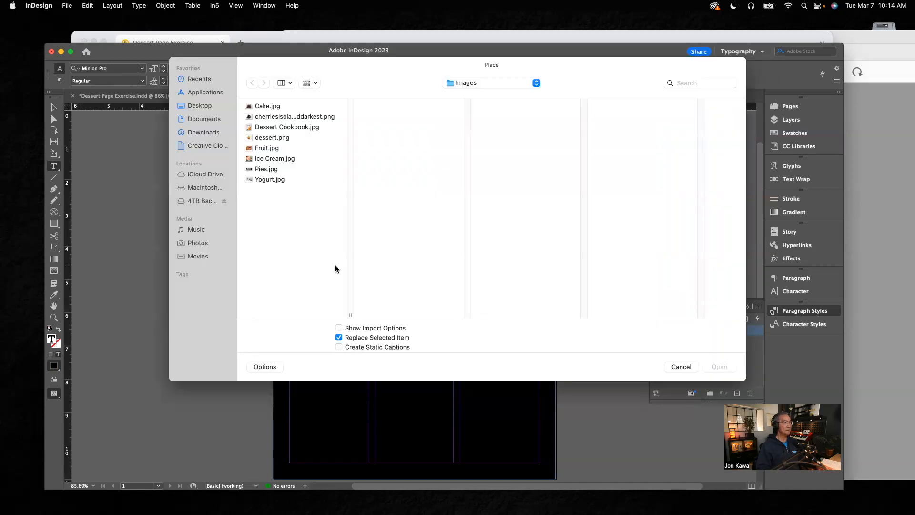
pyautogui.click(267, 149)
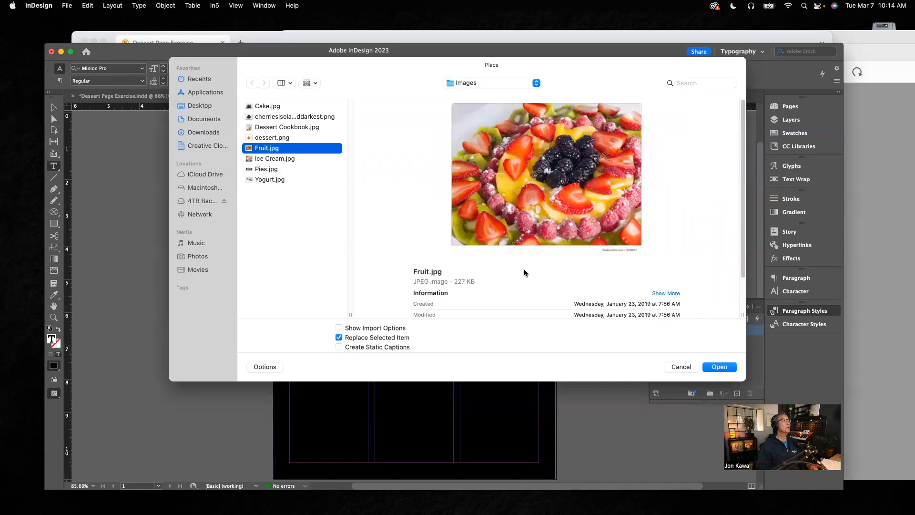
pyautogui.click(720, 367)
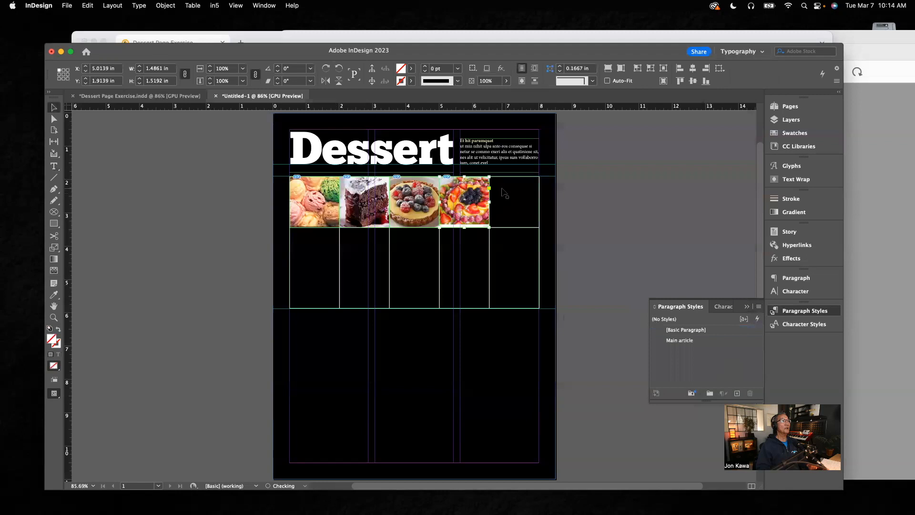
# Place Yogurt.jpg from the Images folder into the fifth cell of the table's top row
pyautogui.click(54, 169)
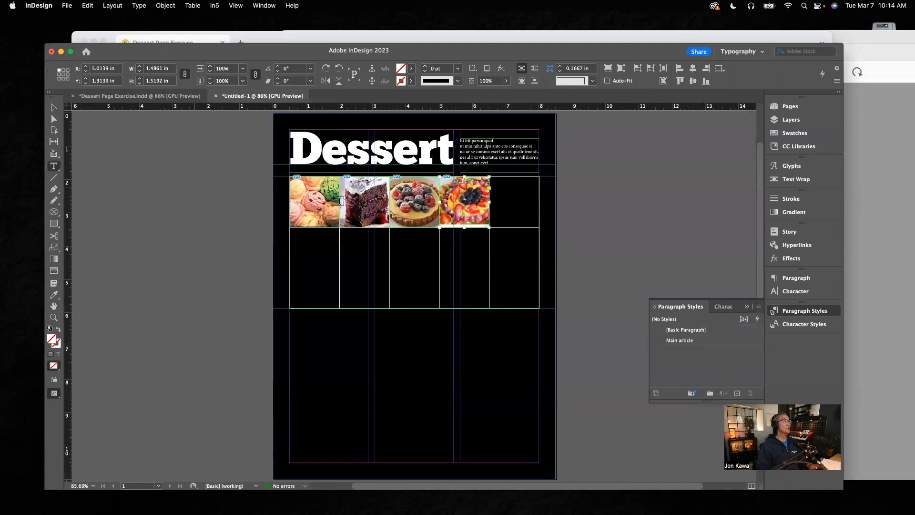
pyautogui.click(500, 184)
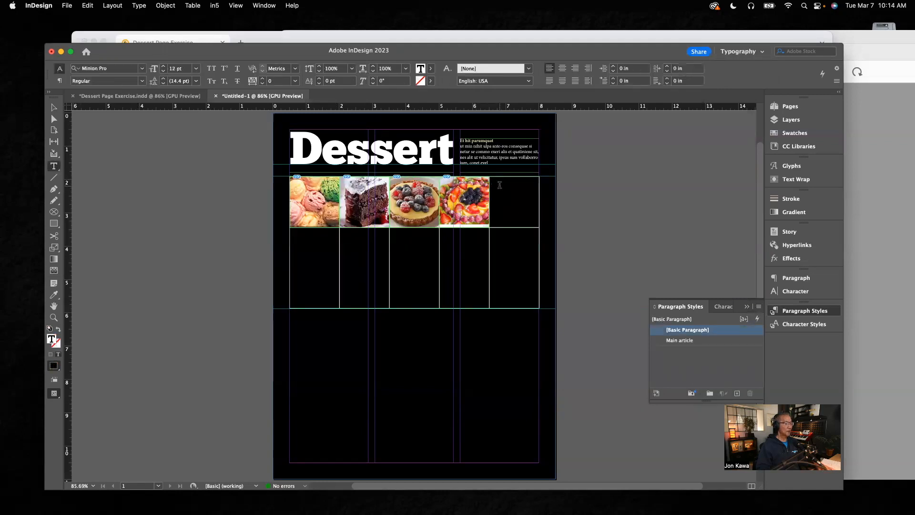
pyautogui.press('super+d')
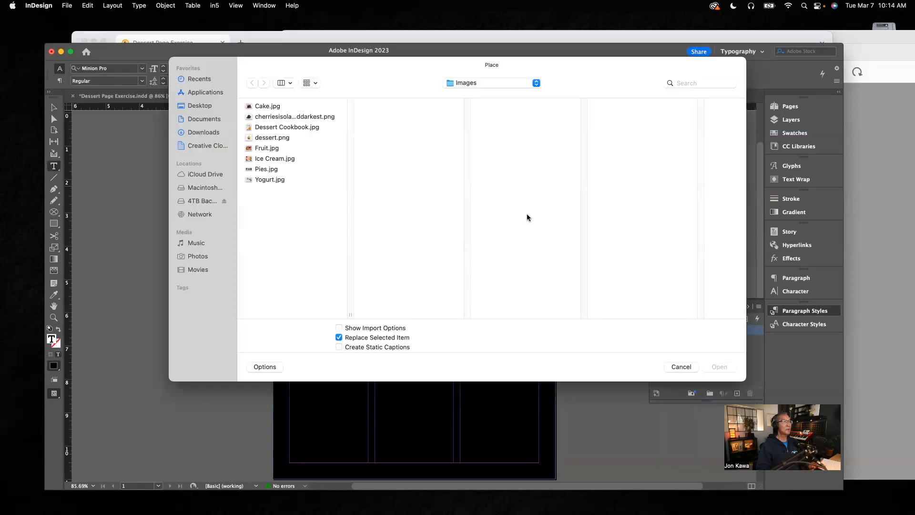
pyautogui.click(270, 179)
pyautogui.click(719, 366)
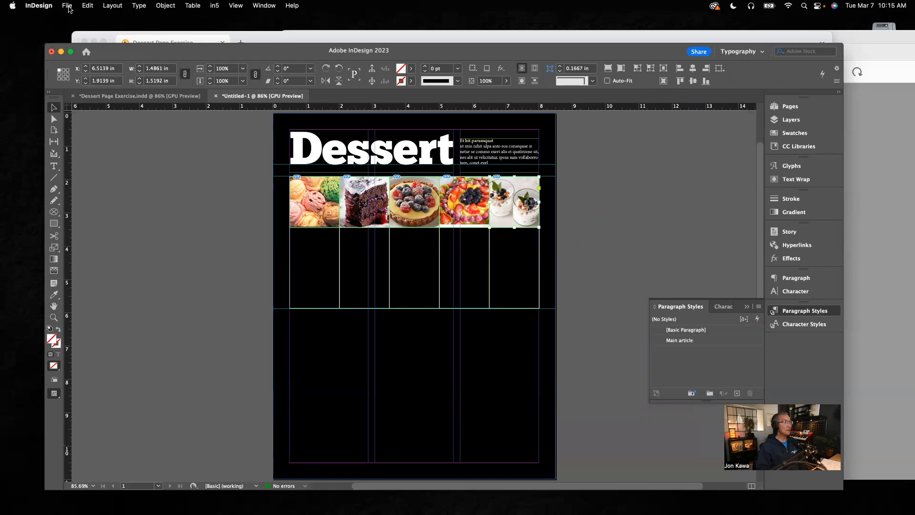
# Save the document to the Desktop as Dessert Page Demo in InDesign 2023 document format
pyautogui.click(67, 6)
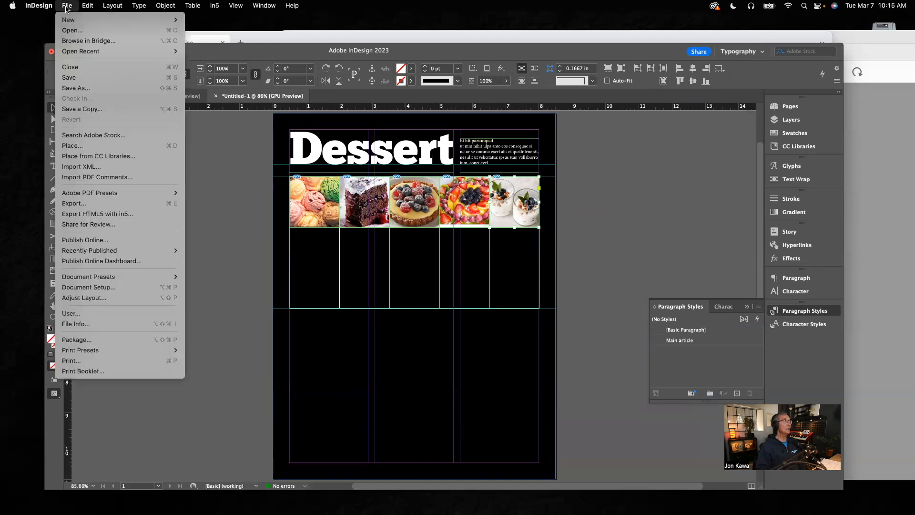
pyautogui.click(71, 78)
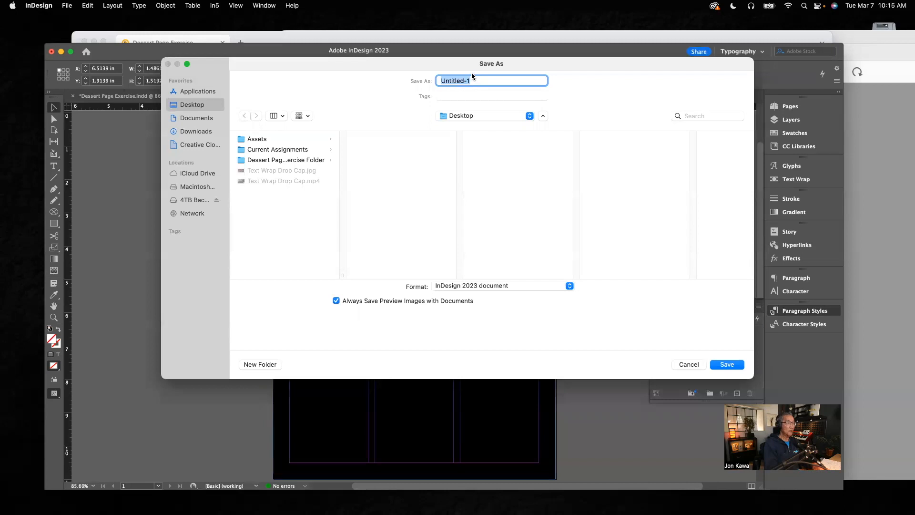
pyautogui.write('Dessert ')
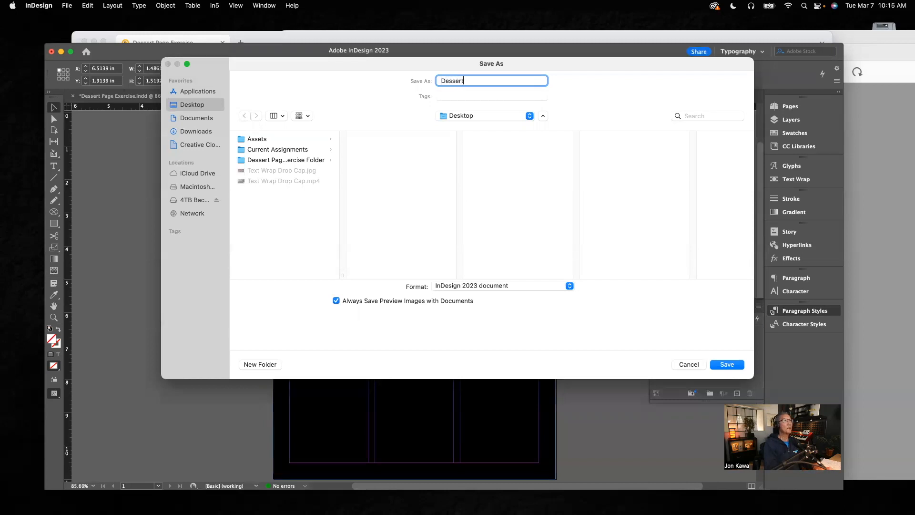
pyautogui.write('Page Demo')
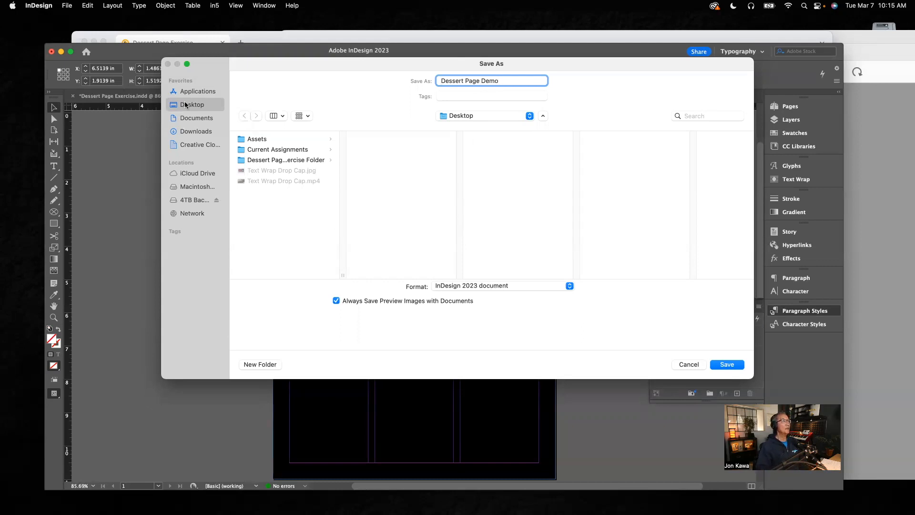
pyautogui.click(727, 364)
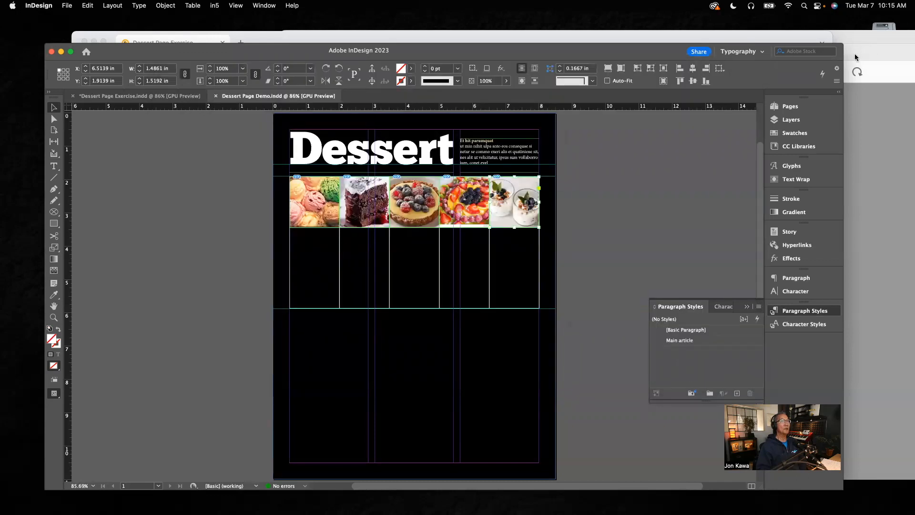
# Move the Dessert Copy.pdf window in Acrobat aside to check the saved file on the desktop, and return to InDesign
pyautogui.click(854, 39)
pyautogui.moveTo(854, 40); pyautogui.dragTo(581, 34)
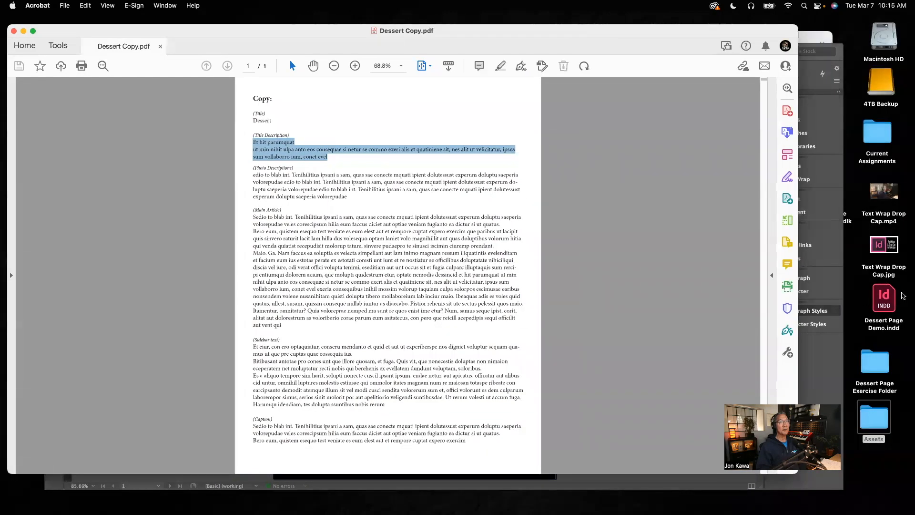
pyautogui.moveTo(480, 35); pyautogui.dragTo(641, 28)
pyautogui.click(160, 132)
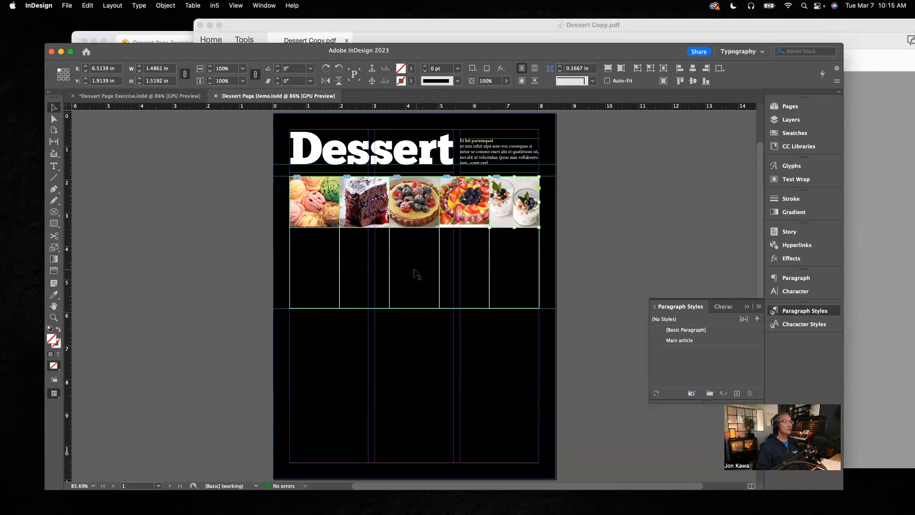
# Set the text cell insets of all five cells in the table's second row to 0.1875 in on every side
pyautogui.click(53, 166)
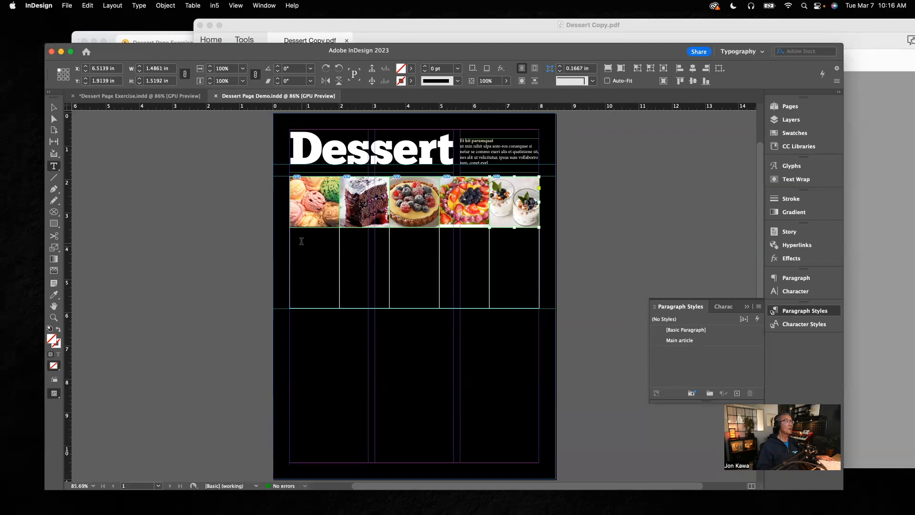
pyautogui.moveTo(293, 233); pyautogui.dragTo(522, 273)
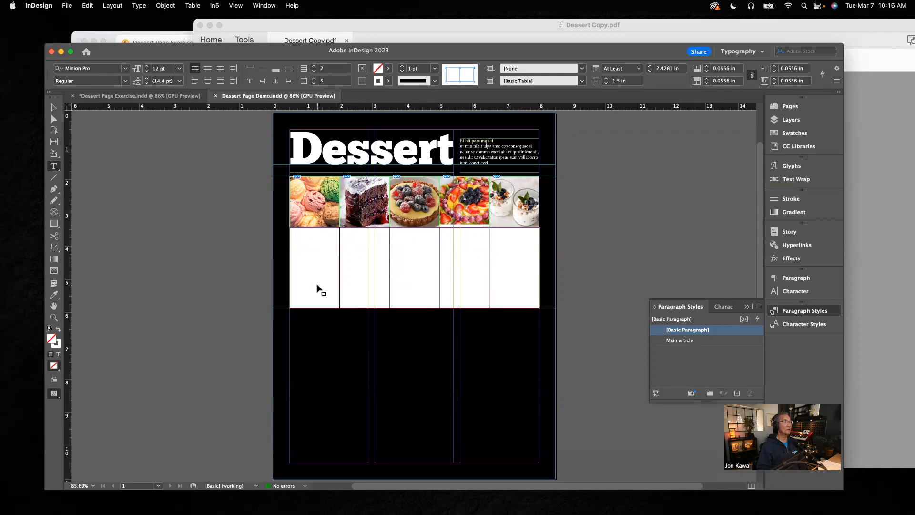
pyautogui.click(193, 5)
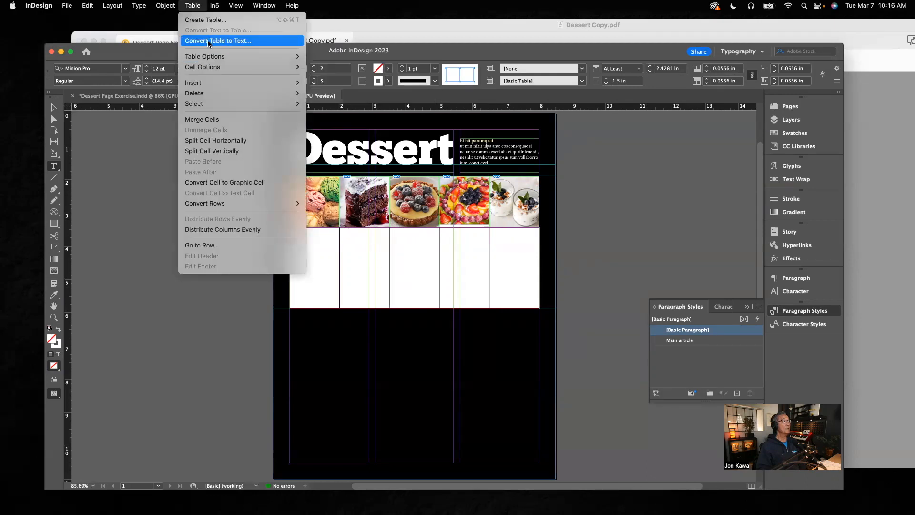
pyautogui.moveTo(208, 73)
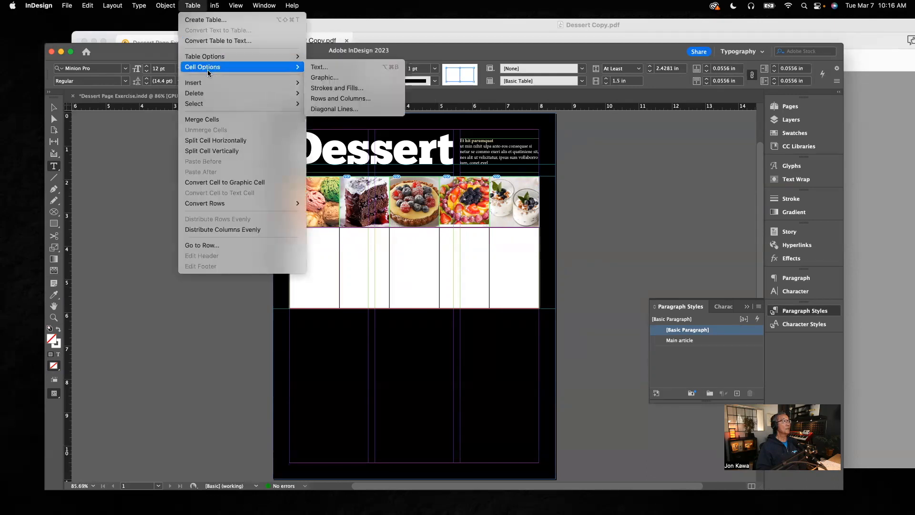
pyautogui.click(327, 68)
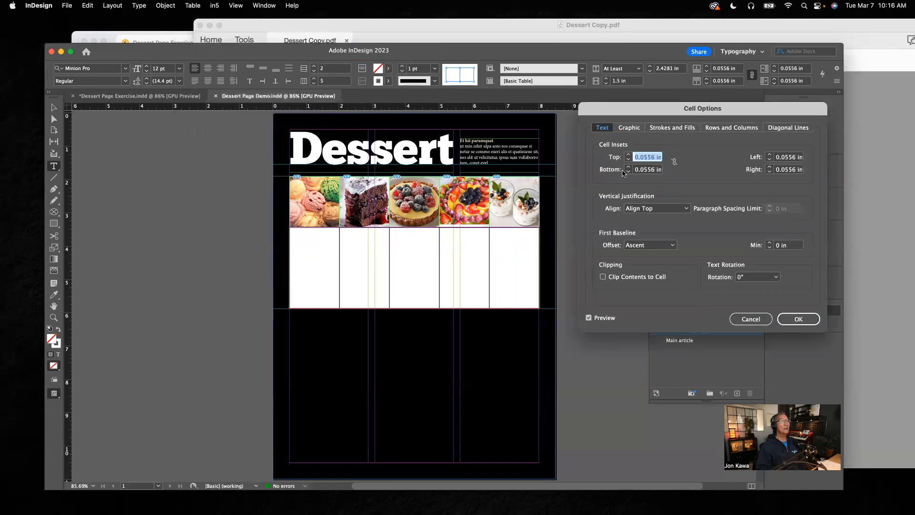
pyautogui.click(629, 156)
pyautogui.click(629, 155)
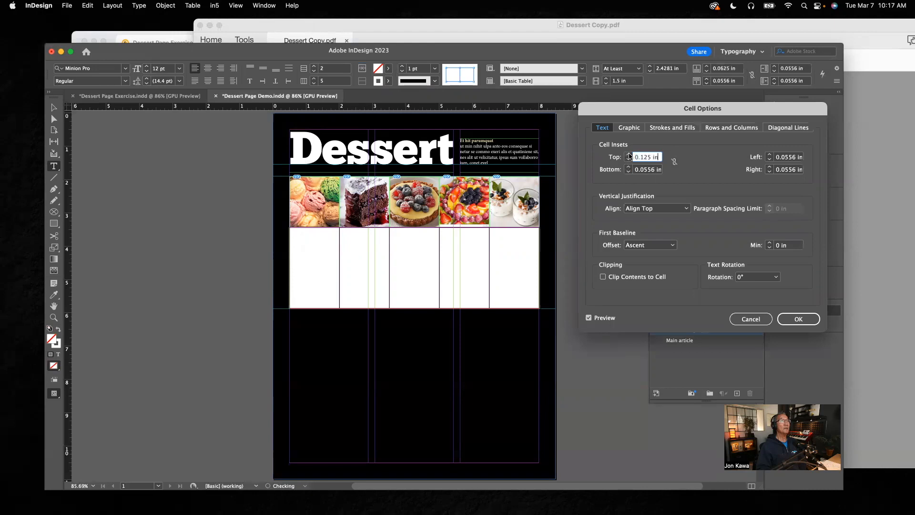
pyautogui.doubleClick(646, 156)
pyautogui.press('BackSpace')
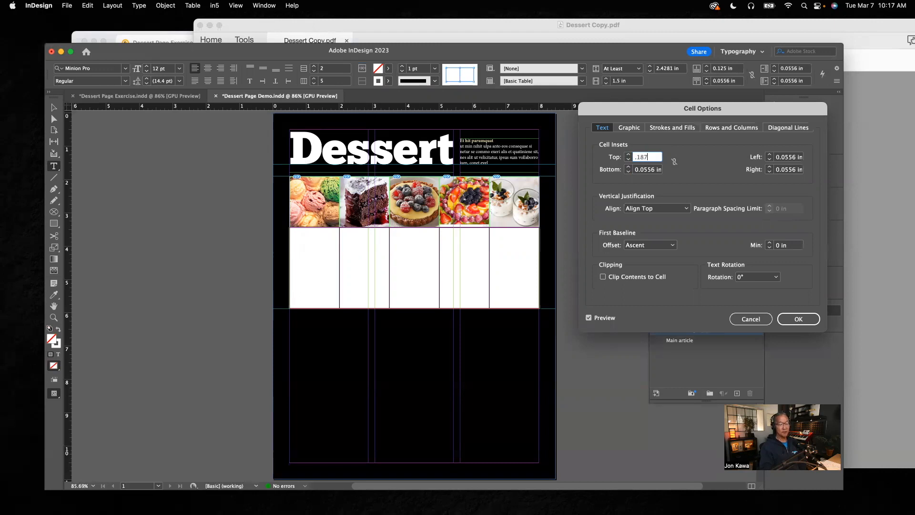
pyautogui.write('.1875')
pyautogui.click(674, 161)
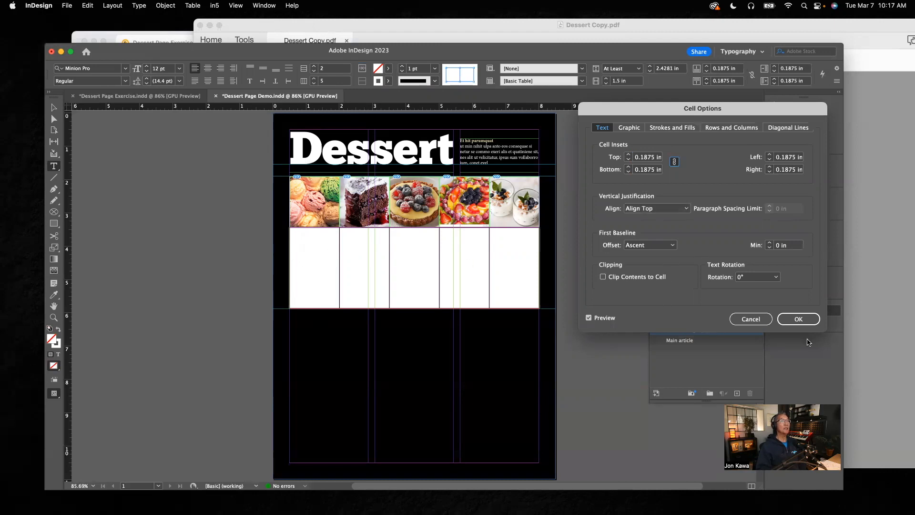
pyautogui.click(797, 317)
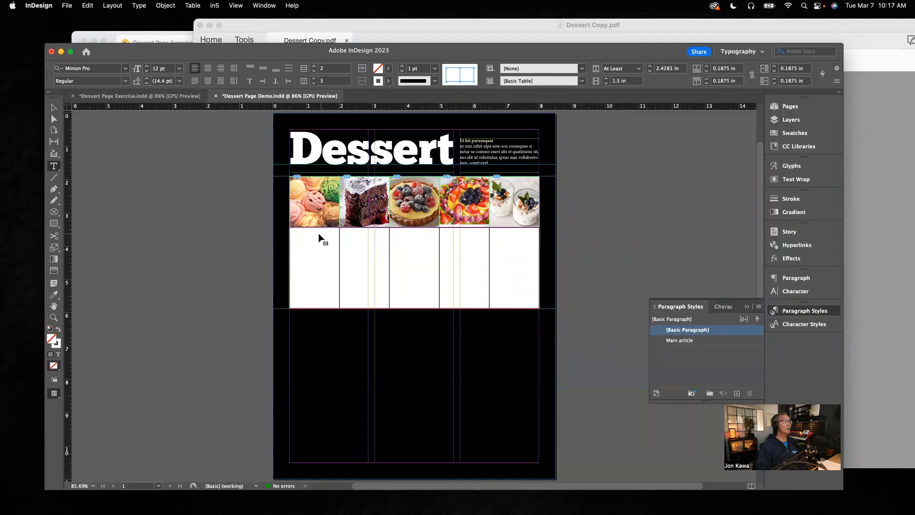
# Set the text in the first cell of the table's second row to 8 pt with Auto leading and the Paper swatch color
pyautogui.click(303, 234)
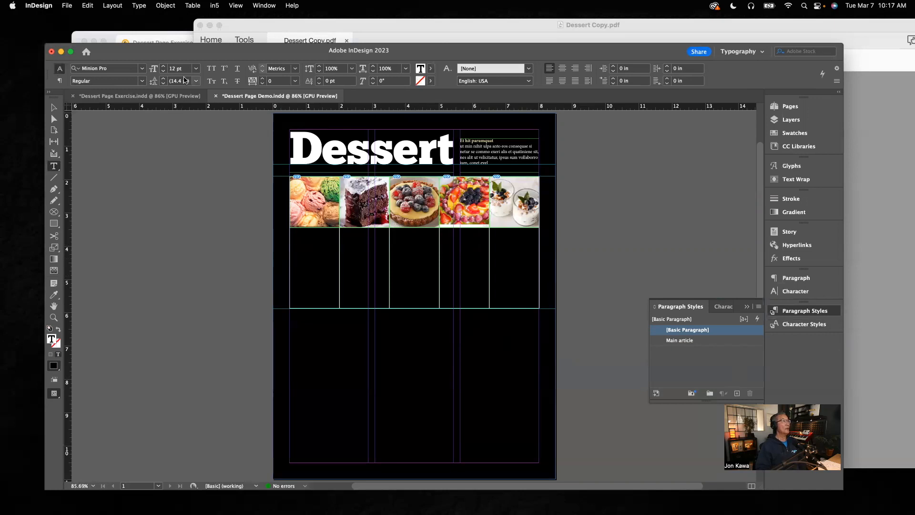
pyautogui.click(163, 70)
pyautogui.click(163, 71)
pyautogui.click(163, 71)
pyautogui.click(163, 72)
pyautogui.click(196, 81)
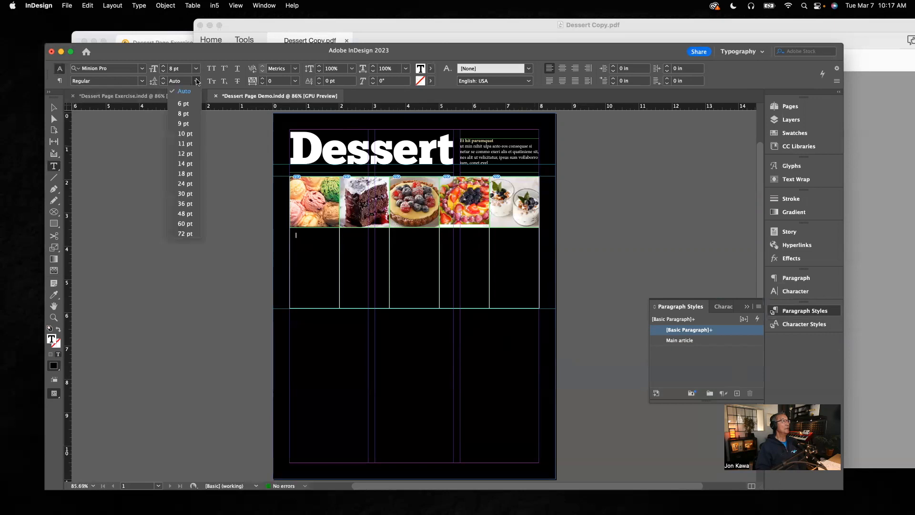
pyautogui.click(185, 96)
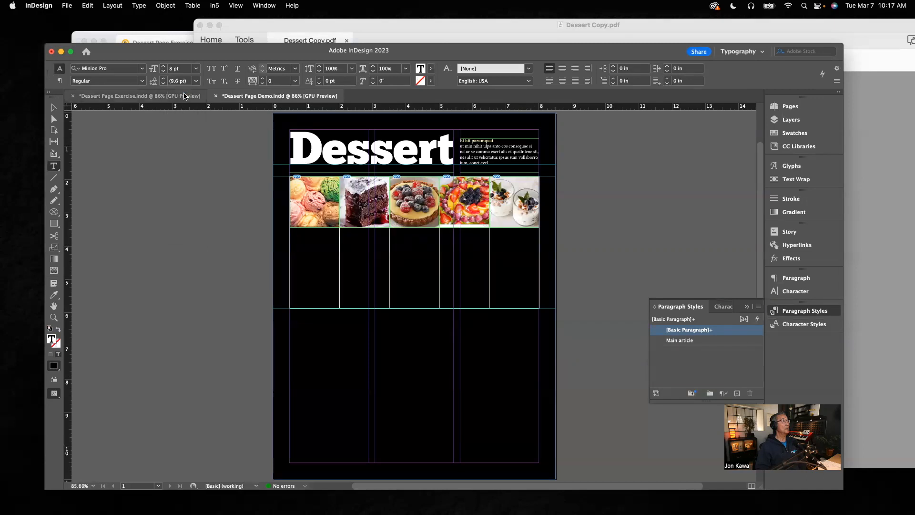
pyautogui.click(795, 133)
pyautogui.click(661, 153)
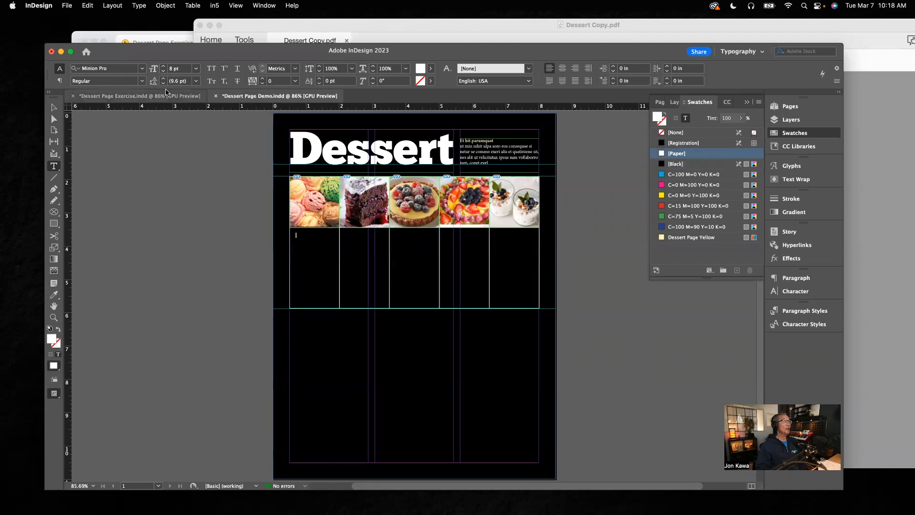
# Copy the Photo Descriptions paragraph from Dessert Copy.pdf in Acrobat and paste it into the first cell of the InDesign table's second row
pyautogui.click(856, 224)
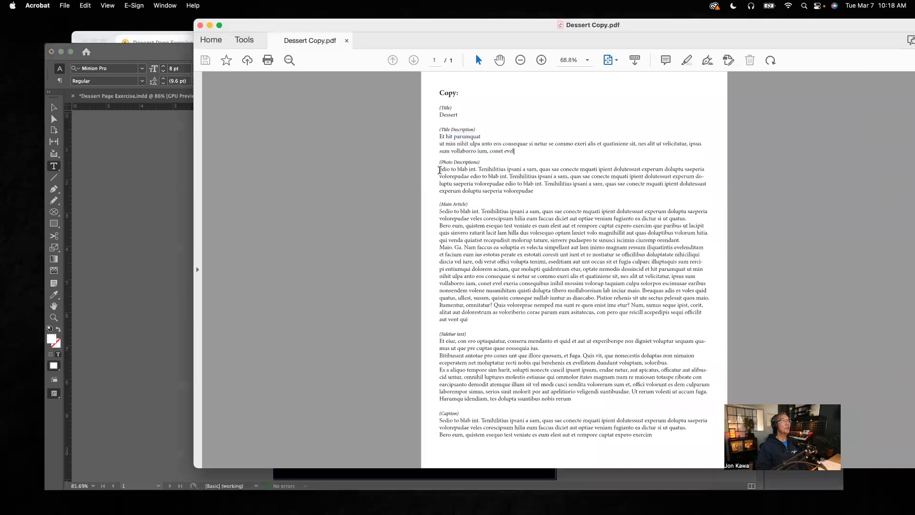
pyautogui.moveTo(440, 170); pyautogui.dragTo(538, 193)
pyautogui.click(438, 169)
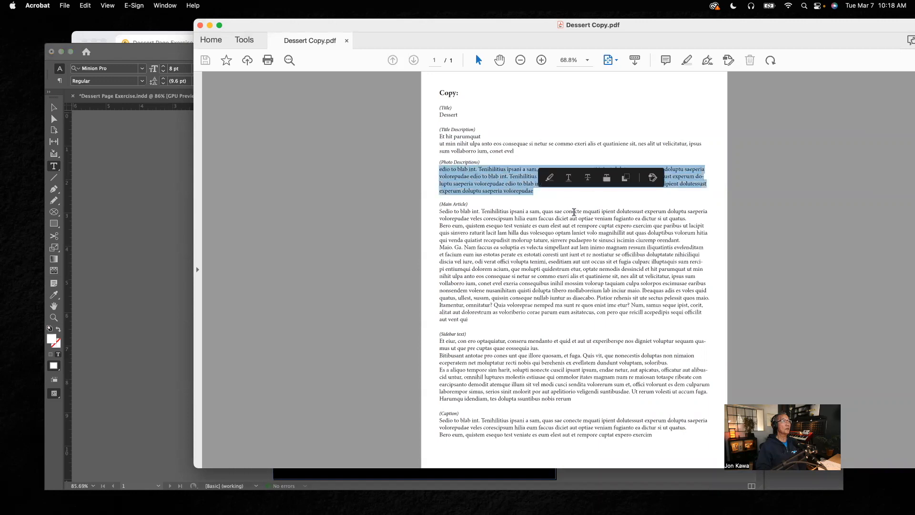
pyautogui.click(142, 217)
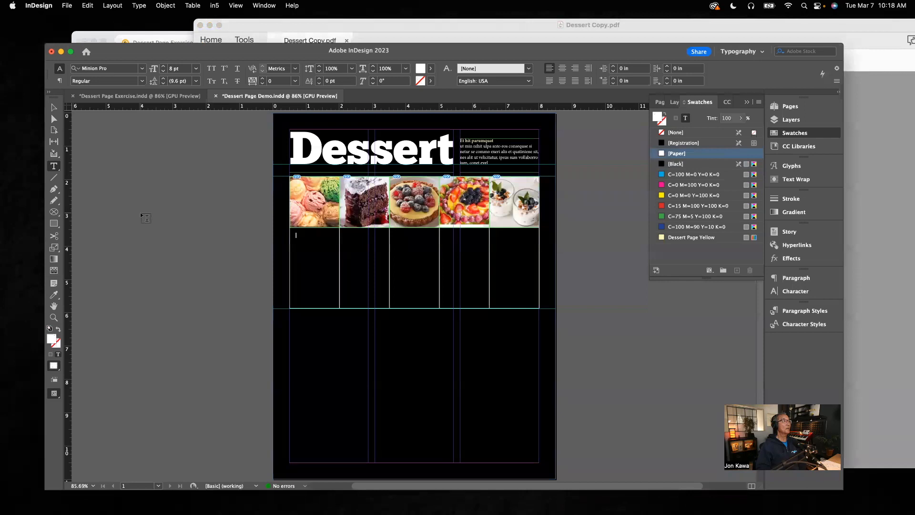
pyautogui.click(298, 235)
pyautogui.press('super+v')
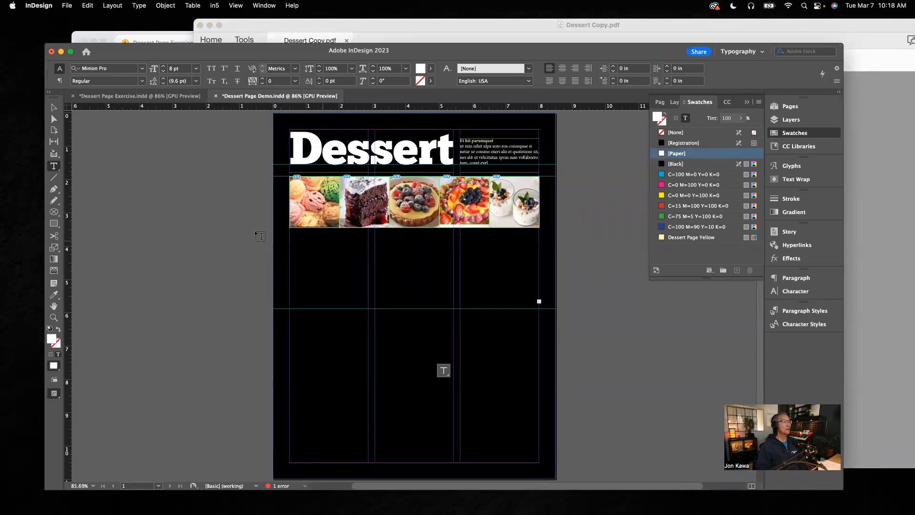
# Extend the table's text frame downward until the second row fits, and trim it to about 4.12 in high
pyautogui.click(53, 109)
pyautogui.click(413, 308)
pyautogui.moveTo(414, 308); pyautogui.dragTo(418, 363)
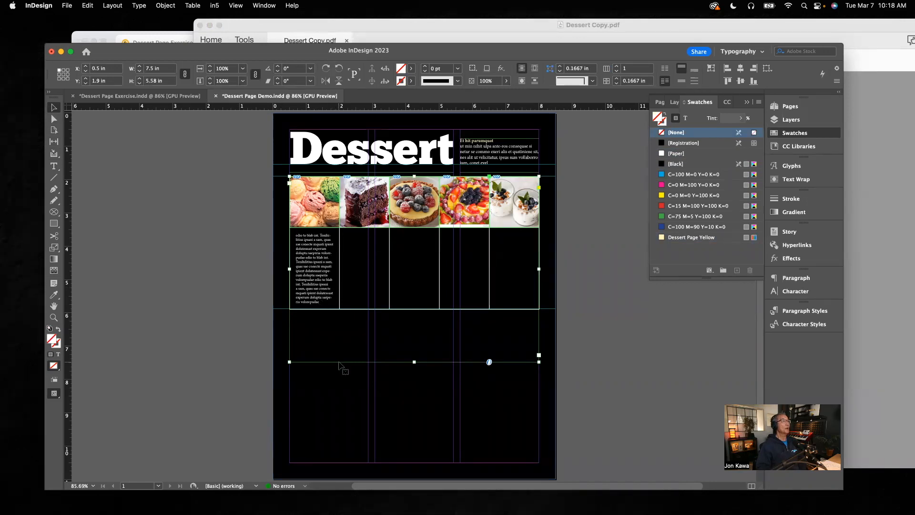
pyautogui.click(54, 107)
pyautogui.moveTo(414, 361); pyautogui.dragTo(408, 314)
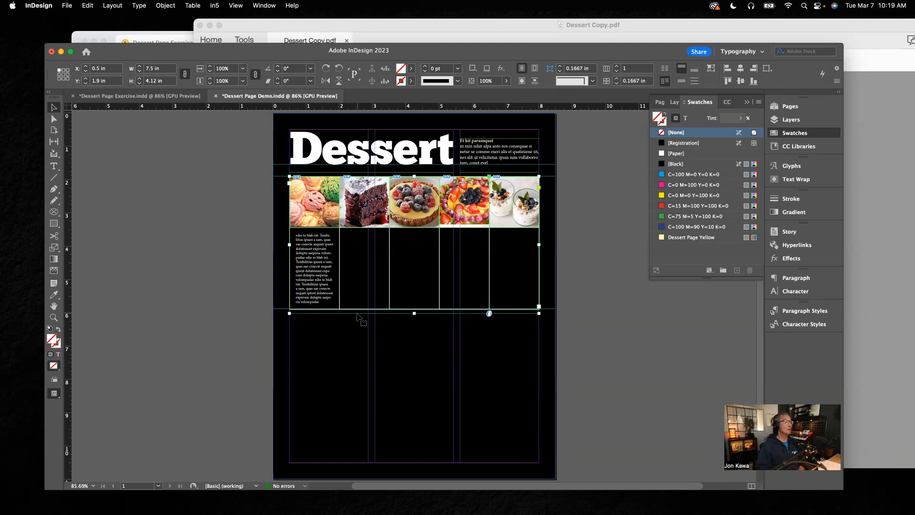
# Set all the description text in the first cell of the second row to the Myriad Pro font with Auto leading
pyautogui.moveTo(319, 277); pyautogui.dragTo(433, 345)
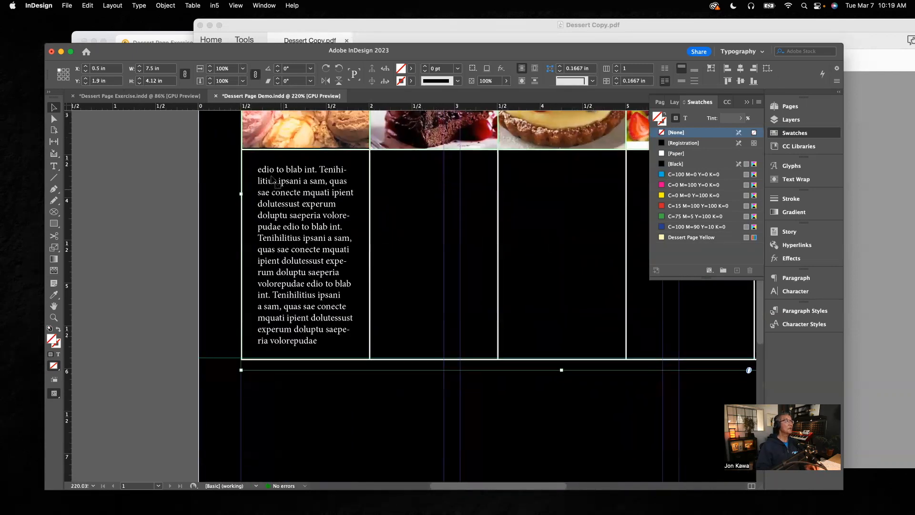
pyautogui.click(54, 165)
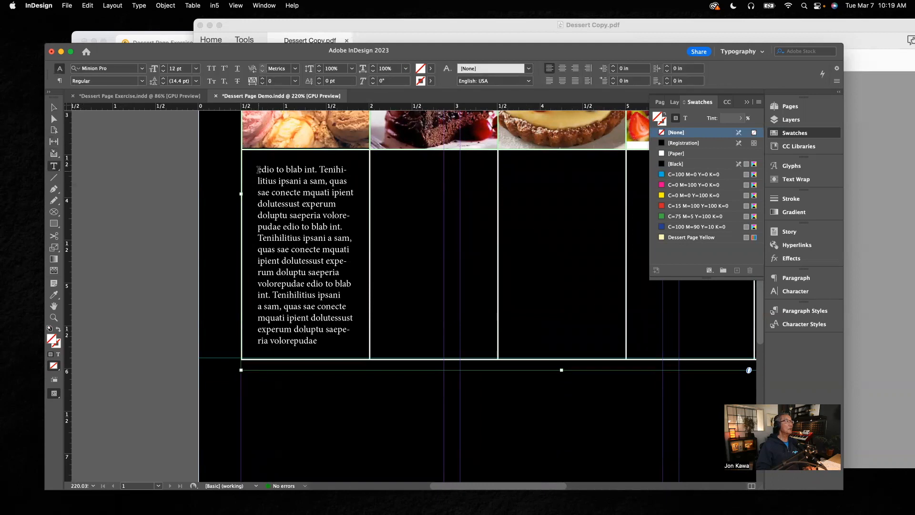
pyautogui.moveTo(257, 168); pyautogui.dragTo(343, 336)
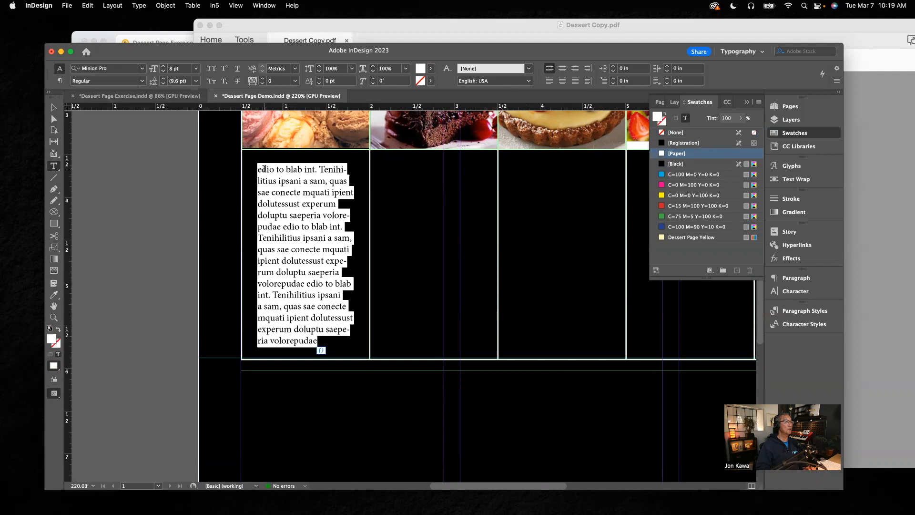
pyautogui.click(259, 170)
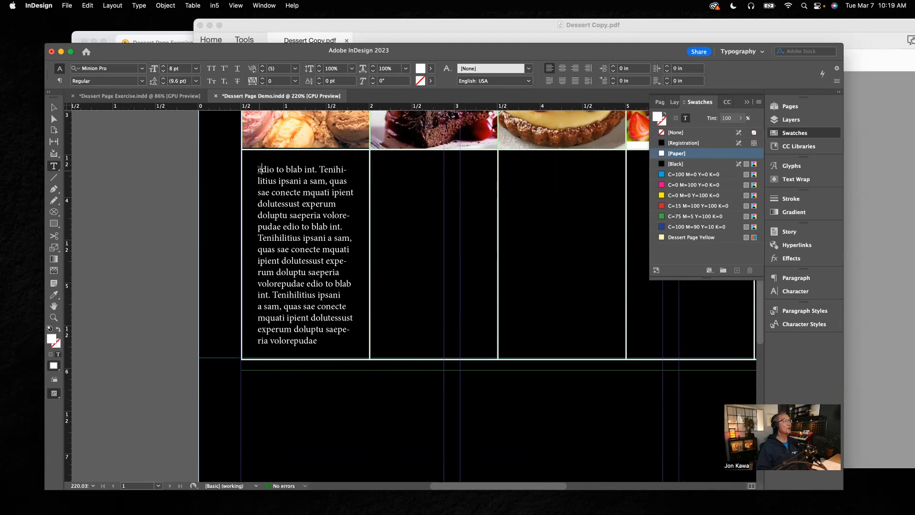
pyautogui.moveTo(258, 170); pyautogui.dragTo(344, 339)
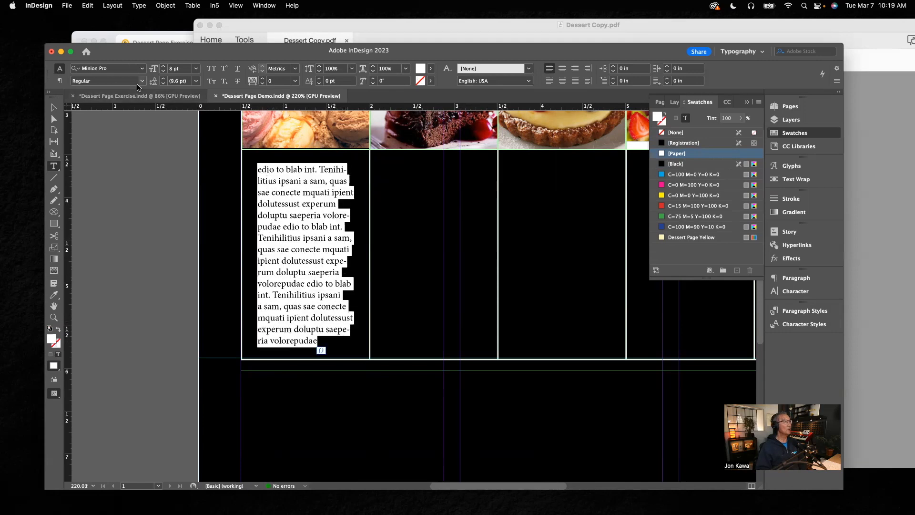
pyautogui.click(141, 69)
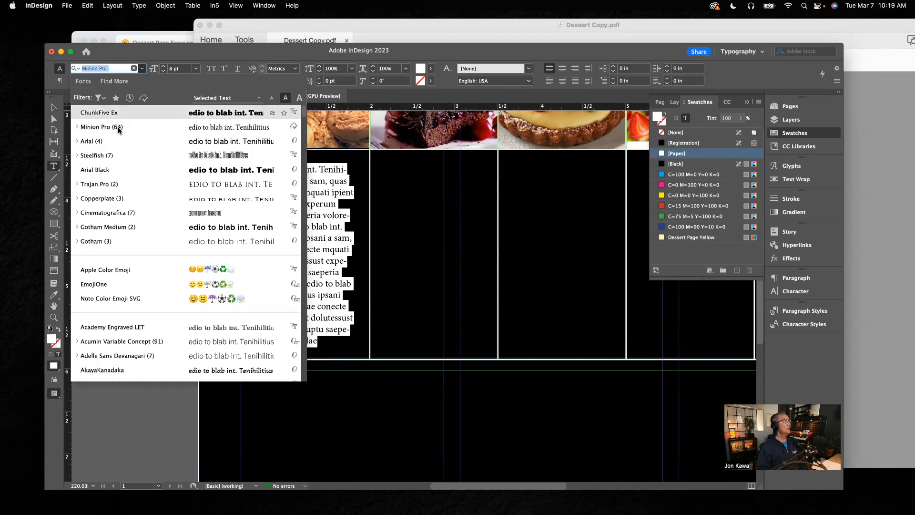
pyautogui.scroll(-15, 114, 248)
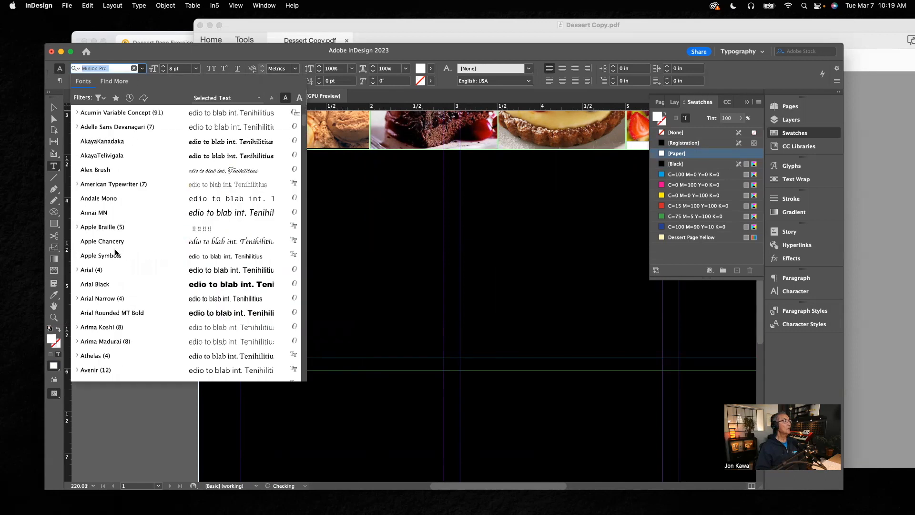
pyautogui.scroll(-10, 115, 253)
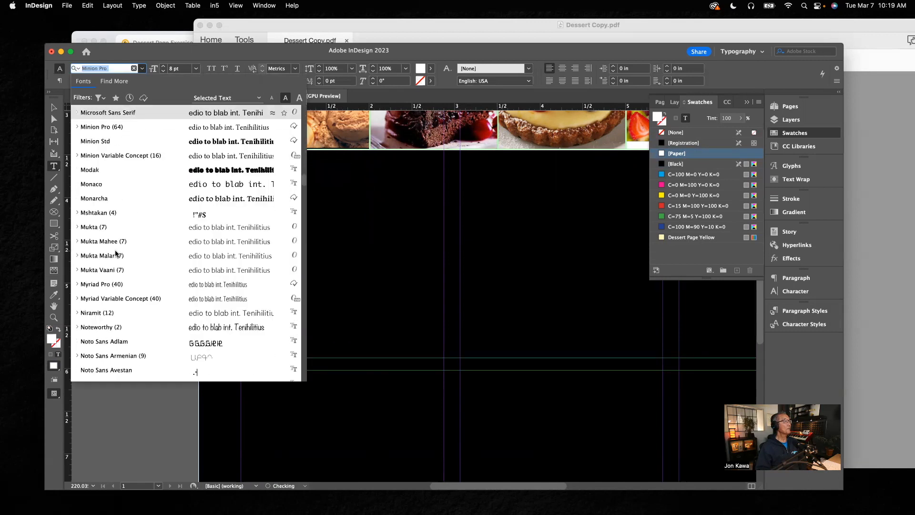
pyautogui.scroll(-15, 115, 253)
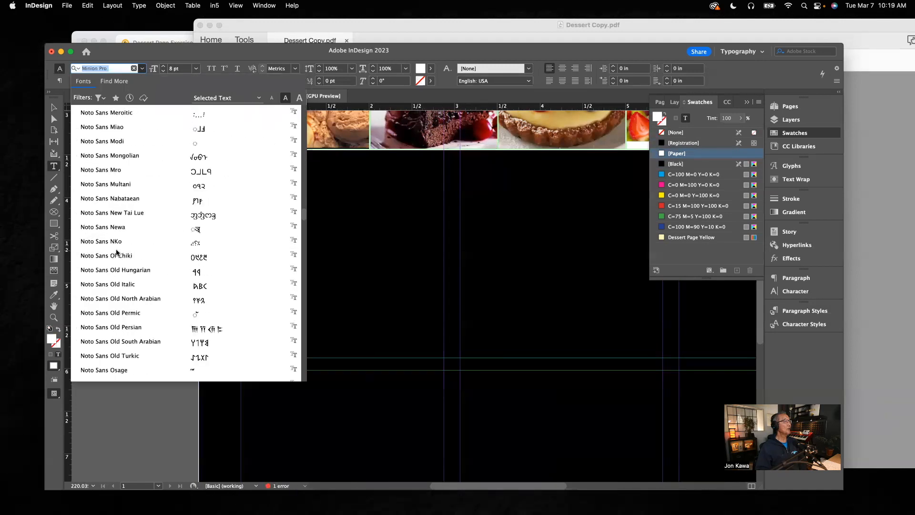
pyautogui.scroll(-10, 117, 253)
pyautogui.scroll(6, 117, 253)
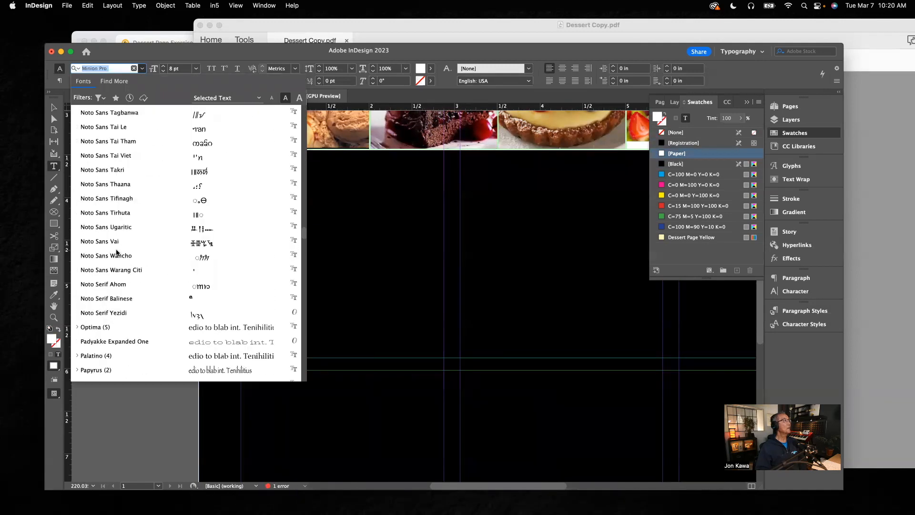
pyautogui.scroll(10, 117, 253)
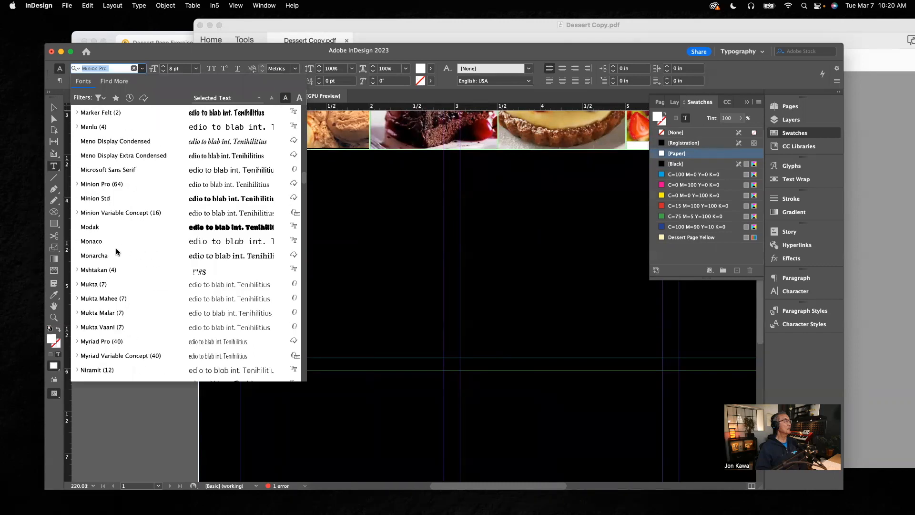
pyautogui.click(104, 341)
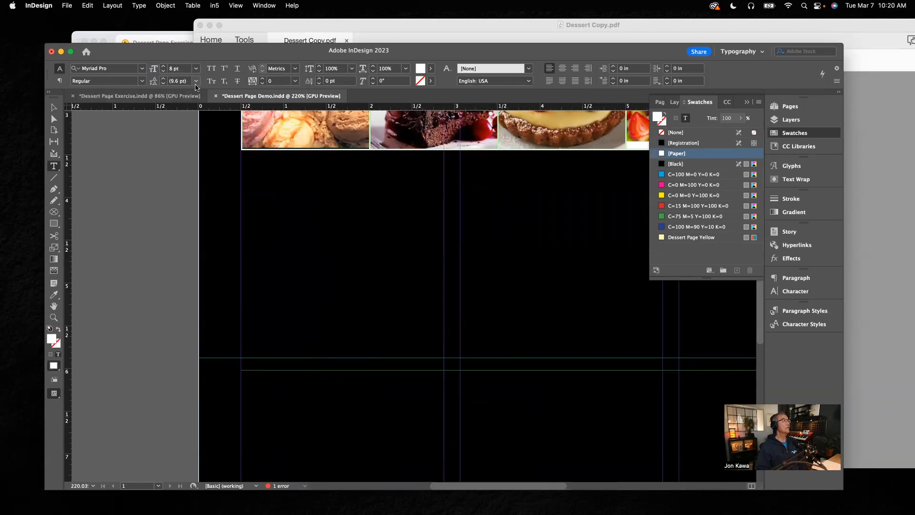
pyautogui.click(196, 82)
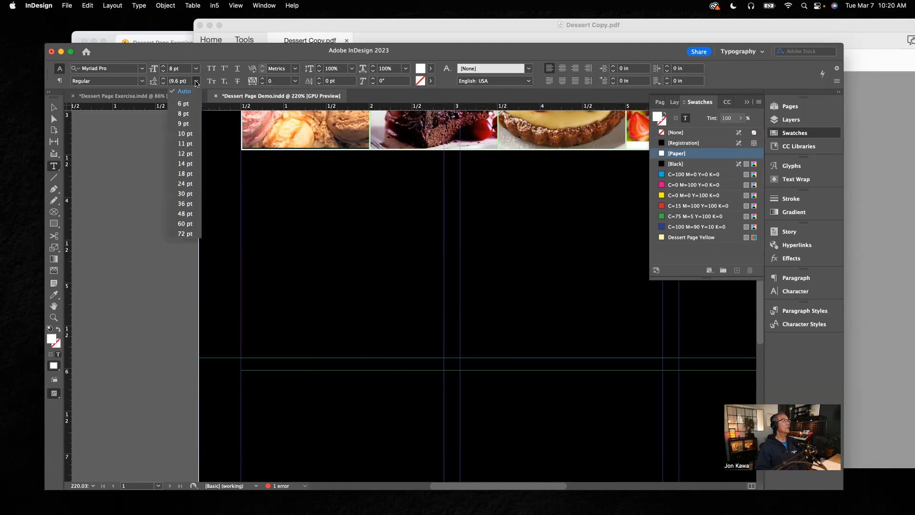
pyautogui.click(184, 92)
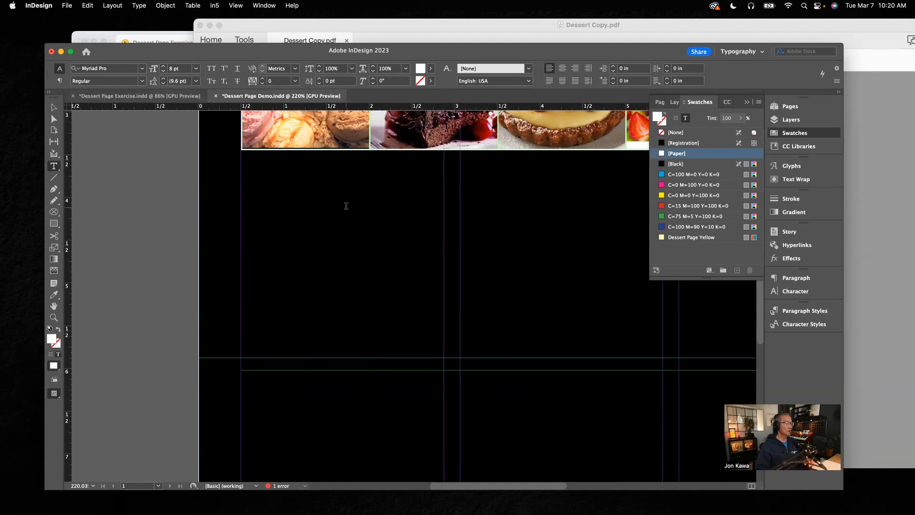
# Enlarge the table's text frame to about 4.88 in high to fit the overset second row, undoing a trial shortening
pyautogui.press('super+0')
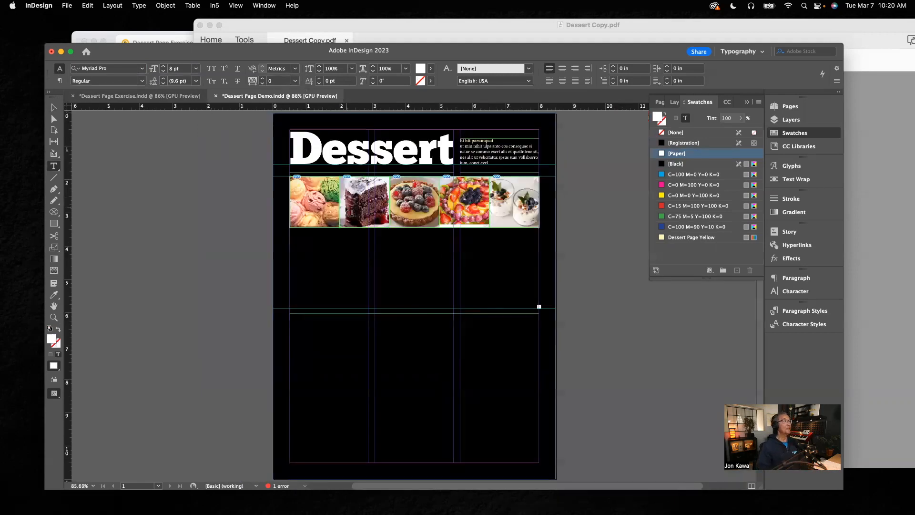
pyautogui.click(54, 109)
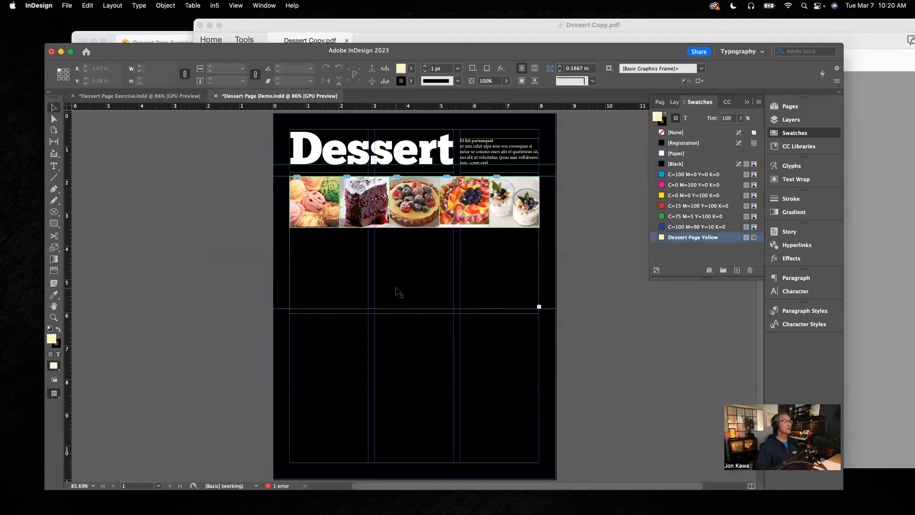
pyautogui.click(413, 313)
pyautogui.moveTo(413, 312); pyautogui.dragTo(413, 338)
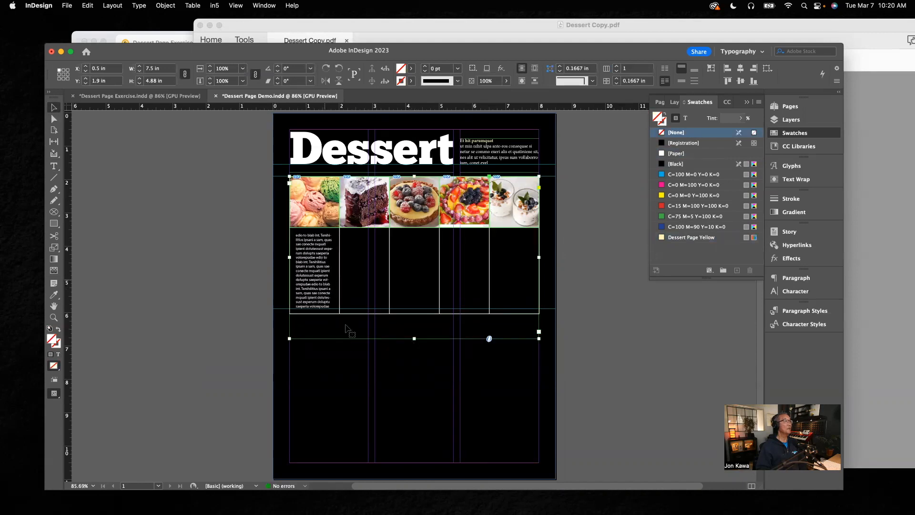
pyautogui.moveTo(415, 339); pyautogui.dragTo(413, 319)
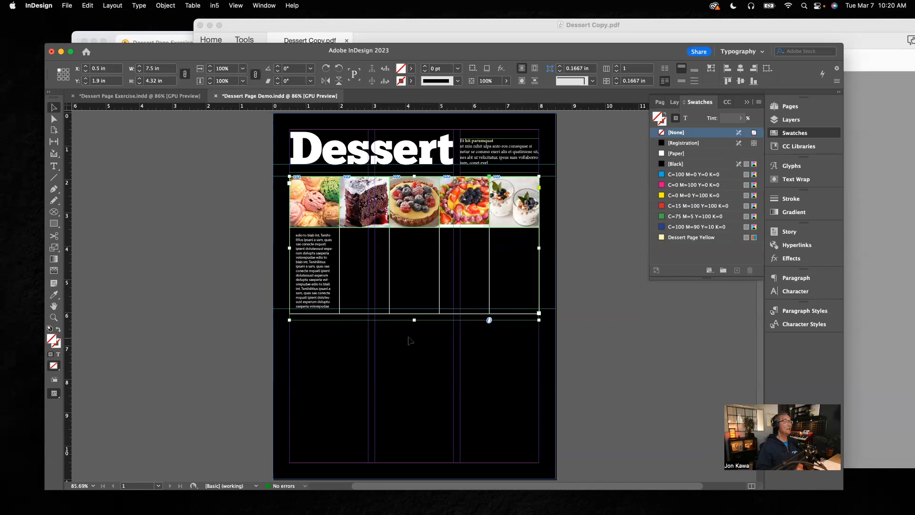
pyautogui.press('super+z')
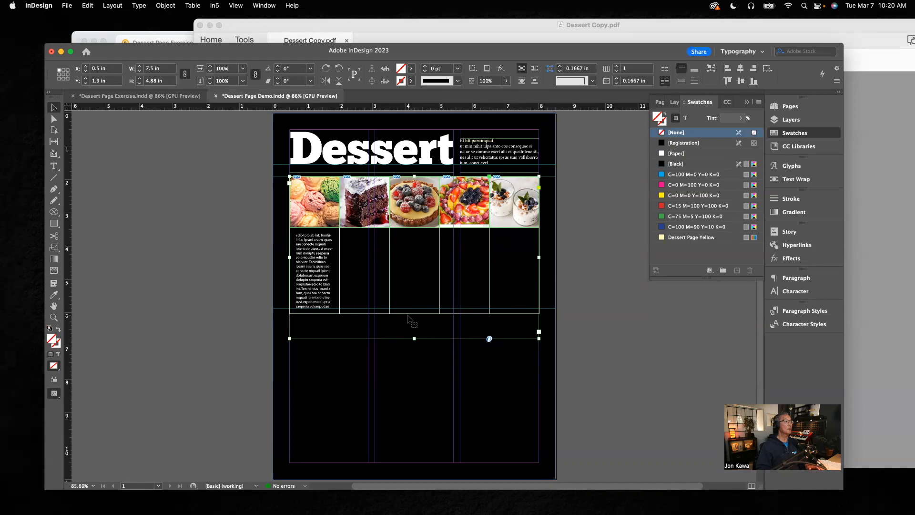
# Stretch the table slightly taller from its bottom border, and shorten its text frame to about 4.44 in high
pyautogui.click(54, 166)
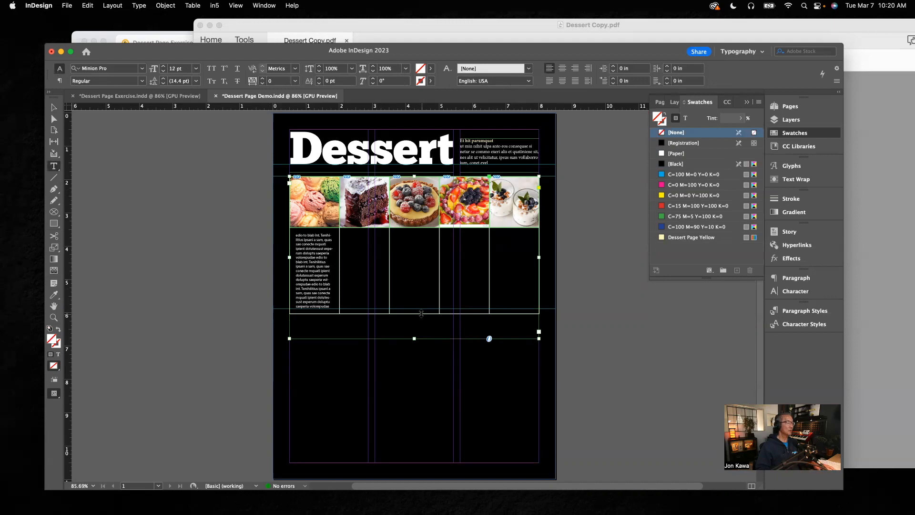
pyautogui.moveTo(422, 312); pyautogui.dragTo(421, 319)
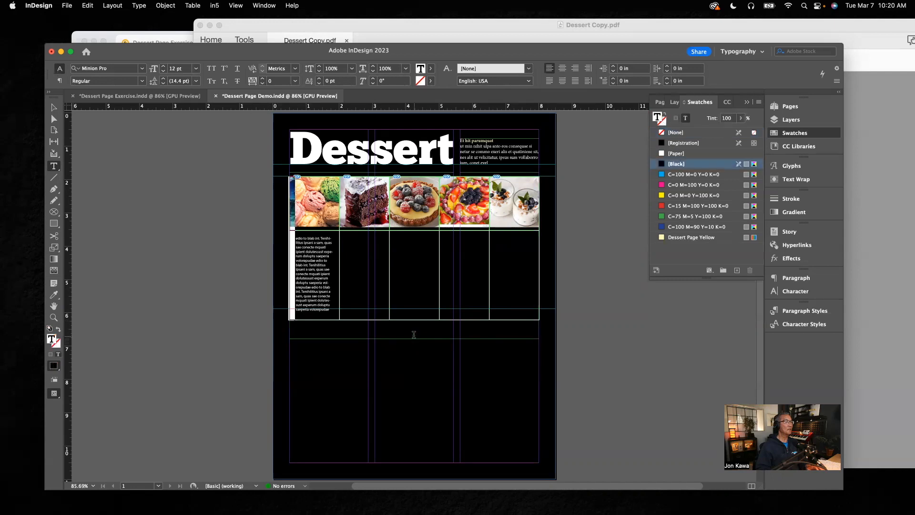
pyautogui.click(53, 107)
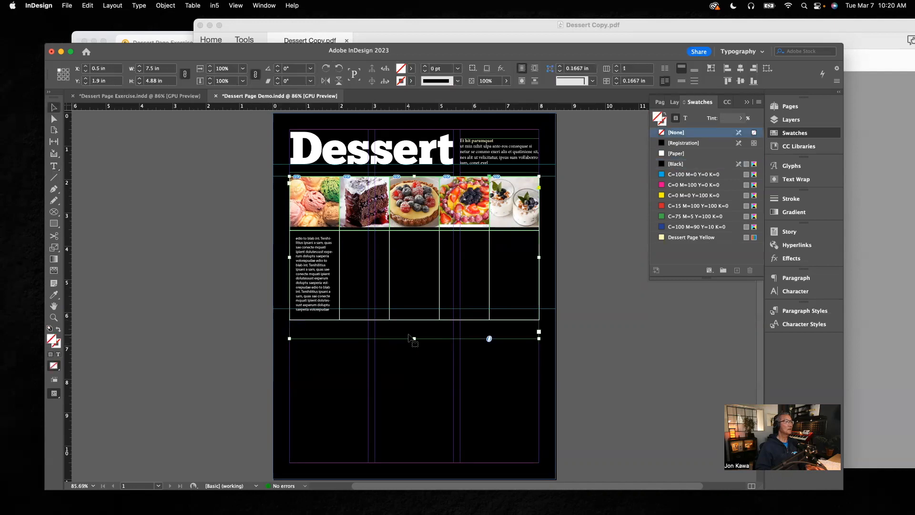
pyautogui.moveTo(414, 337); pyautogui.dragTo(414, 323)
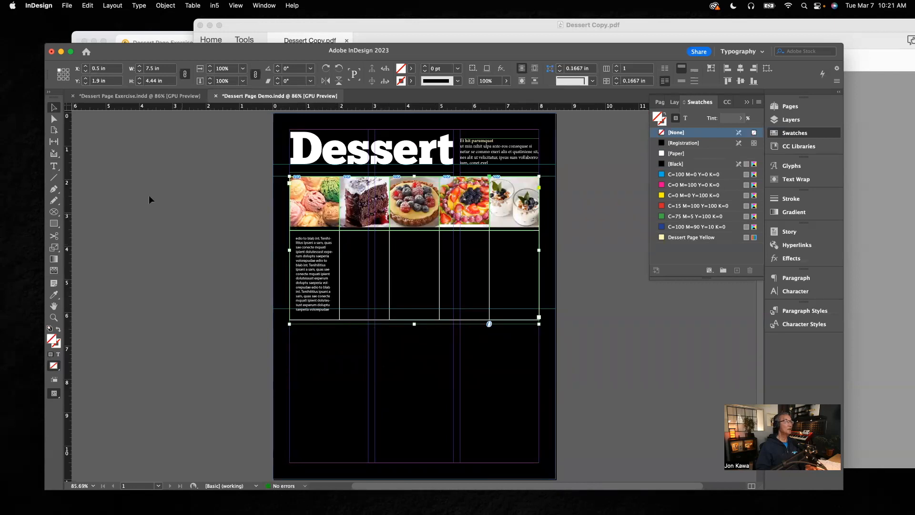
# Replace the first line of the description in the first cell with the heading Ice Cream on its own line
pyautogui.click(54, 166)
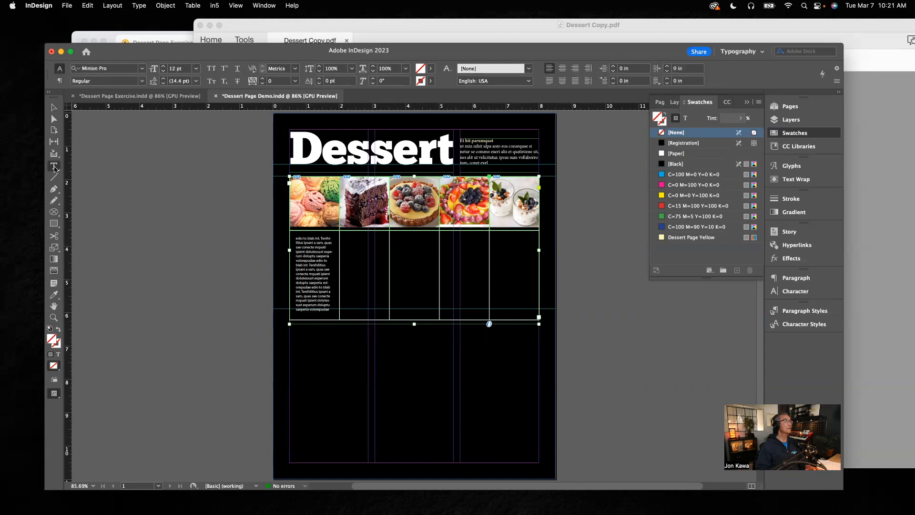
pyautogui.moveTo(329, 262); pyautogui.dragTo(464, 323)
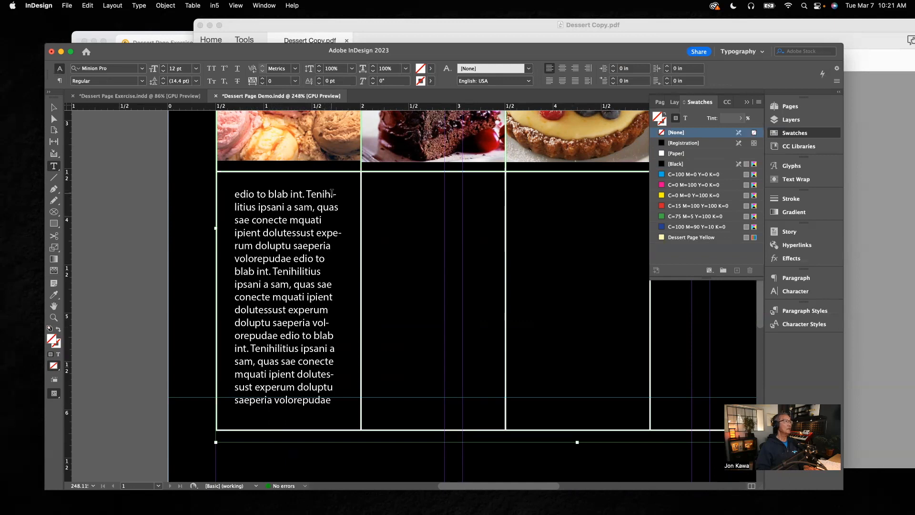
pyautogui.moveTo(338, 194); pyautogui.dragTo(233, 192)
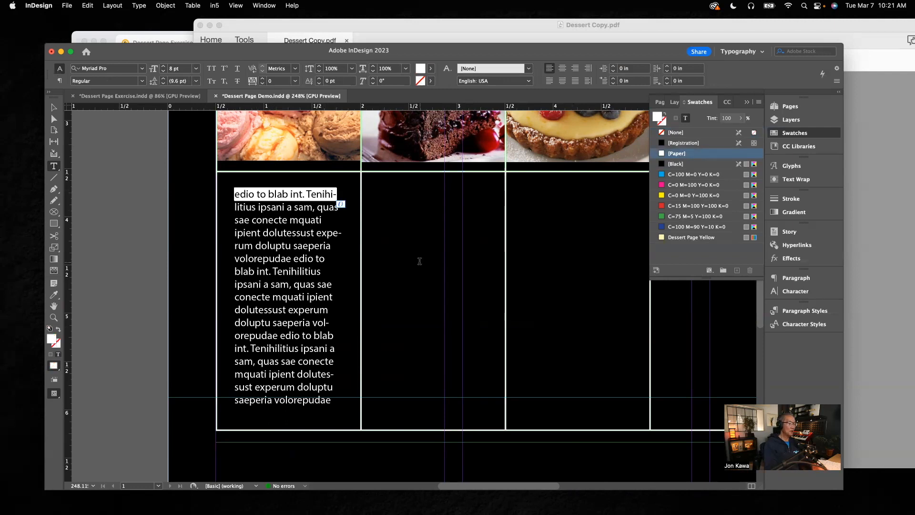
pyautogui.press('BackSpace')
pyautogui.write('Ice ')
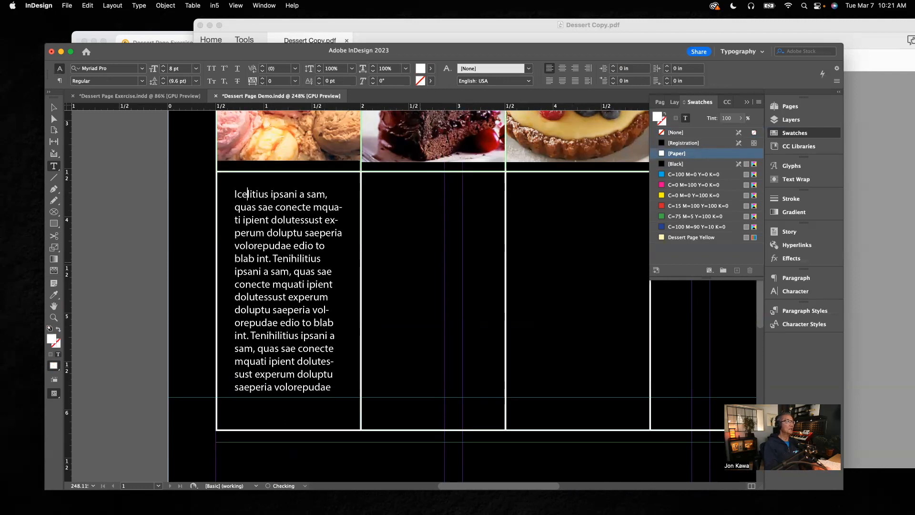
pyautogui.write('Cream')
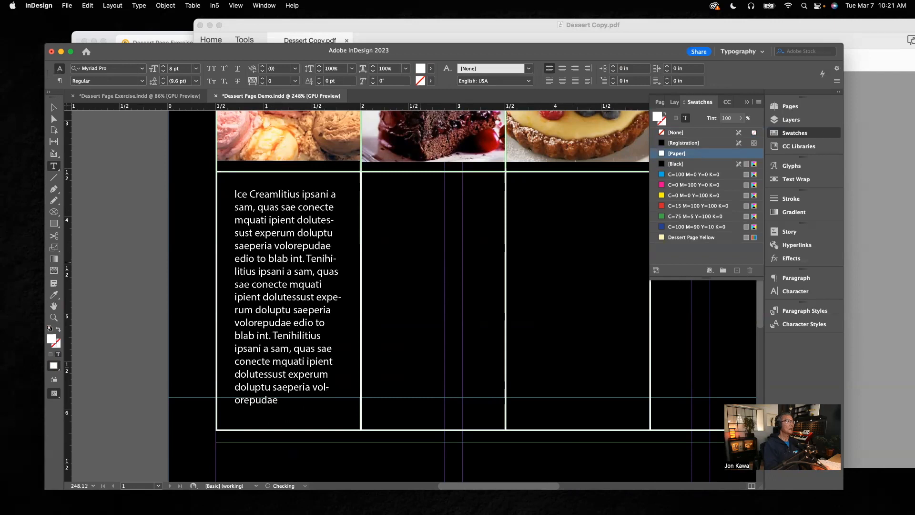
pyautogui.press('Return')
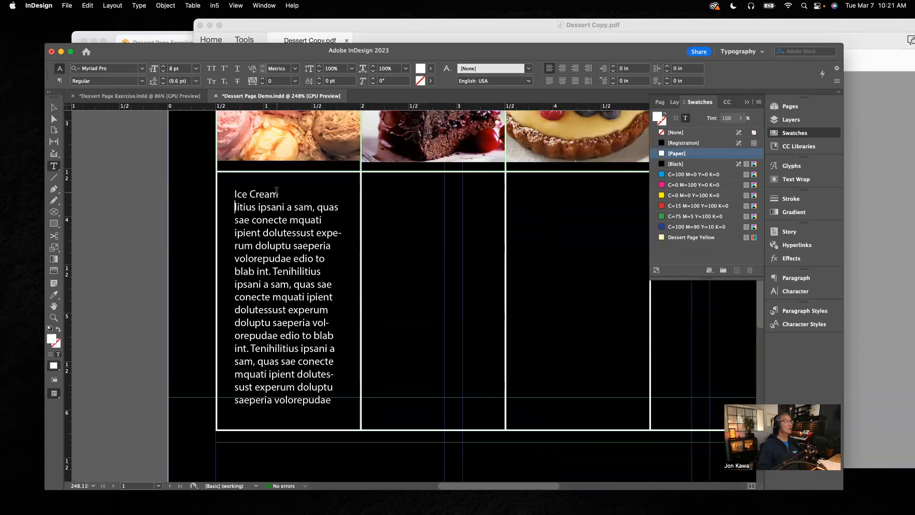
# Format the Ice Cream heading in the first cell as ChunkFive Ex, 9 pt, coloured Dessert Page Yellow
pyautogui.moveTo(280, 191); pyautogui.dragTo(235, 193)
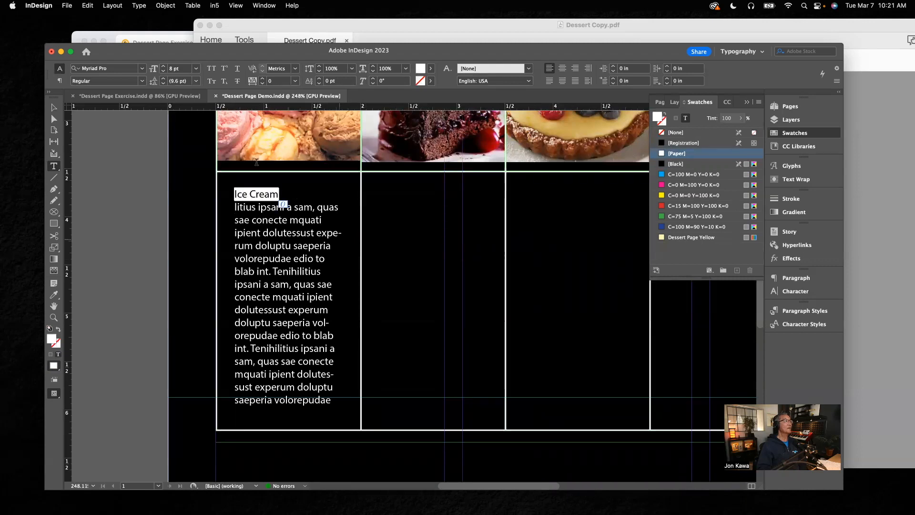
pyautogui.click(142, 68)
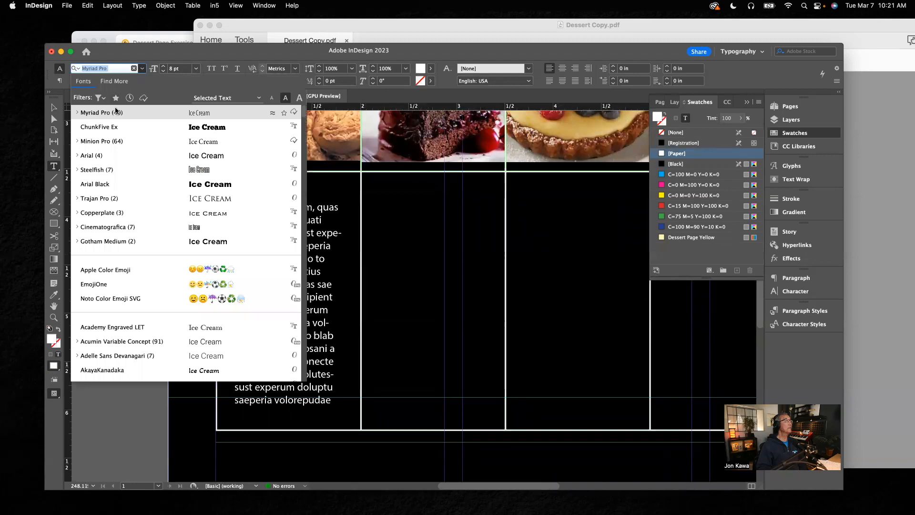
pyautogui.click(114, 127)
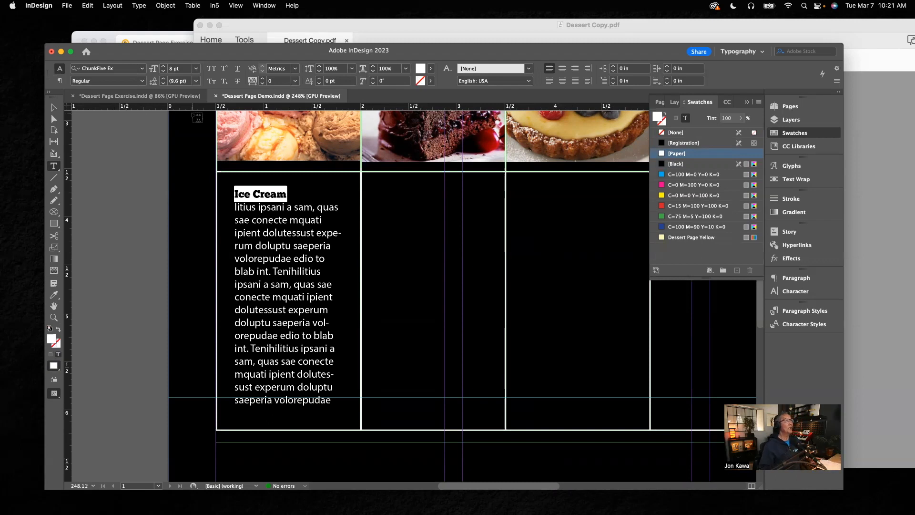
pyautogui.click(165, 67)
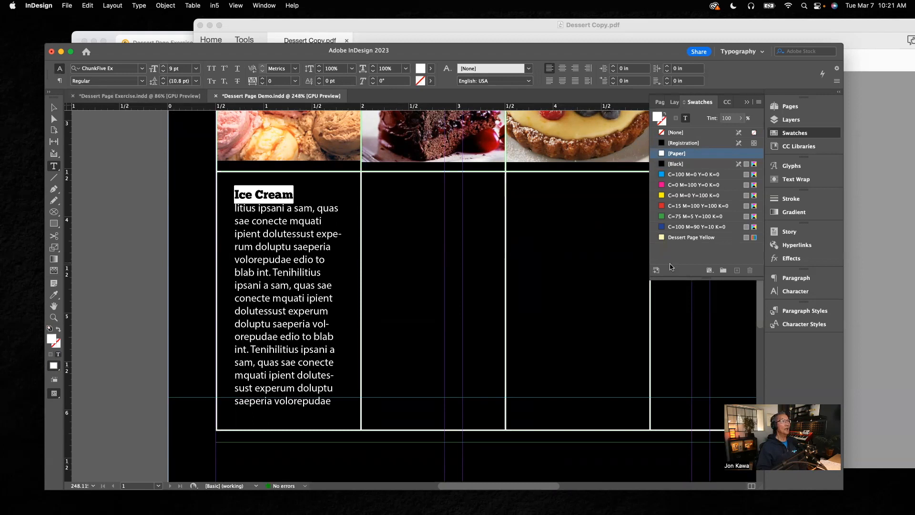
pyautogui.click(663, 238)
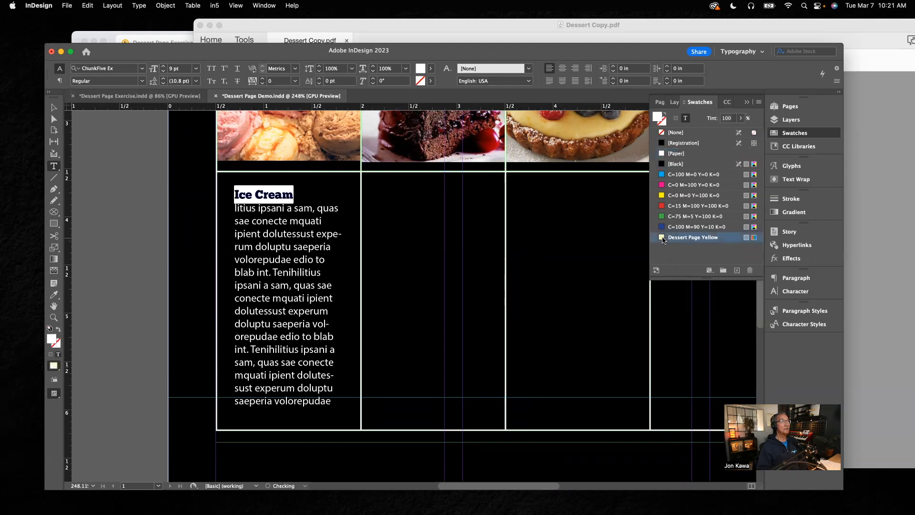
pyautogui.click(143, 196)
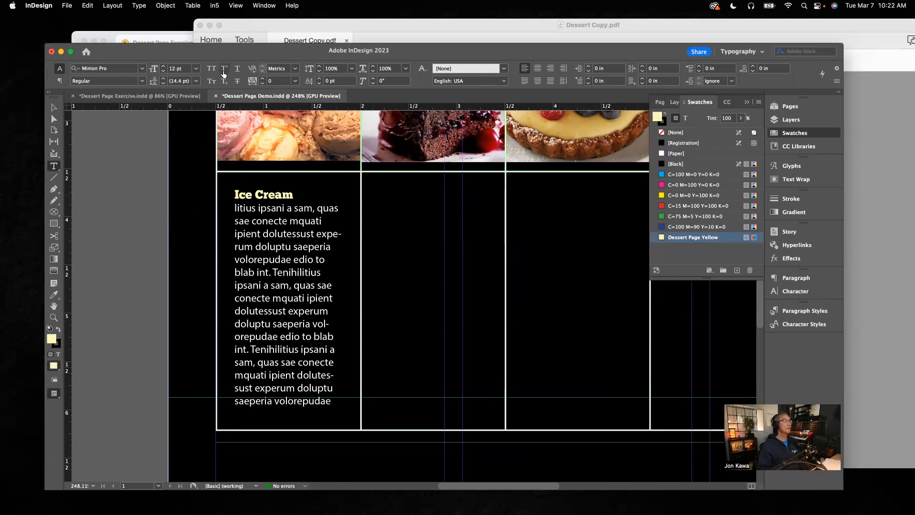
# Check the description text colour in the sample document, and set the first cell's description below the heading to Black at 50% tint
pyautogui.click(166, 97)
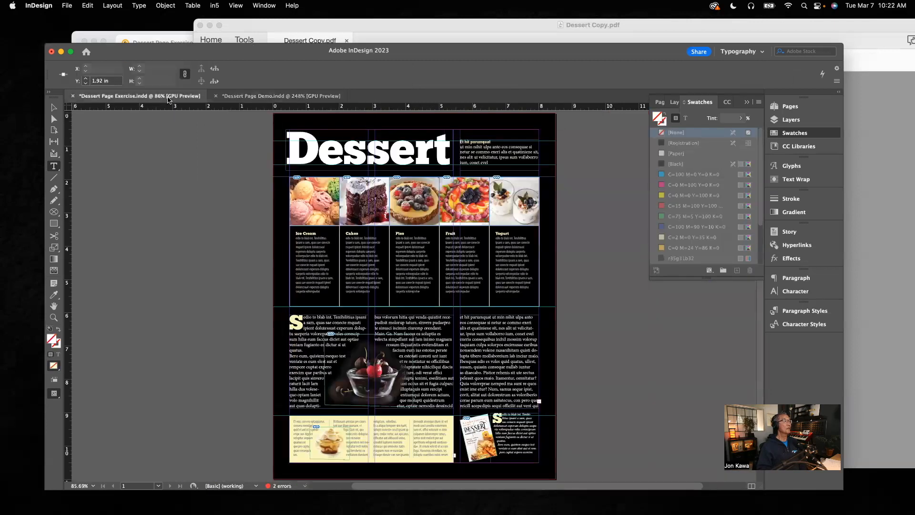
pyautogui.moveTo(320, 269); pyautogui.dragTo(299, 246)
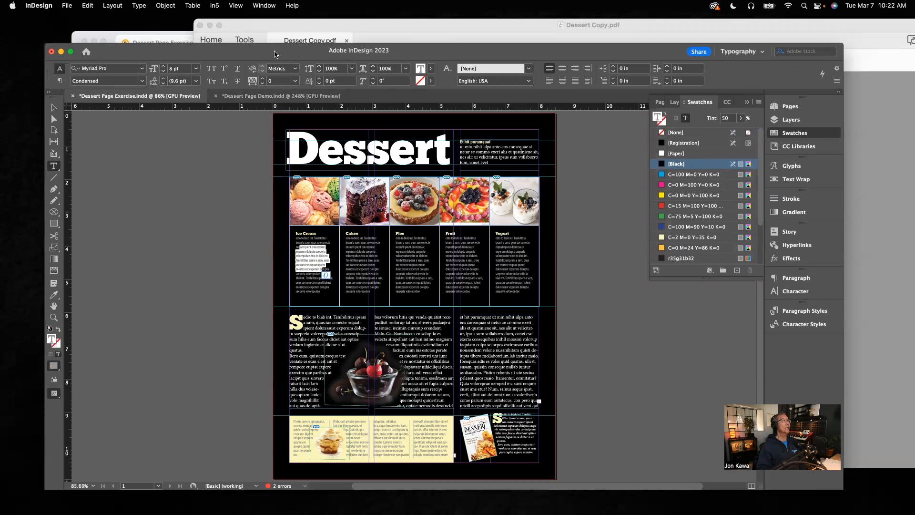
pyautogui.click(267, 96)
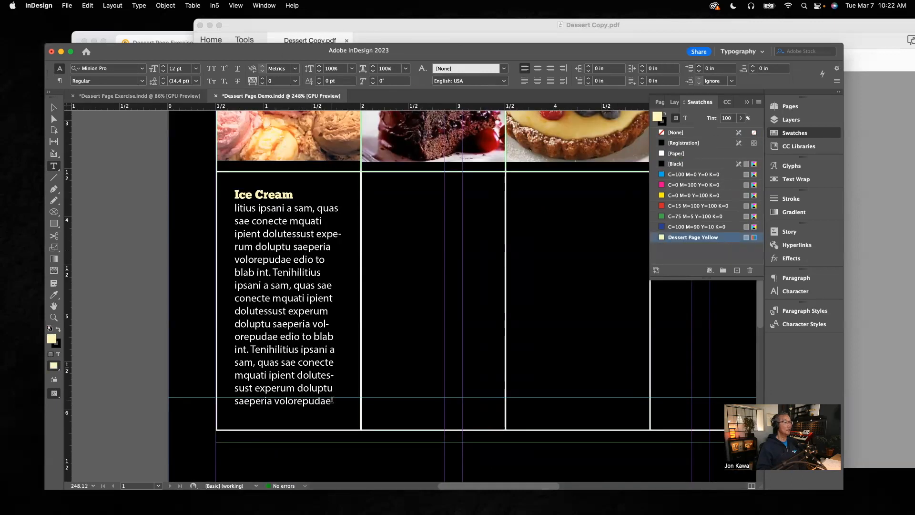
pyautogui.moveTo(330, 401); pyautogui.dragTo(235, 210)
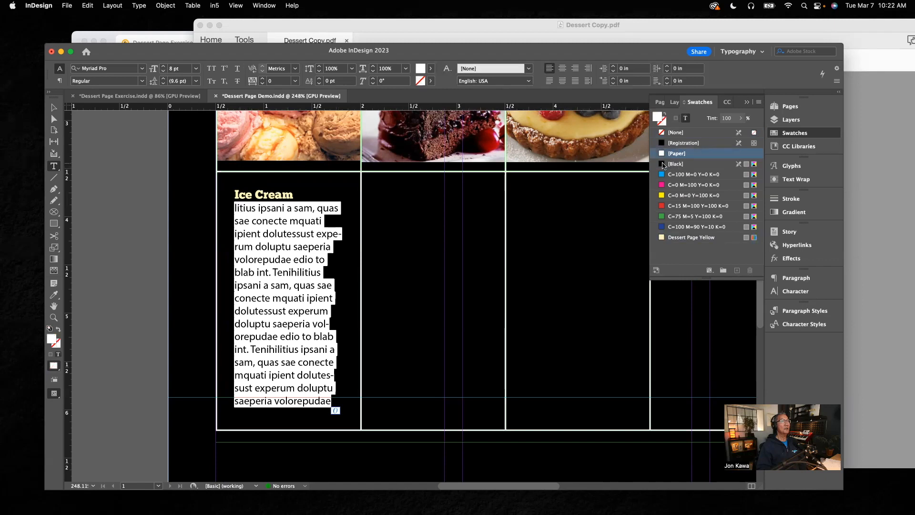
pyautogui.click(662, 165)
pyautogui.click(741, 118)
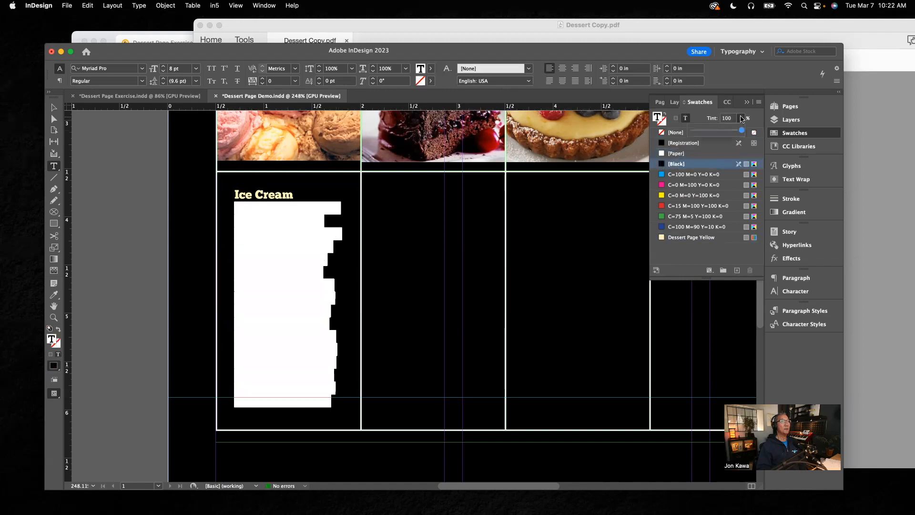
pyautogui.moveTo(743, 131); pyautogui.dragTo(715, 132)
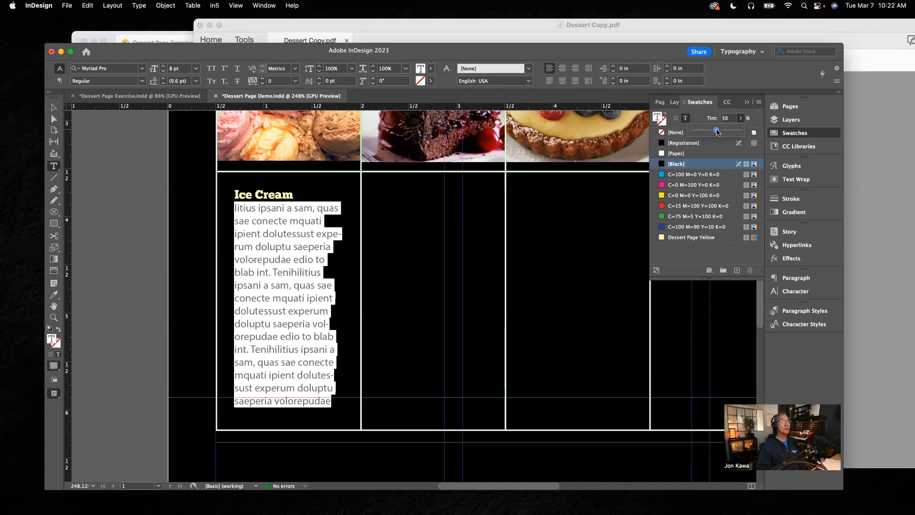
pyautogui.click(157, 242)
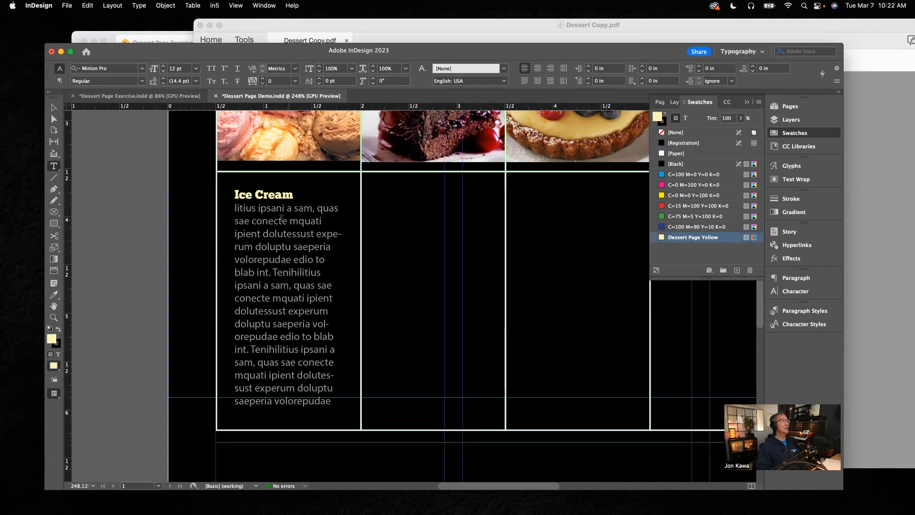
# Review the heading and description formatting in the first cell and compare the table with the sample page
pyautogui.moveTo(233, 193); pyautogui.dragTo(293, 195)
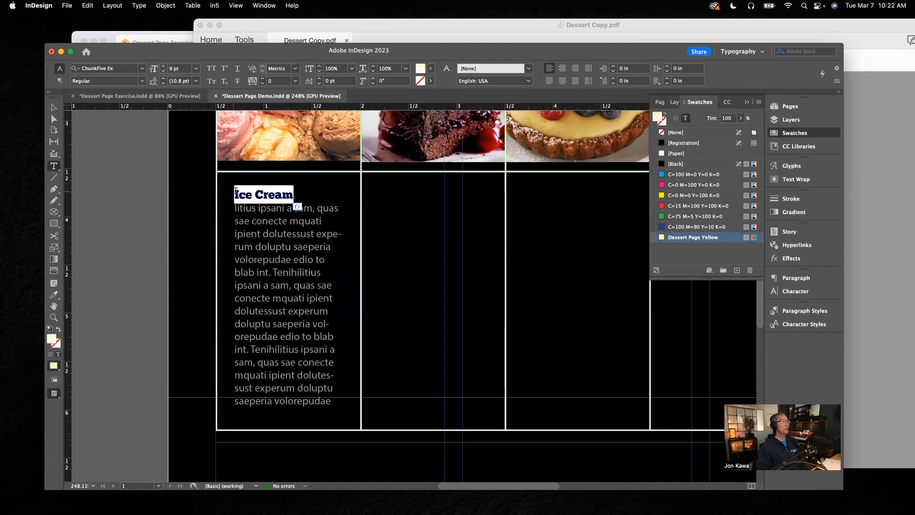
pyautogui.click(242, 209)
pyautogui.moveTo(233, 208); pyautogui.dragTo(336, 398)
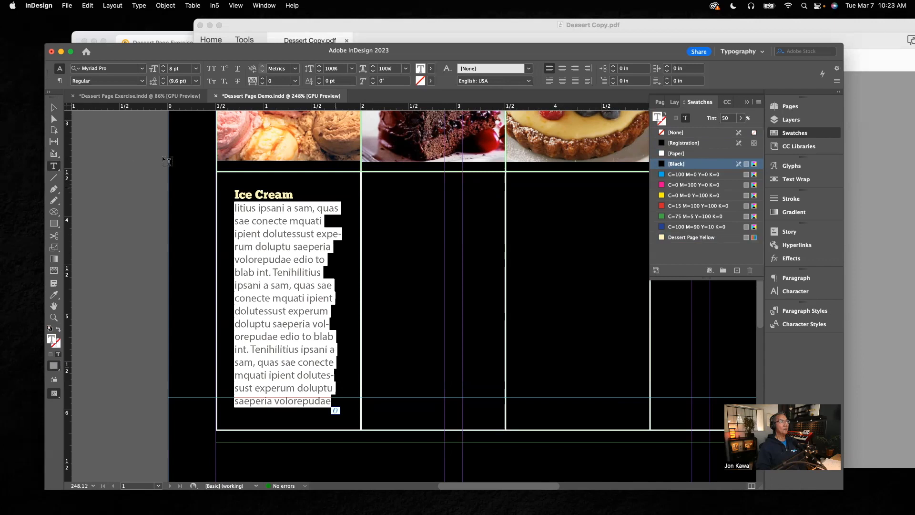
pyautogui.click(54, 108)
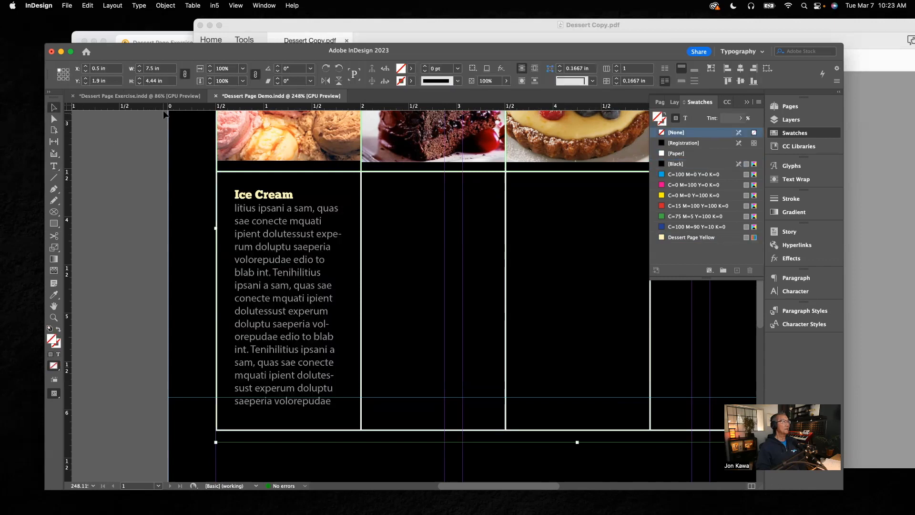
pyautogui.click(170, 98)
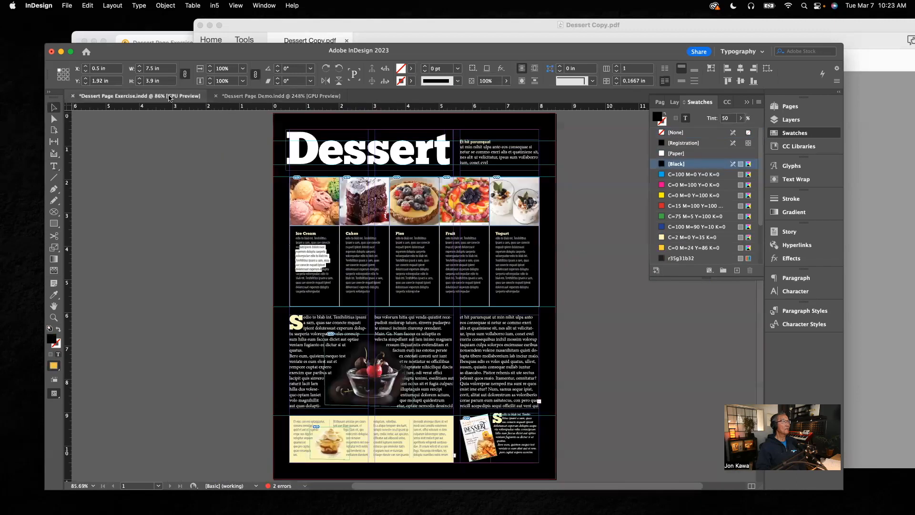
pyautogui.click(248, 98)
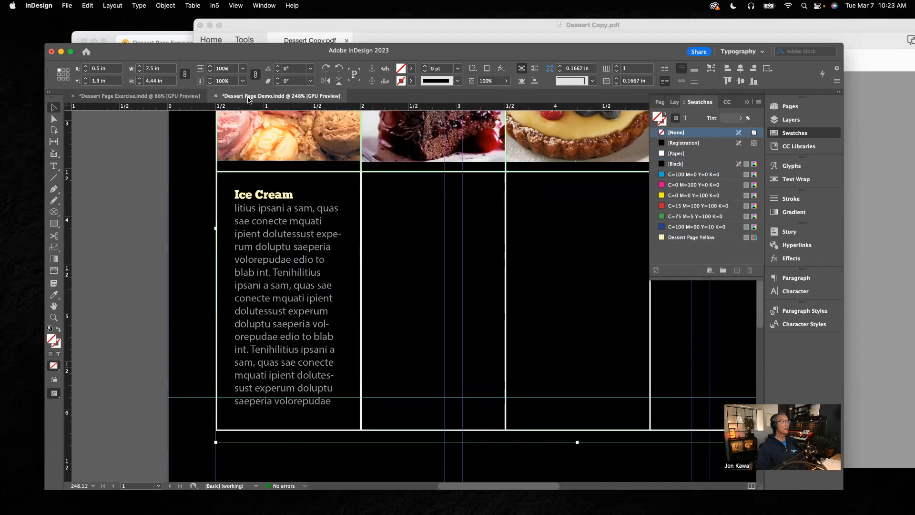
# Copy the Ice Cream heading and its description from the first cell into the second cell of the same row
pyautogui.click(747, 103)
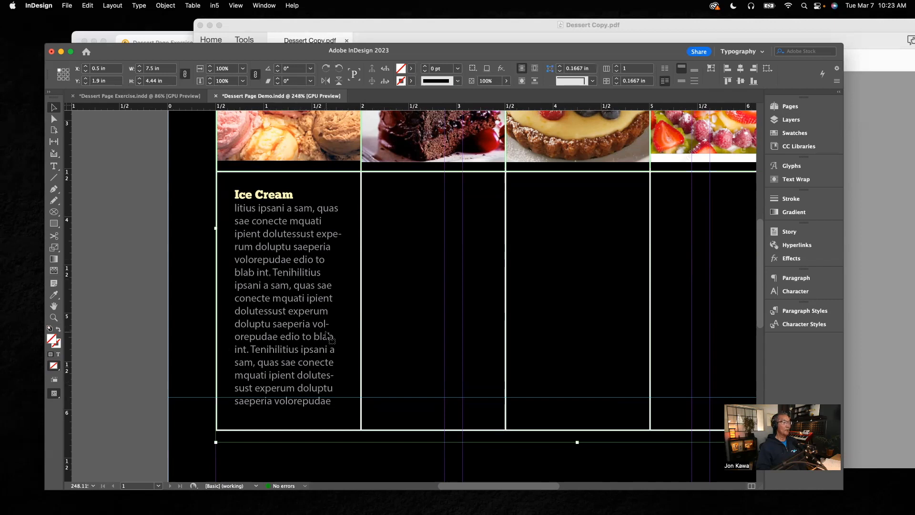
pyautogui.click(56, 167)
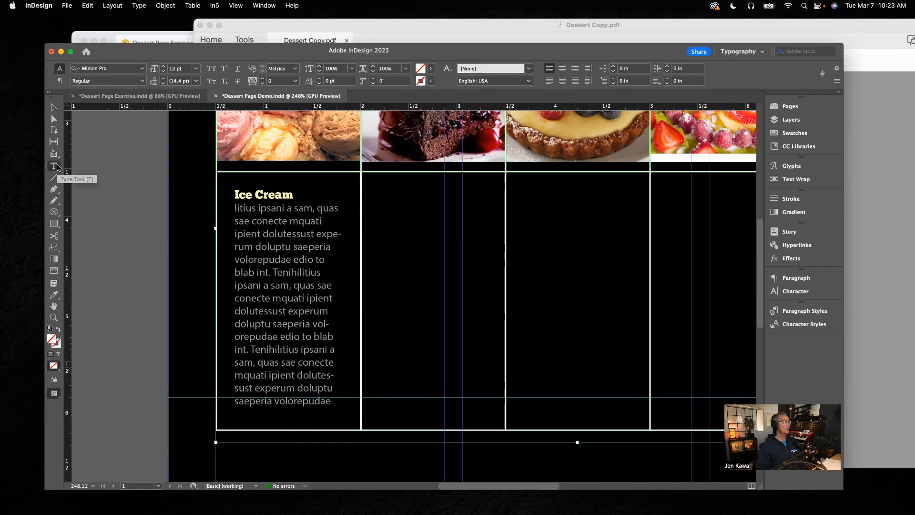
pyautogui.moveTo(234, 194); pyautogui.dragTo(338, 410)
pyautogui.press('cmd+c')
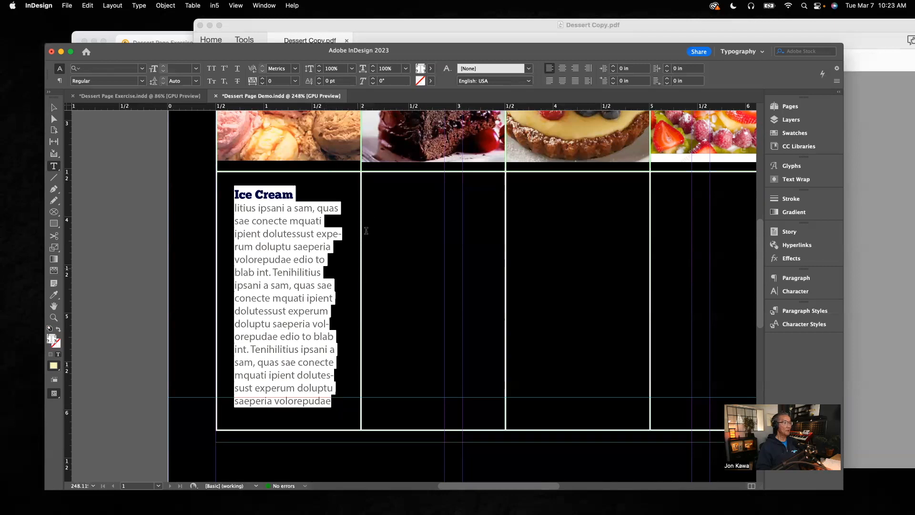
pyautogui.click(380, 186)
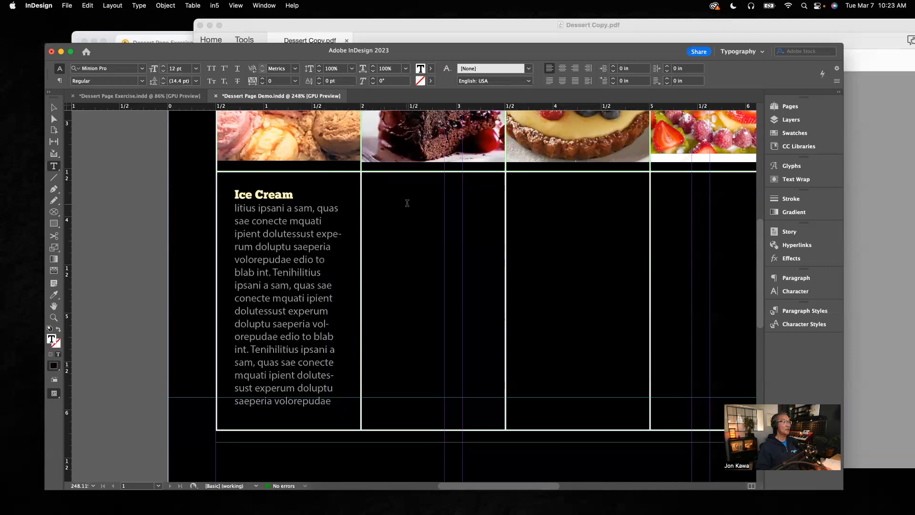
pyautogui.press('Escape')
pyautogui.click(372, 198)
pyautogui.press('cmd+v')
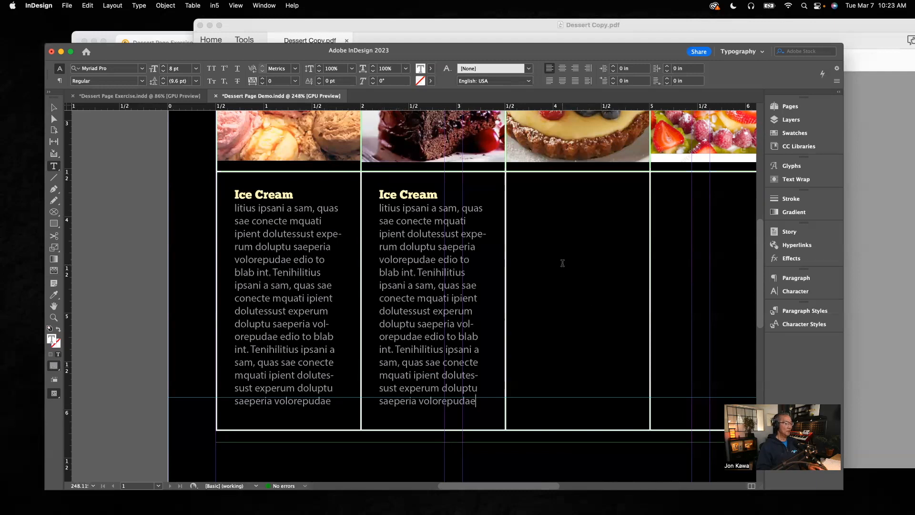
pyautogui.click(148, 231)
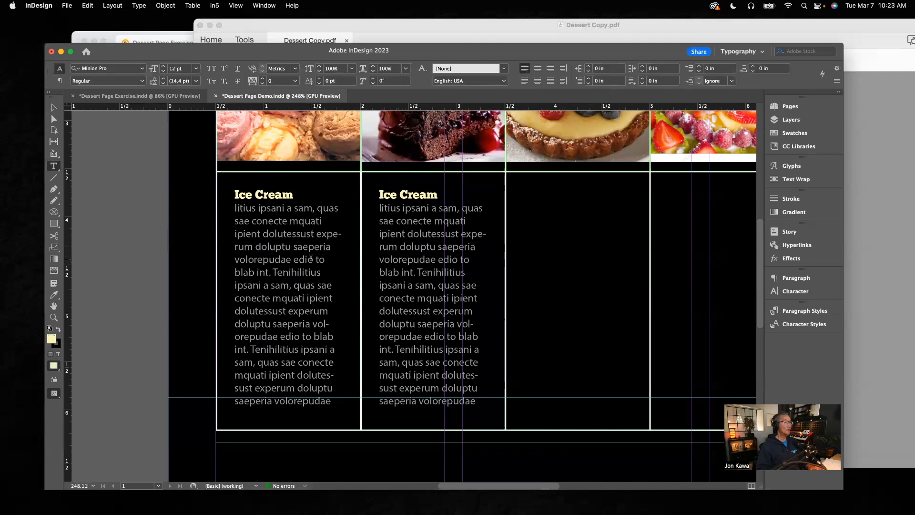
# Paste the copied heading and description into the third, fourth and fifth cells of the second row
pyautogui.keyDown('alt'); pyautogui.keyDown('super'); pyautogui.click(570, 285); pyautogui.keyUp('super'); pyautogui.keyUp('alt')
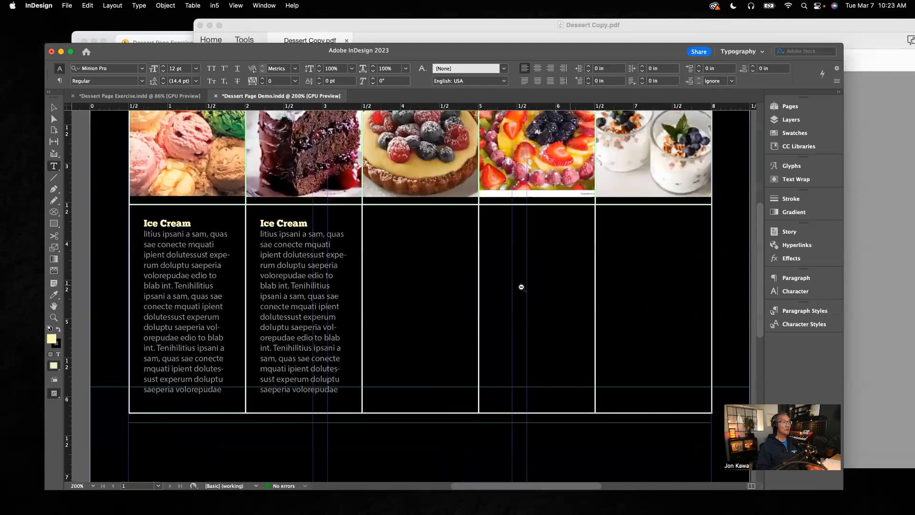
pyautogui.moveTo(376, 223); pyautogui.dragTo(451, 271)
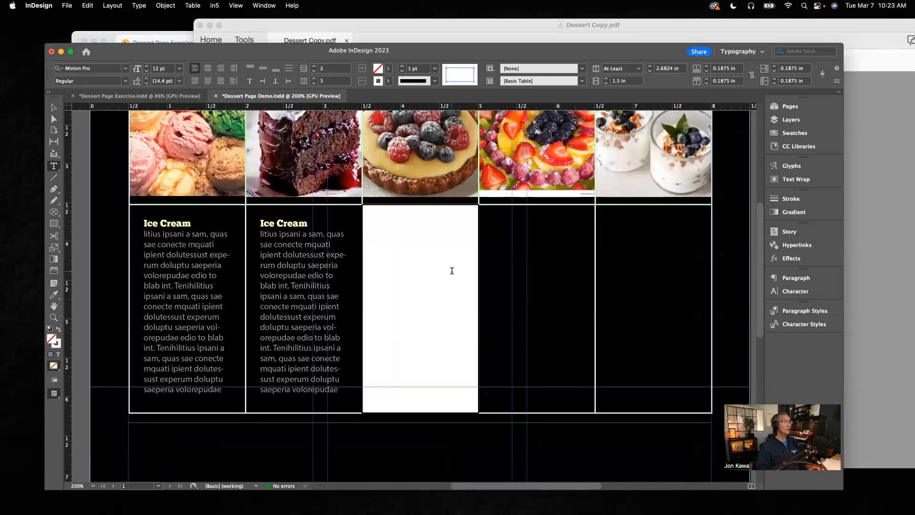
pyautogui.click(380, 228)
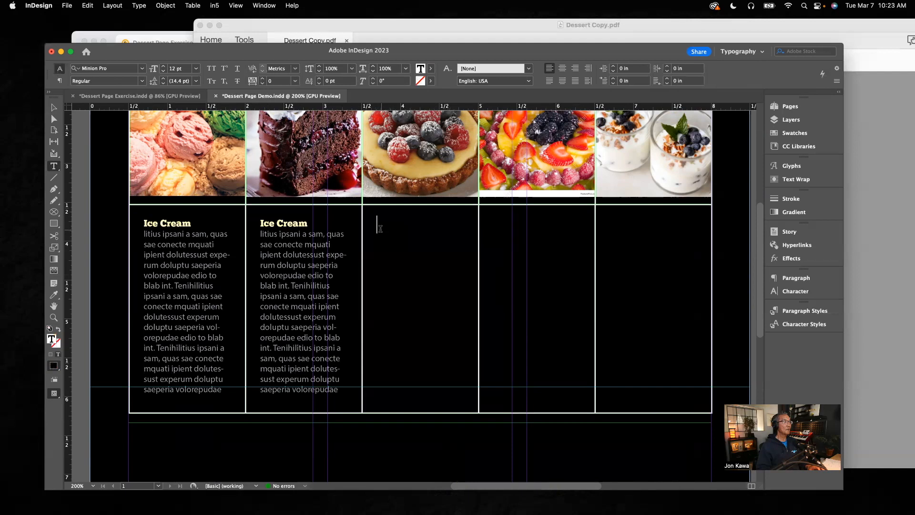
pyautogui.press('super+v')
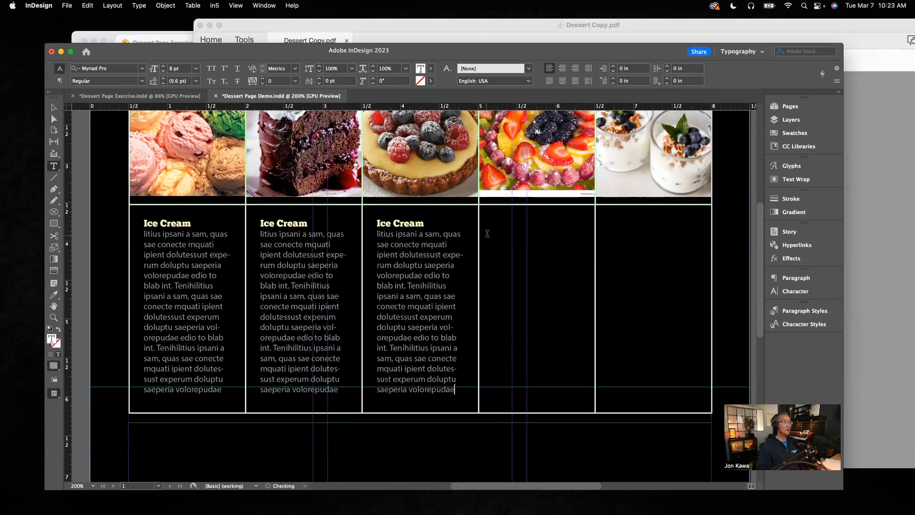
pyautogui.click(492, 224)
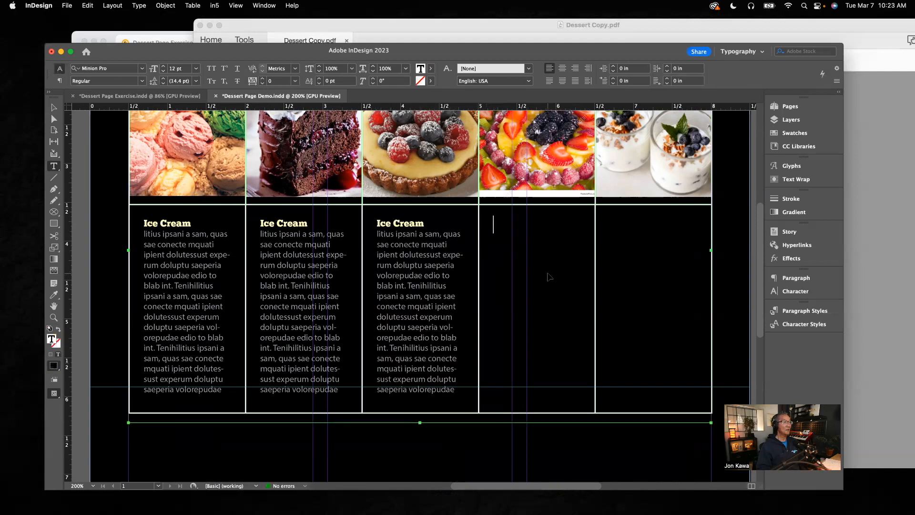
pyautogui.write('Ice Cream litius ipsani a sam, quas sae conecte mquati ipient dolutessust experum doluptu saeperia volorepudae edio to blab int. Tenihilitius ipsani a sam, quas sae conecte mquati ipient dolutessust experum doluptu saeperia volorepudae')
pyautogui.click(614, 227)
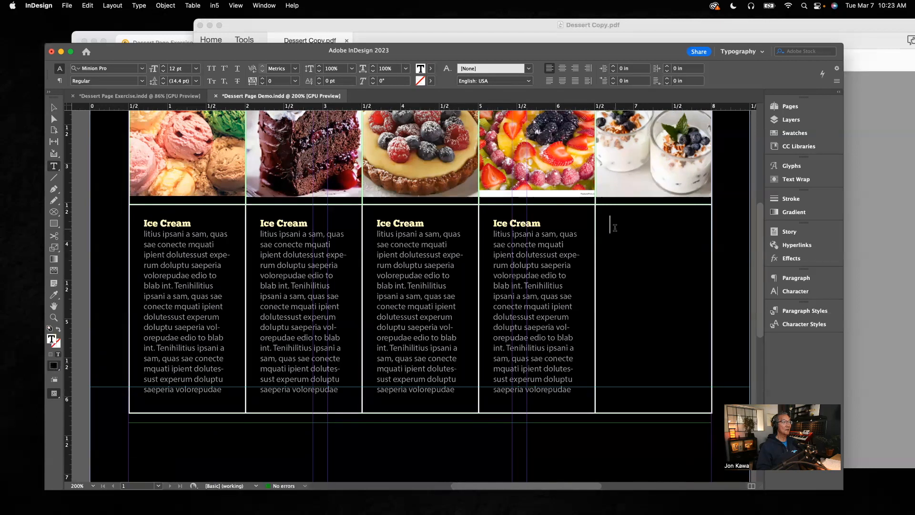
pyautogui.press('super+v')
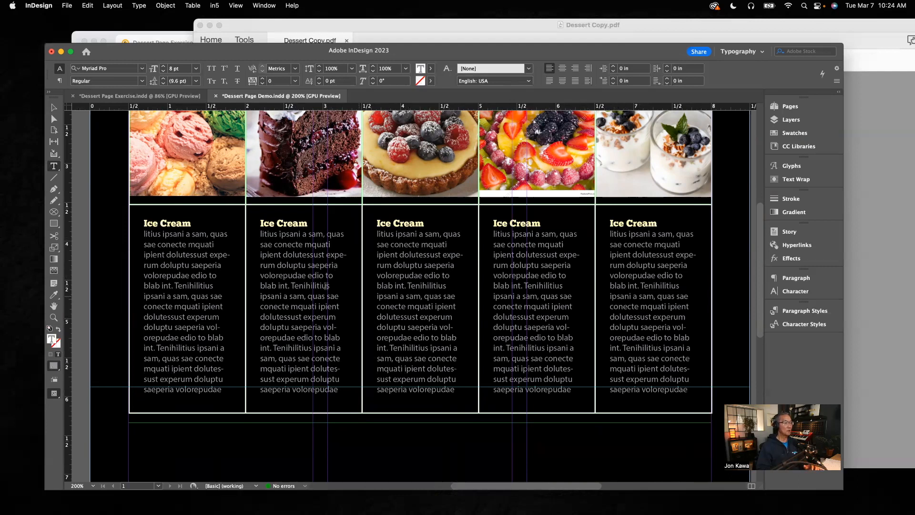
# Replace the heading above the second cell's description with Cake on its own line
pyautogui.tripleClick(294, 222)
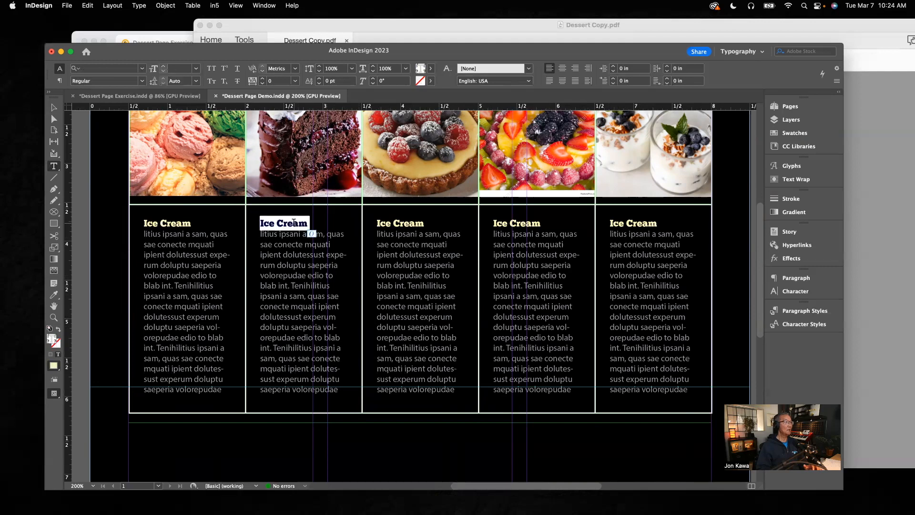
pyautogui.write('C')
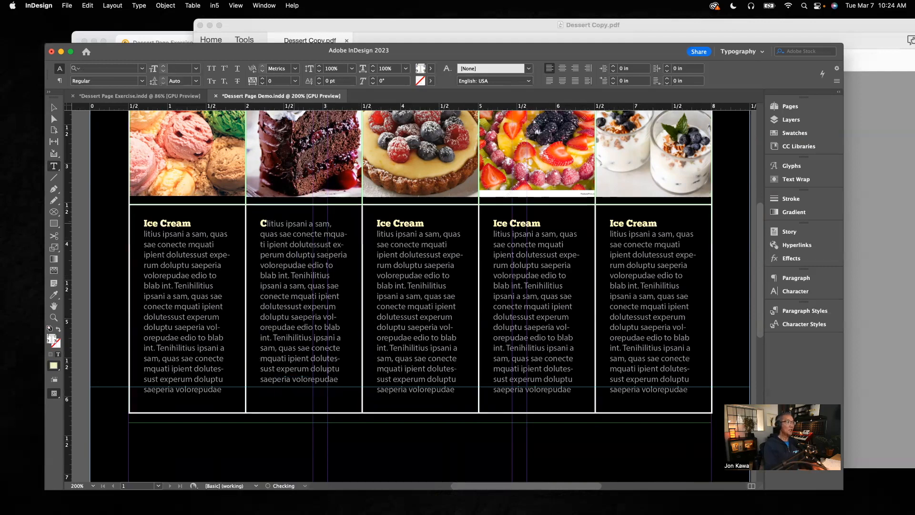
pyautogui.write('ake')
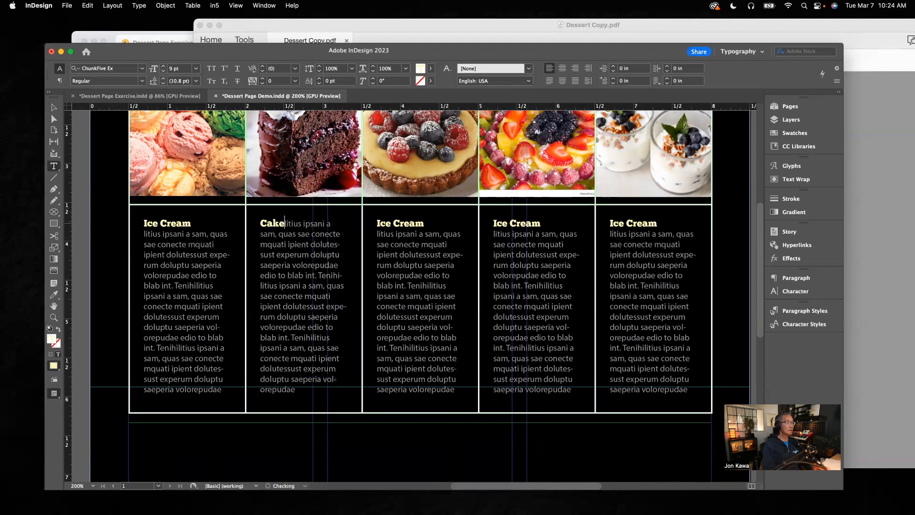
pyautogui.press('Return')
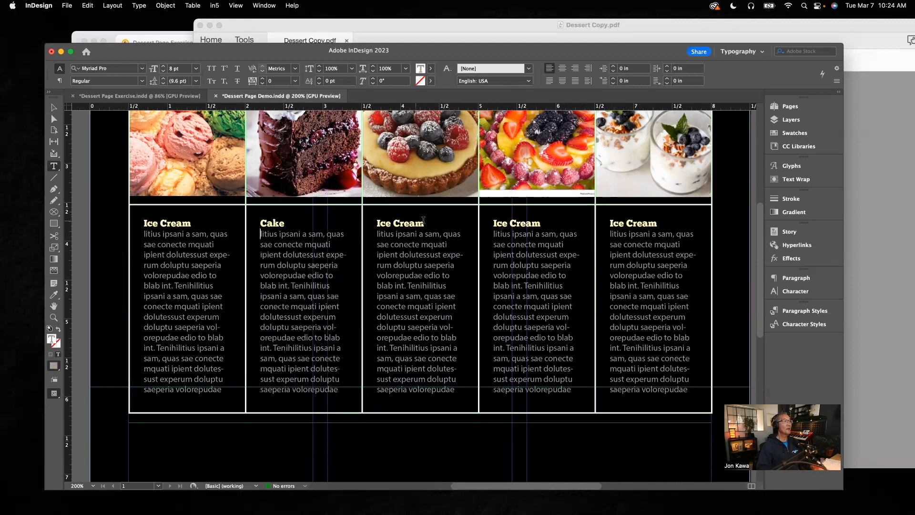
# Replace the heading in the third description cell with Pies on its own line
pyautogui.tripleClick(414, 222)
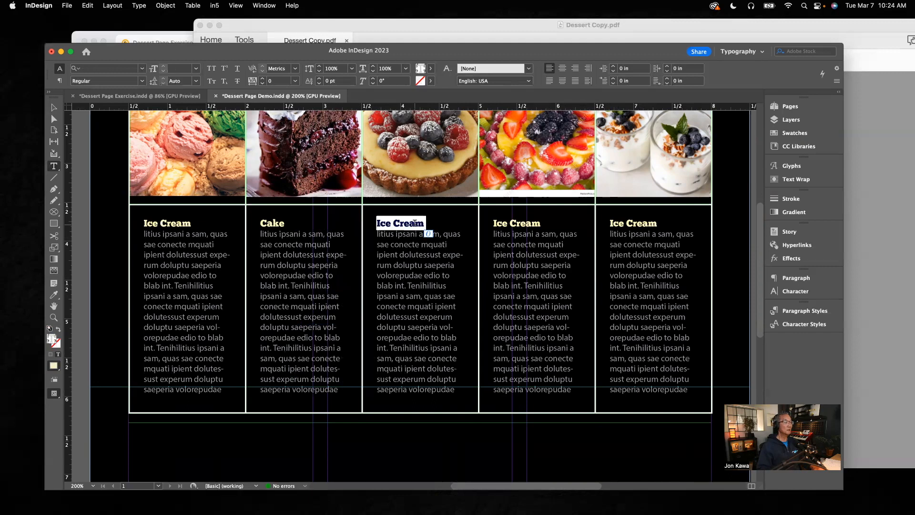
pyautogui.write('Pieslitius ipsani a sam,')
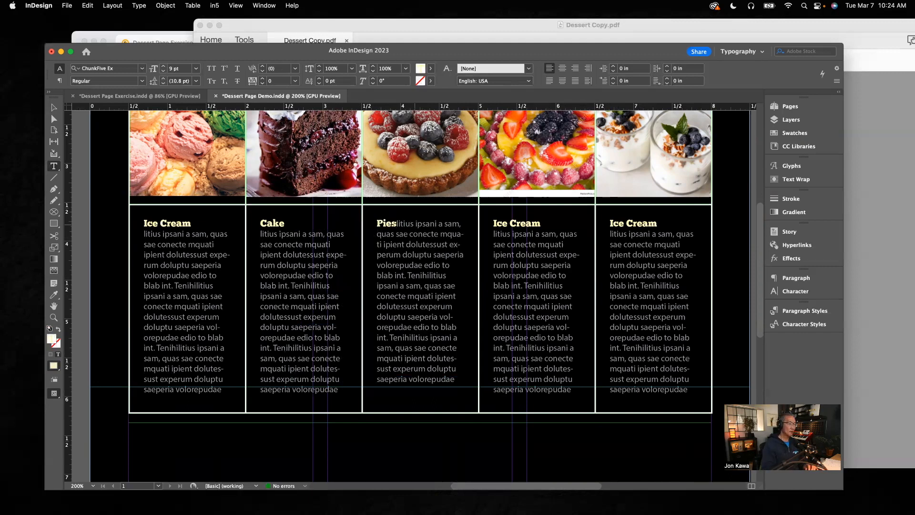
pyautogui.press('Return')
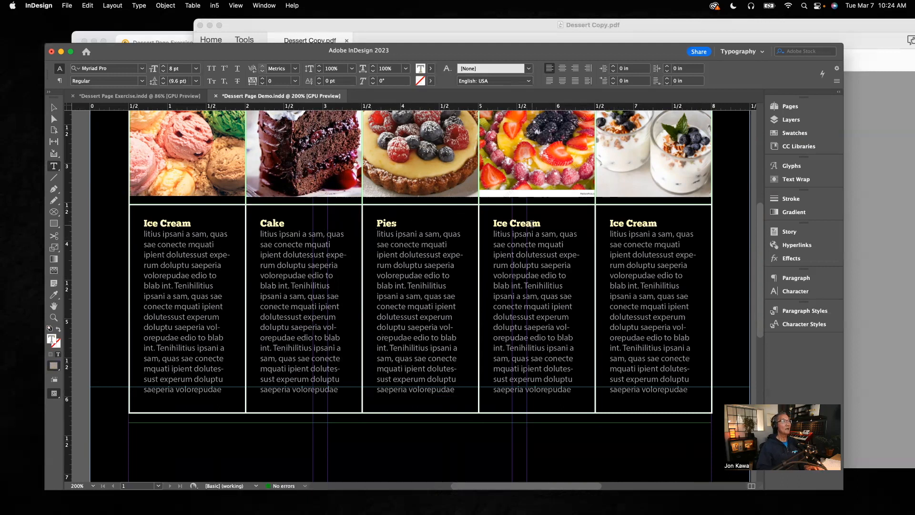
# Check the fourth heading in the sample document, then replace the fourth description cell's heading with Fruit on its own line
pyautogui.click(187, 96)
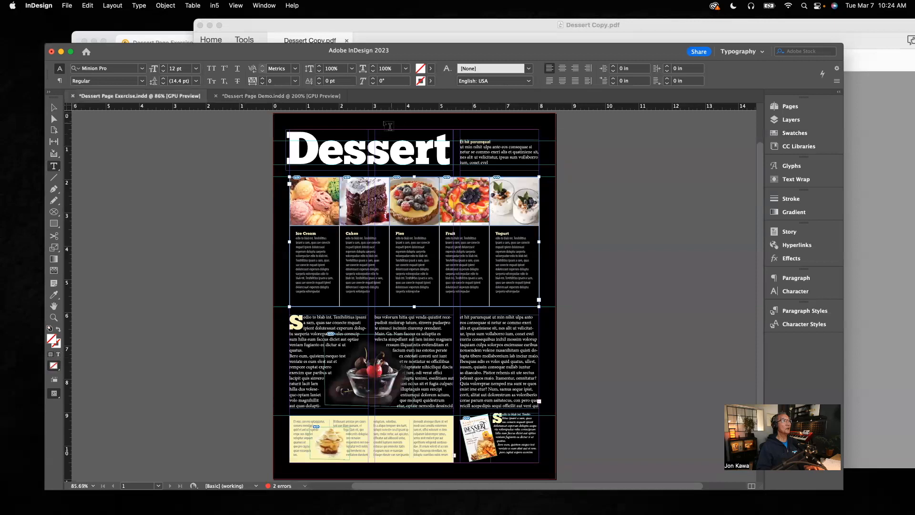
pyautogui.click(281, 95)
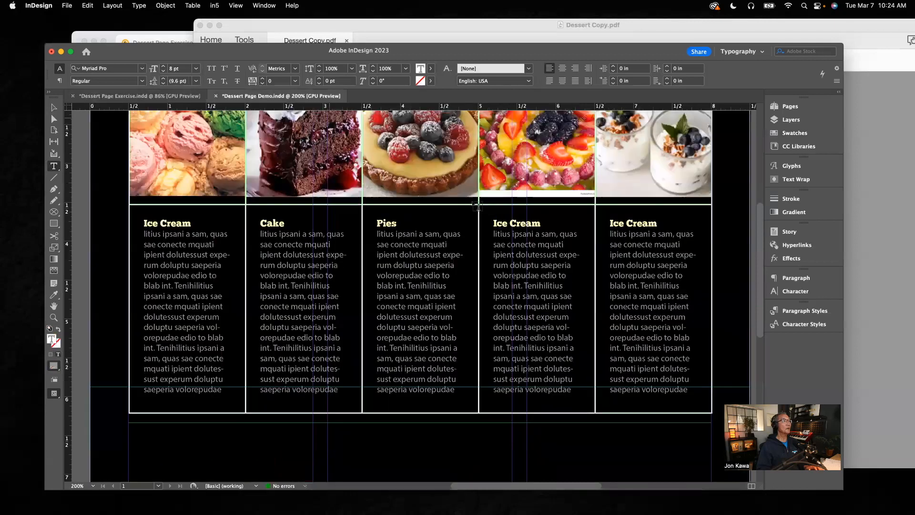
pyautogui.tripleClick(536, 223)
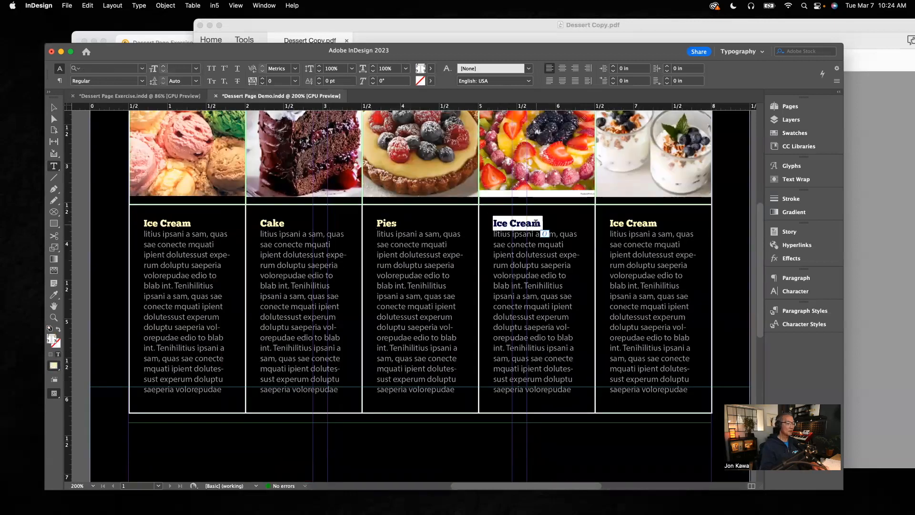
pyautogui.write('Fruit')
pyautogui.press('Return')
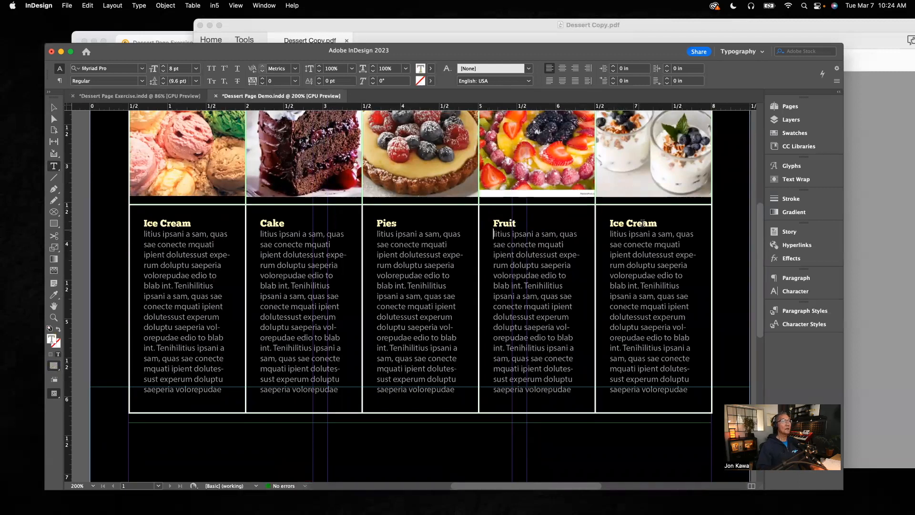
# Replace the heading in the fifth description cell with Yogurt, capitalized and on its own line
pyautogui.tripleClick(642, 222)
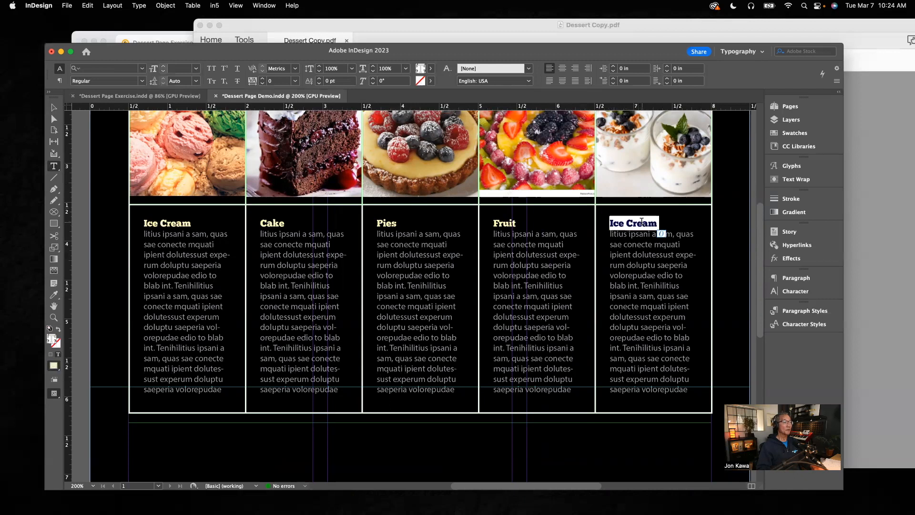
pyautogui.write('yogur')
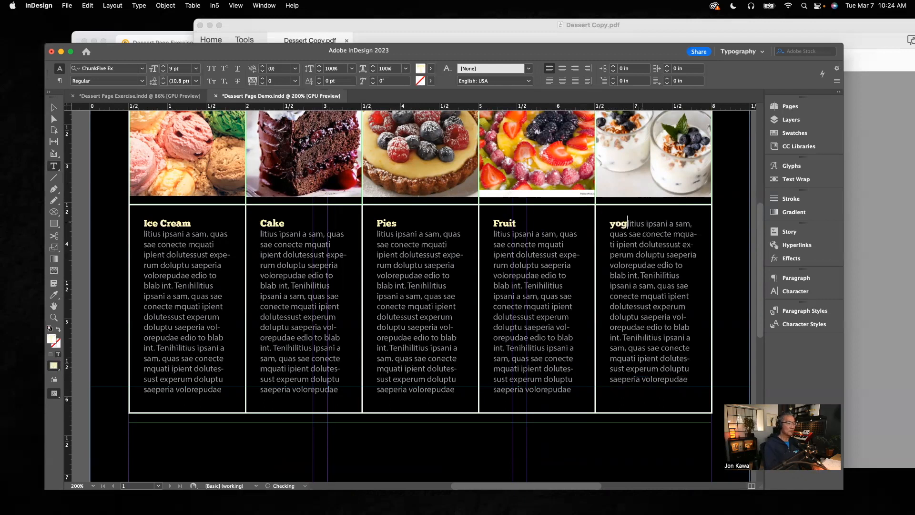
pyautogui.write('t')
pyautogui.press('BackSpace')
pyautogui.press('BackSpace')
pyautogui.press('BackSpace')
pyautogui.press('BackSpace')
pyautogui.press('BackSpace')
pyautogui.press('BackSpace')
pyautogui.write('Yogur')
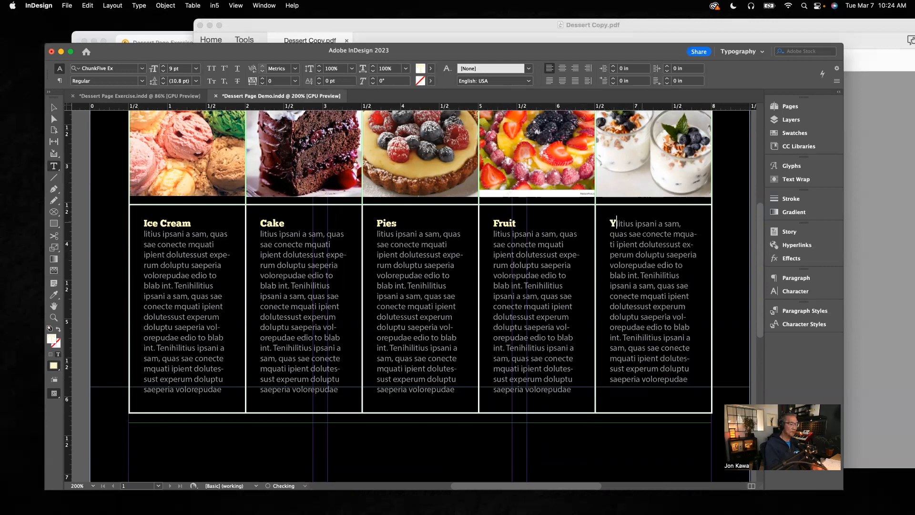
pyautogui.write('t')
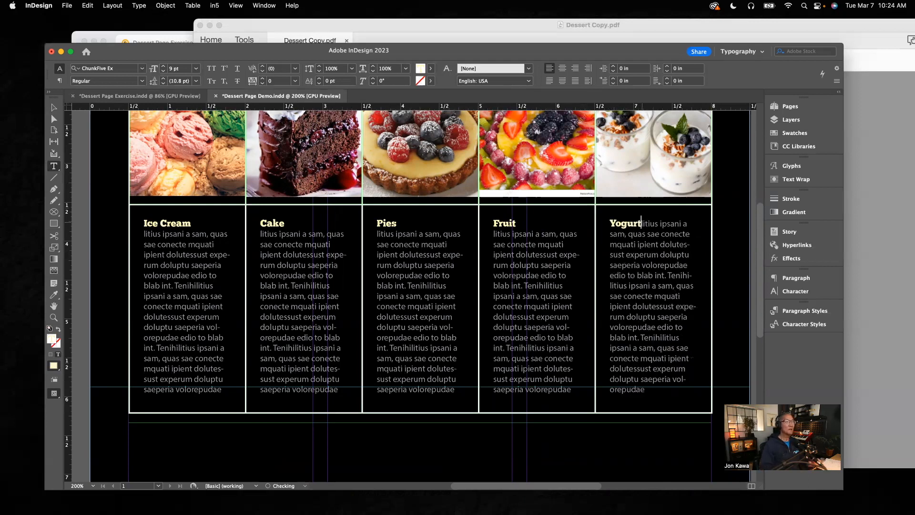
pyautogui.press('Return')
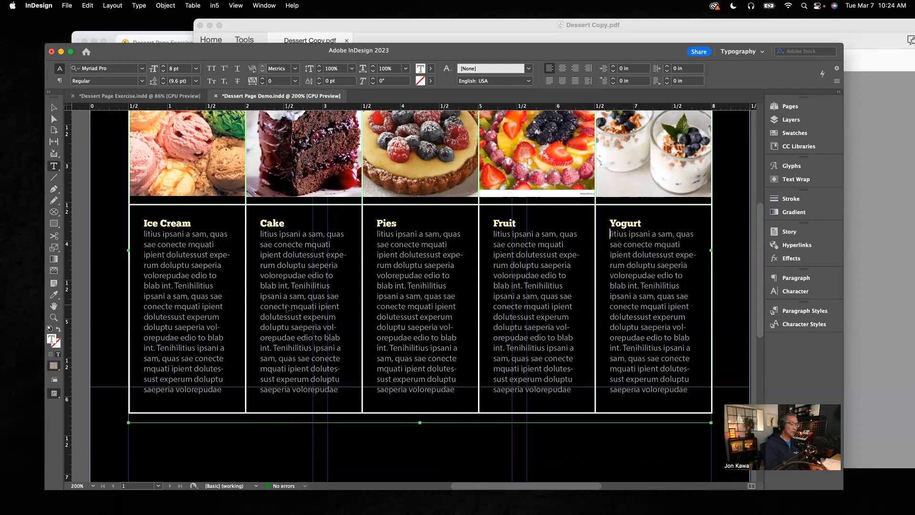
# Fit the page in the window and review the finished table in preview mode without guides
pyautogui.press('super+0')
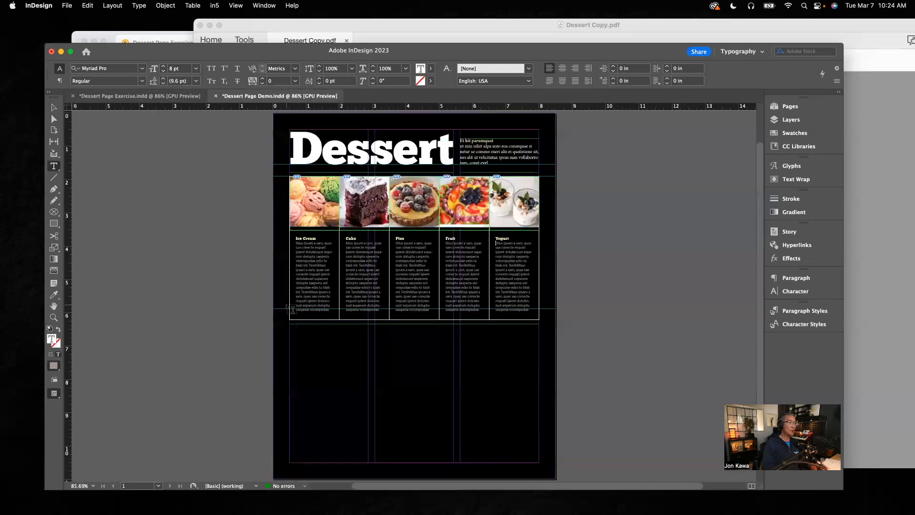
pyautogui.click(53, 108)
pyautogui.click(230, 187)
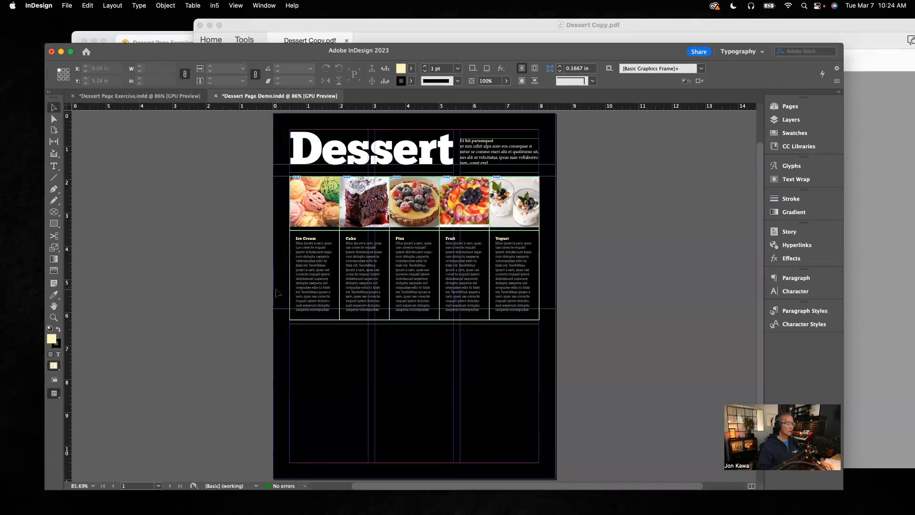
pyautogui.press('w')
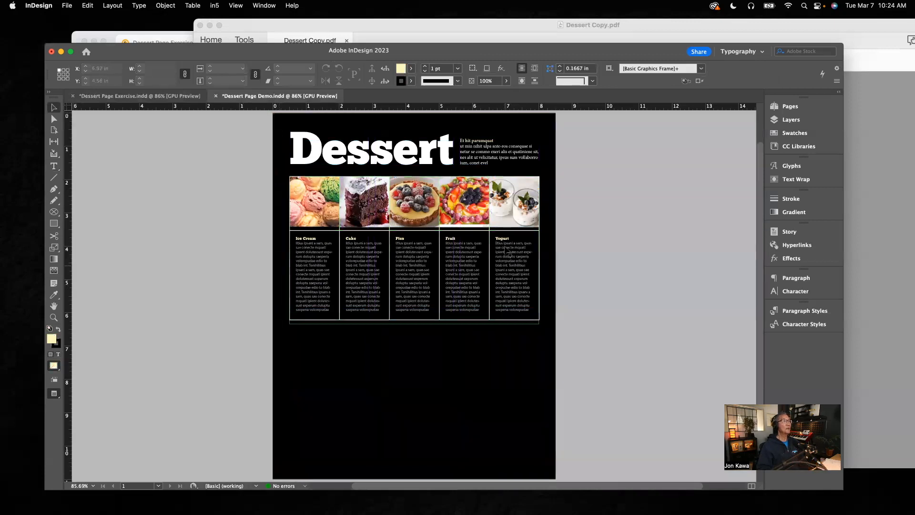
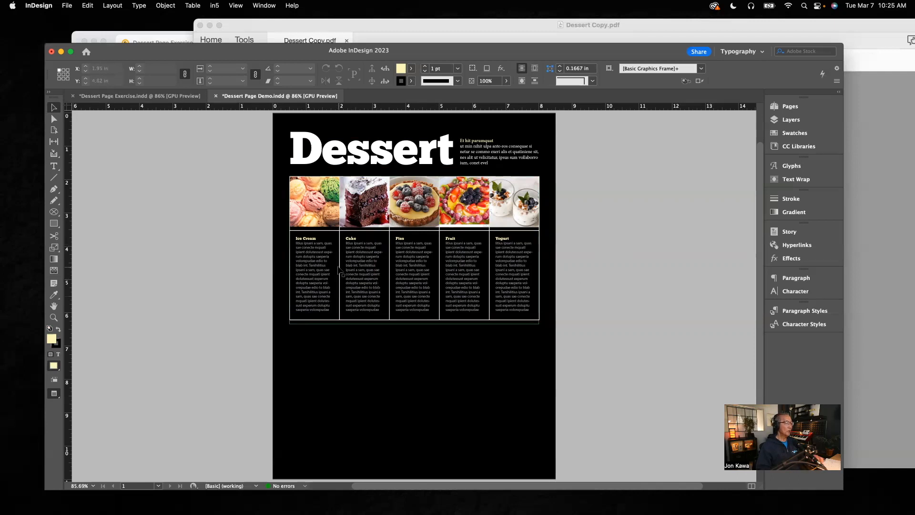
pyautogui.press('w')
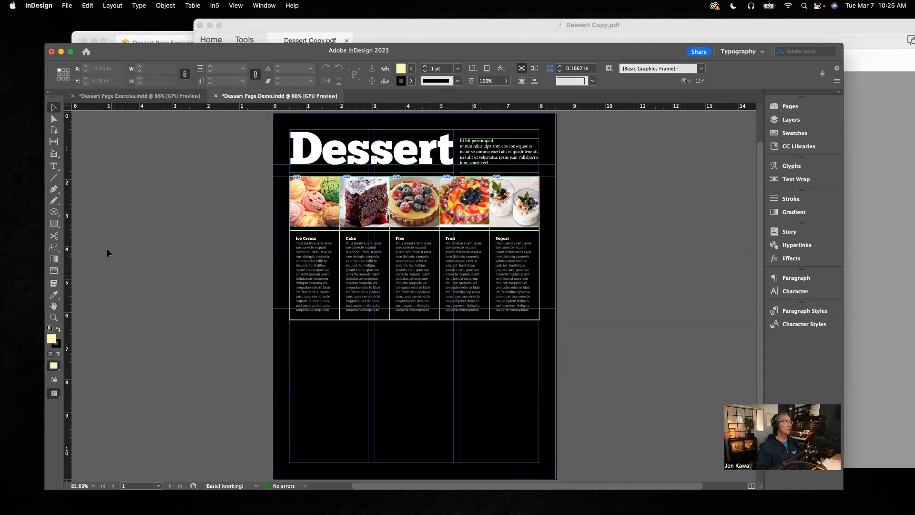
# Draw a margin-to-margin text frame below the table and paste in the Main Article text copied from Dessert Copy.pdf in Acrobat
pyautogui.click(54, 166)
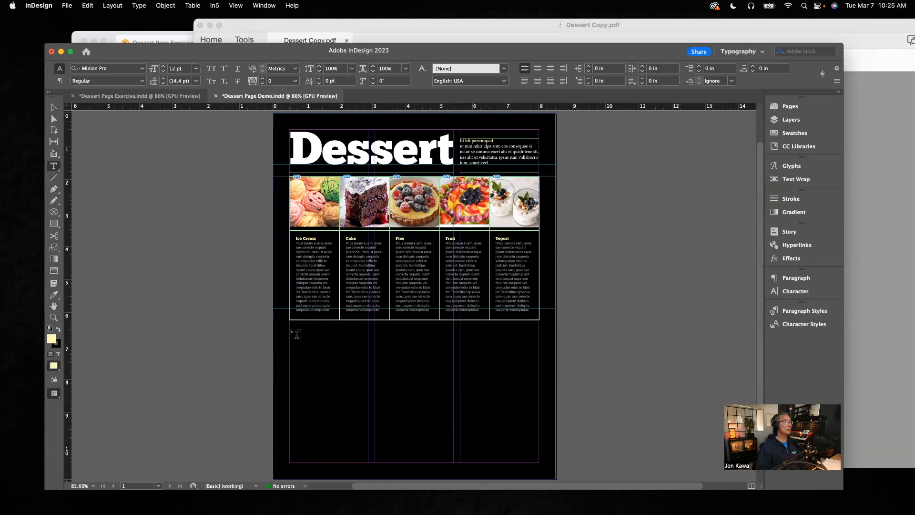
pyautogui.moveTo(290, 329); pyautogui.dragTo(538, 435)
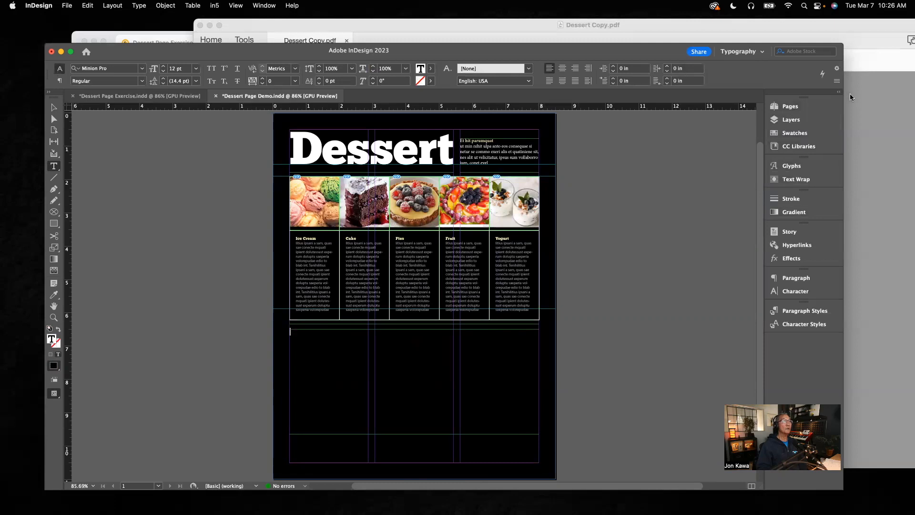
pyautogui.click(514, 32)
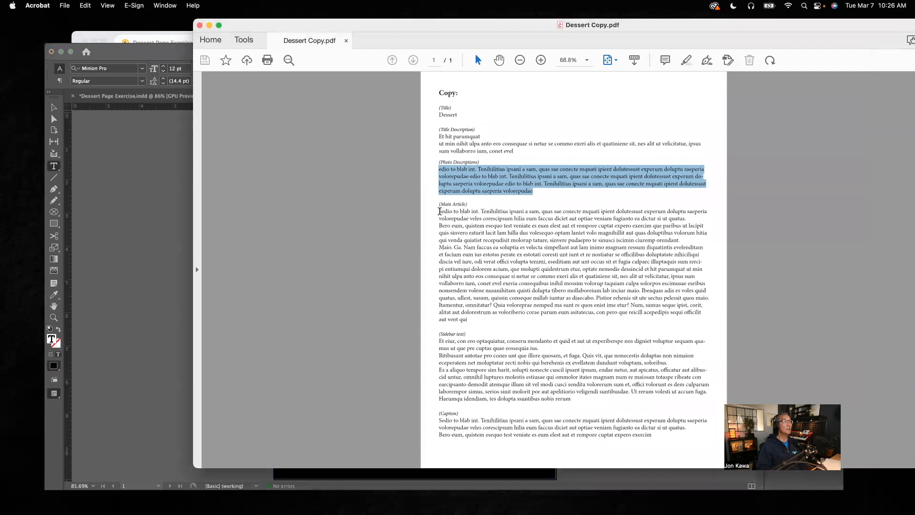
pyautogui.moveTo(439, 211); pyautogui.dragTo(471, 322)
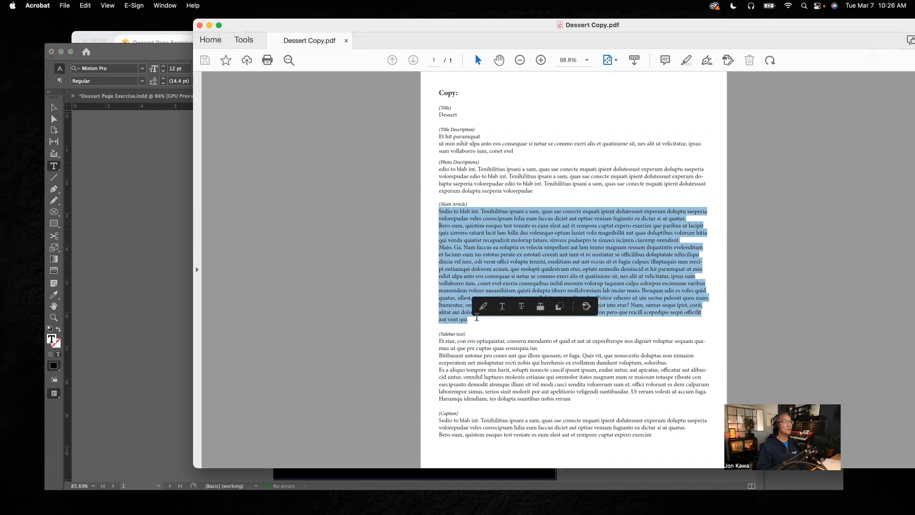
pyautogui.click(165, 234)
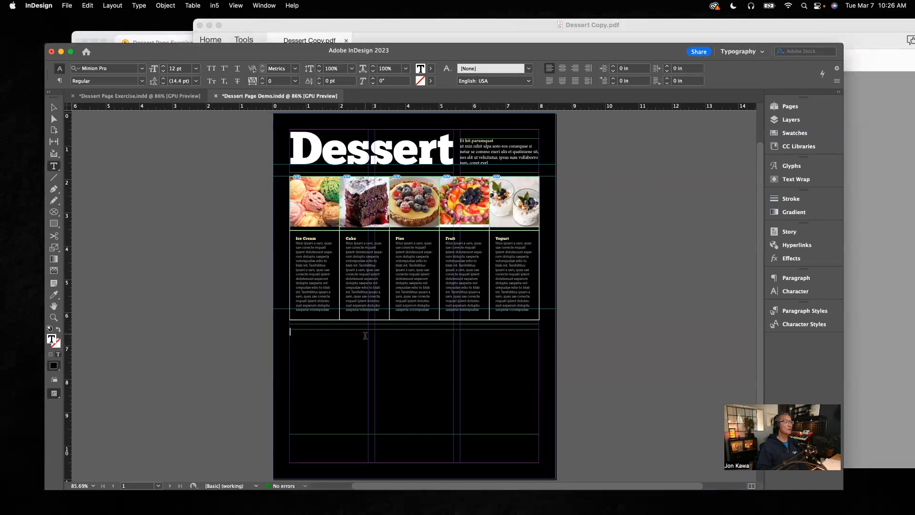
pyautogui.press('super+v')
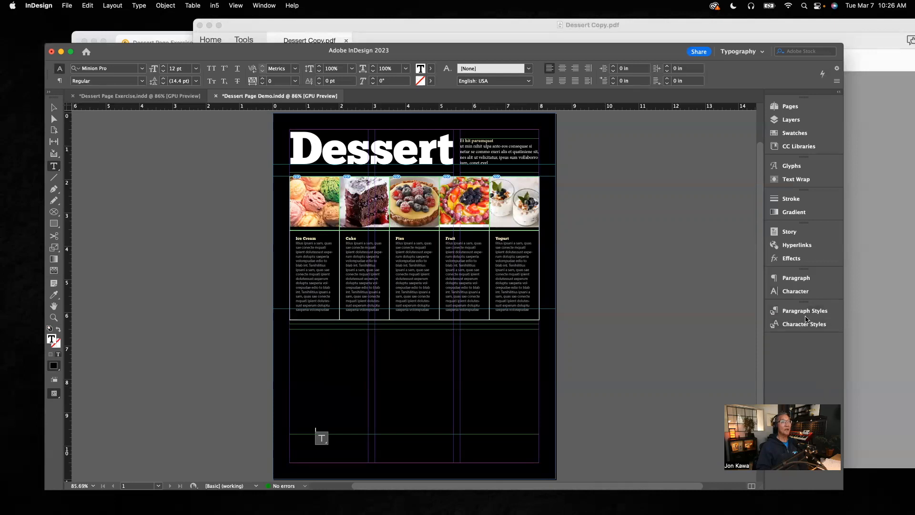
# Hide the Background layer and apply the Main article paragraph style to all the pasted article text
pyautogui.click(794, 122)
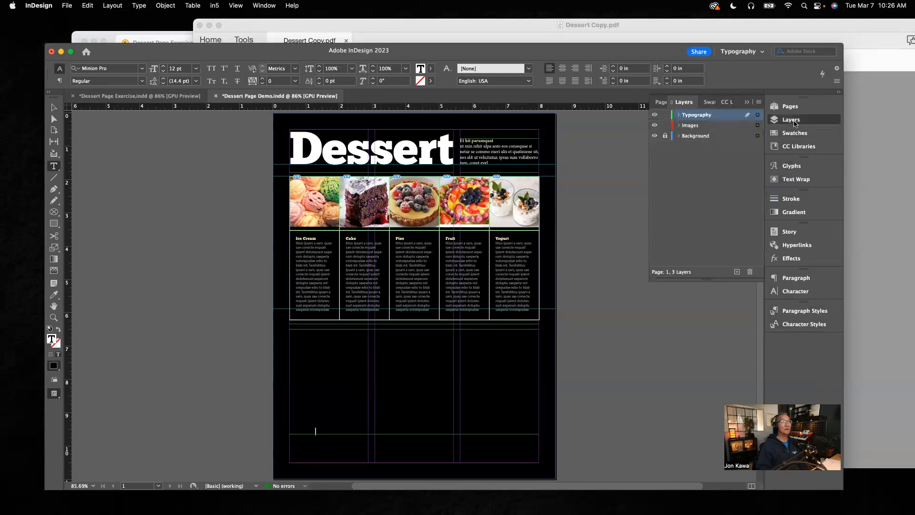
pyautogui.click(655, 136)
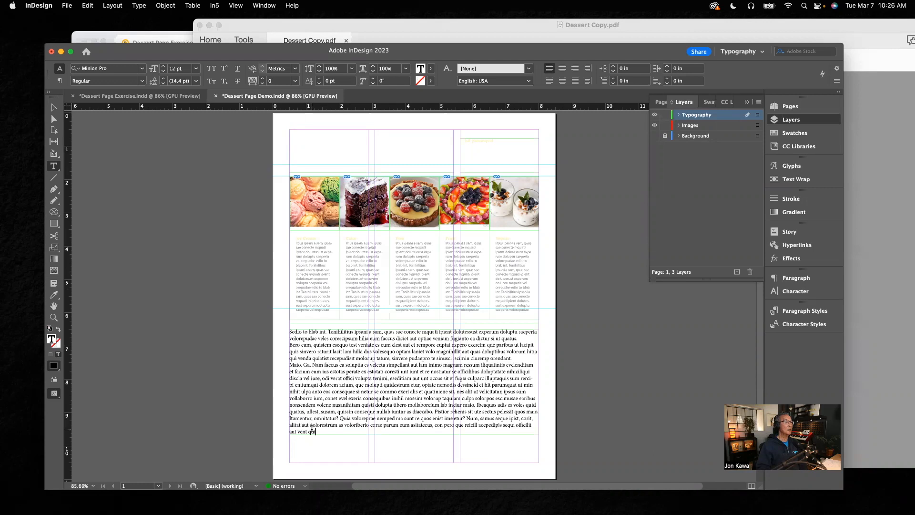
pyautogui.moveTo(318, 432); pyautogui.dragTo(273, 330)
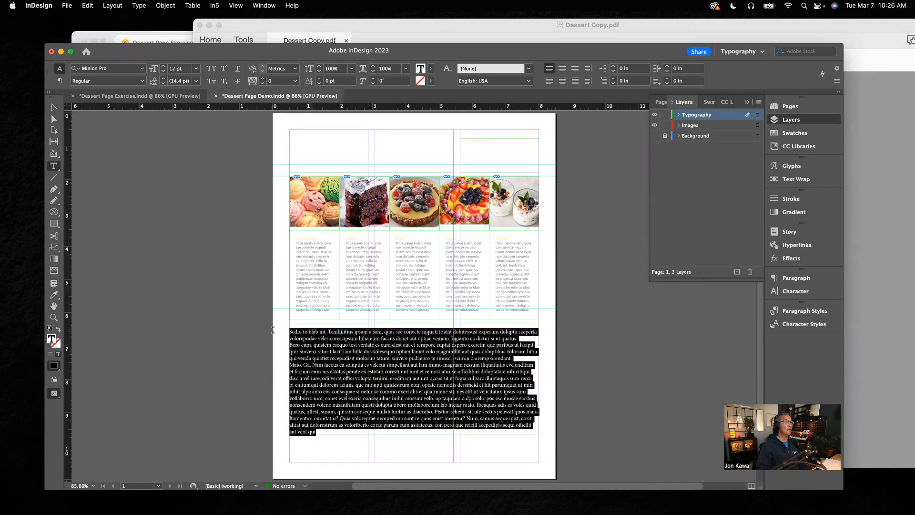
pyautogui.click(798, 312)
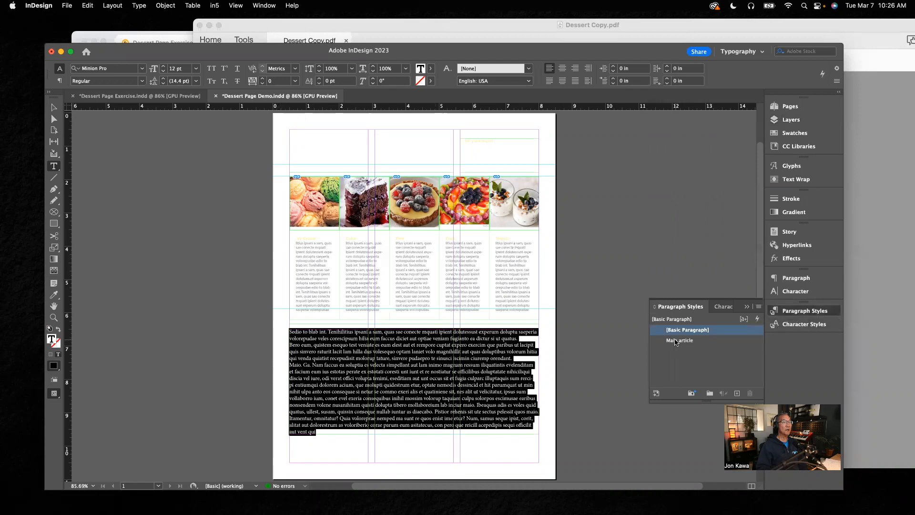
pyautogui.click(688, 341)
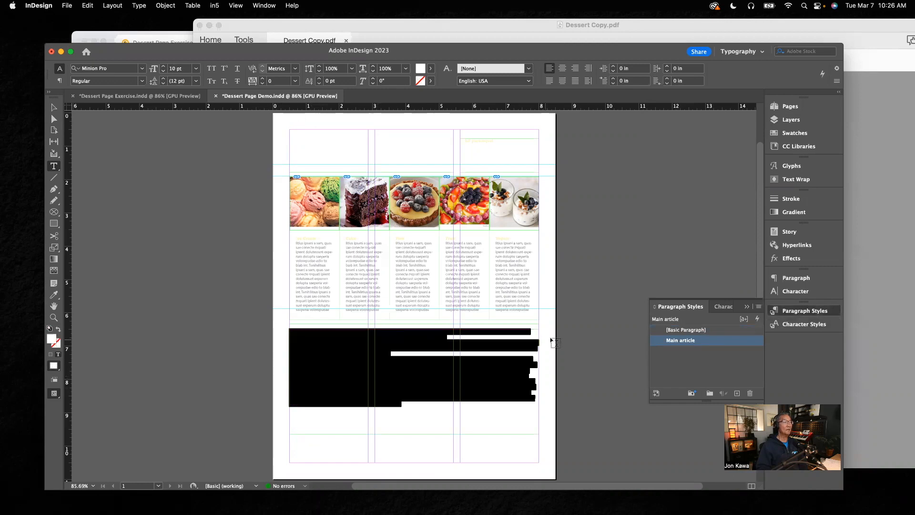
# Deselect the main article text and make the Background layer visible
pyautogui.click(596, 338)
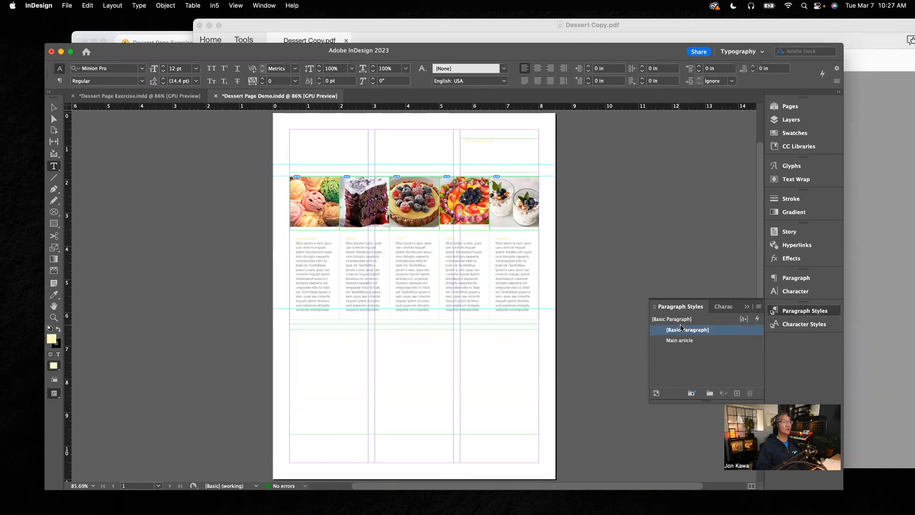
pyautogui.click(795, 120)
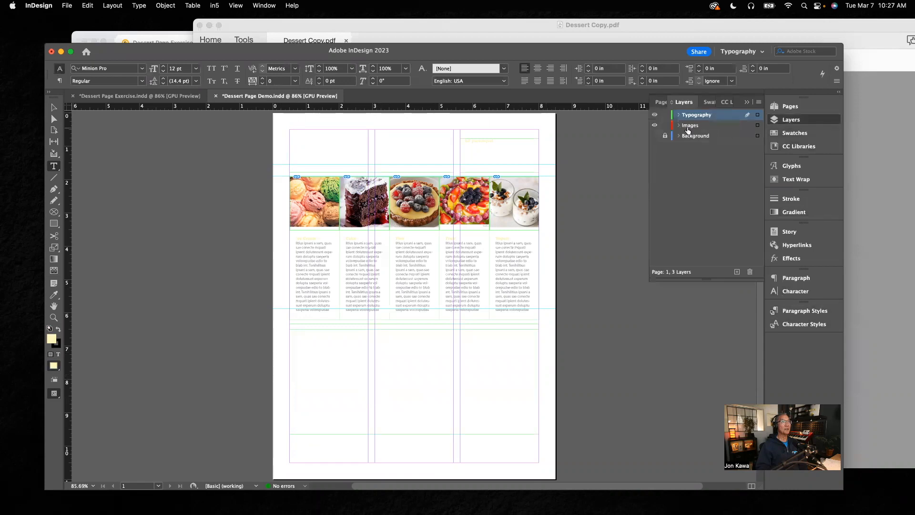
pyautogui.click(655, 136)
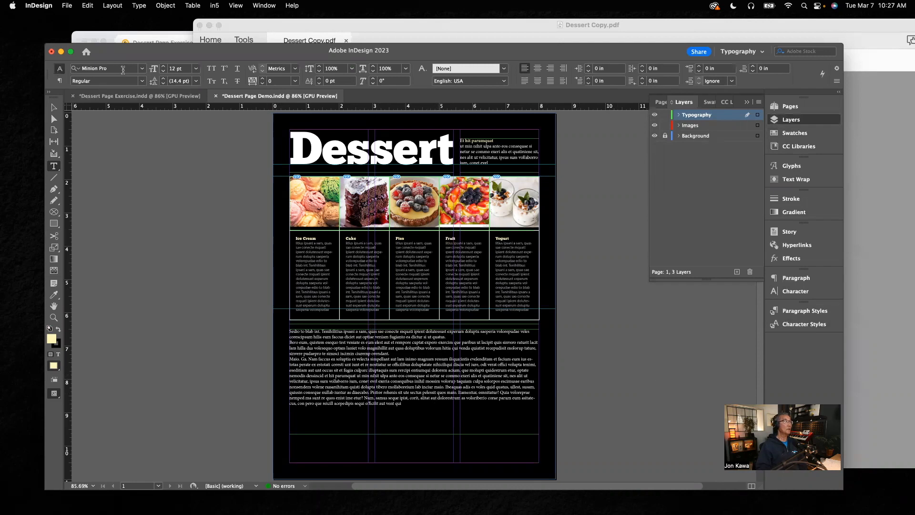
# Using the Dessert Page Exercise layout as reference, resize the main article frame to the first column, 2.375 in wide by 2.52 in high
pyautogui.click(141, 95)
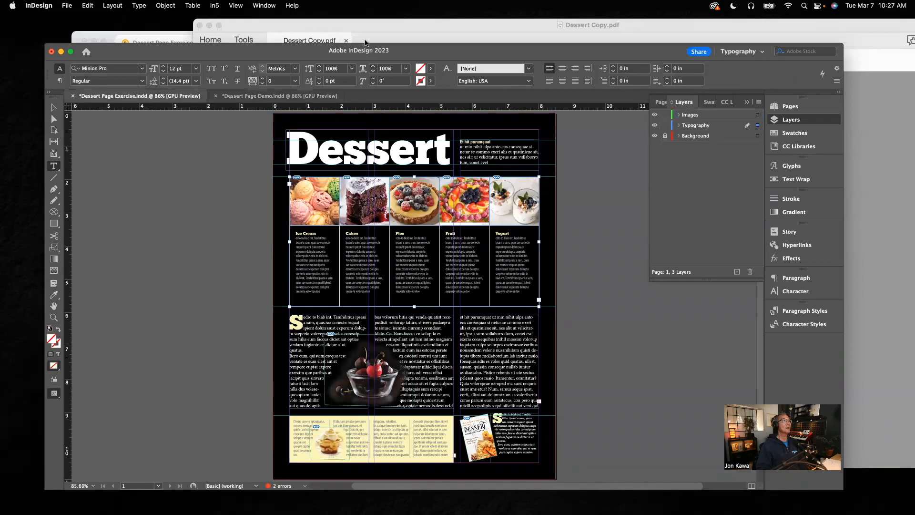
pyautogui.click(283, 99)
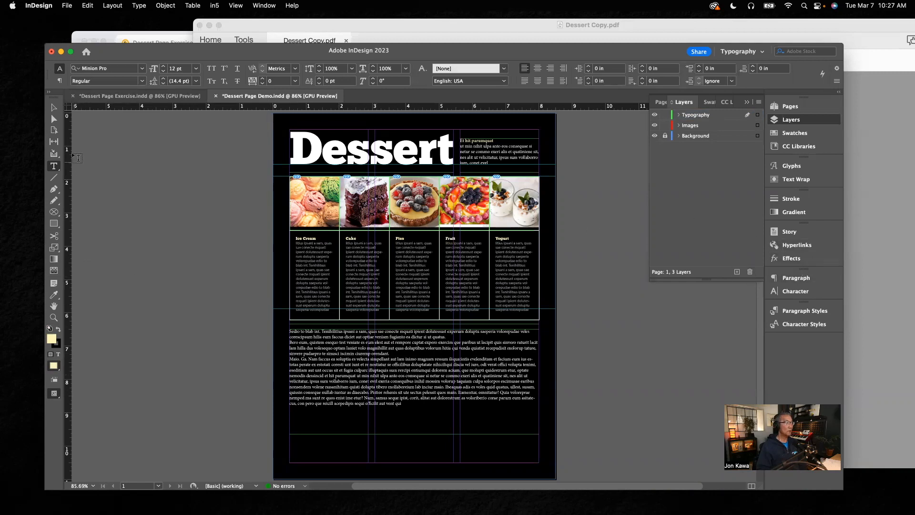
pyautogui.click(55, 108)
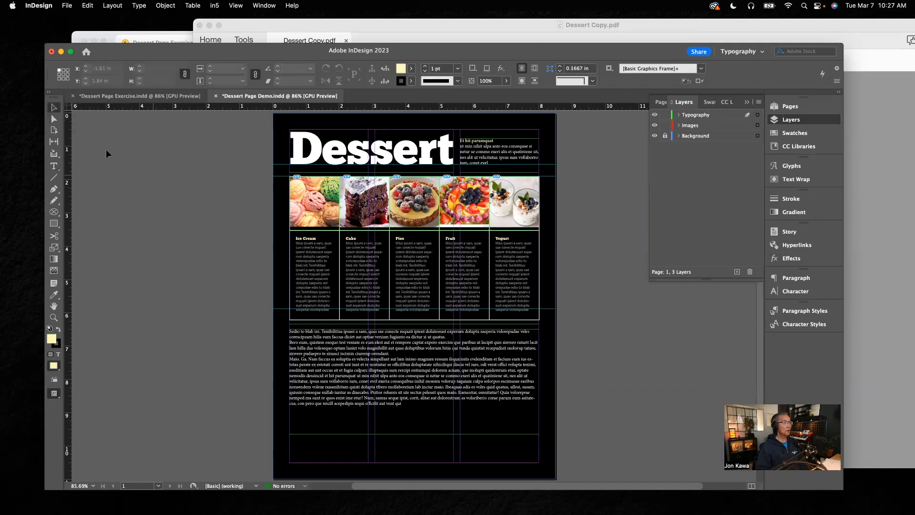
pyautogui.click(498, 383)
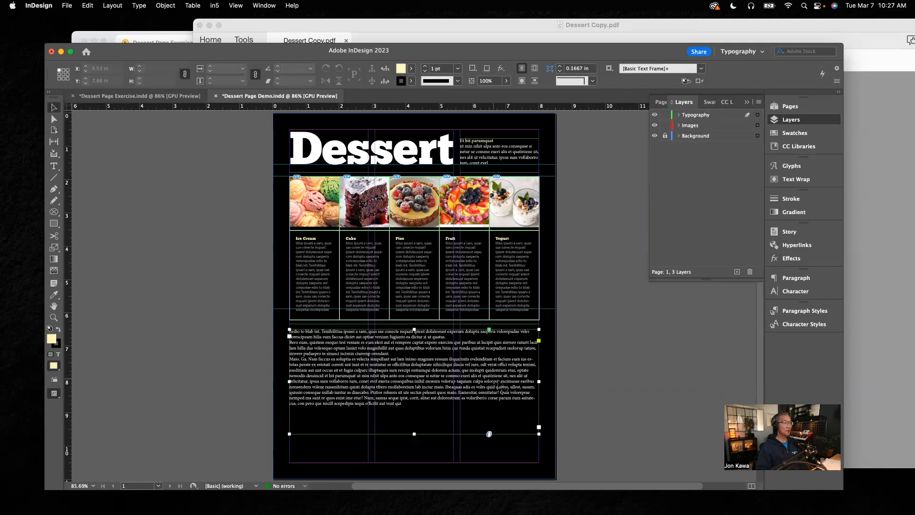
pyautogui.moveTo(539, 381); pyautogui.dragTo(373, 371)
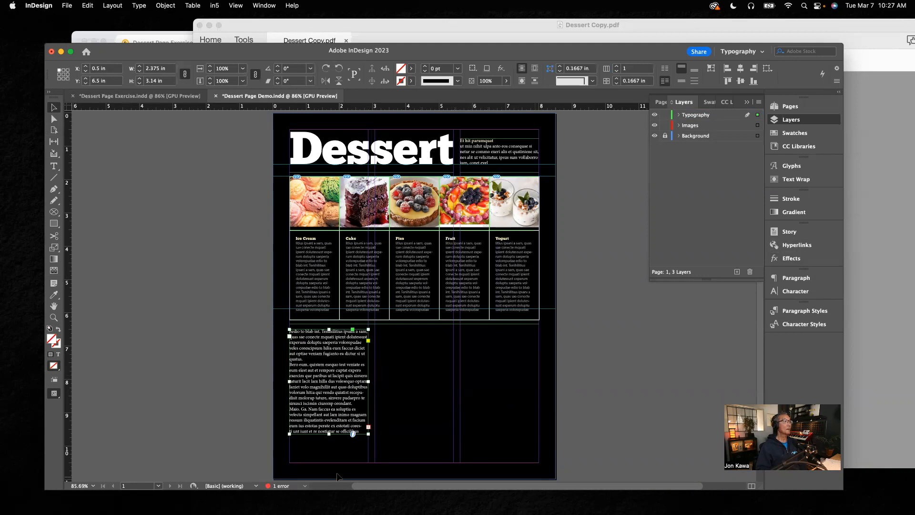
pyautogui.moveTo(328, 434); pyautogui.dragTo(327, 413)
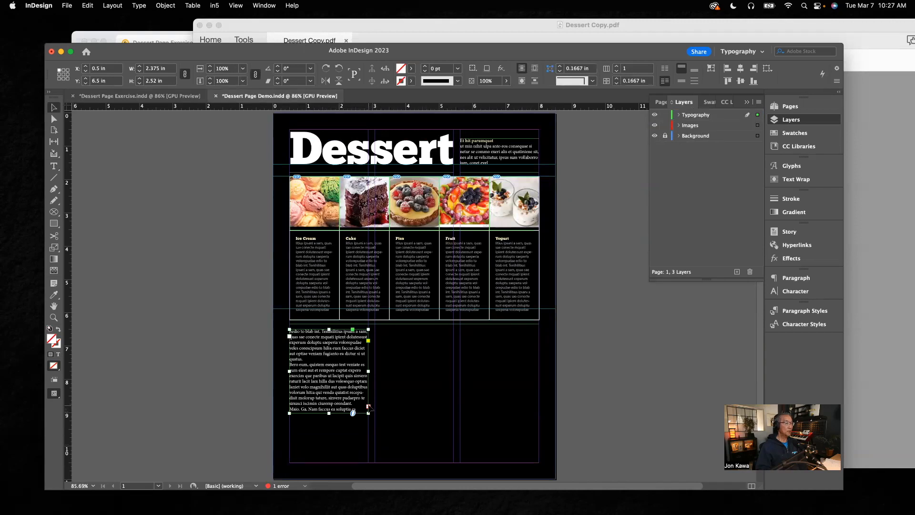
# Thread the article's overset text into two new 2.375 by 2.52 in frames in the second and third columns
pyautogui.click(369, 407)
pyautogui.moveTo(374, 329); pyautogui.dragTo(453, 413)
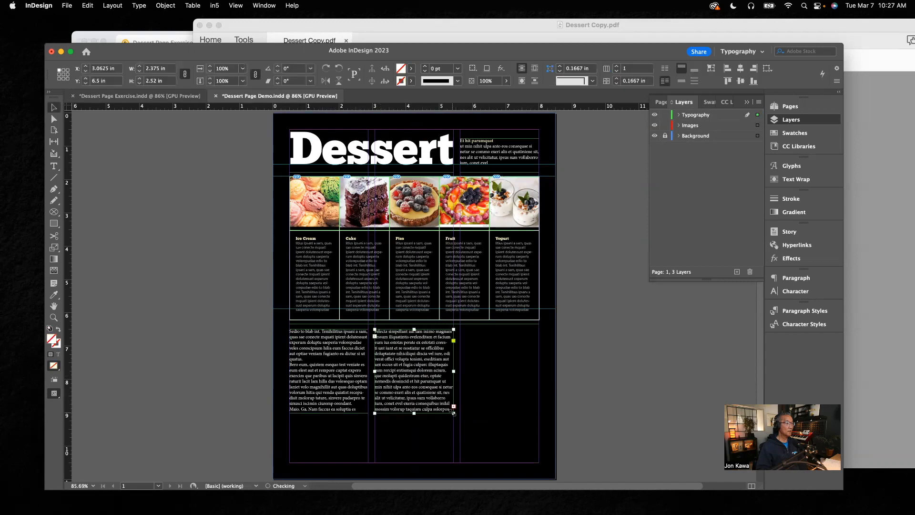
pyautogui.click(454, 407)
pyautogui.moveTo(461, 329); pyautogui.dragTo(539, 412)
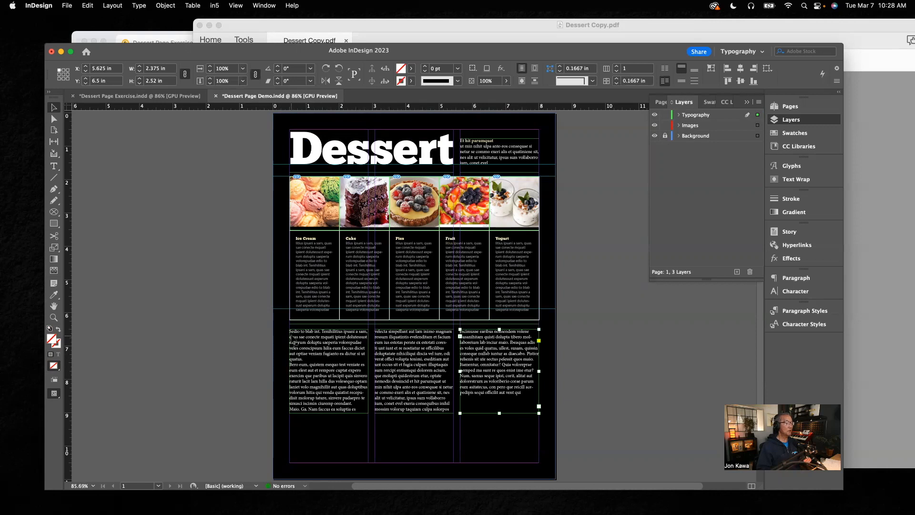
# Set the font of the article's opening letter S to ChunkFive Ex
pyautogui.click(54, 166)
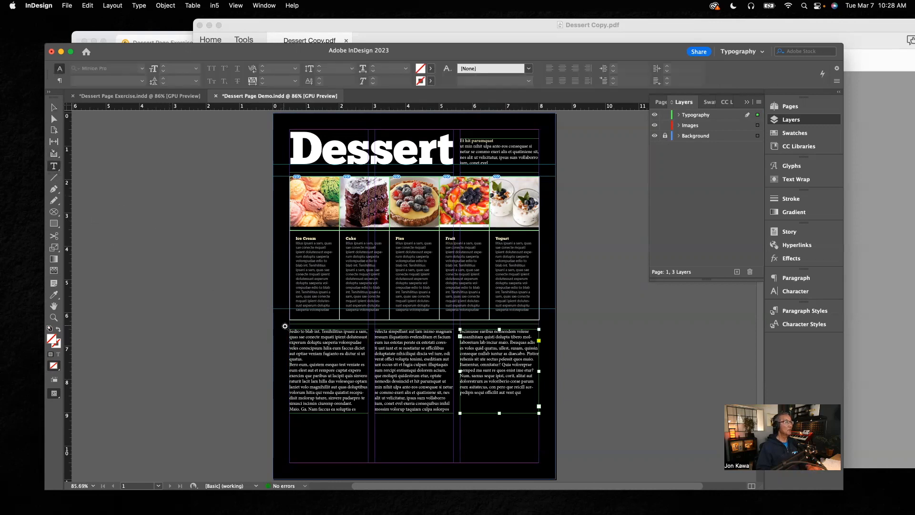
pyautogui.scroll(3, 305, 343)
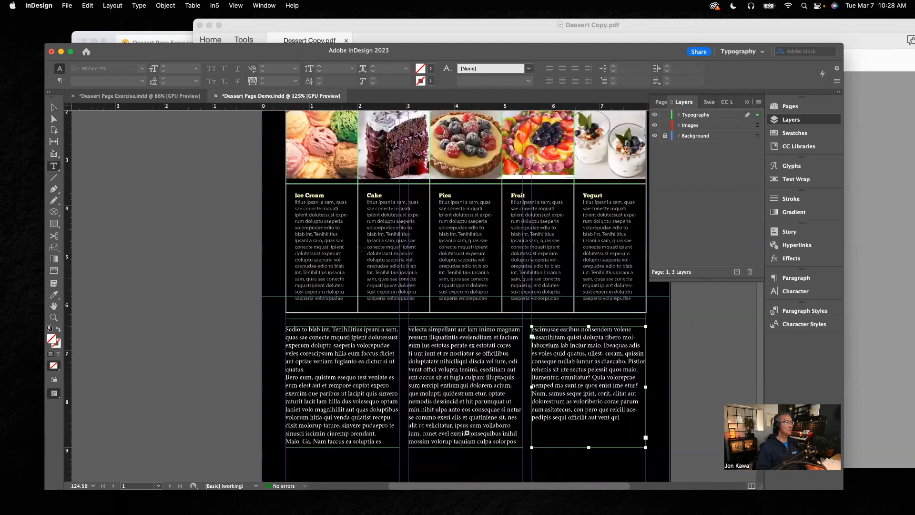
pyautogui.scroll(4, 323, 359)
pyautogui.moveTo(270, 317); pyautogui.dragTo(265, 318)
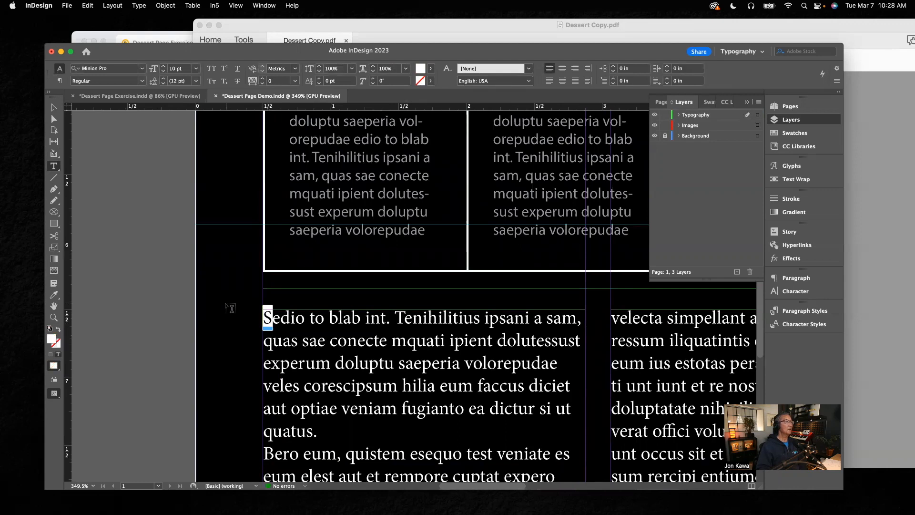
pyautogui.click(142, 68)
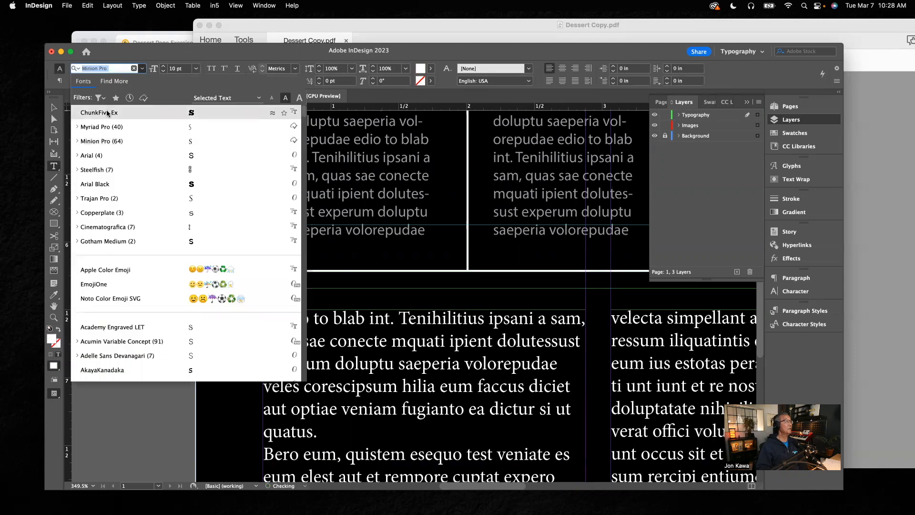
pyautogui.click(107, 112)
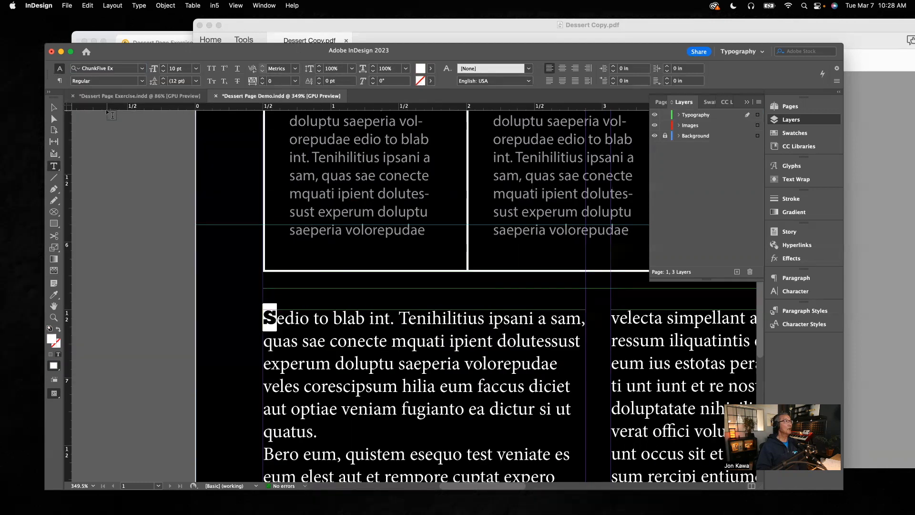
# Following the drop cap in the exercise document, give the article's first paragraph a one-character drop cap three lines deep
pyautogui.click(130, 97)
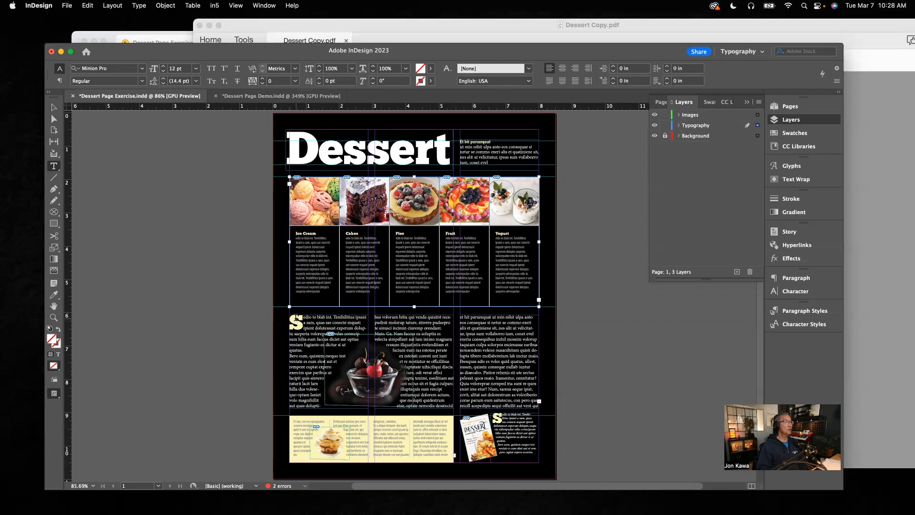
pyautogui.click(283, 97)
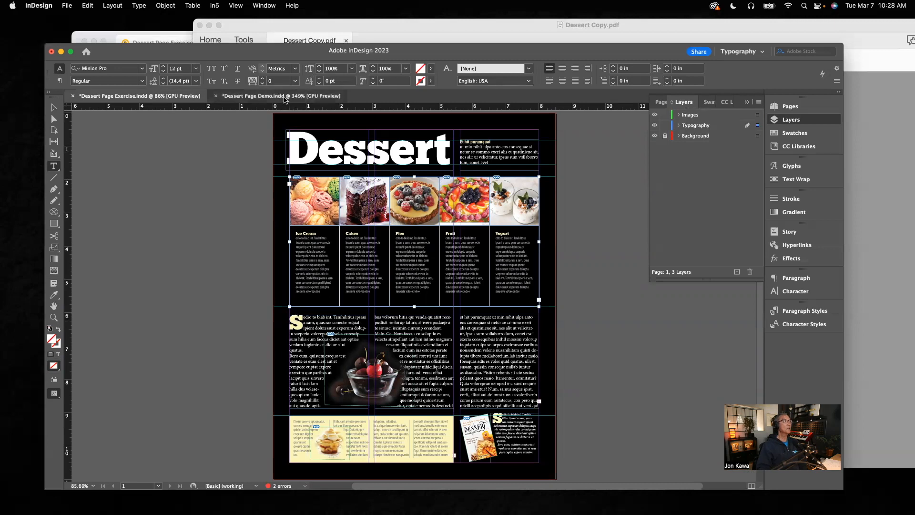
pyautogui.click(59, 82)
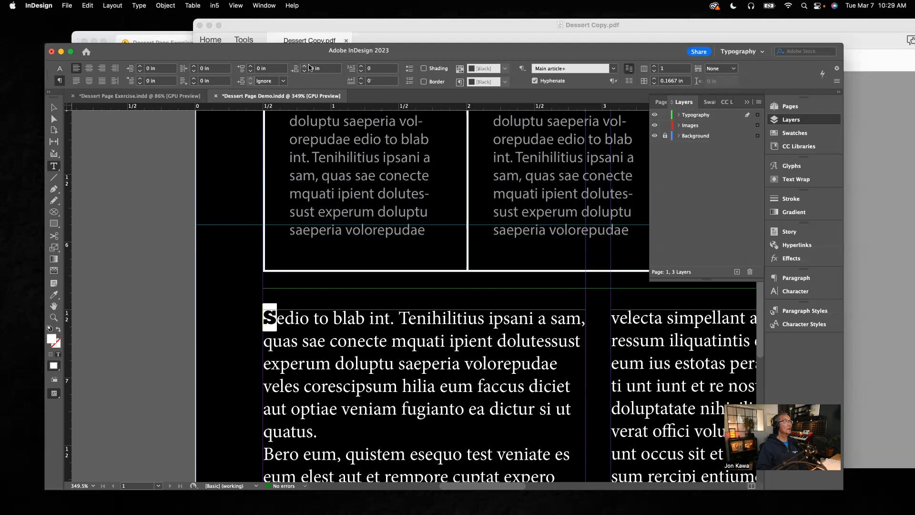
pyautogui.click(361, 67)
pyautogui.click(361, 79)
pyautogui.click(361, 79)
pyautogui.click(361, 79)
pyautogui.click(361, 84)
pyautogui.click(362, 67)
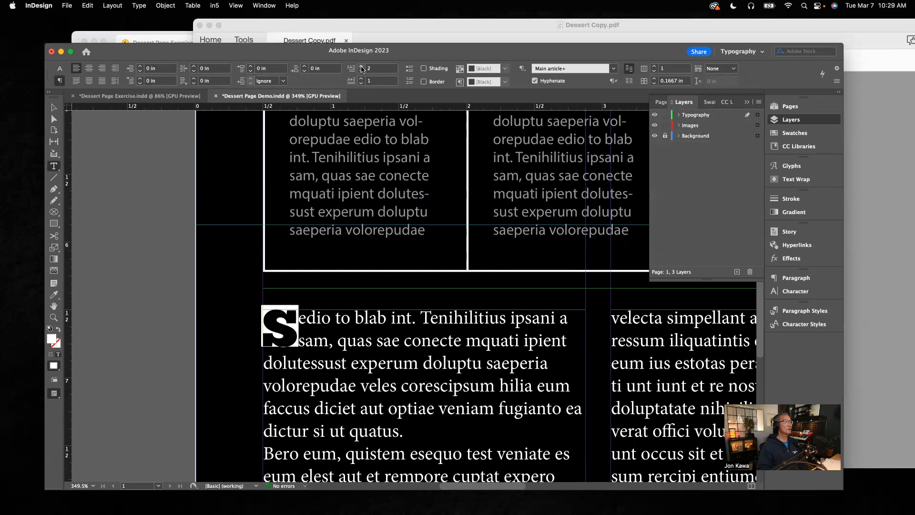
pyautogui.click(362, 67)
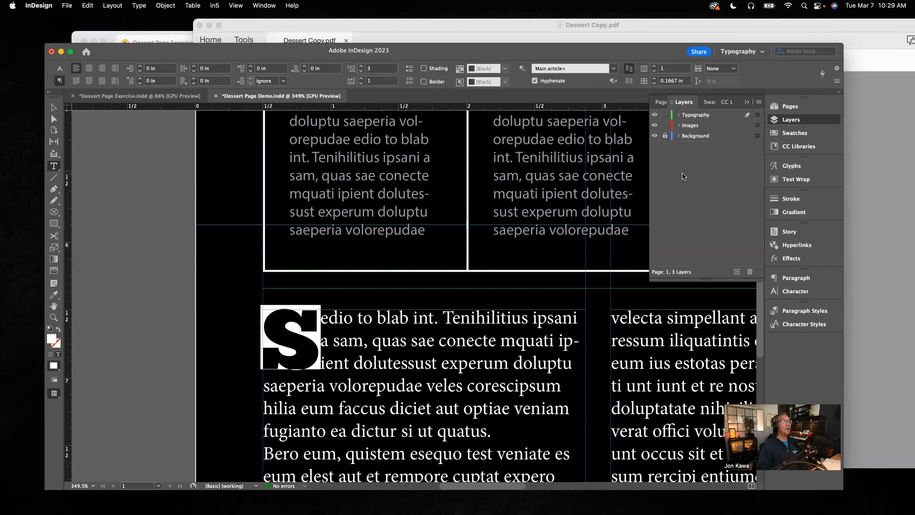
# Color the drop cap S with the Dessert Page Yellow swatch and deselect it
pyautogui.click(803, 132)
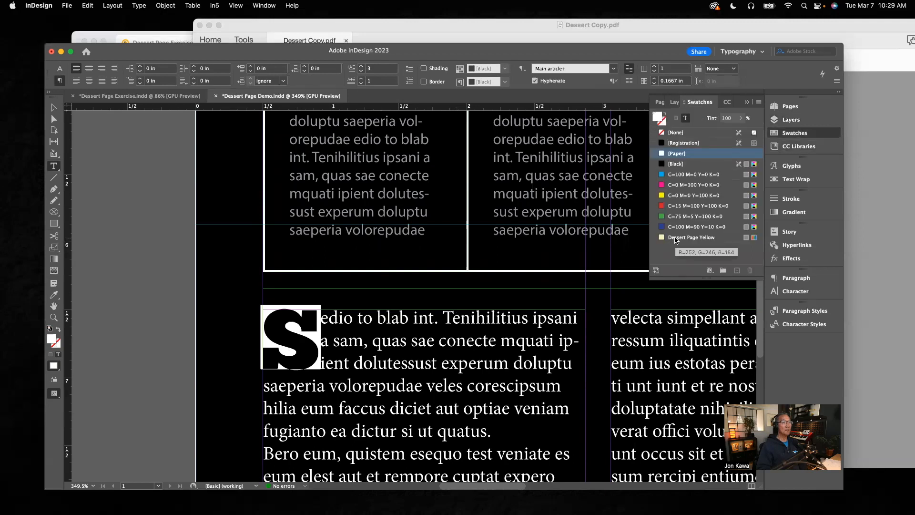
pyautogui.click(674, 239)
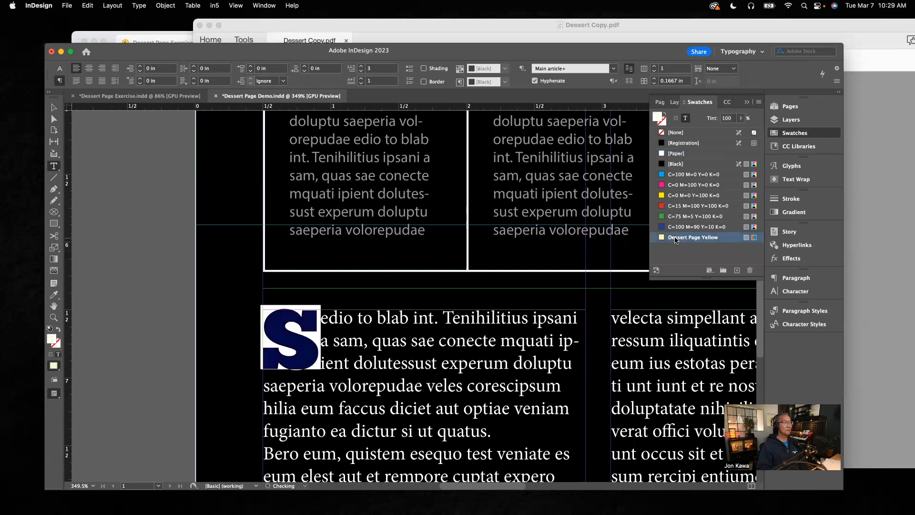
pyautogui.click(177, 221)
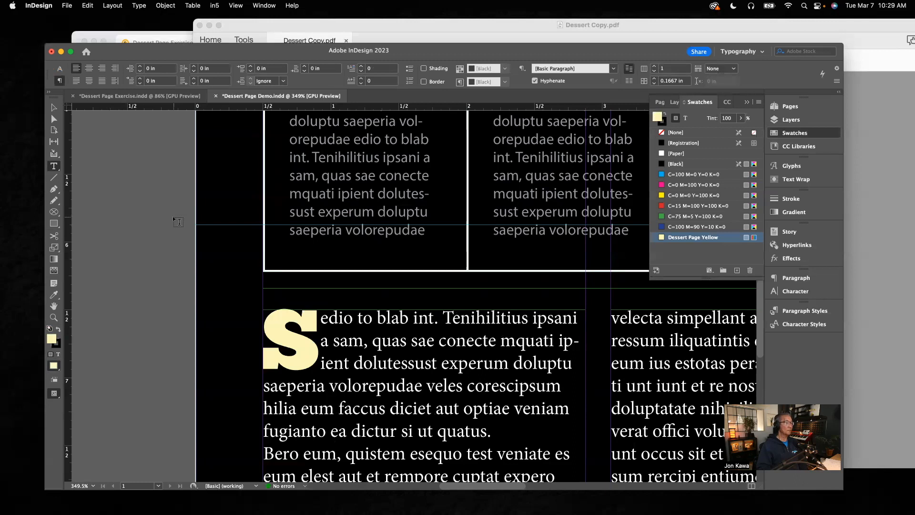
# Place cherriesisolateddarkest.png from the Images folder on the pasteboard beside the page, about 2.09 in wide by 1.71 in high
pyautogui.press('super+0')
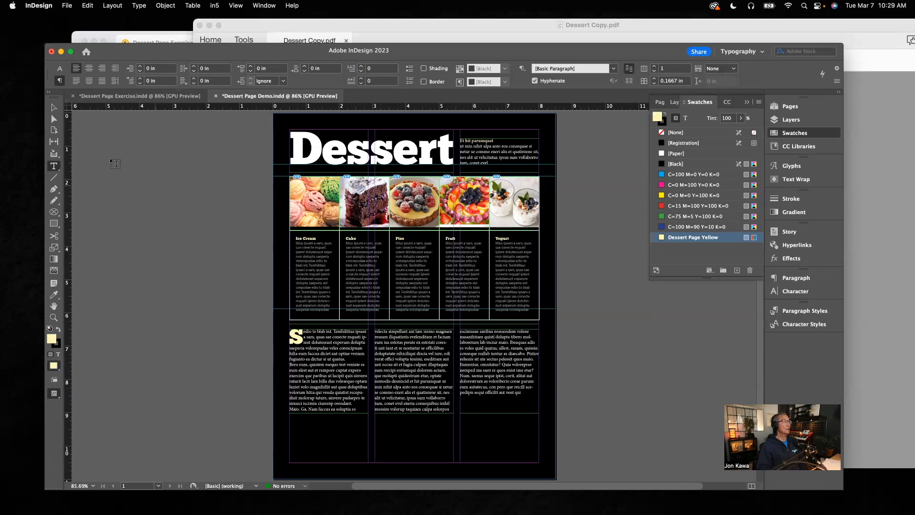
pyautogui.click(54, 108)
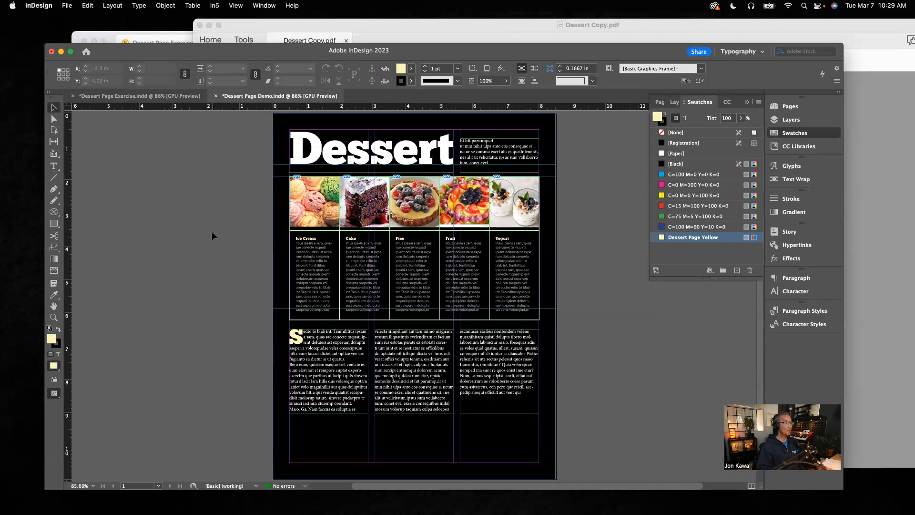
pyautogui.press('super+d')
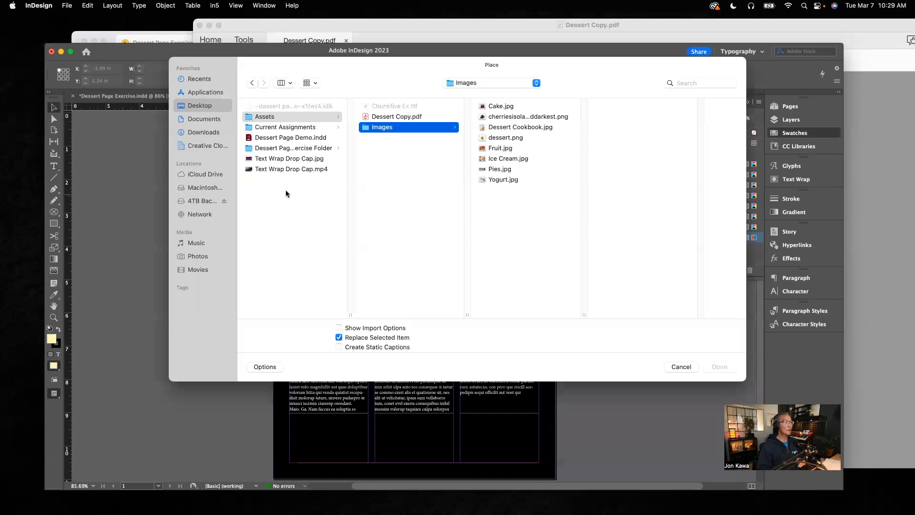
pyautogui.click(503, 118)
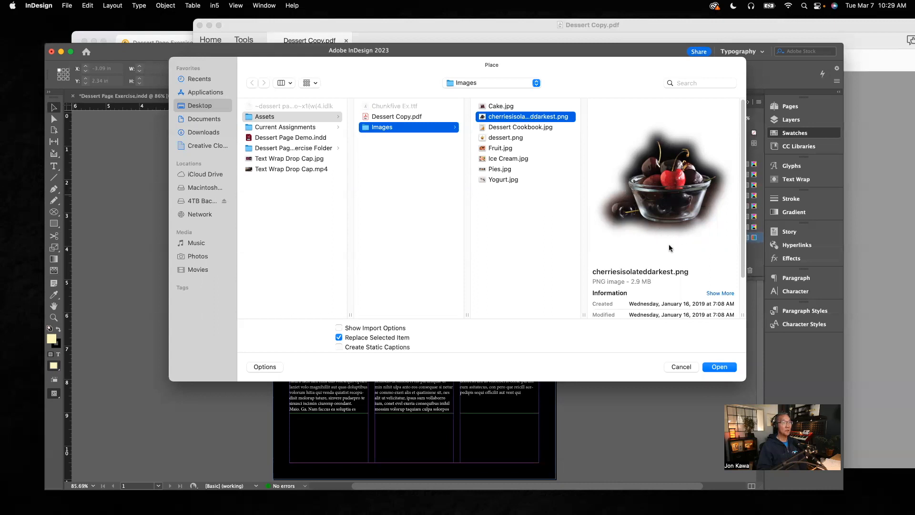
pyautogui.click(718, 367)
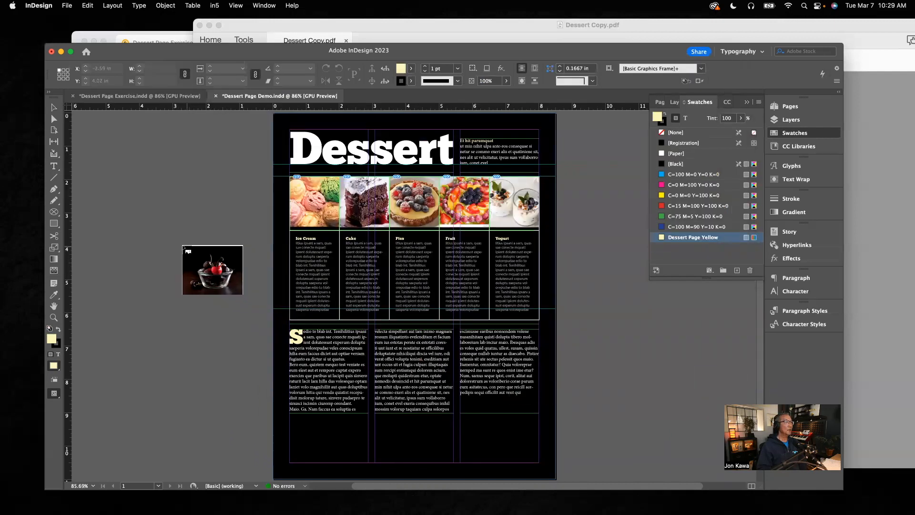
pyautogui.moveTo(170, 244); pyautogui.dragTo(240, 300)
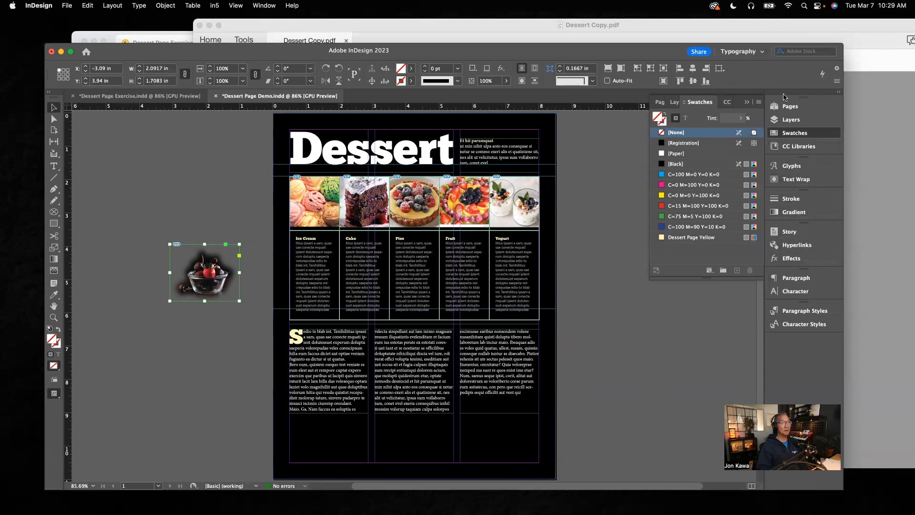
# Wrap text around the cherries image's object shape, with the contour type set to Select Subject
pyautogui.click(795, 179)
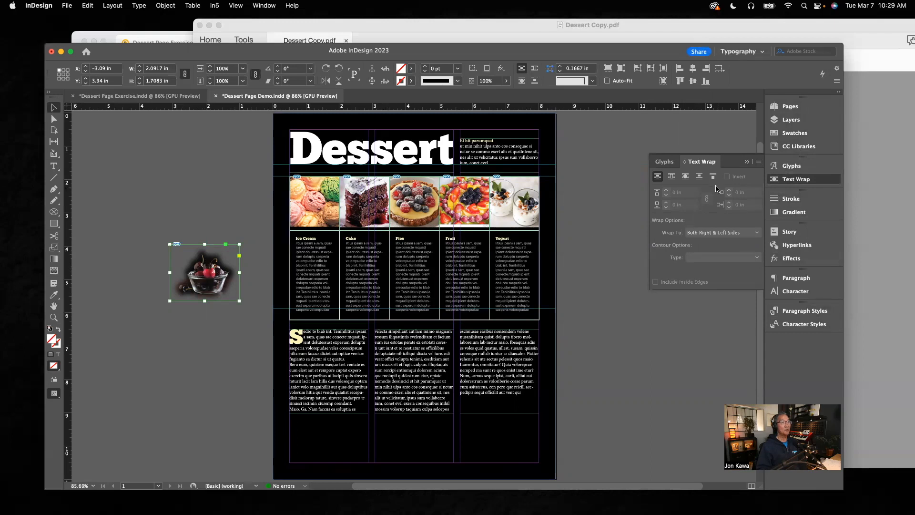
pyautogui.click(685, 177)
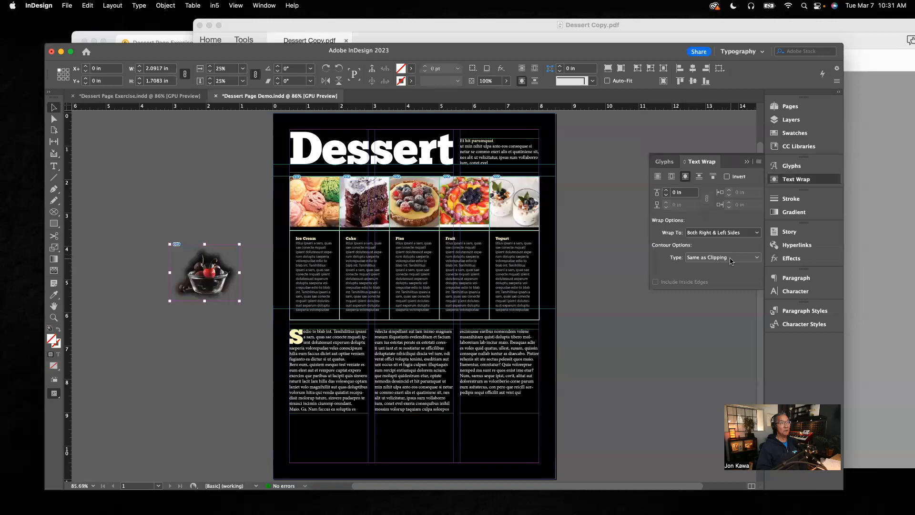
pyautogui.click(757, 259)
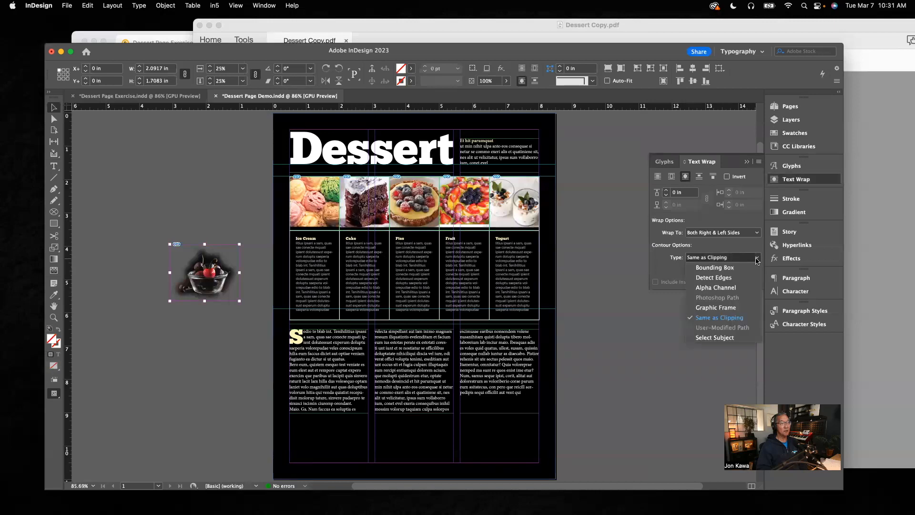
pyautogui.click(729, 337)
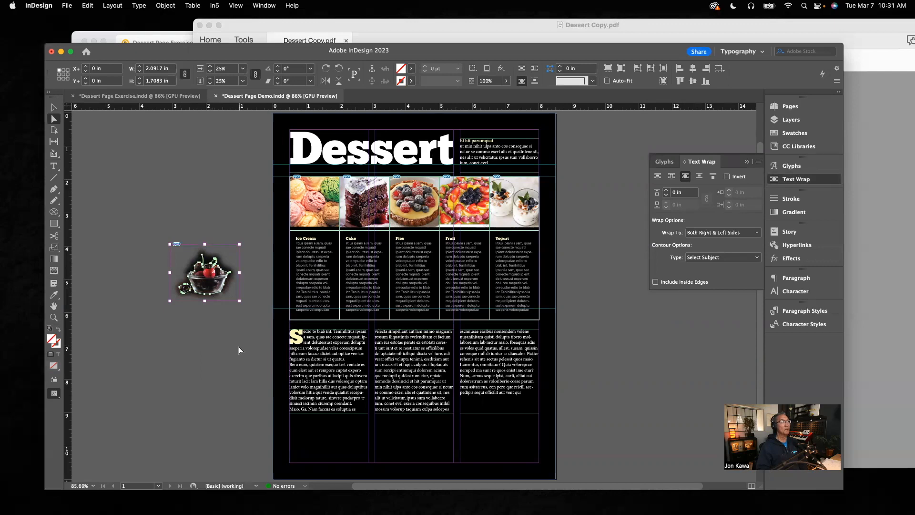
# Try to move the cherries image content from the Typography layer to the Images layer
pyautogui.click(795, 126)
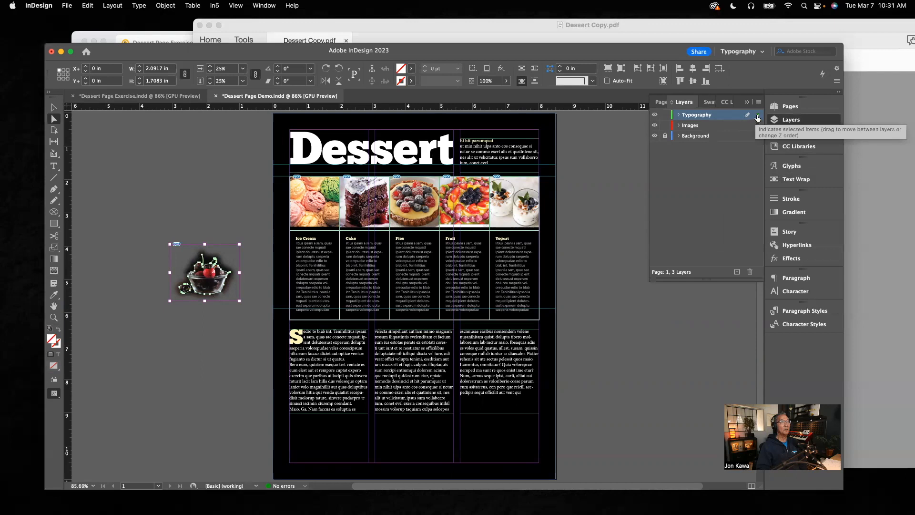
pyautogui.moveTo(757, 115); pyautogui.dragTo(759, 136)
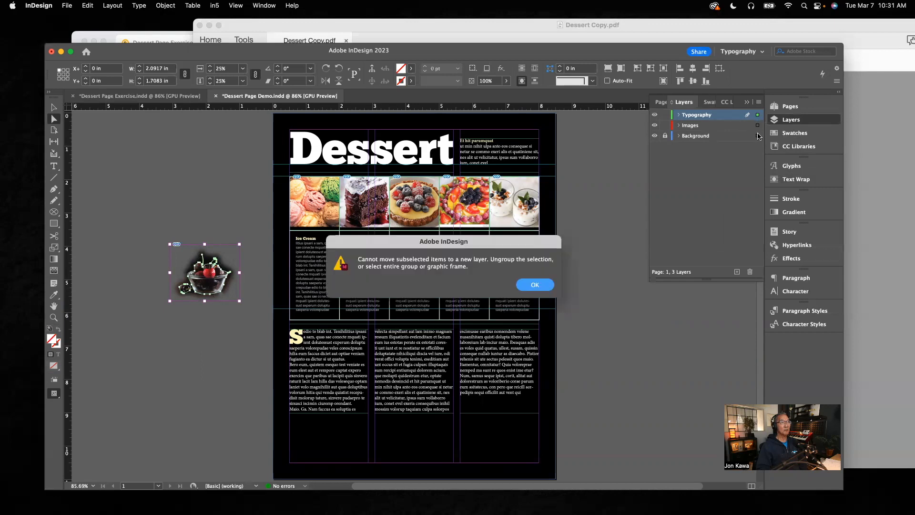
pyautogui.click(534, 285)
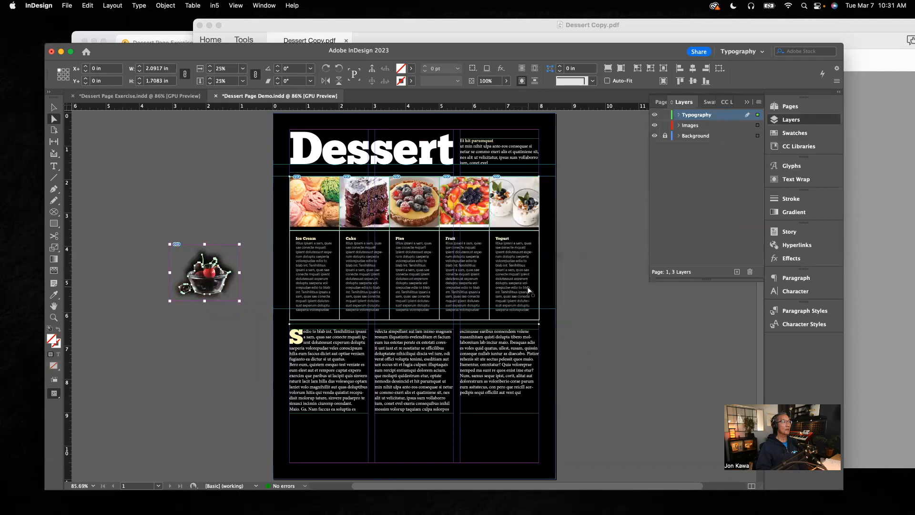
pyautogui.click(225, 326)
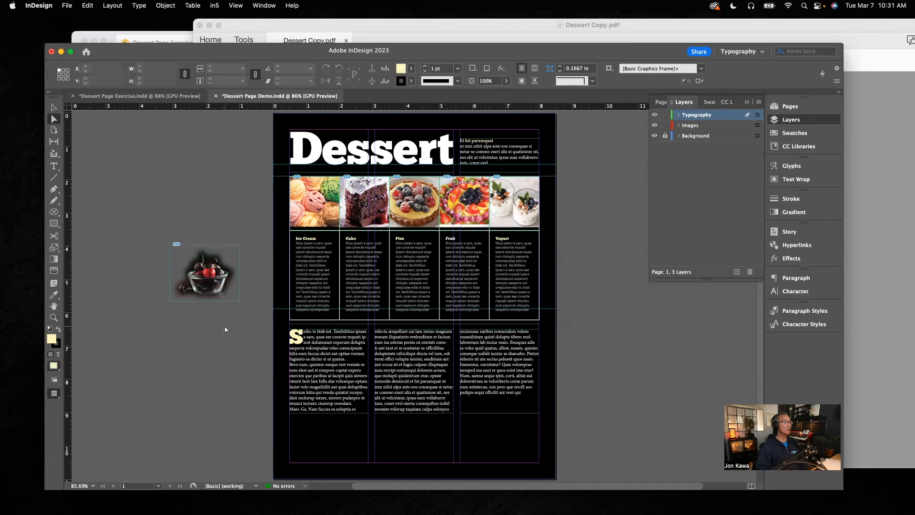
pyautogui.click(230, 289)
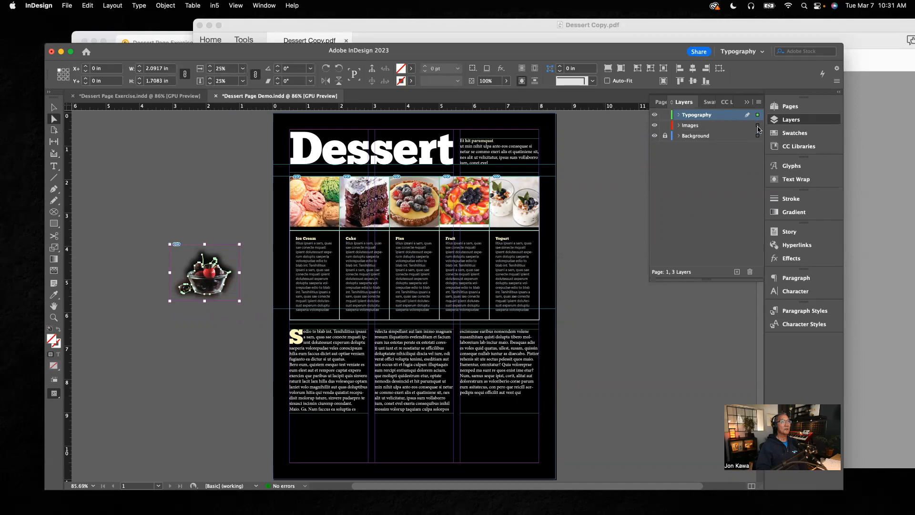
pyautogui.moveTo(757, 115); pyautogui.dragTo(758, 129)
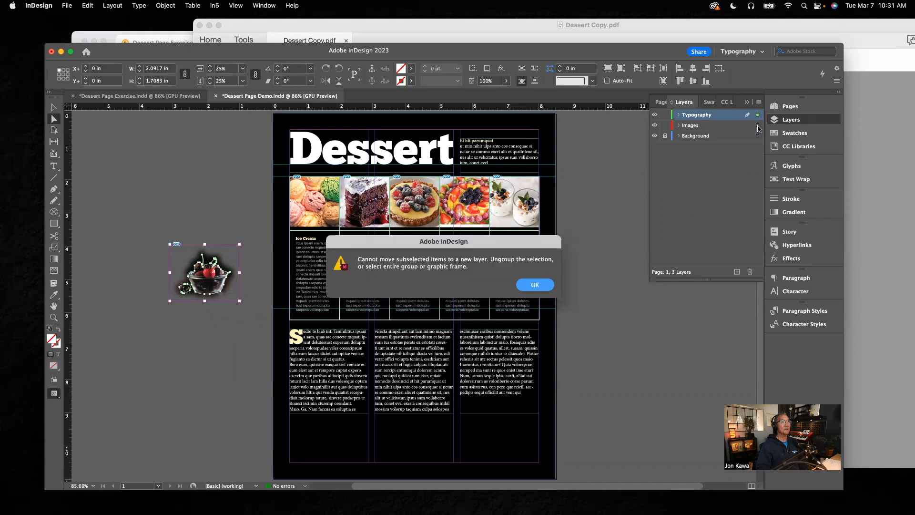
pyautogui.click(535, 285)
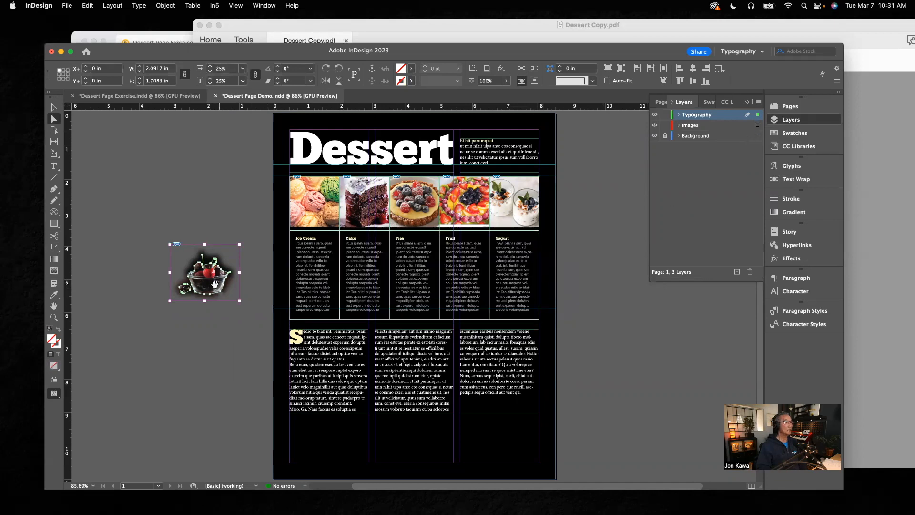
pyautogui.moveTo(206, 286); pyautogui.dragTo(342, 346)
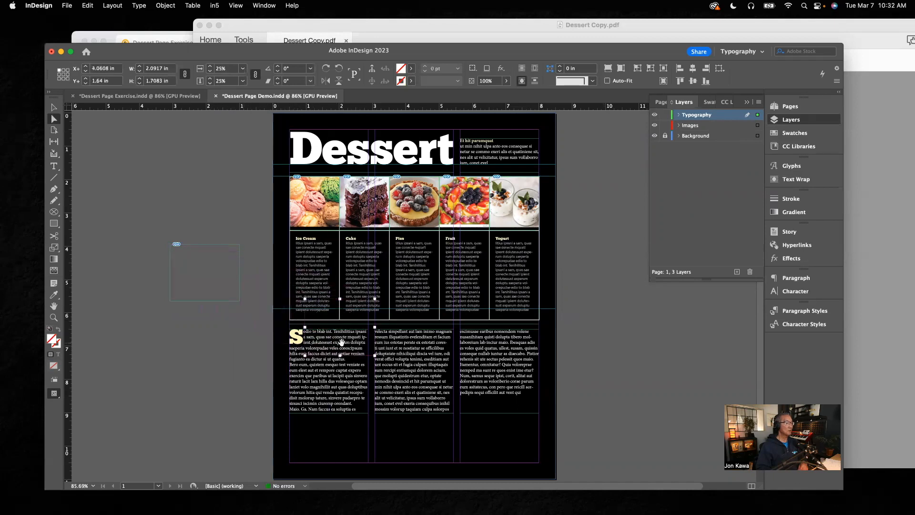
pyautogui.press('super+z')
pyautogui.click(184, 235)
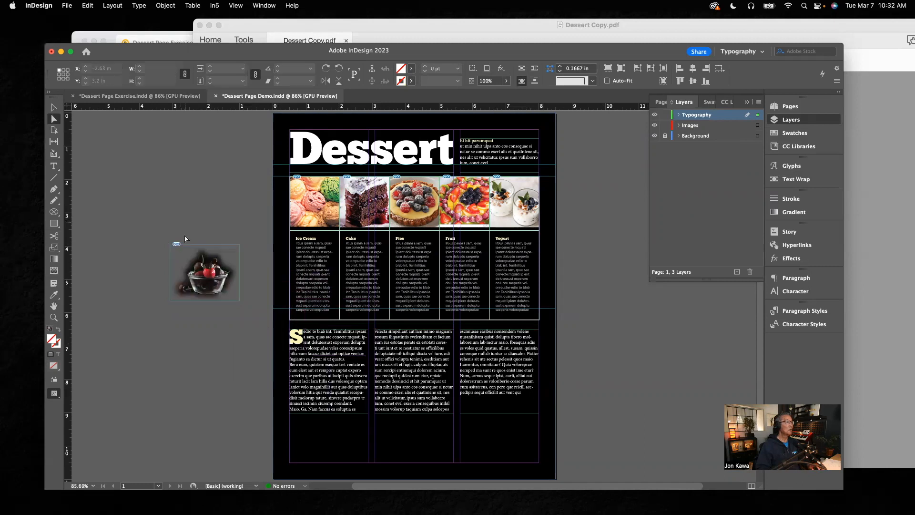
pyautogui.click(186, 253)
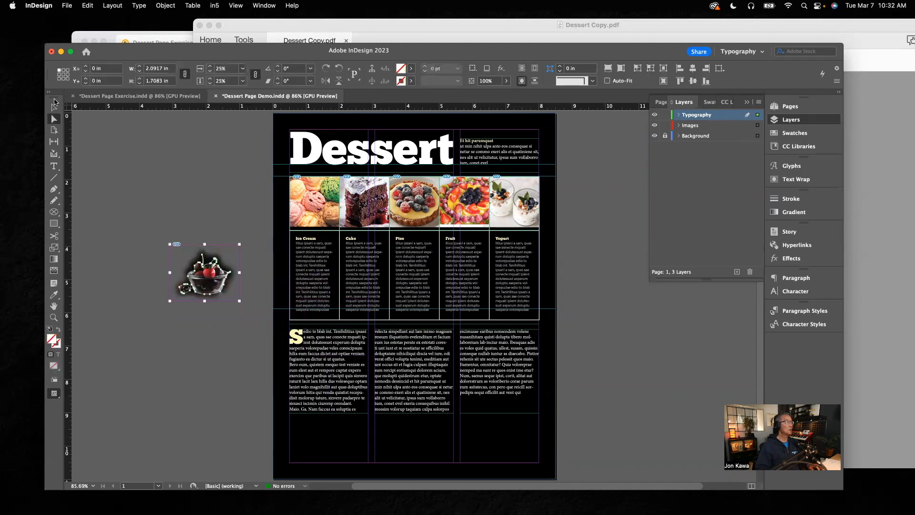
pyautogui.moveTo(176, 251); pyautogui.dragTo(178, 253)
pyautogui.press('v')
pyautogui.click(204, 208)
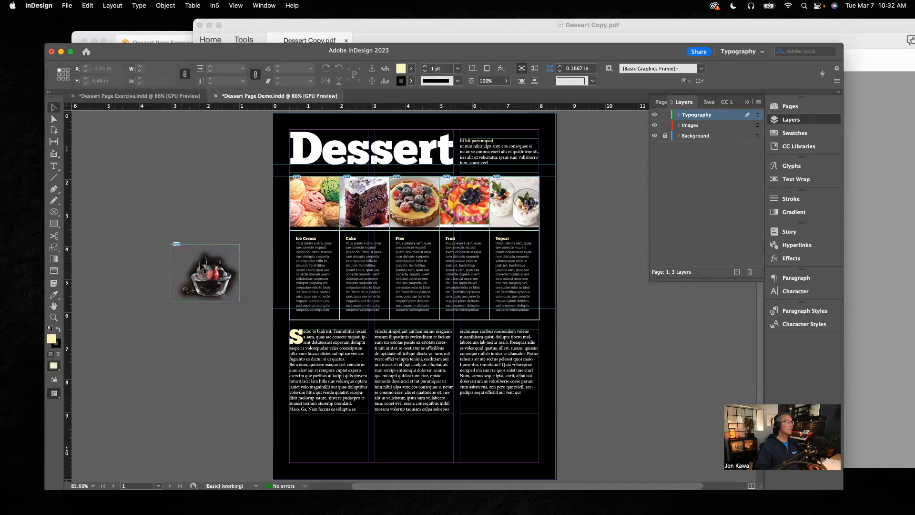
pyautogui.press('super+z')
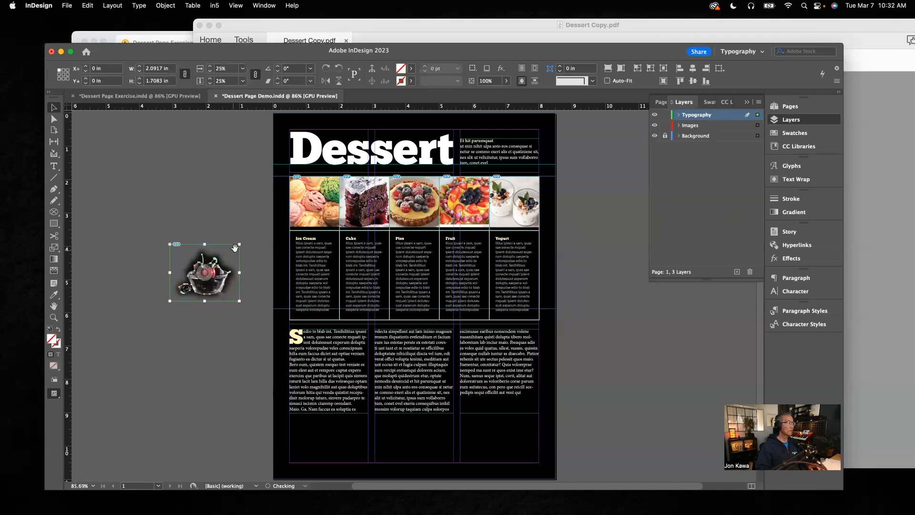
# Move the cherries image frame to the Images layer and place it between the first two article columns, at about X 1.83 in, Y 7.2 in
pyautogui.click(236, 198)
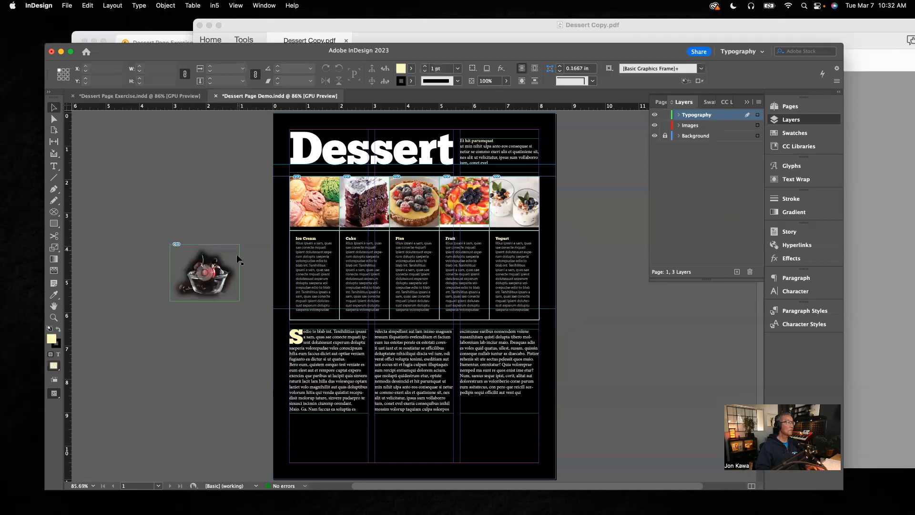
pyautogui.click(236, 298)
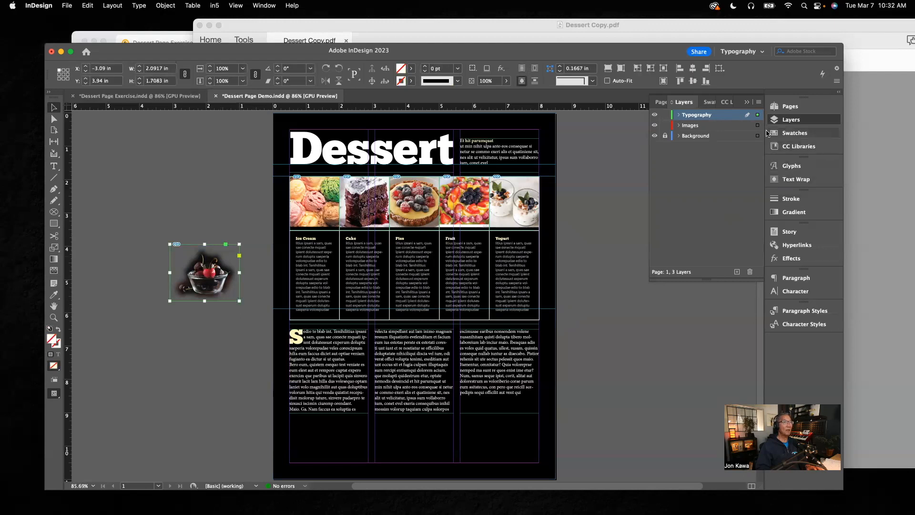
pyautogui.moveTo(757, 118)
pyautogui.mouseDown()
pyautogui.moveTo(759, 134)
pyautogui.moveTo(758, 126)
pyautogui.mouseUp()
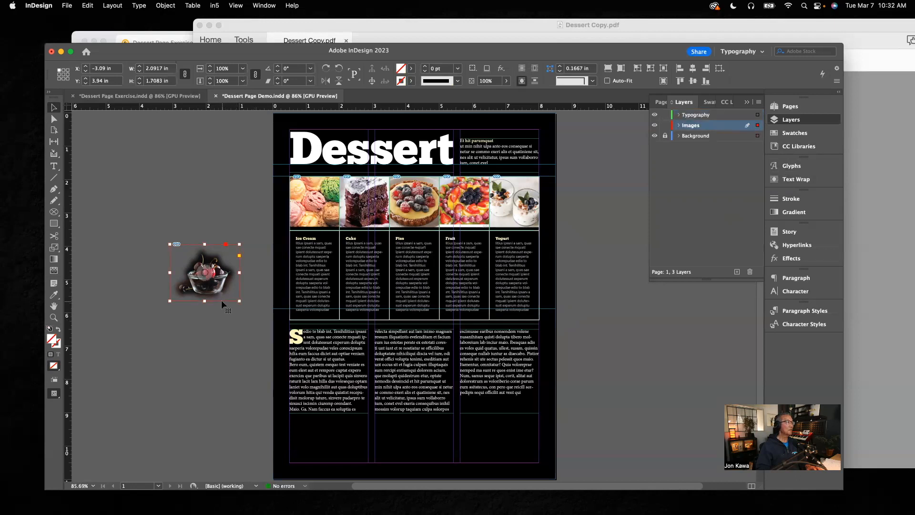
pyautogui.moveTo(221, 301); pyautogui.dragTo(384, 410)
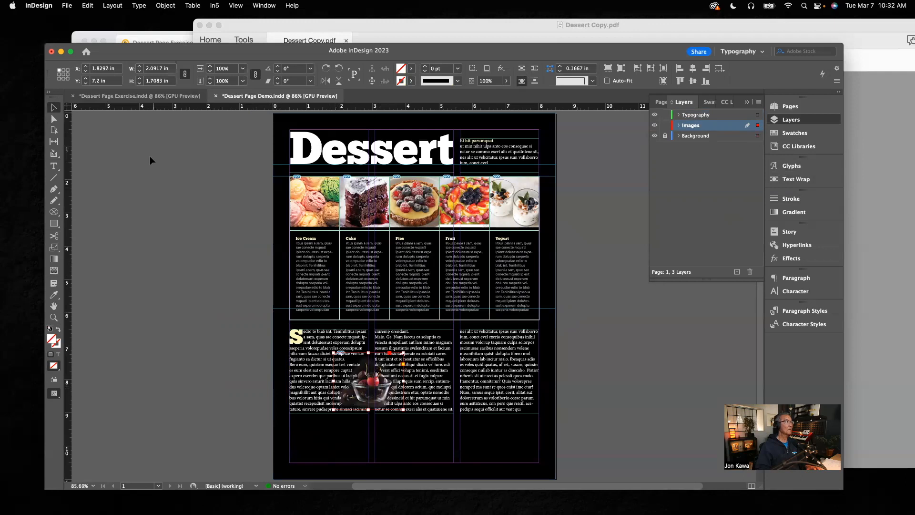
# Following the exercise document, enlarge the cherries image to about 2.43 in by 1.98 in and reposition it at about X 1.63 in, Y 7.17 in
pyautogui.click(151, 97)
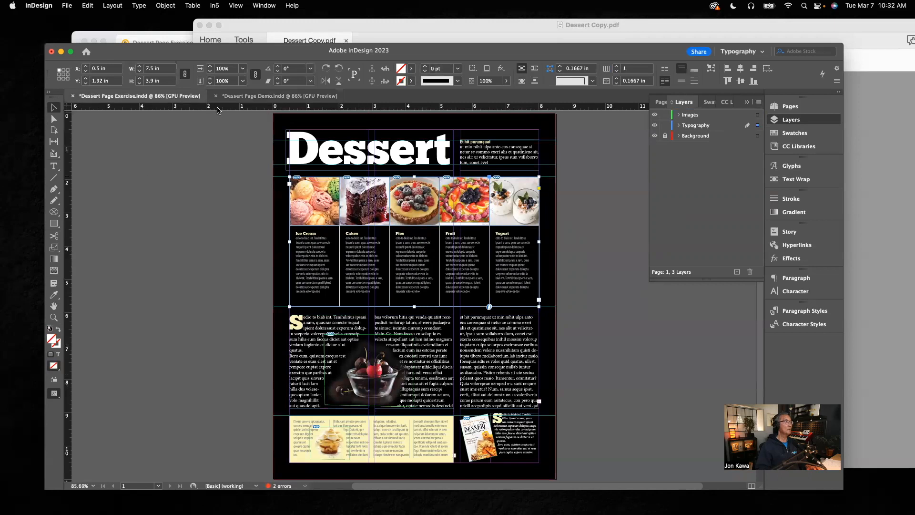
pyautogui.click(244, 96)
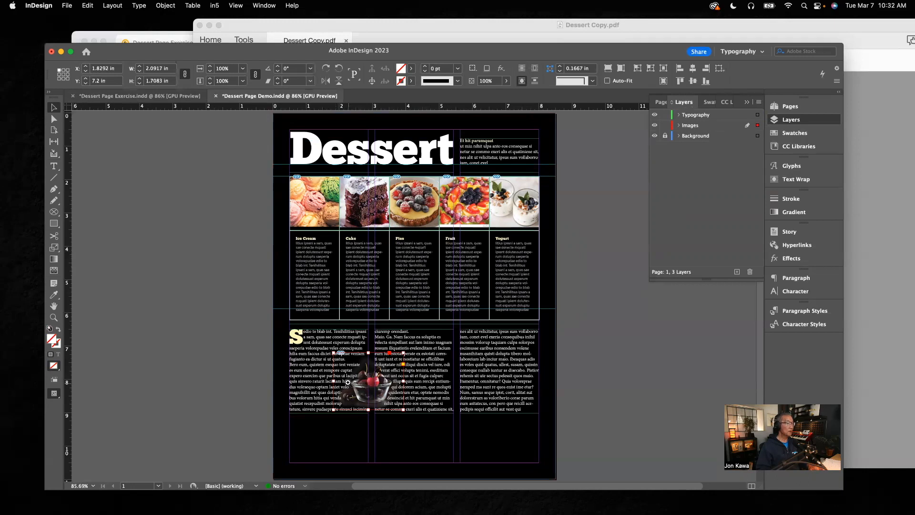
pyautogui.scroll(1, 366, 394)
pyautogui.scroll(1, 366, 394)
pyautogui.scroll(1, 354, 379)
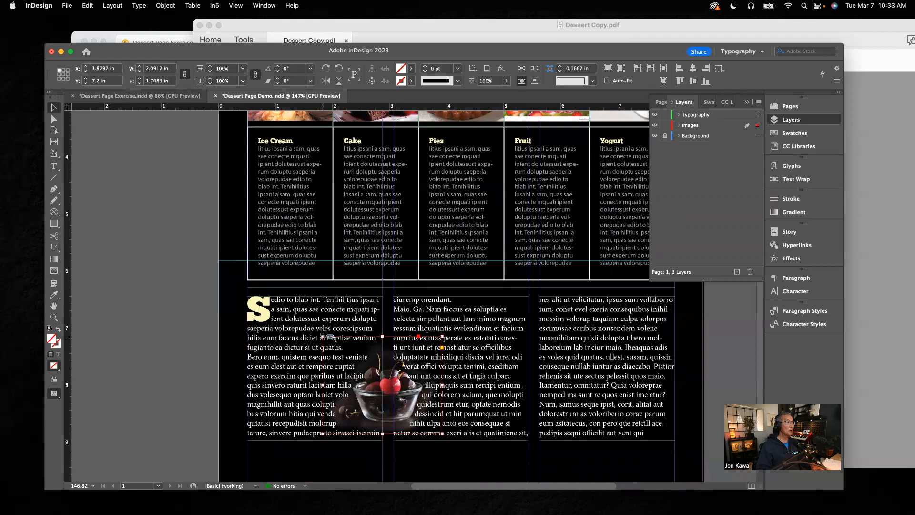
pyautogui.moveTo(323, 336); pyautogui.dragTo(310, 320)
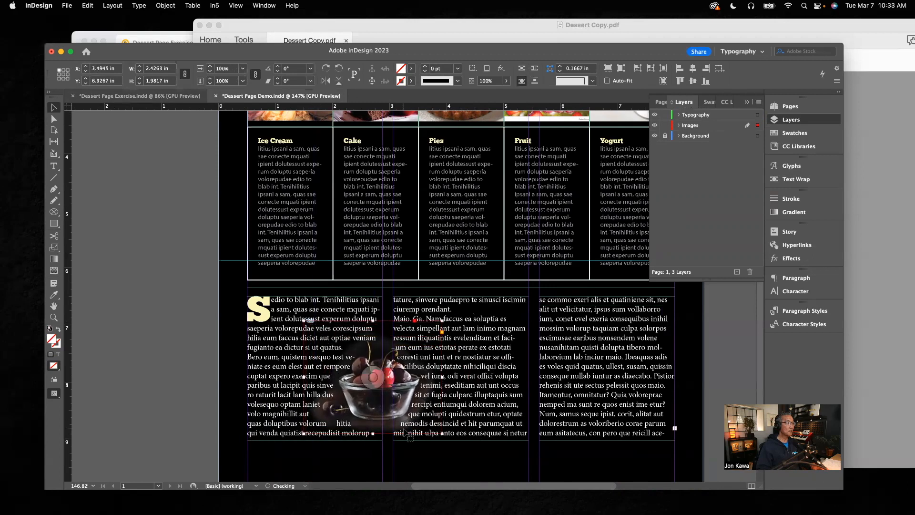
pyautogui.moveTo(404, 397); pyautogui.dragTo(412, 410)
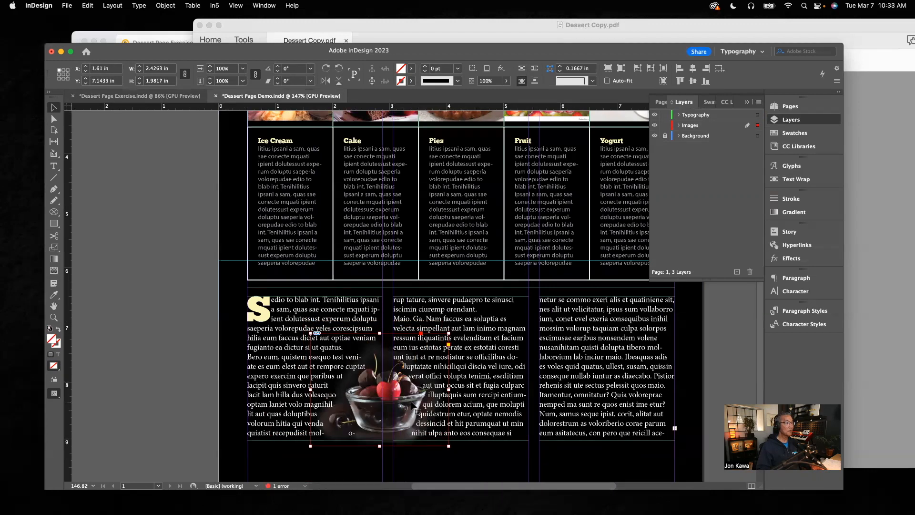
pyautogui.moveTo(411, 404); pyautogui.dragTo(412, 406)
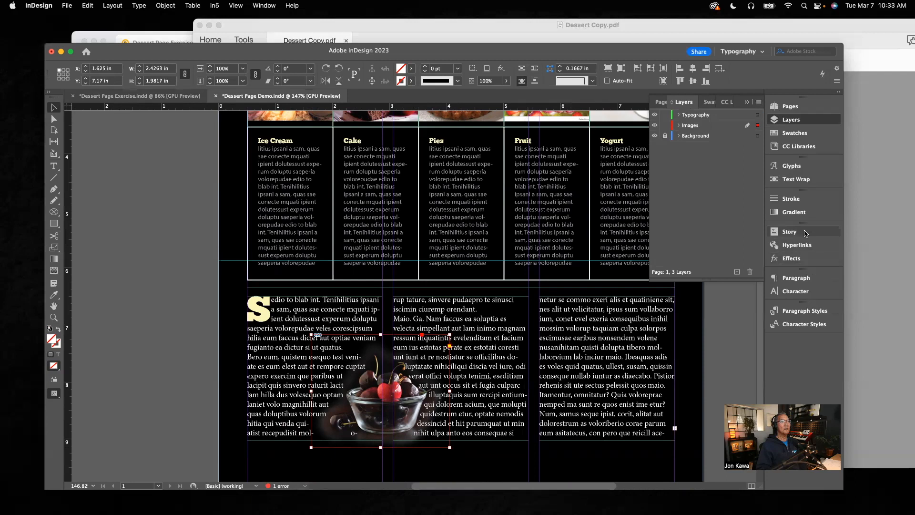
# Set the cherries image's text wrap offset to 0.125 in and deselect the image
pyautogui.click(795, 179)
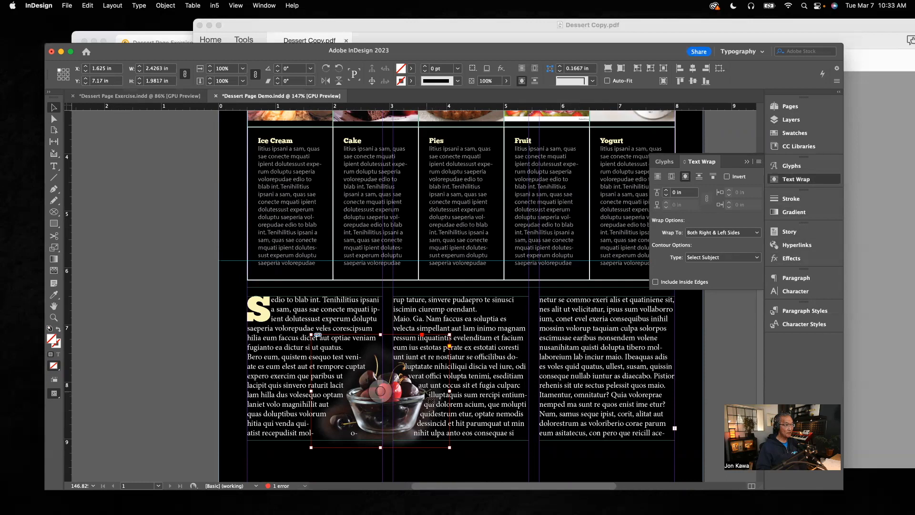
pyautogui.click(667, 191)
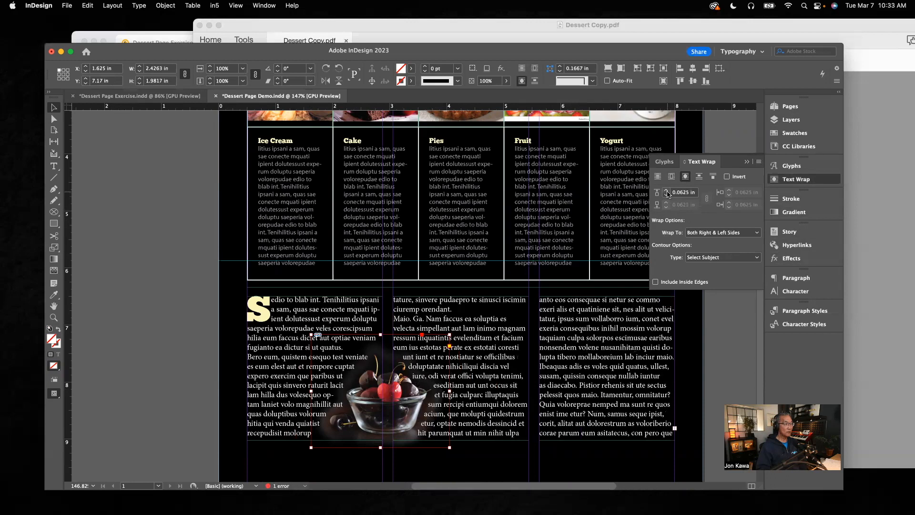
pyautogui.click(667, 191)
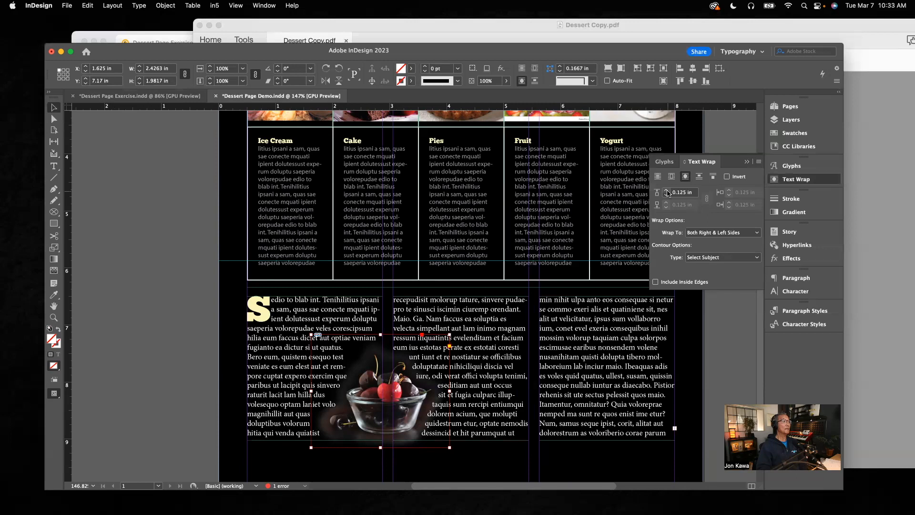
pyautogui.click(505, 476)
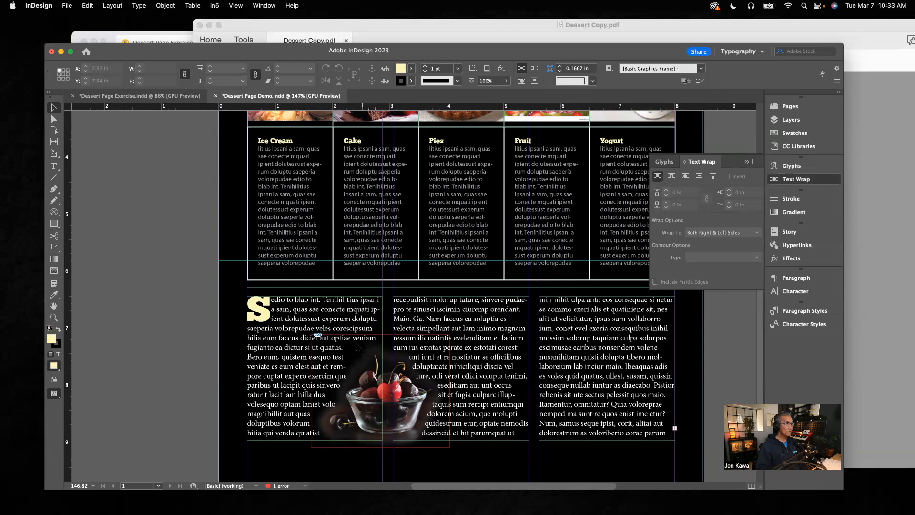
# Reshape the cherries' text wrap contour with the Direct Selection tool, moving the anchor point beside the leftmost tall stem slightly inward and up
pyautogui.click(404, 401)
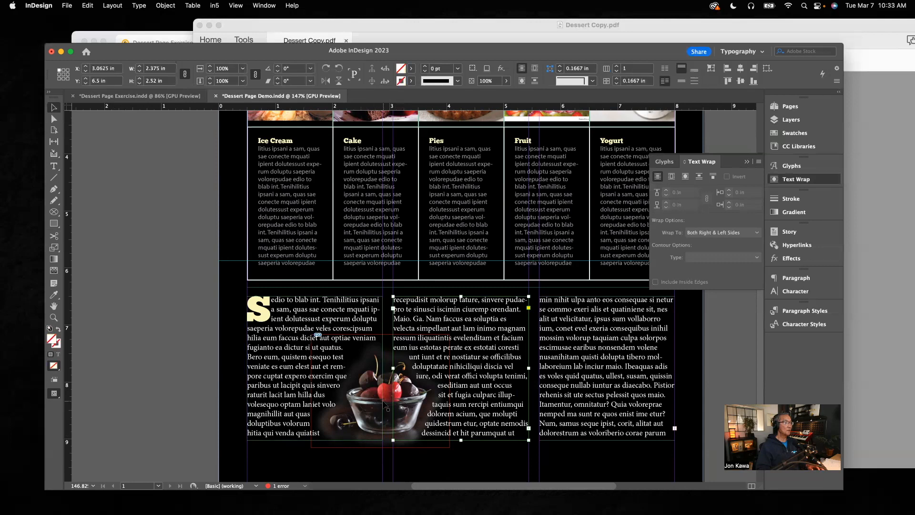
pyautogui.click(385, 406)
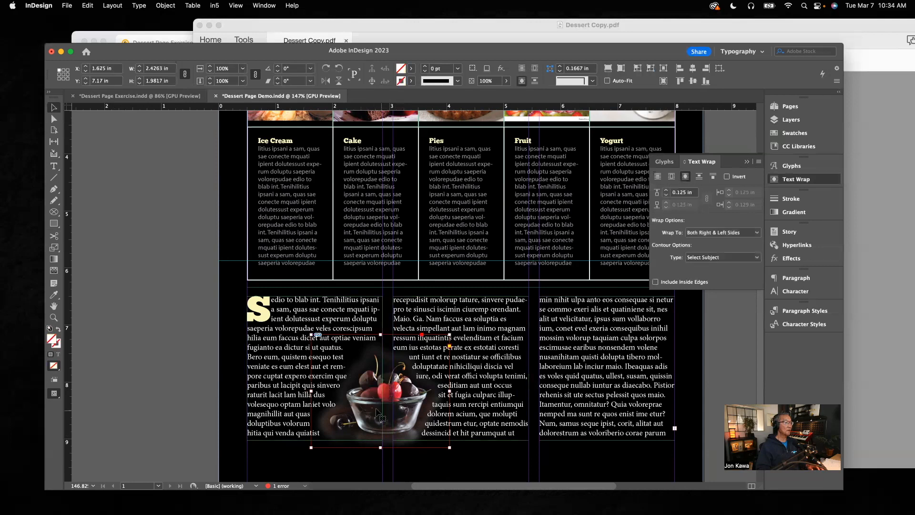
pyautogui.click(54, 121)
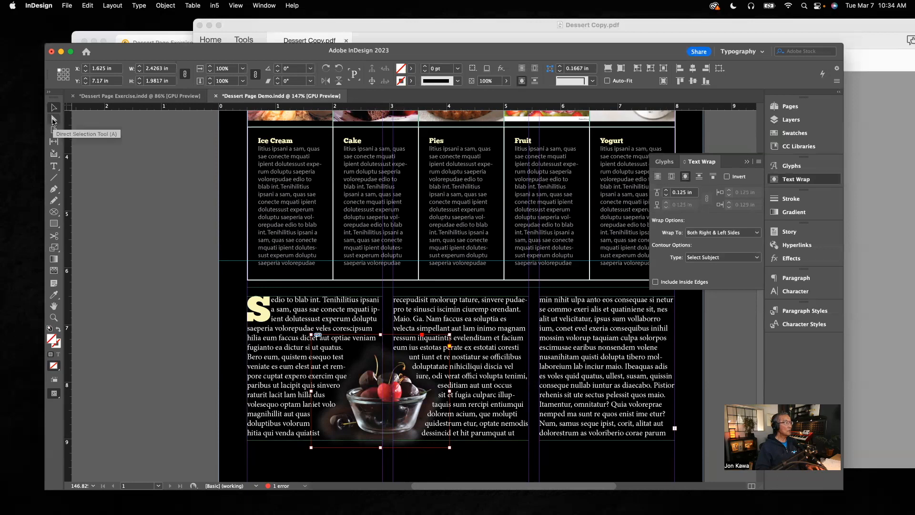
pyautogui.click(387, 393)
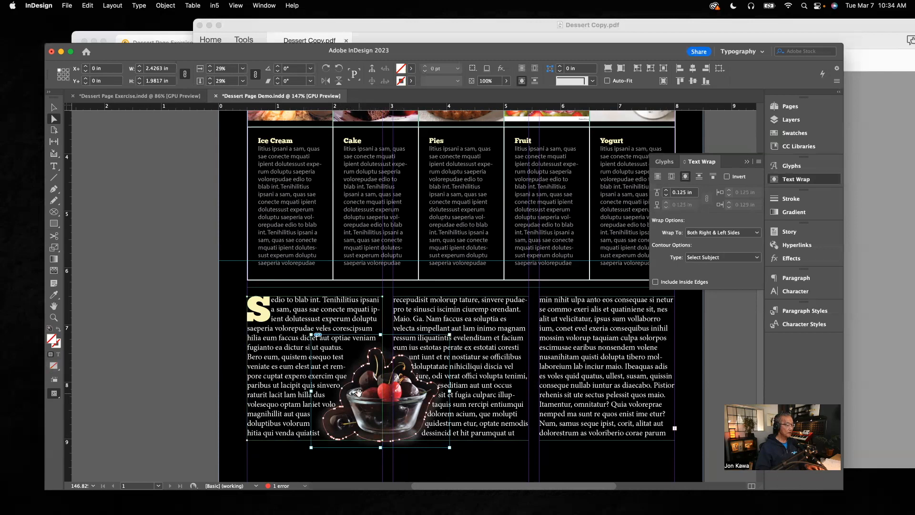
pyautogui.moveTo(362, 375); pyautogui.dragTo(382, 394)
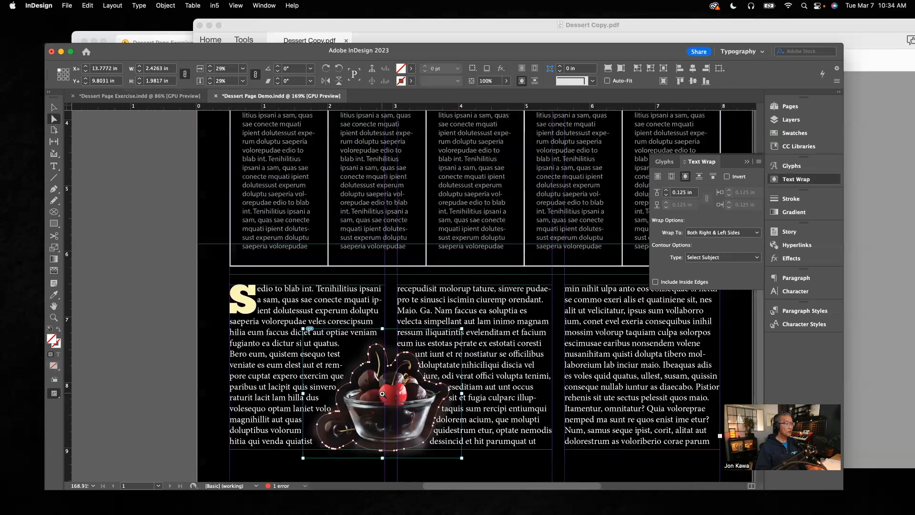
pyautogui.moveTo(433, 425); pyautogui.dragTo(459, 437)
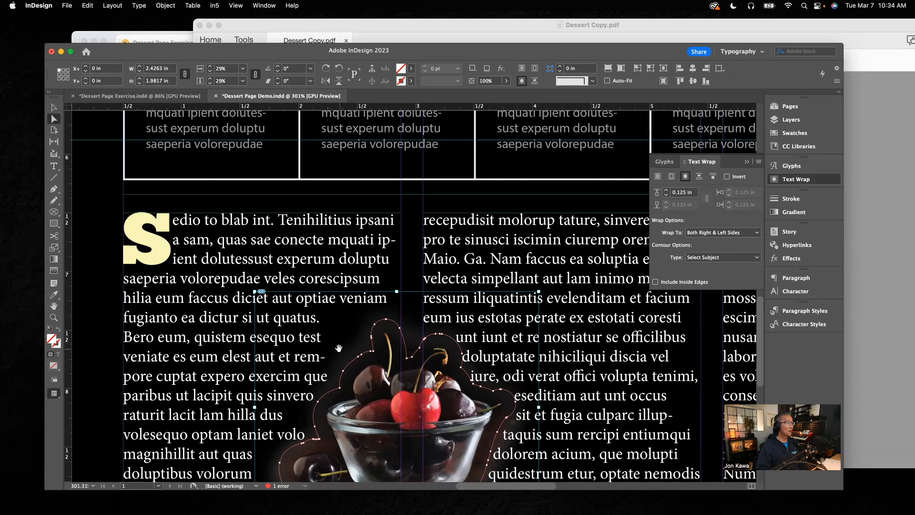
pyautogui.click(54, 108)
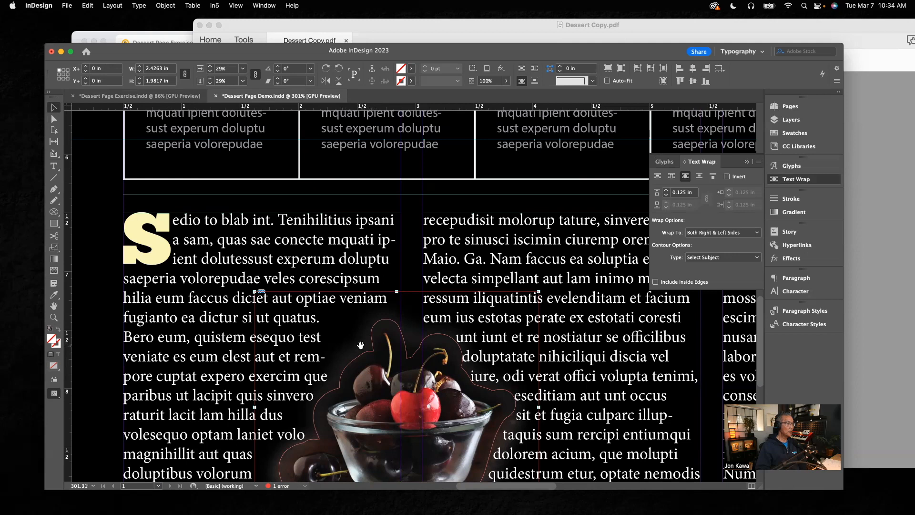
pyautogui.click(54, 119)
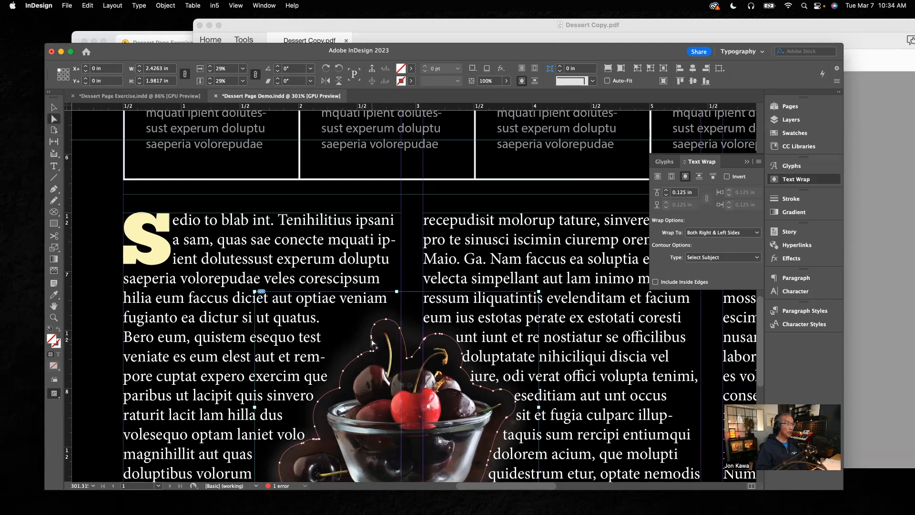
pyautogui.moveTo(372, 340); pyautogui.dragTo(376, 332)
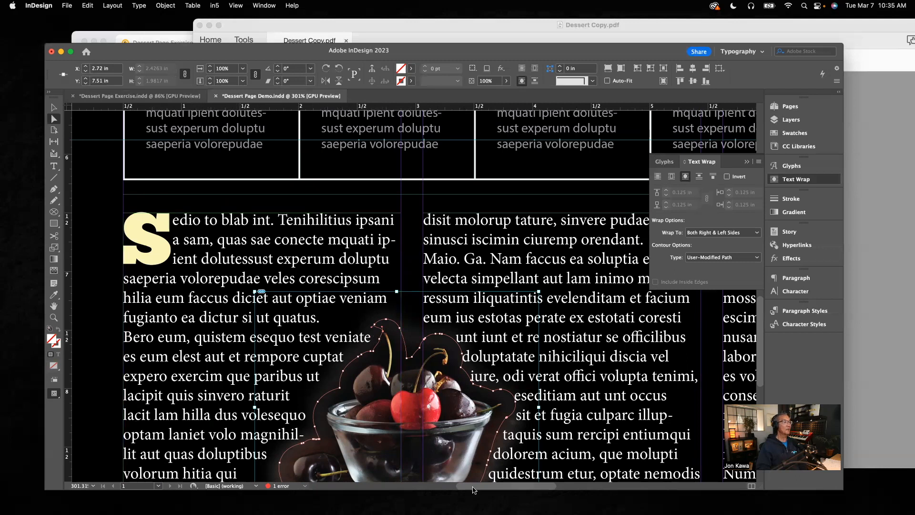
# Nudge the text wrap anchor point at the outer edge of the lone cherry beside the bowl slightly downward
pyautogui.scroll(-3, 485, 433)
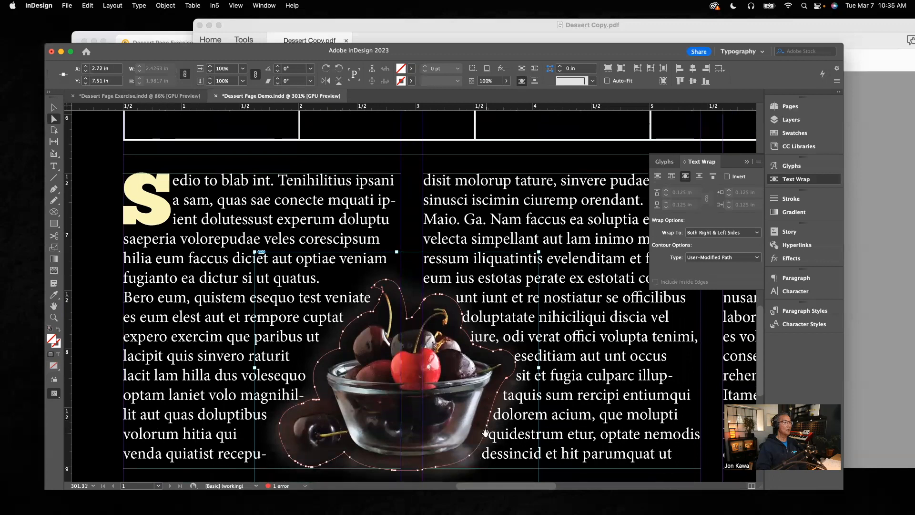
pyautogui.scroll(-1, 485, 432)
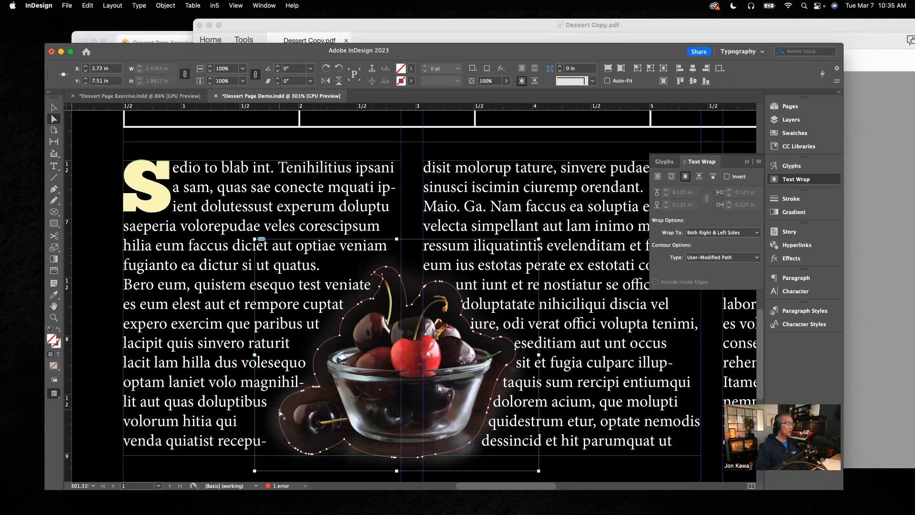
pyautogui.moveTo(281, 413); pyautogui.dragTo(281, 415)
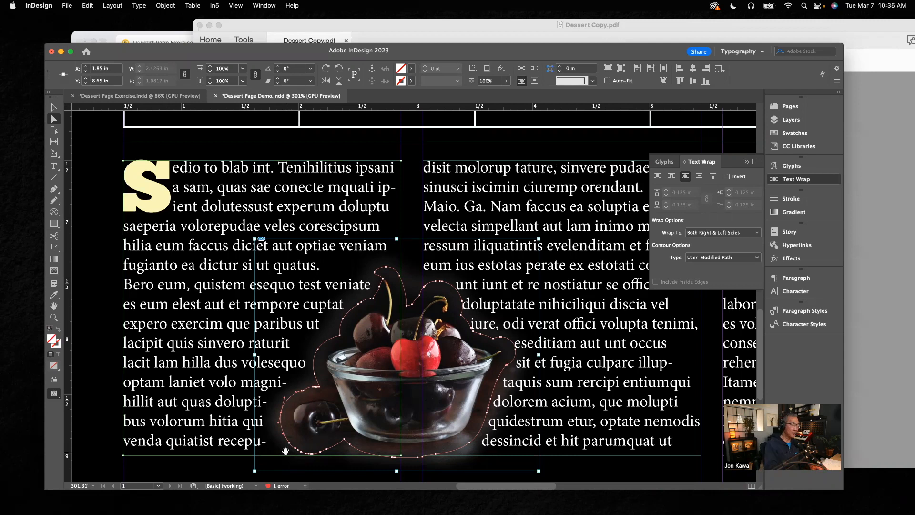
pyautogui.press('super+0')
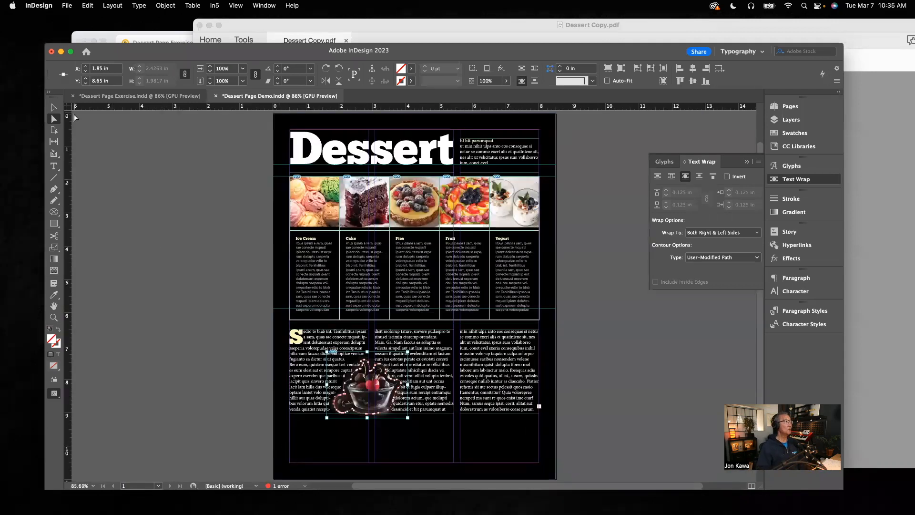
# Extend the bottom of the third article column's text frame with the Selection tool to a height of about 3.12 in
pyautogui.click(54, 107)
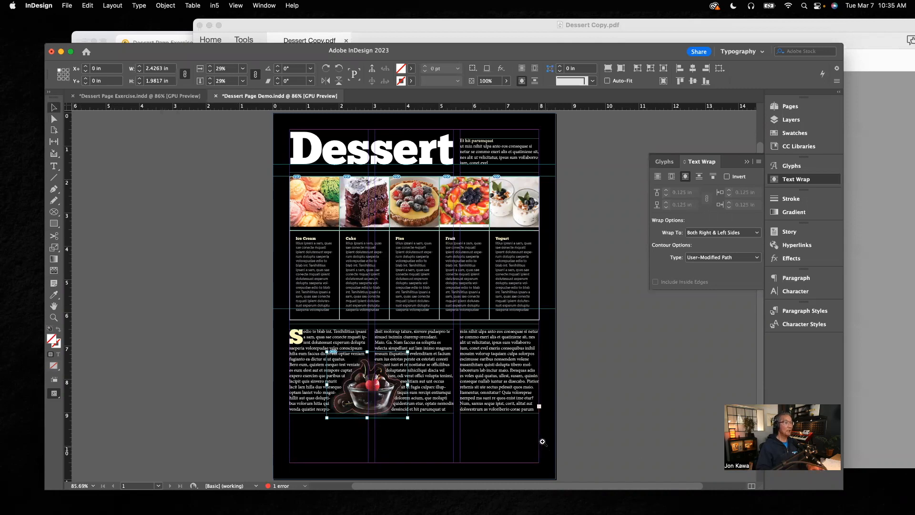
pyautogui.moveTo(541, 427); pyautogui.dragTo(581, 476)
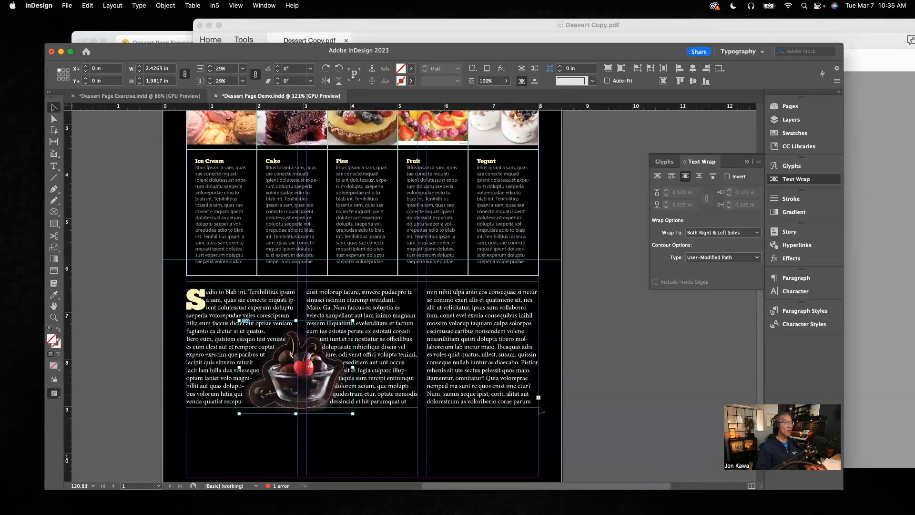
pyautogui.click(487, 394)
pyautogui.moveTo(482, 407); pyautogui.dragTo(483, 435)
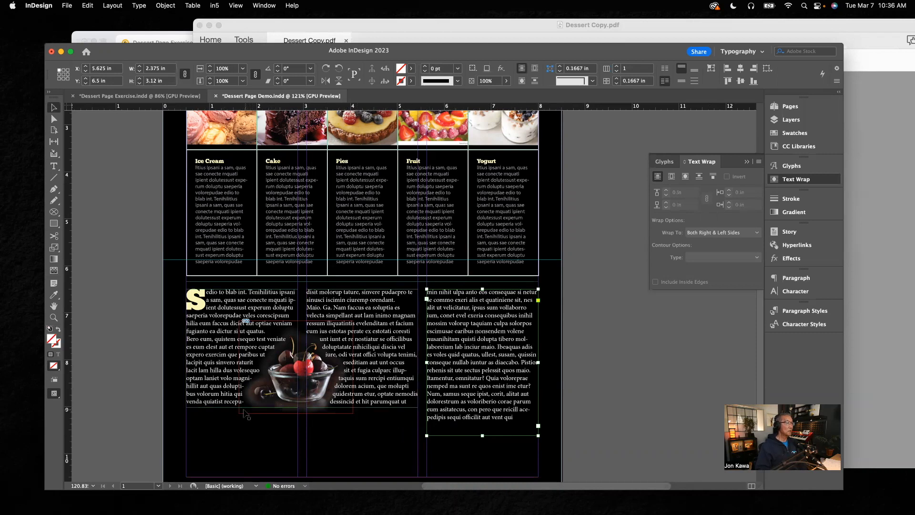
# Lengthen the first and second article column frames to a matching height of about 2.65 in and deselect
pyautogui.click(219, 400)
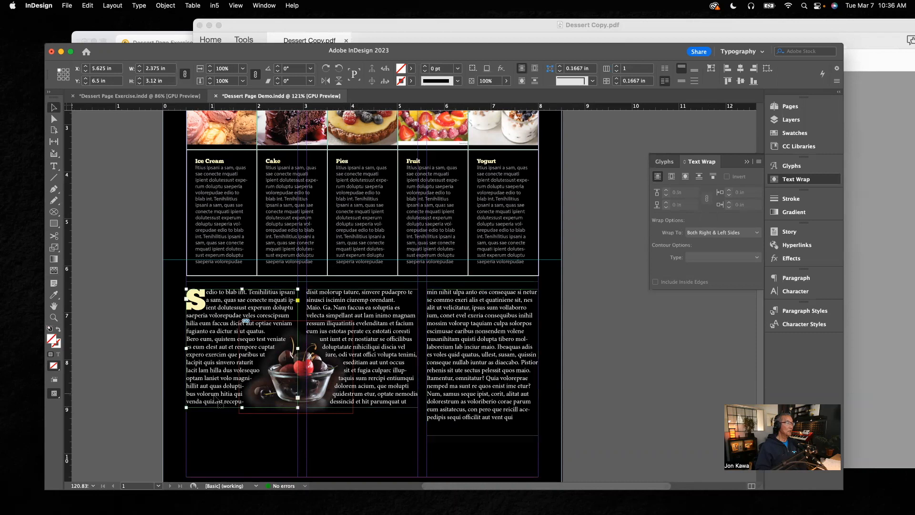
pyautogui.moveTo(242, 408); pyautogui.dragTo(241, 413)
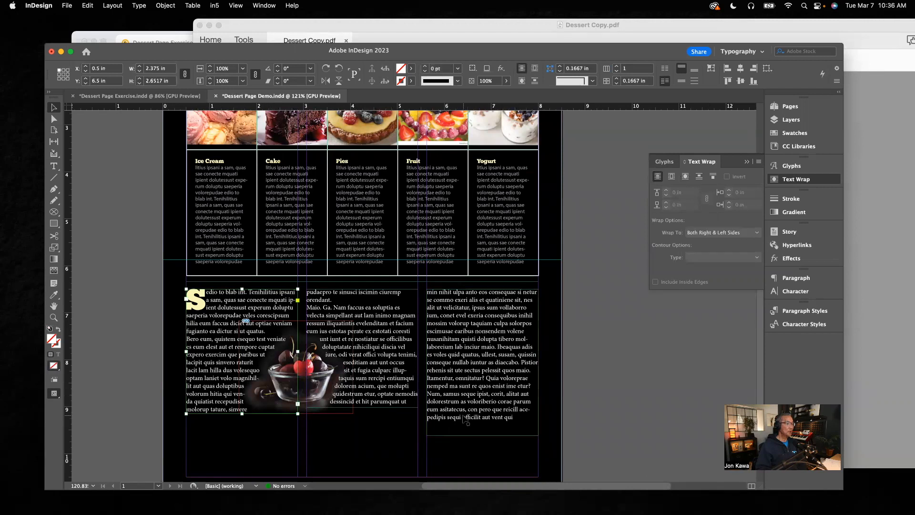
pyautogui.click(394, 404)
pyautogui.moveTo(362, 407); pyautogui.dragTo(362, 414)
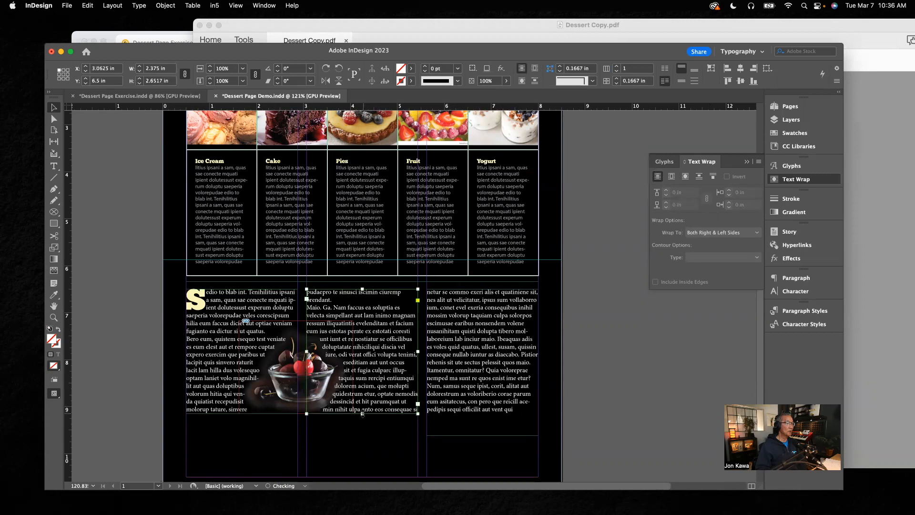
pyautogui.click(379, 443)
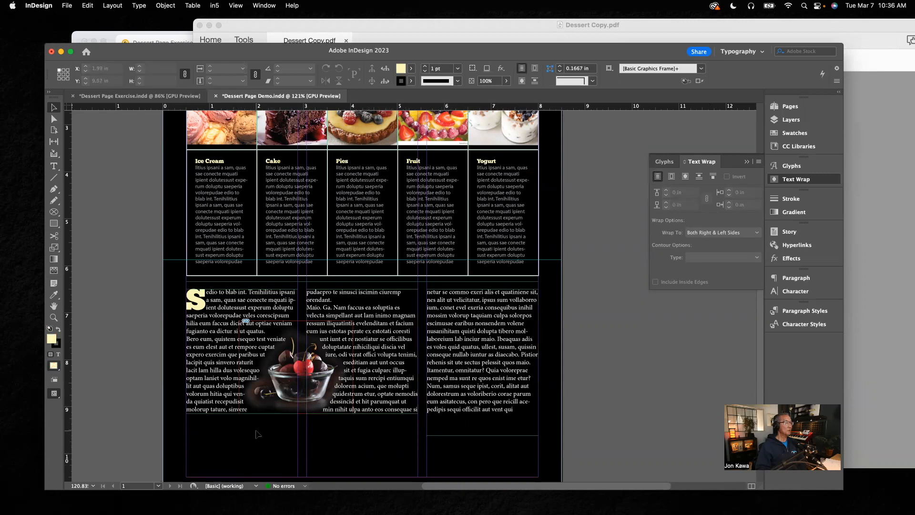
# Shorten the third article column's frame to a height of about 2.76 in and display the page in Preview mode
pyautogui.click(481, 430)
pyautogui.moveTo(483, 436); pyautogui.dragTo(482, 420)
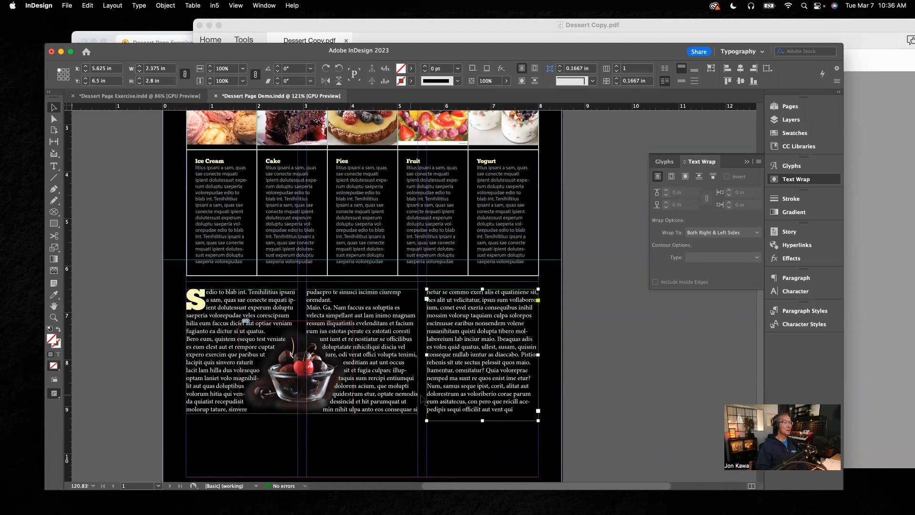
pyautogui.moveTo(482, 420); pyautogui.dragTo(482, 418)
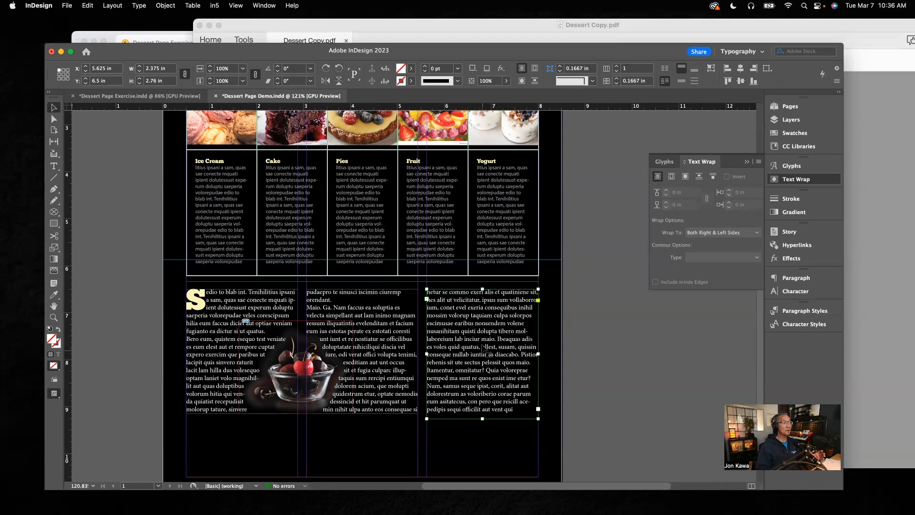
pyautogui.click(128, 302)
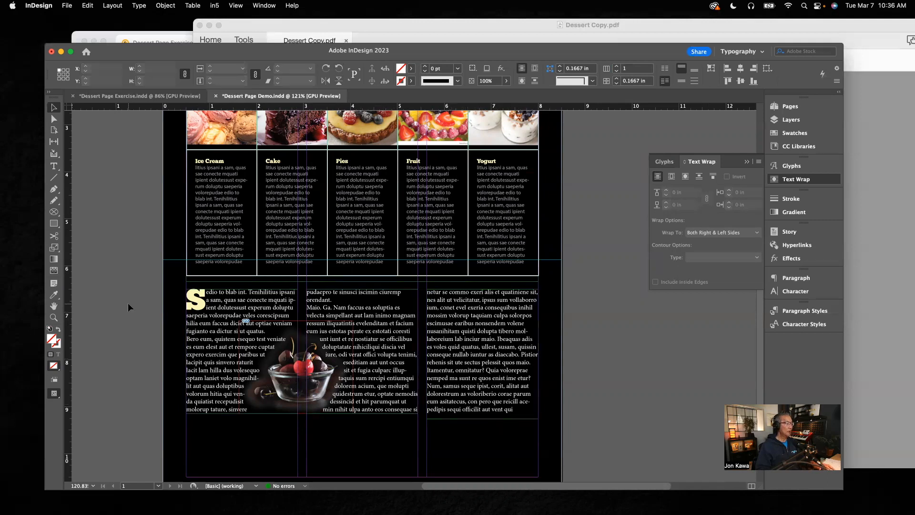
pyautogui.press('w')
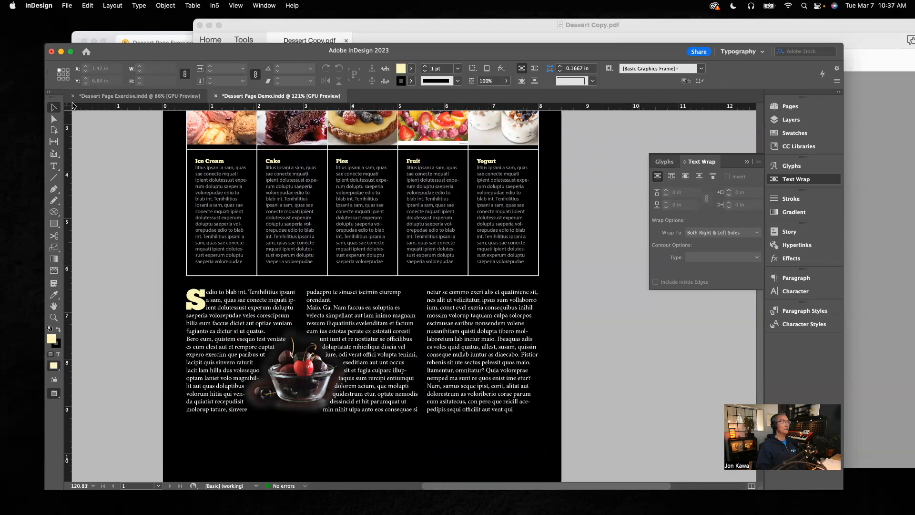
# Compare the demo page with the Dessert Page Exercise document, examining the vertical placement of the dessert table and the article columns
pyautogui.click(111, 96)
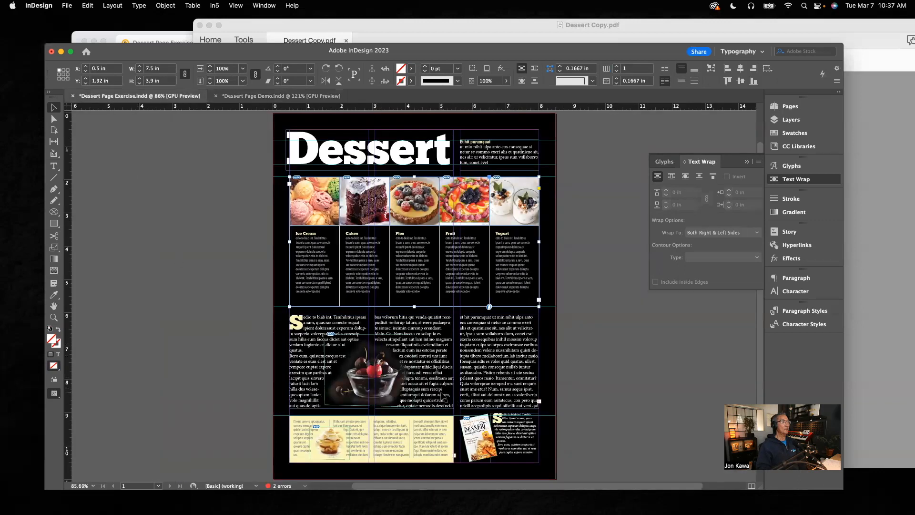
pyautogui.click(254, 97)
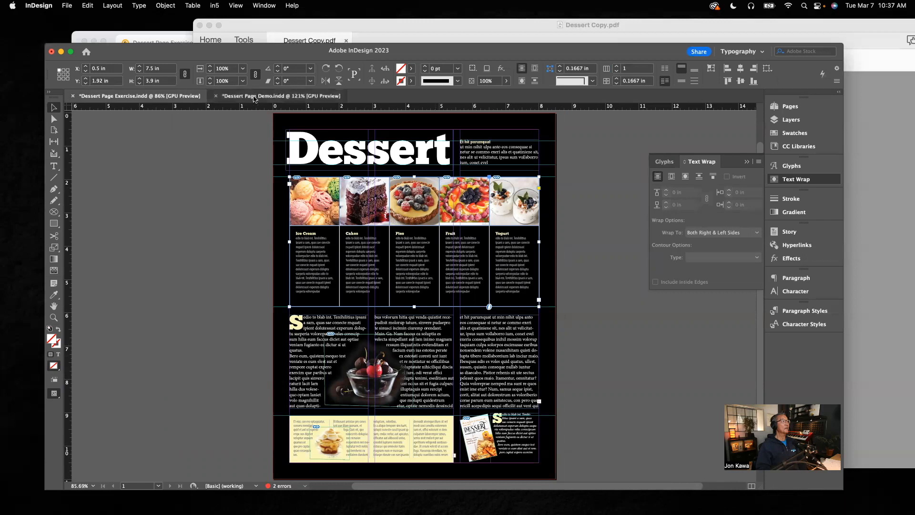
pyautogui.scroll(-3, 529, 350)
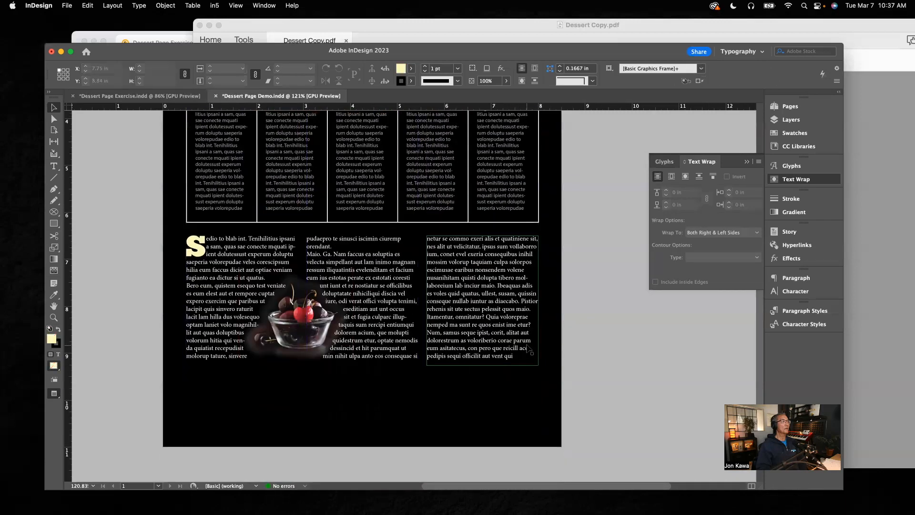
pyautogui.scroll(3, 529, 350)
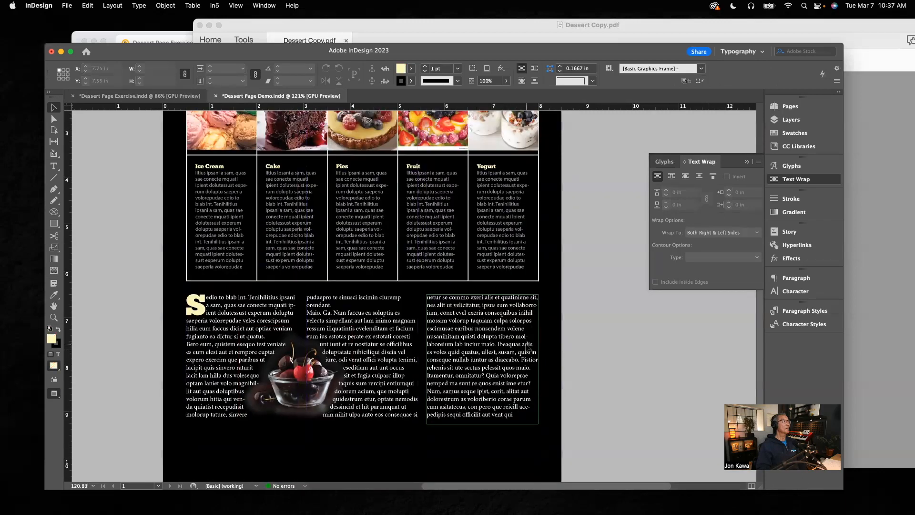
pyautogui.click(167, 96)
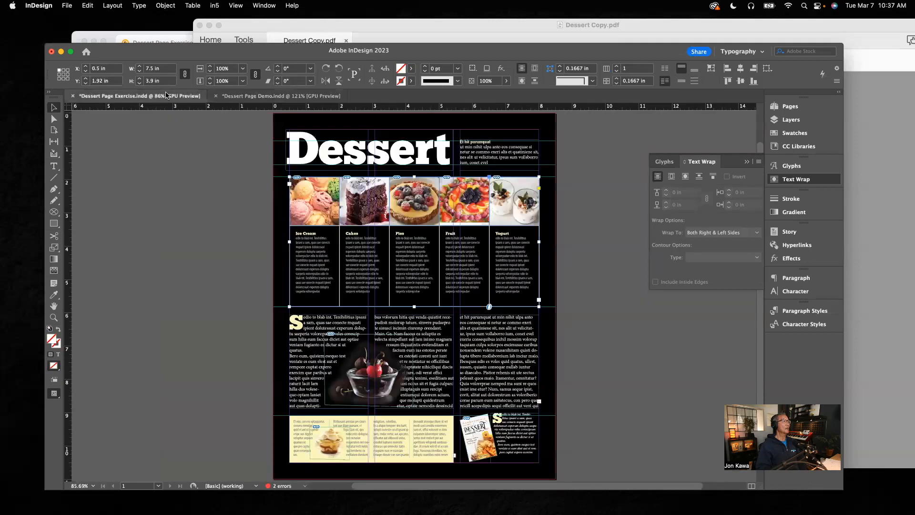
pyautogui.click(249, 97)
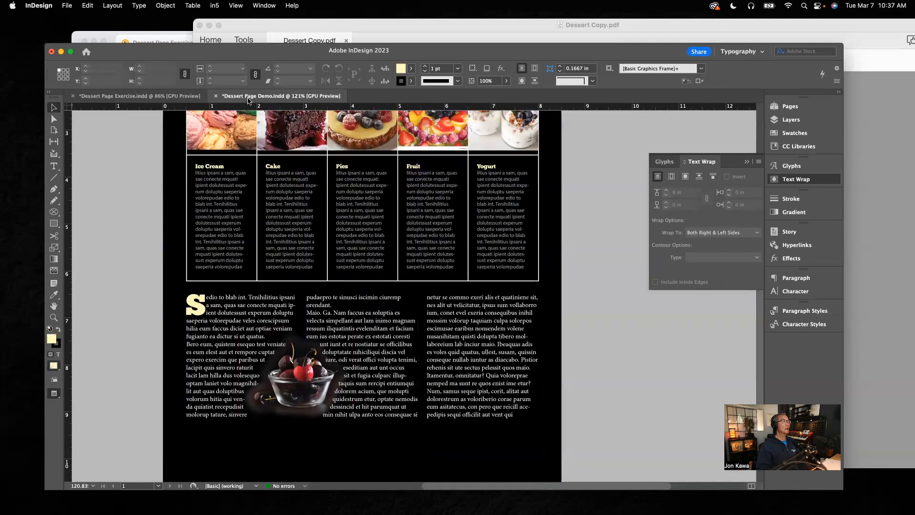
pyautogui.scroll(4, 415, 265)
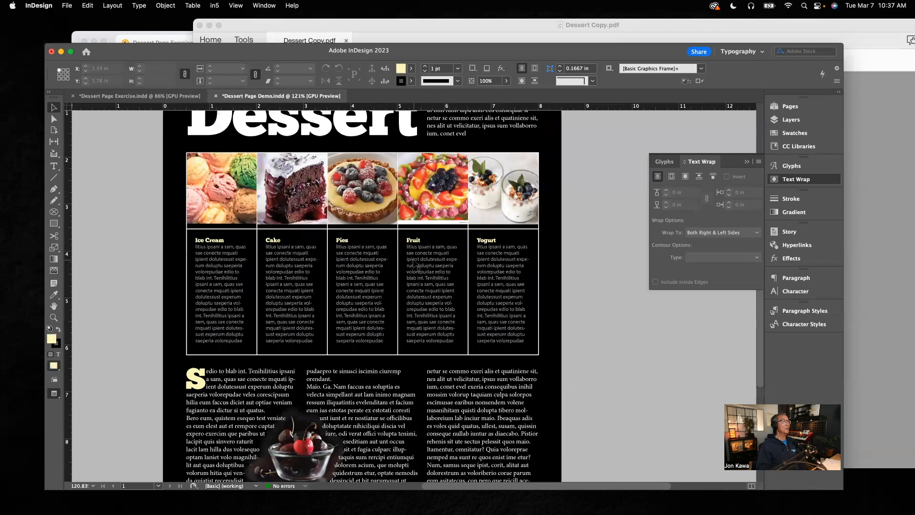
pyautogui.scroll(1, 416, 265)
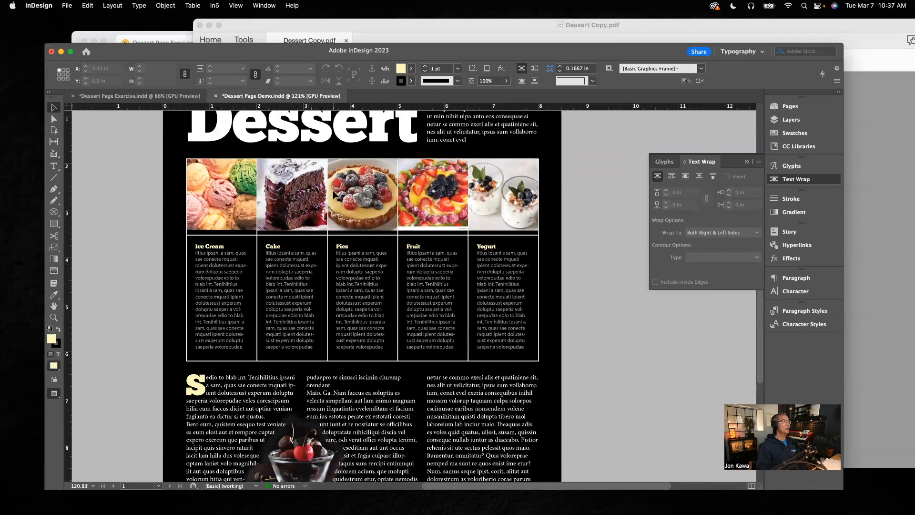
pyautogui.scroll(-7, 283, 406)
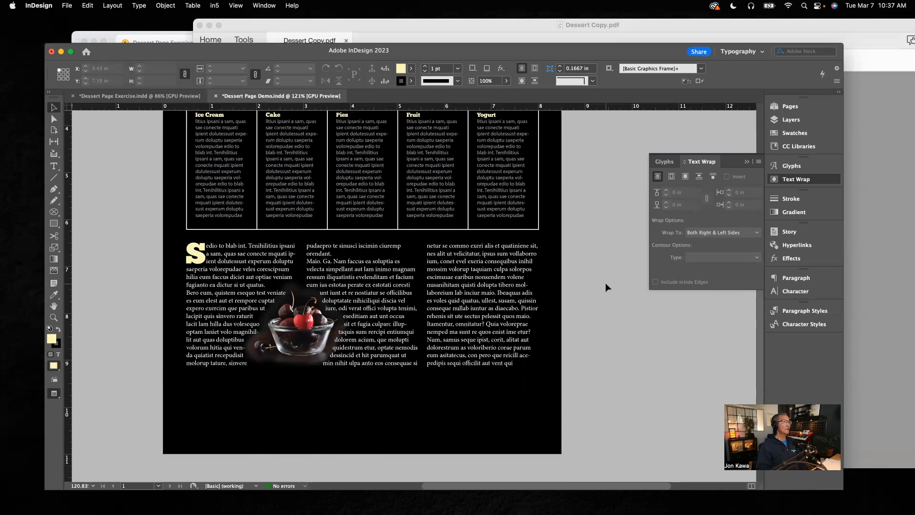
# Move the dessert table's frame up to about Y 1.78 in, keeping X at 0.5 in, and deselect it
pyautogui.scroll(9, 601, 282)
pyautogui.scroll(2, 348, 288)
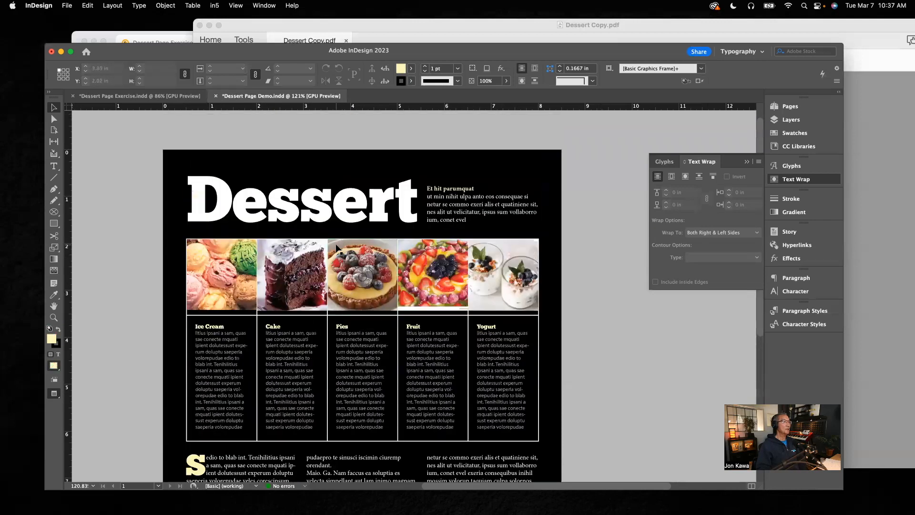
pyautogui.click(292, 278)
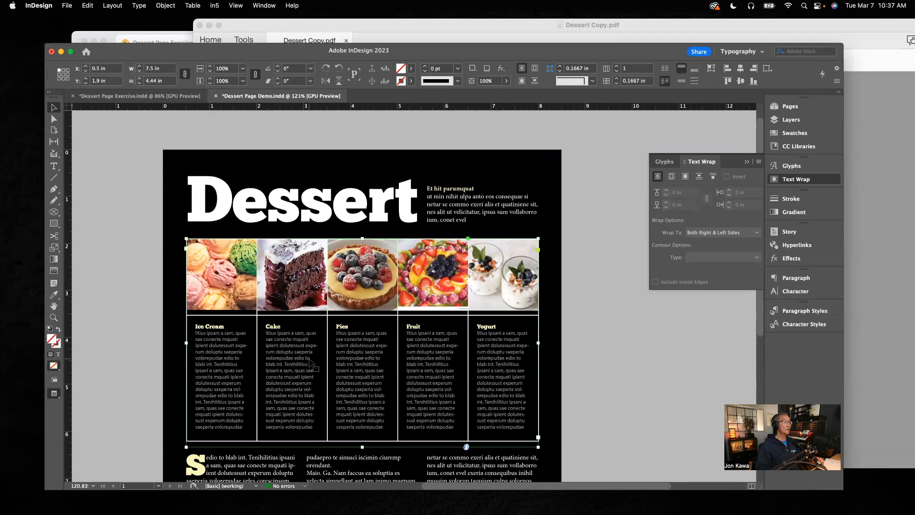
pyautogui.moveTo(321, 366); pyautogui.dragTo(319, 362)
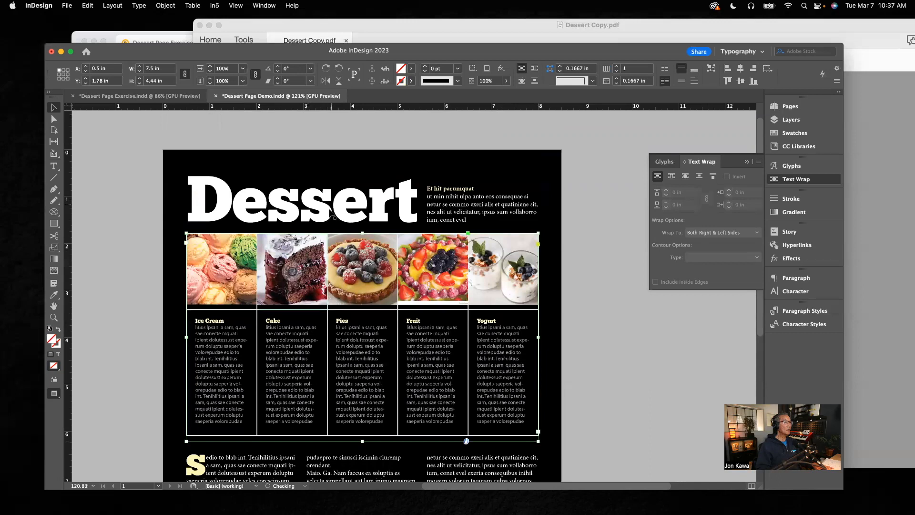
pyautogui.click(574, 290)
# Select the three article columns together with the cherries image, move them slightly up toward the dessert table and deselect
pyautogui.scroll(-5, 627, 437)
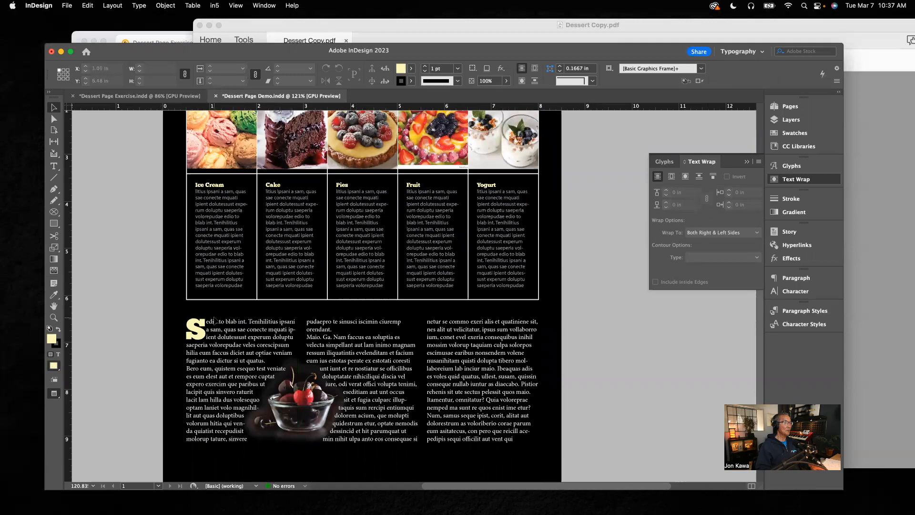
pyautogui.moveTo(146, 344); pyautogui.dragTo(491, 415)
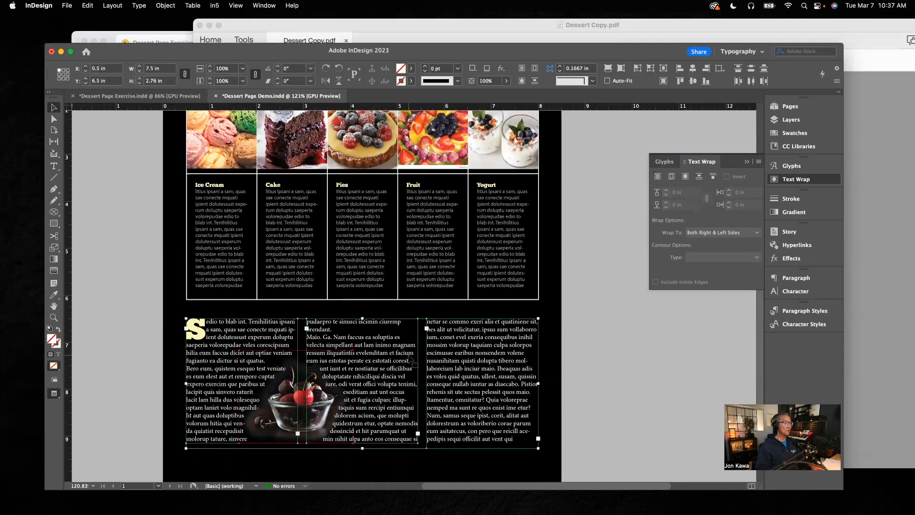
pyautogui.moveTo(463, 368); pyautogui.dragTo(461, 356)
pyautogui.click(578, 333)
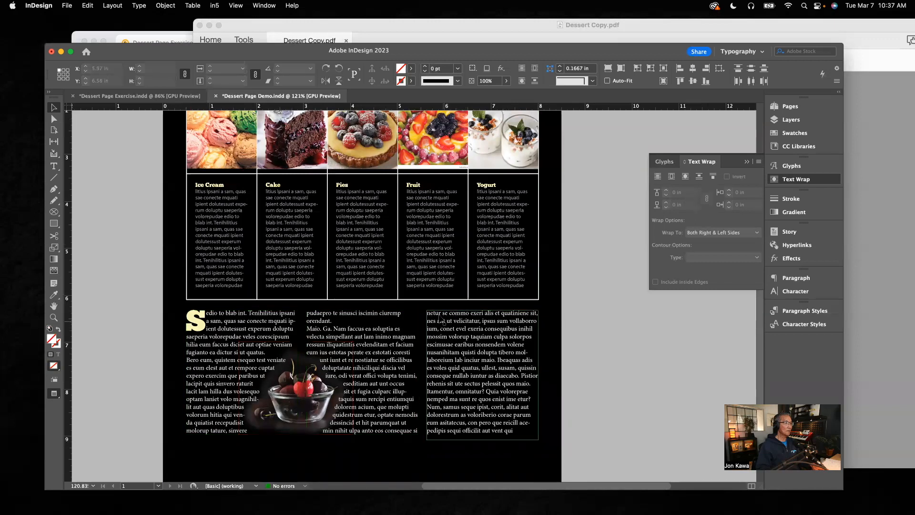
# Check the bottom section of the Dessert Page Exercise document, return to the Dessert Page Demo document and save it
pyautogui.scroll(-3, 620, 399)
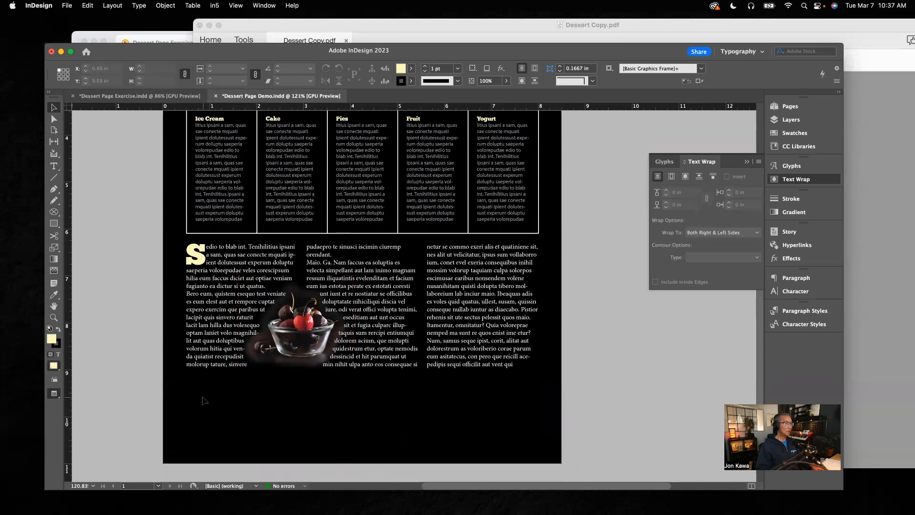
pyautogui.click(193, 96)
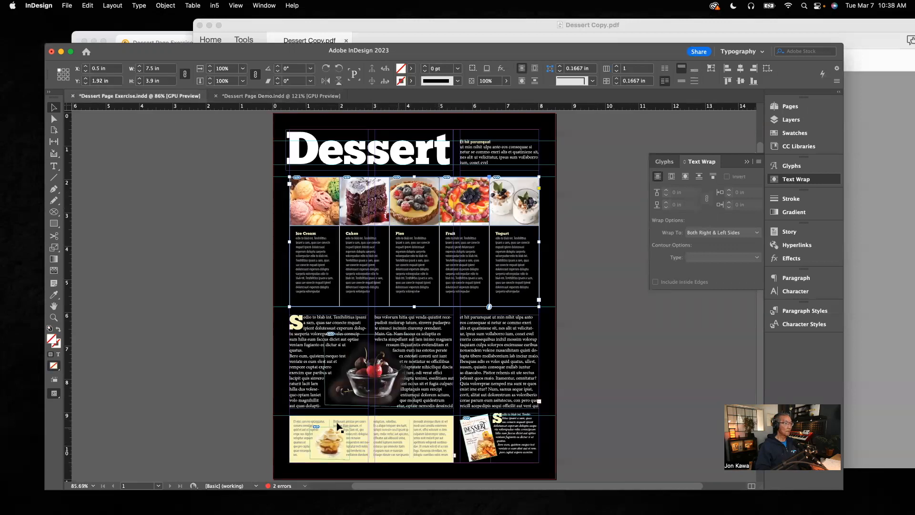
pyautogui.click(613, 368)
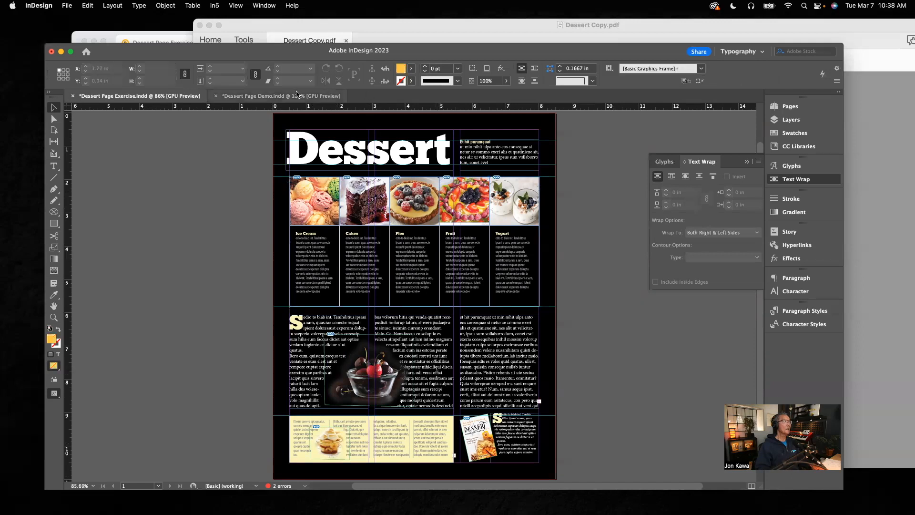
pyautogui.click(297, 96)
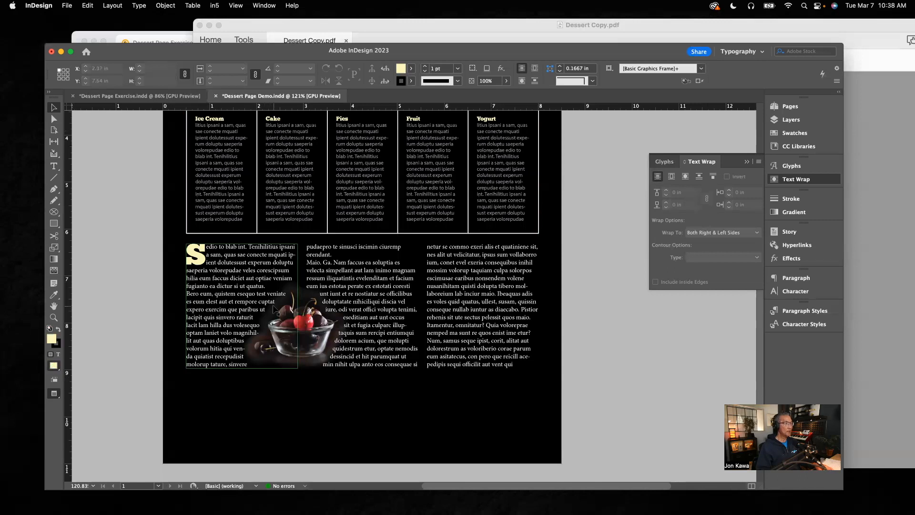
pyautogui.press('super+s')
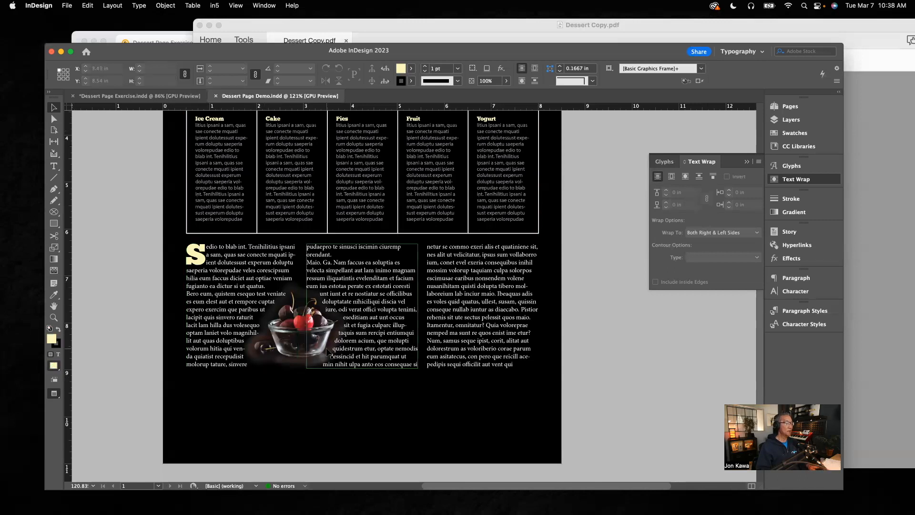
# Show the guides and draw a text frame about 4.94 by 1.38 in on the Typography layer below the first two article columns
pyautogui.press('w')
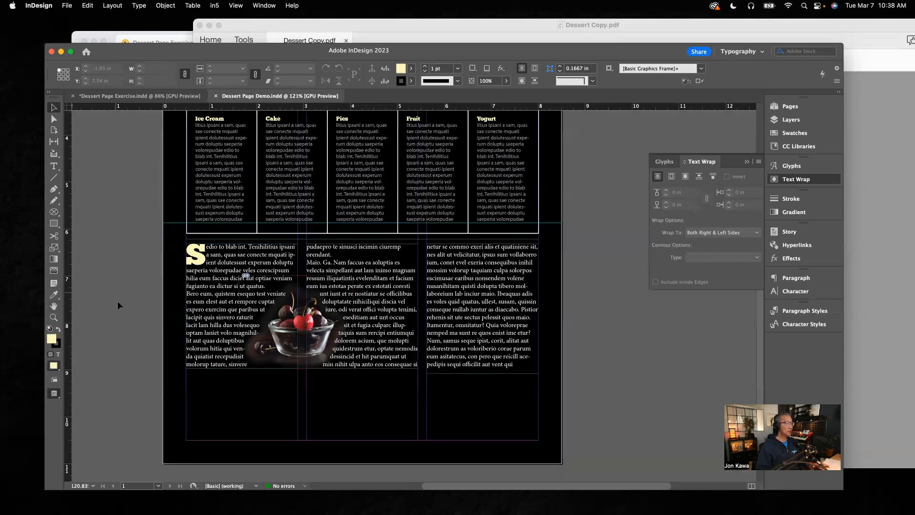
pyautogui.click(54, 165)
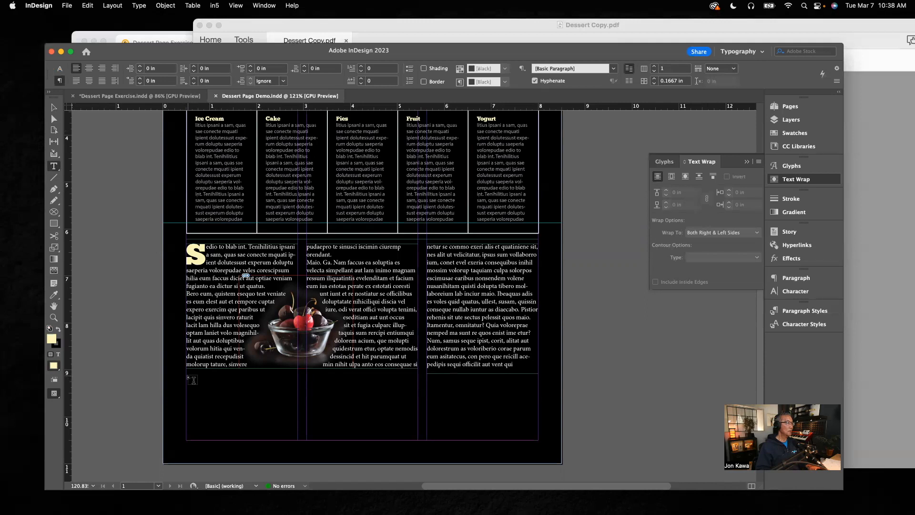
pyautogui.moveTo(187, 376); pyautogui.dragTo(416, 441)
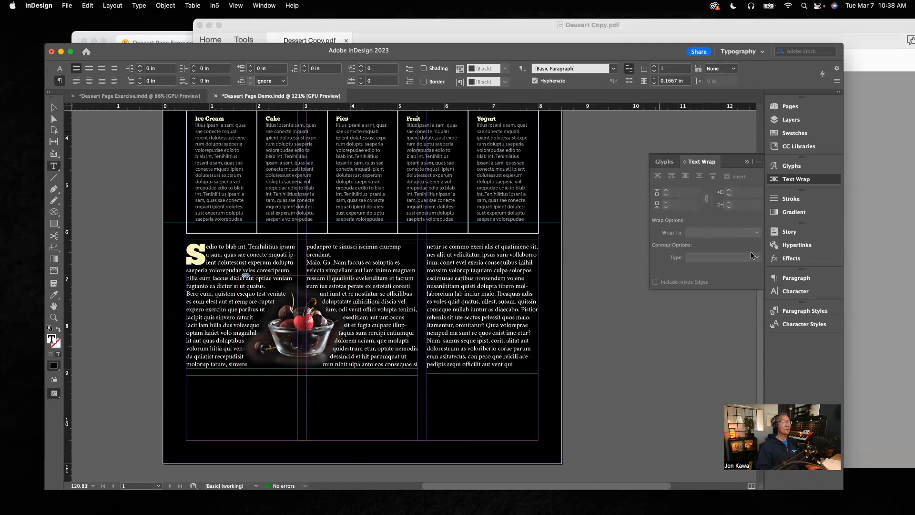
pyautogui.click(792, 120)
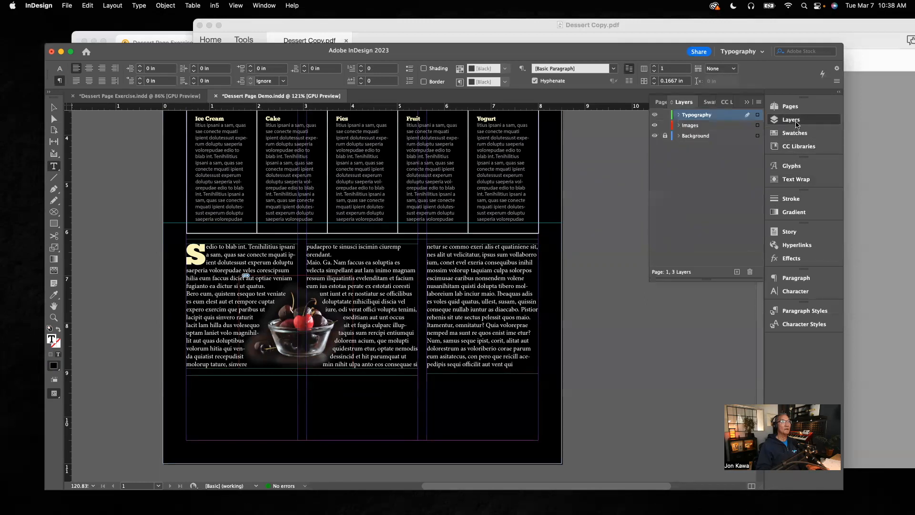
pyautogui.click(239, 403)
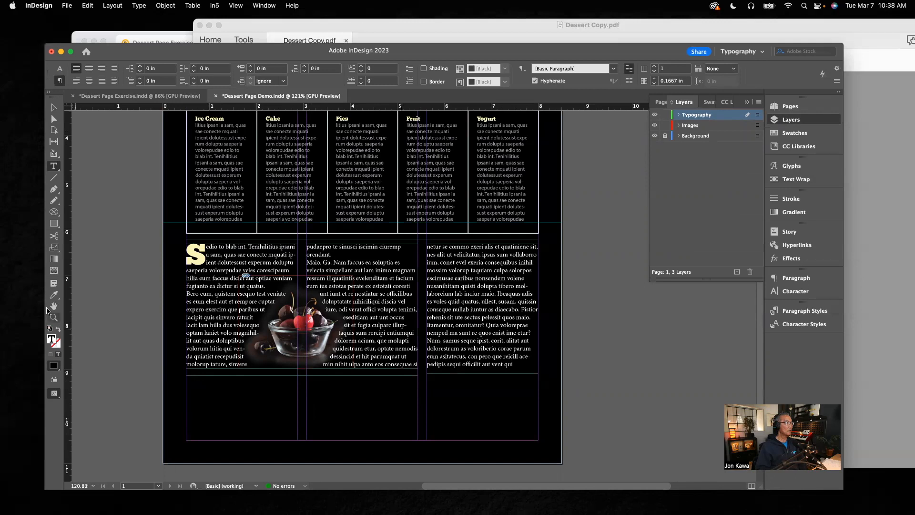
pyautogui.click(193, 378)
# Fill the new text frame below the article with the Dessert Page Yellow swatch
pyautogui.click(51, 104)
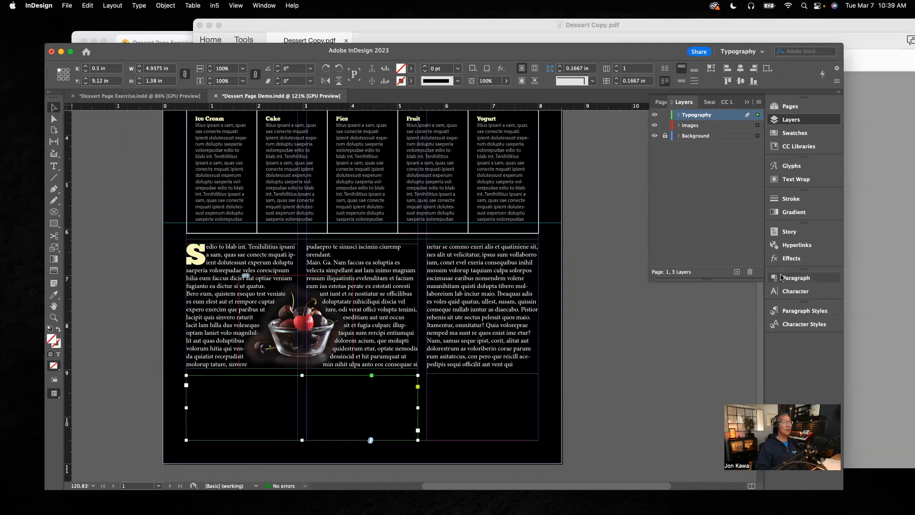
pyautogui.click(791, 134)
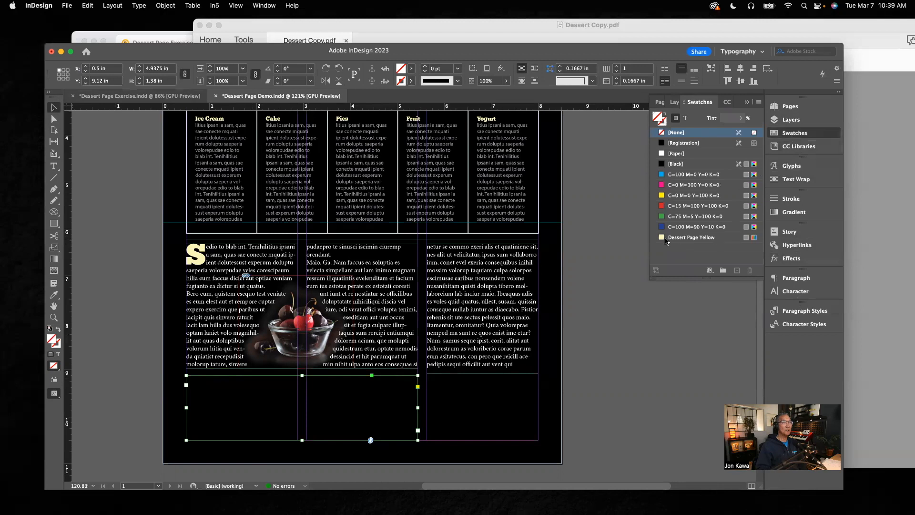
pyautogui.click(662, 238)
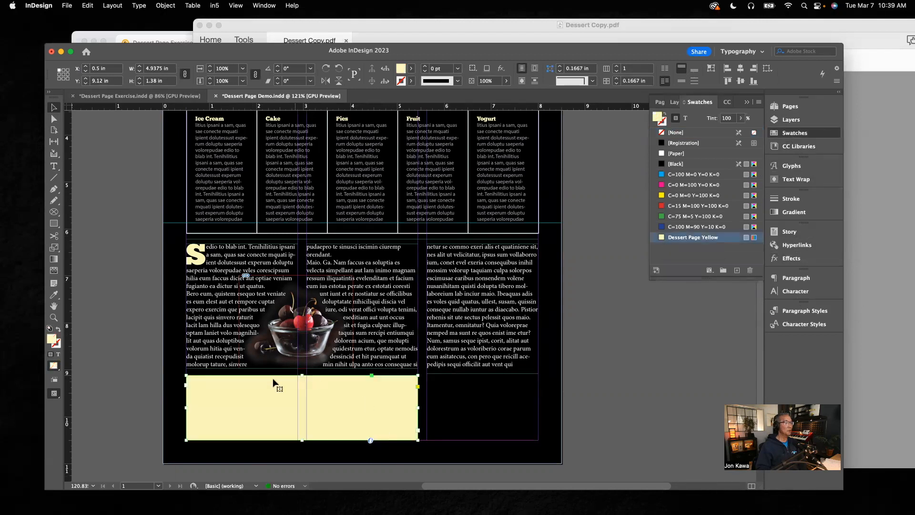
# Check the sidebar in the Dessert Page Exercise document and set the yellow text frame to four columns with preview on
pyautogui.click(53, 165)
pyautogui.click(197, 386)
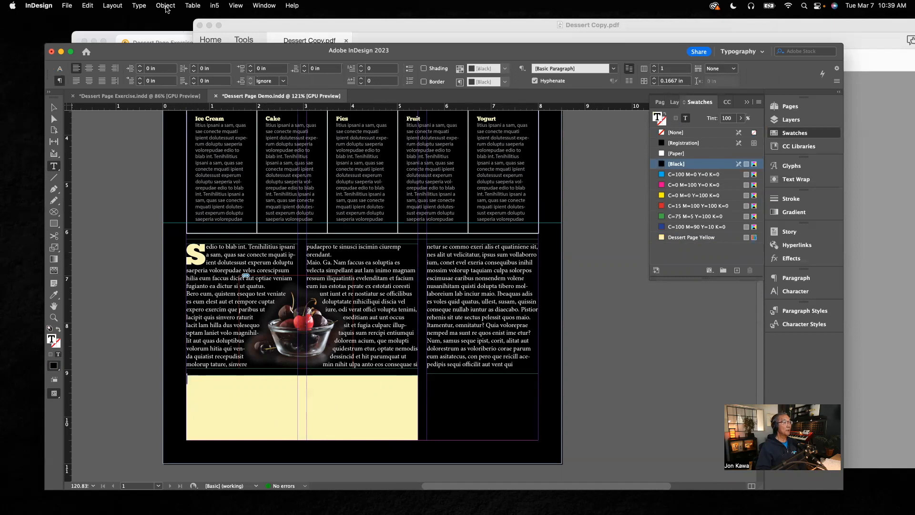
pyautogui.click(149, 95)
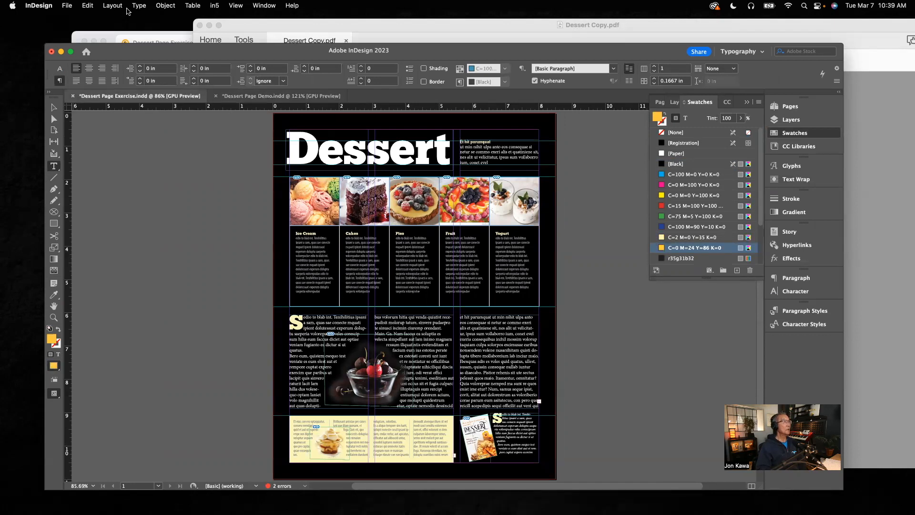
pyautogui.click(236, 97)
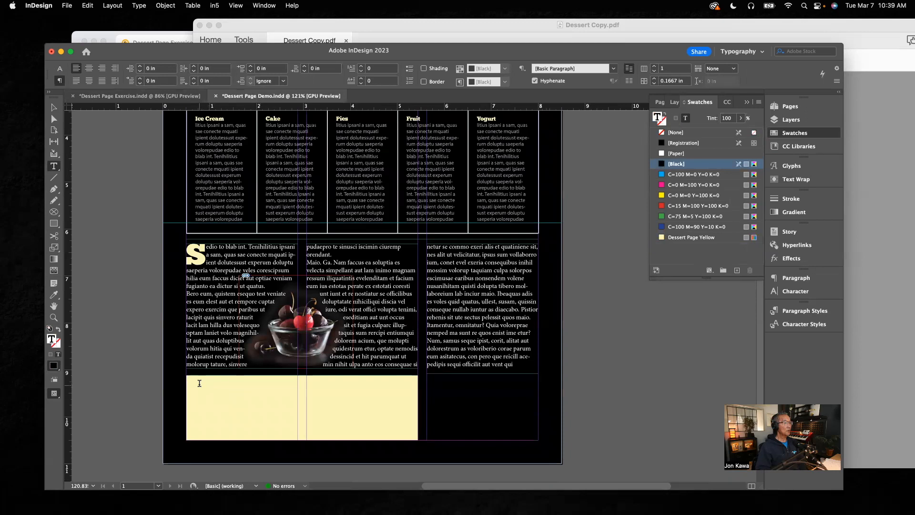
pyautogui.click(168, 7)
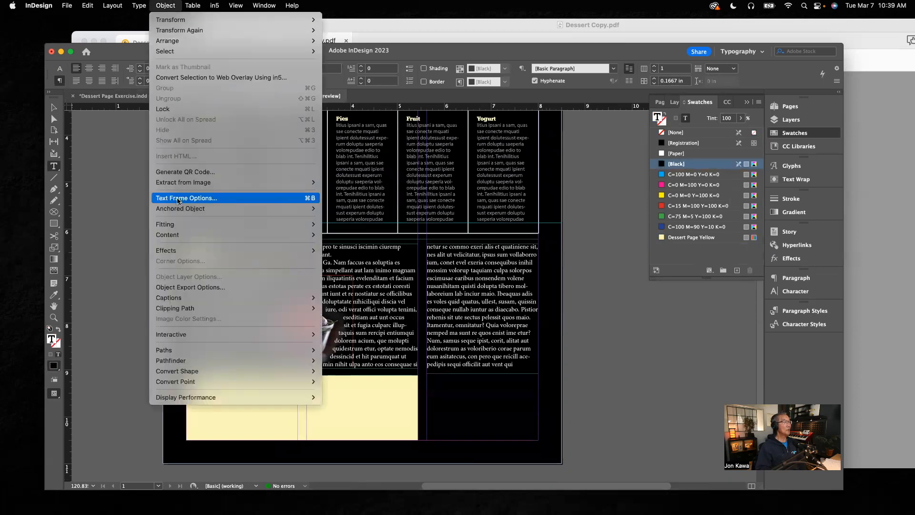
pyautogui.click(179, 198)
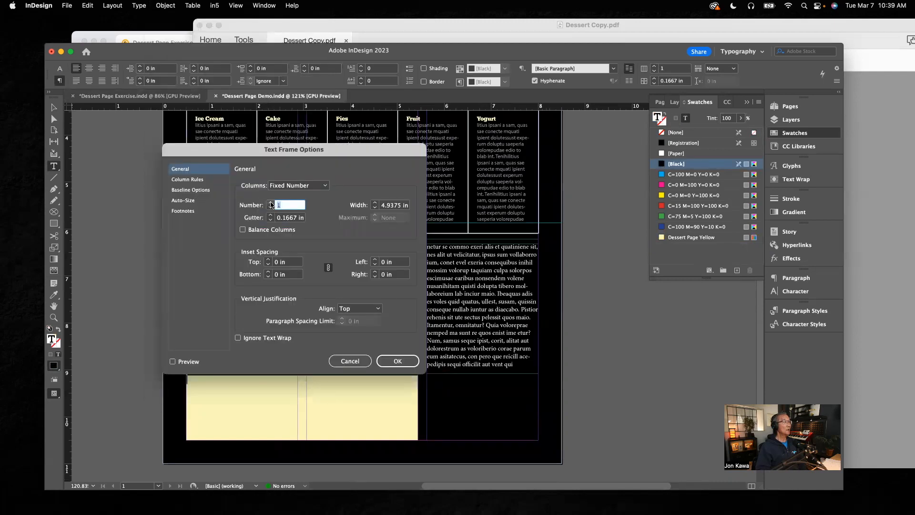
pyautogui.click(271, 203)
pyautogui.click(271, 203)
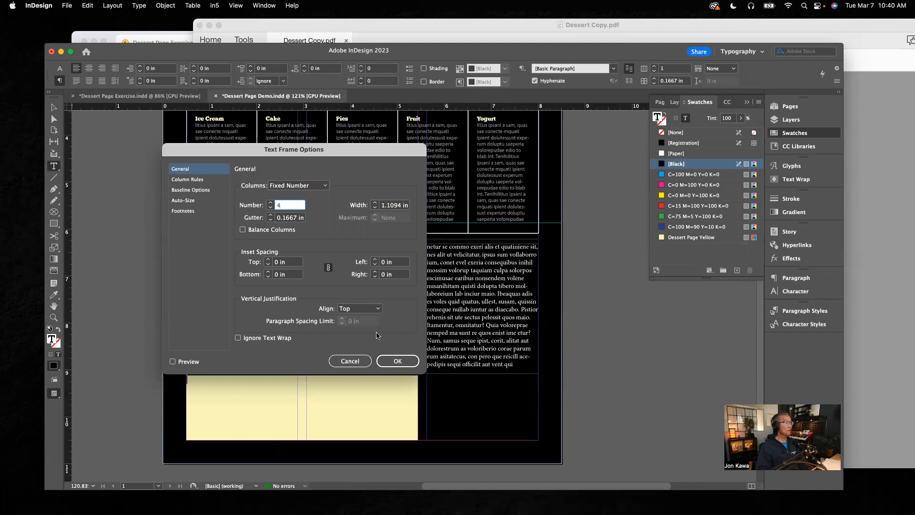
pyautogui.click(173, 361)
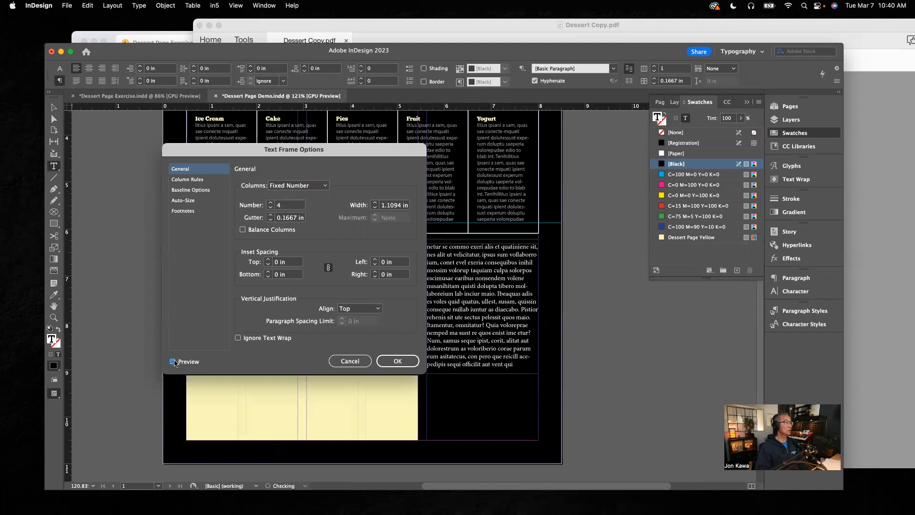
# Set the yellow text frame's inset spacing to 0.125 in on all sides and apply the text frame options
pyautogui.moveTo(291, 150); pyautogui.dragTo(352, 147)
pyautogui.moveTo(509, 165); pyautogui.dragTo(641, 219)
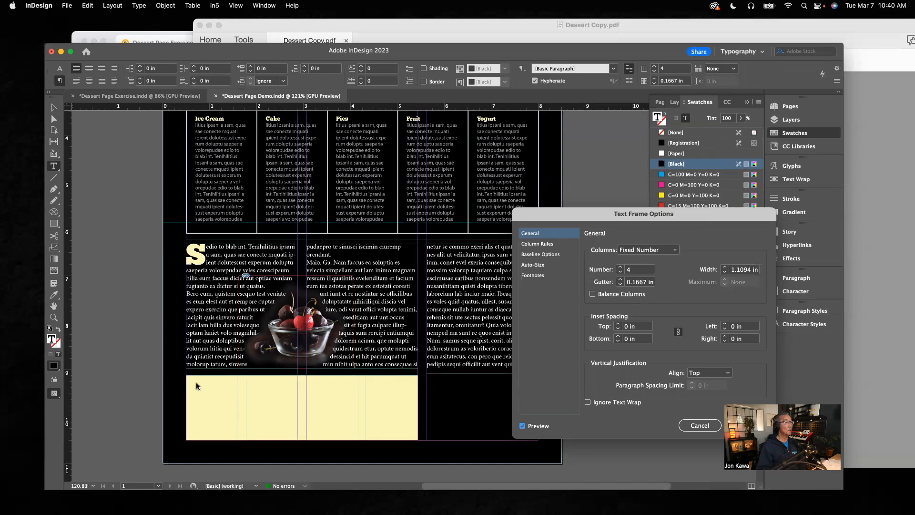
pyautogui.click(618, 325)
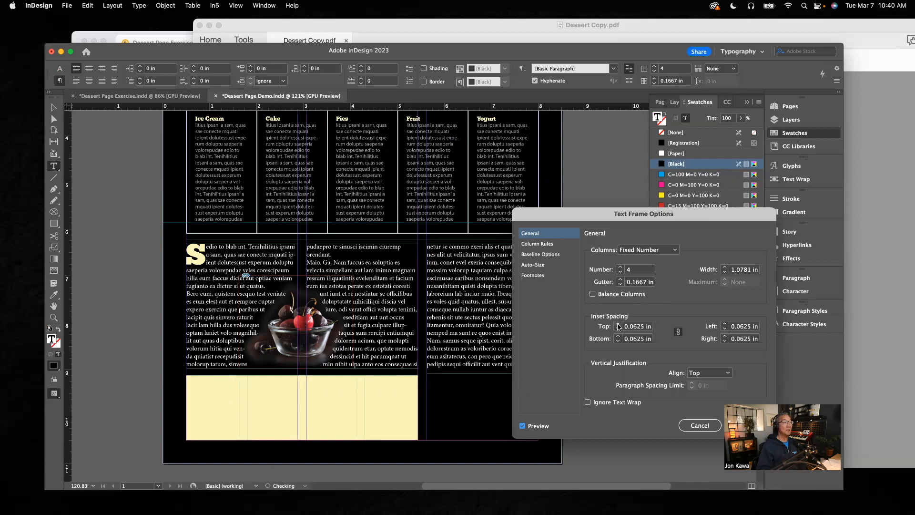
pyautogui.click(618, 326)
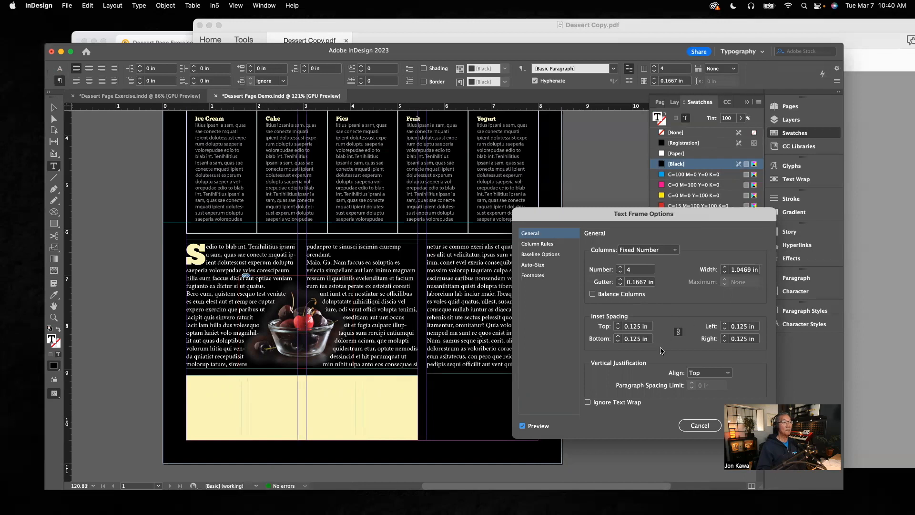
pyautogui.moveTo(693, 215); pyautogui.dragTo(657, 163)
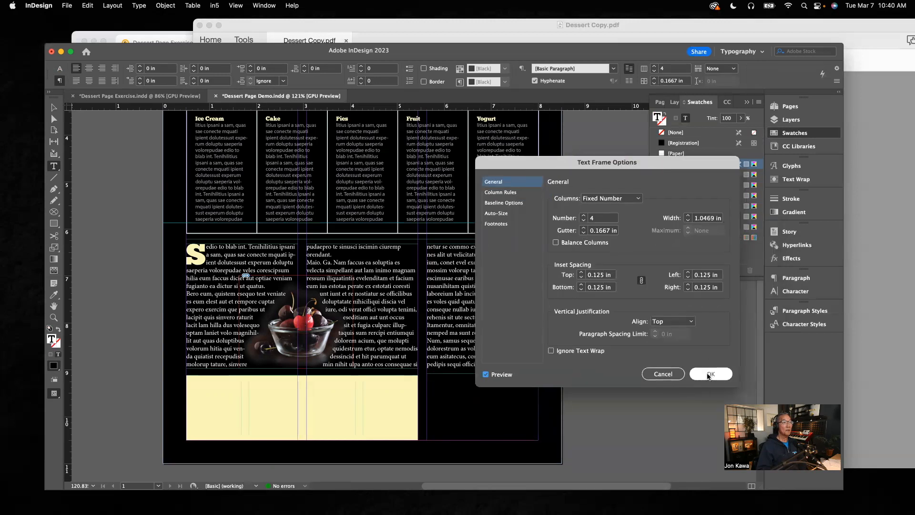
pyautogui.click(709, 374)
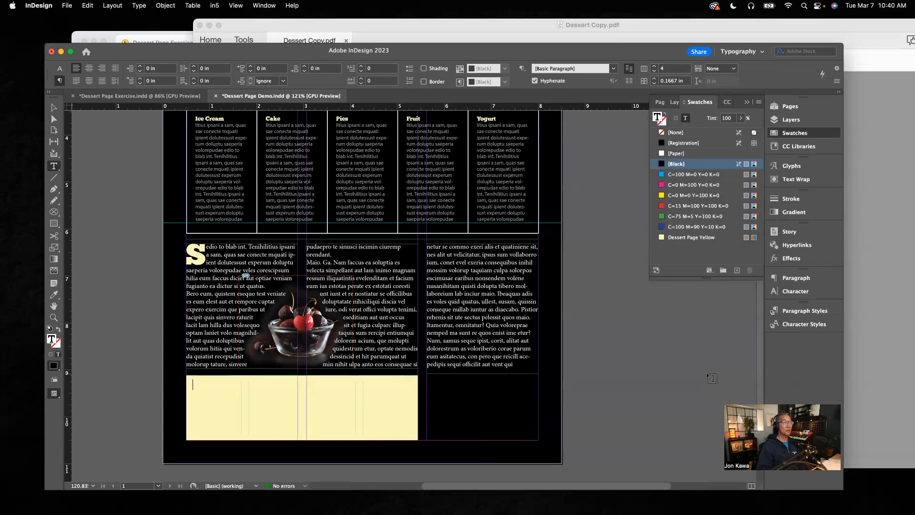
# Set the font for the yellow sidebar frame's text to Myriad Pro Condensed
pyautogui.click(205, 429)
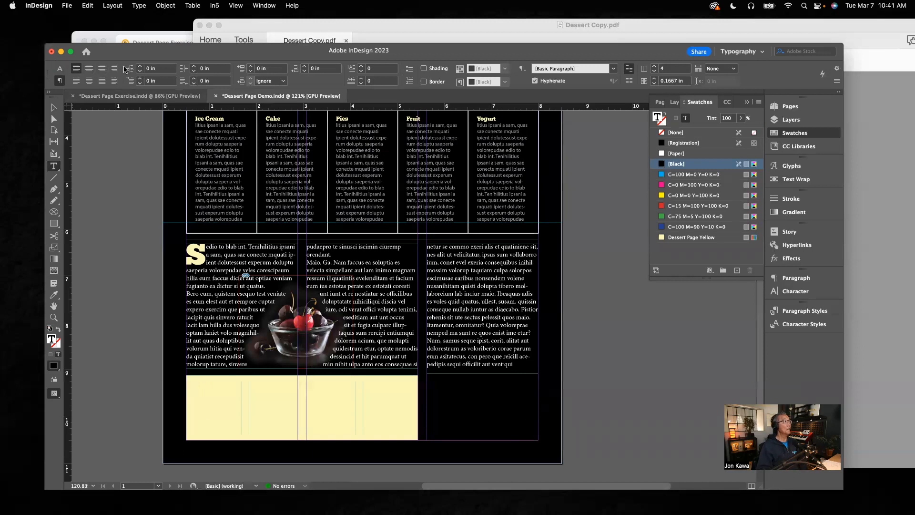
pyautogui.click(60, 69)
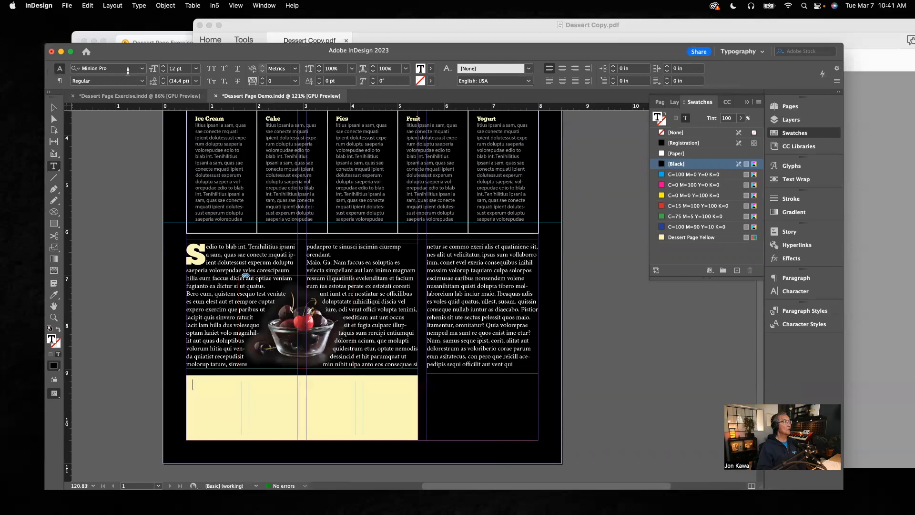
pyautogui.click(142, 69)
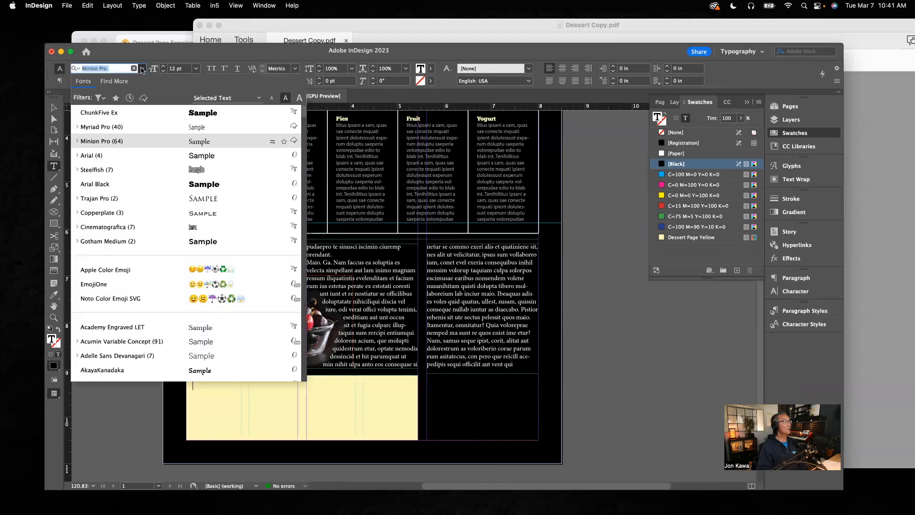
pyautogui.click(103, 128)
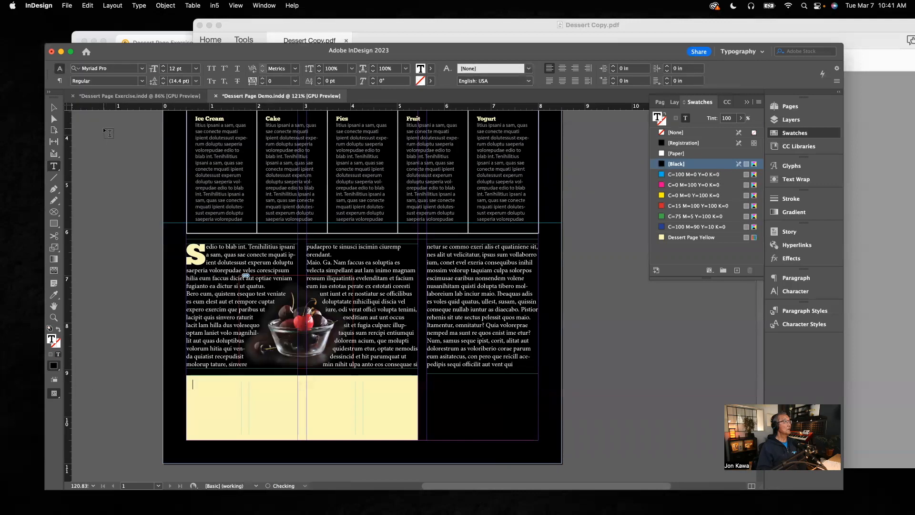
pyautogui.click(141, 82)
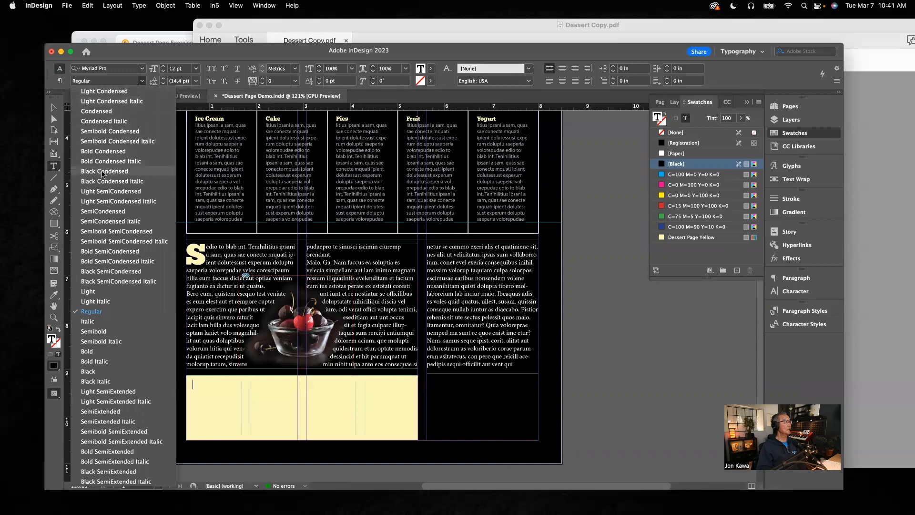
pyautogui.click(101, 112)
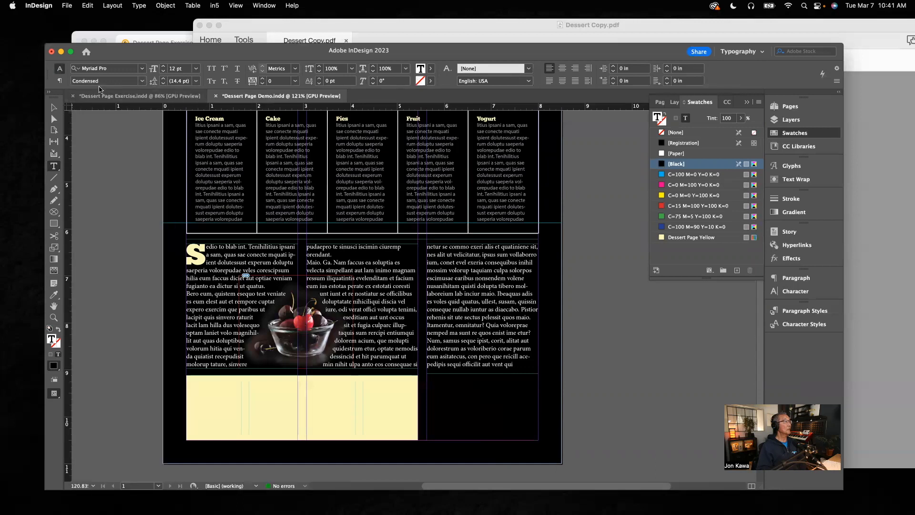
# Set the sidebar text to 8 pt size with 9 pt leading
pyautogui.click(163, 72)
pyautogui.click(163, 71)
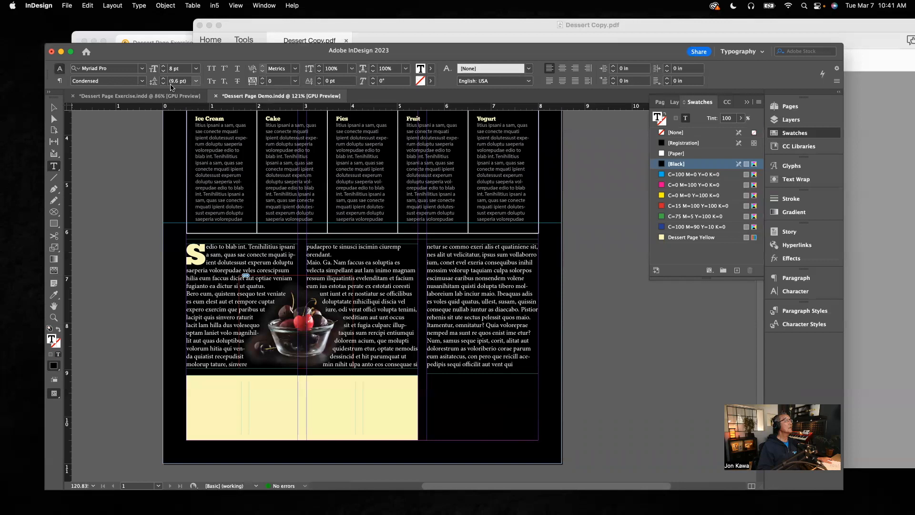
pyautogui.click(195, 84)
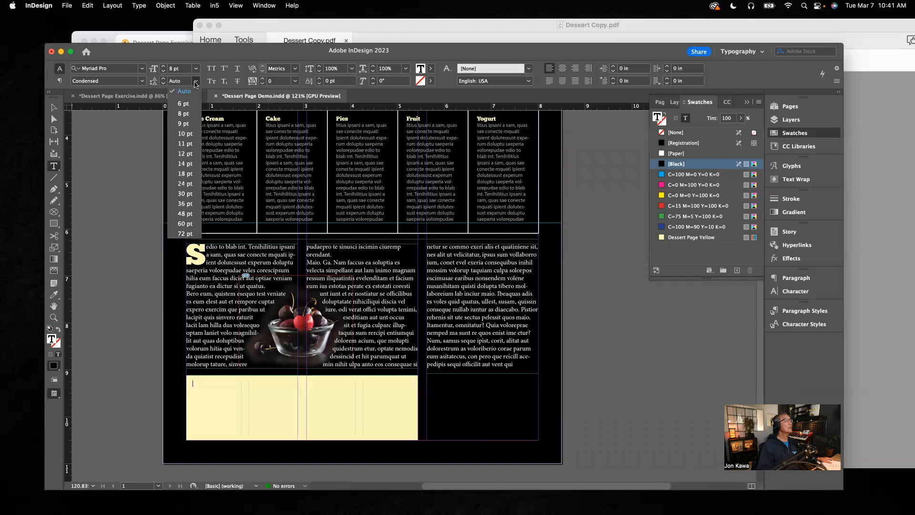
pyautogui.click(177, 122)
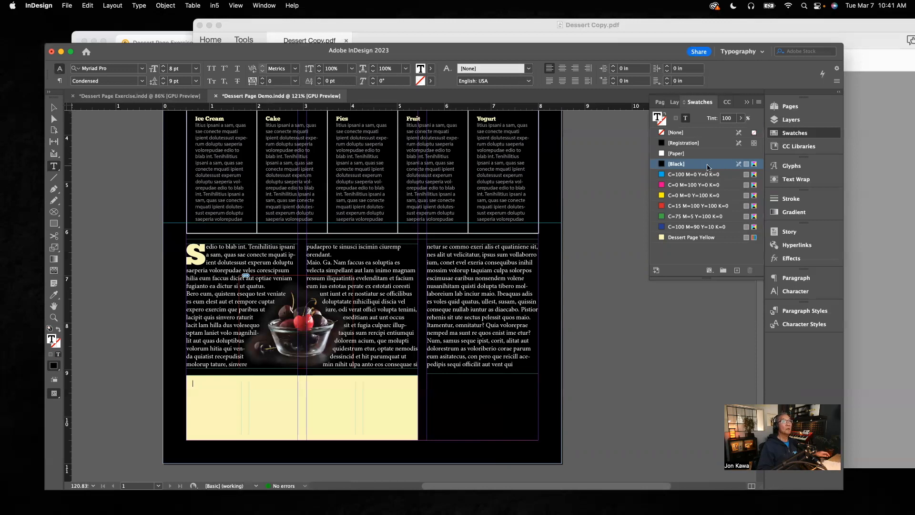
# Set the sidebar text's Black colour to a 60% tint and place the cursor back in the yellow frame
pyautogui.click(740, 121)
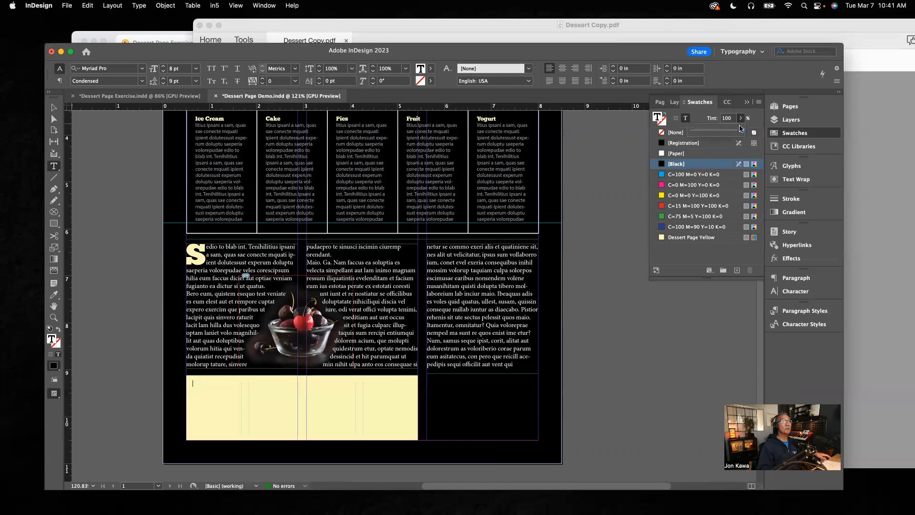
pyautogui.moveTo(741, 131); pyautogui.dragTo(720, 134)
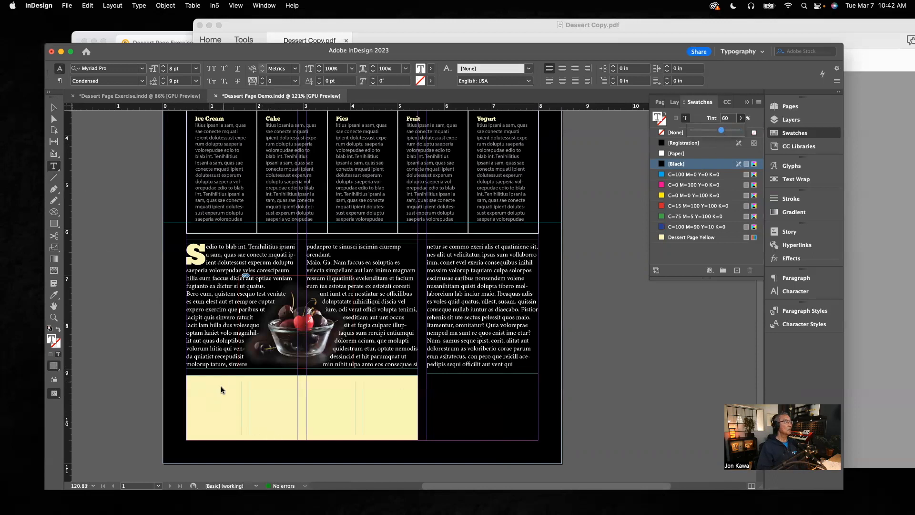
pyautogui.click(200, 380)
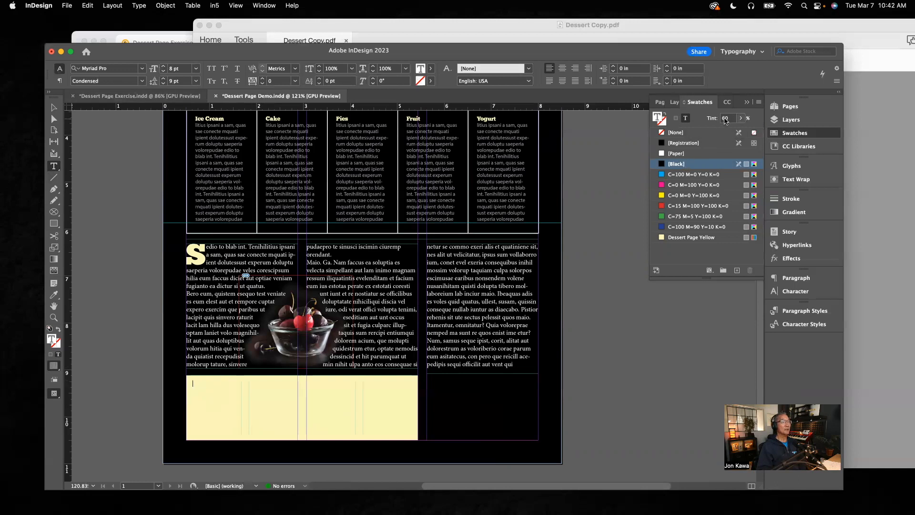
# Copy the sidebar text paragraphs from Dessert Copy.pdf in Acrobat and paste them into the yellow text frame in InDesign
pyautogui.click(885, 199)
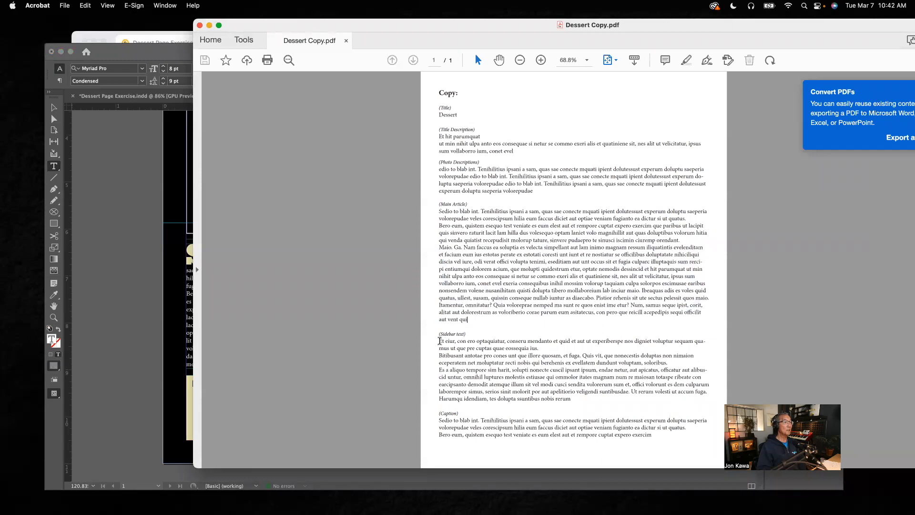
pyautogui.moveTo(440, 340); pyautogui.dragTo(577, 402)
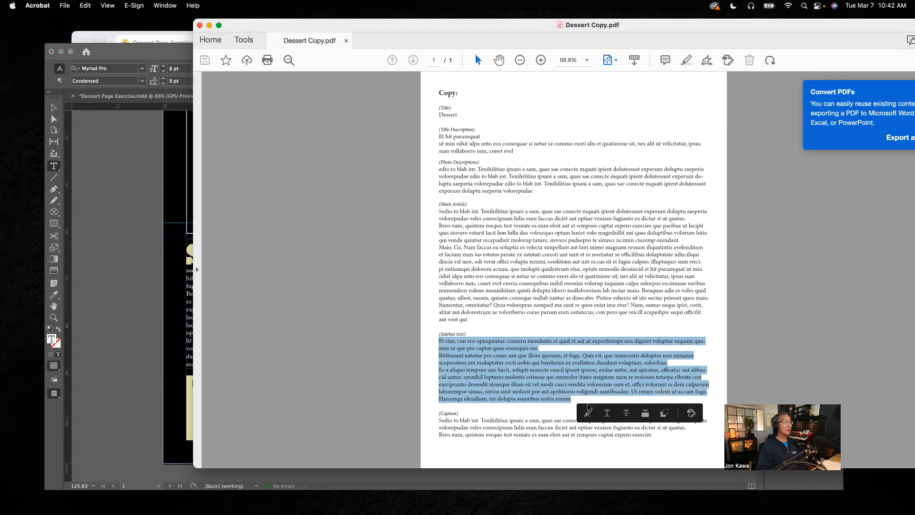
pyautogui.click(173, 363)
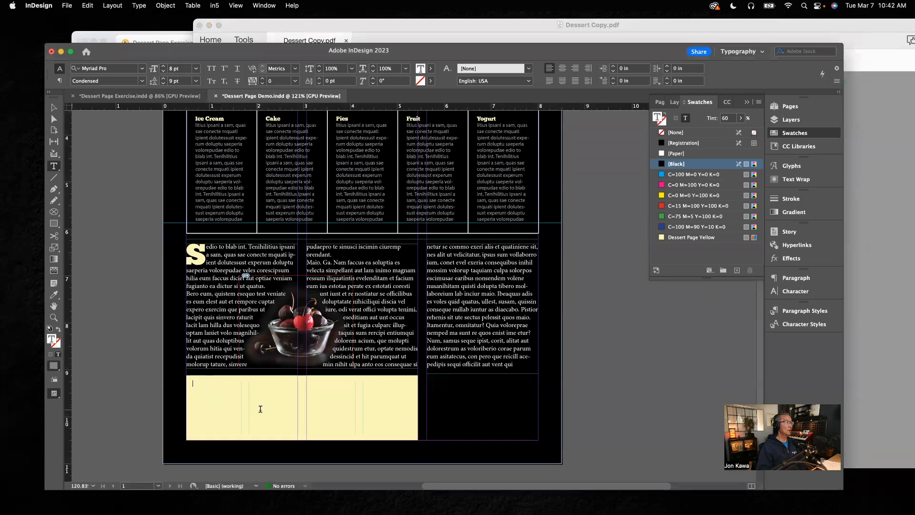
pyautogui.press('super+v')
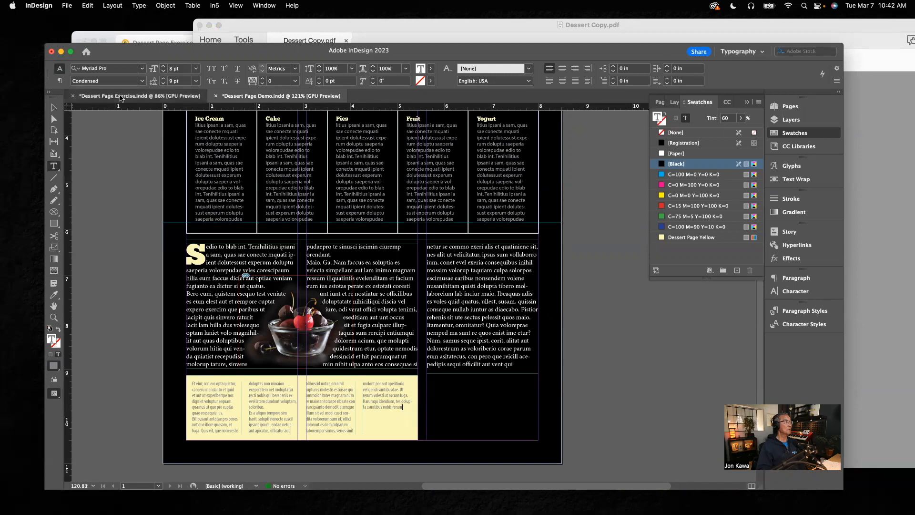
# Check the sidebar image in the exercise document and place dessert.png about 0.85 in wide on the pasteboard beside the demo page
pyautogui.click(138, 95)
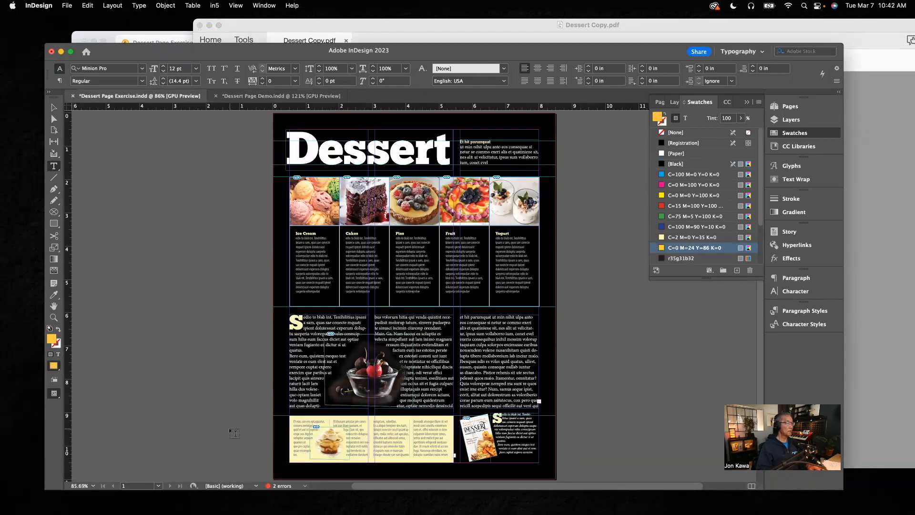
pyautogui.scroll(5, 350, 458)
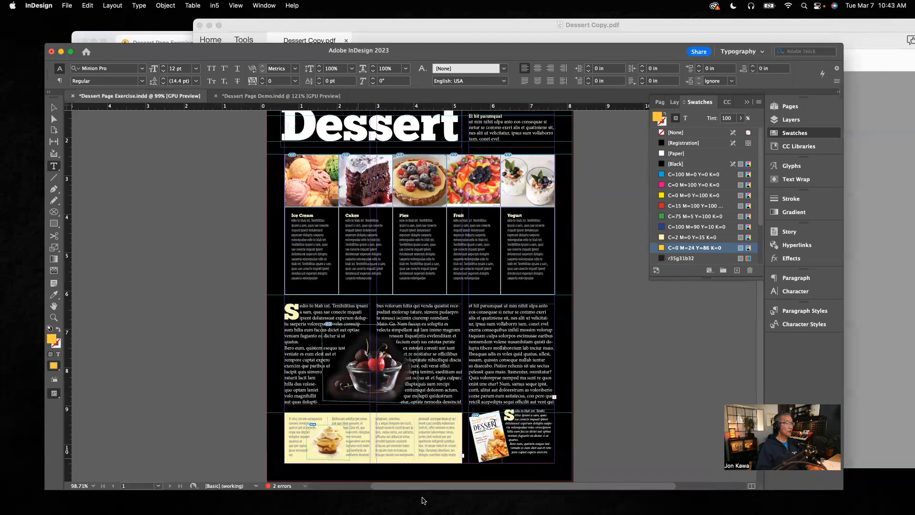
pyautogui.scroll(1, 348, 451)
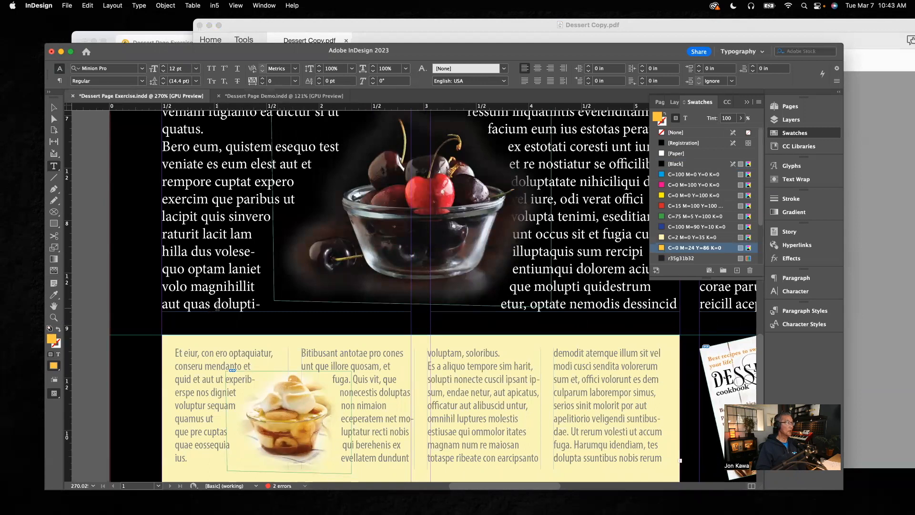
pyautogui.click(248, 97)
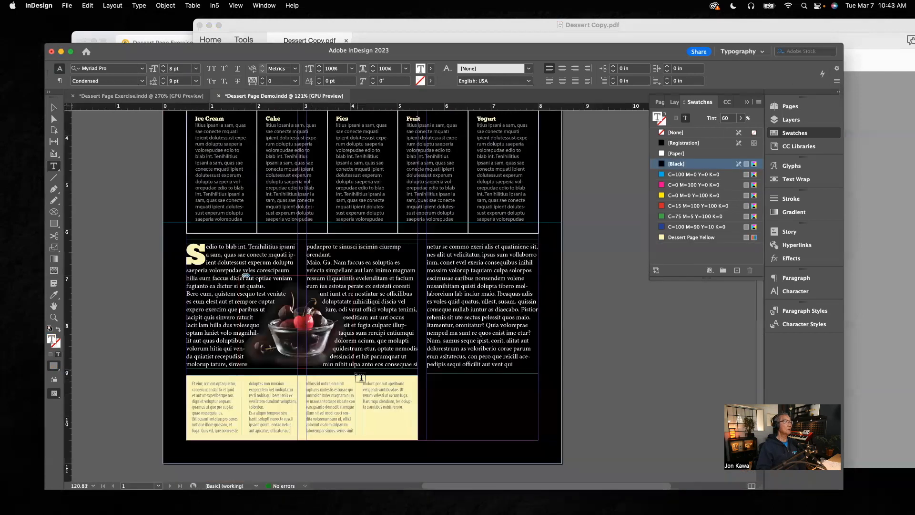
pyautogui.press('Escape')
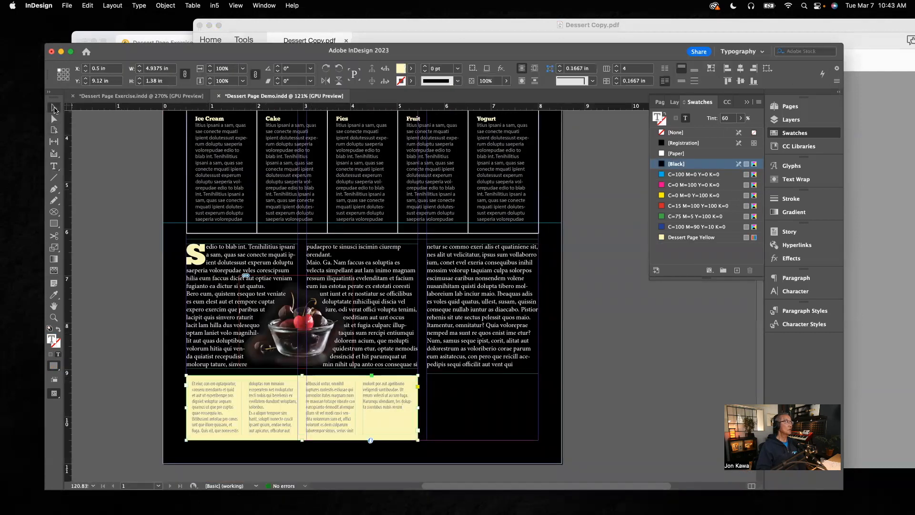
pyautogui.click(147, 228)
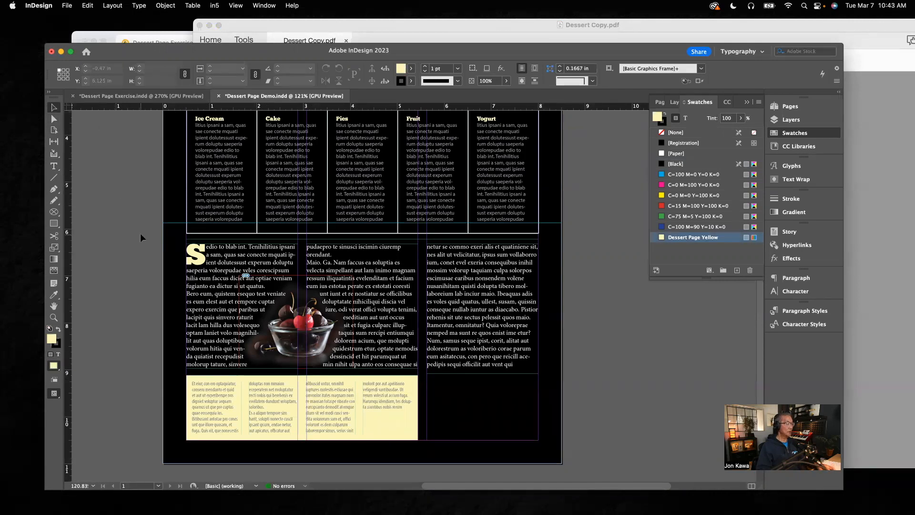
pyautogui.press('super+d')
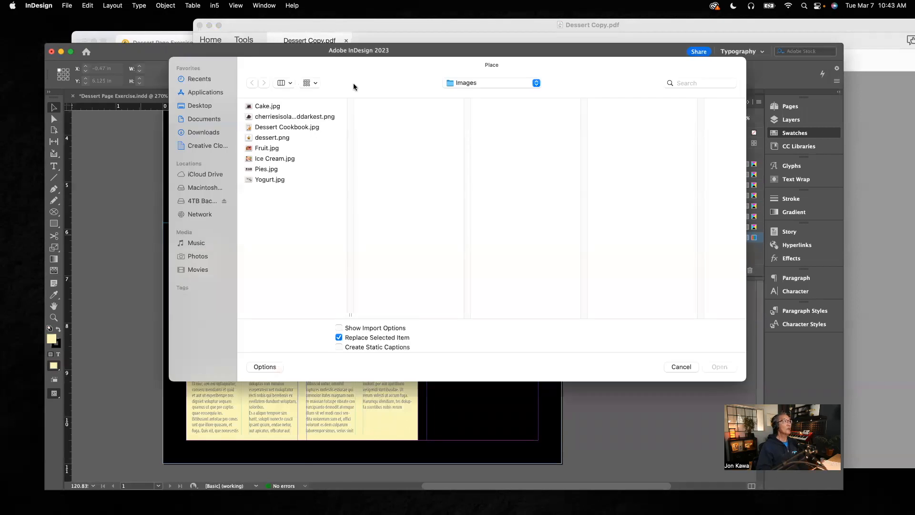
pyautogui.click(275, 138)
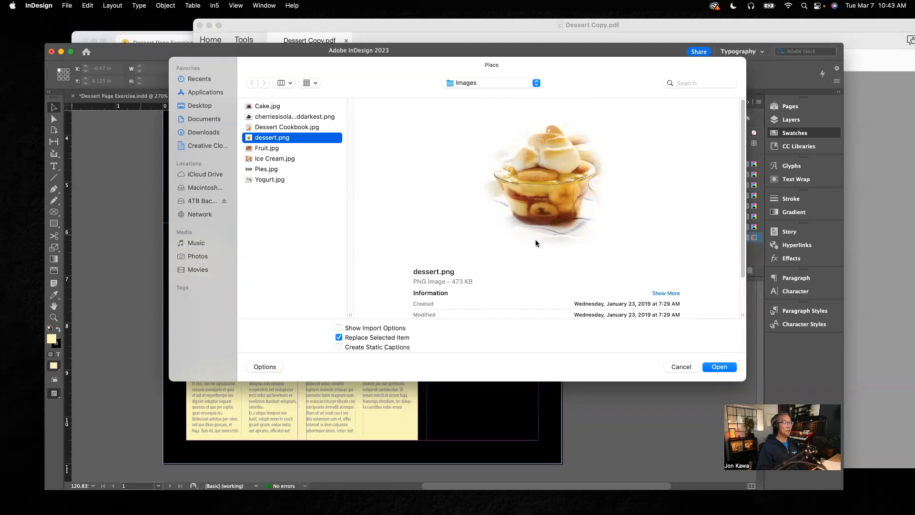
pyautogui.click(729, 368)
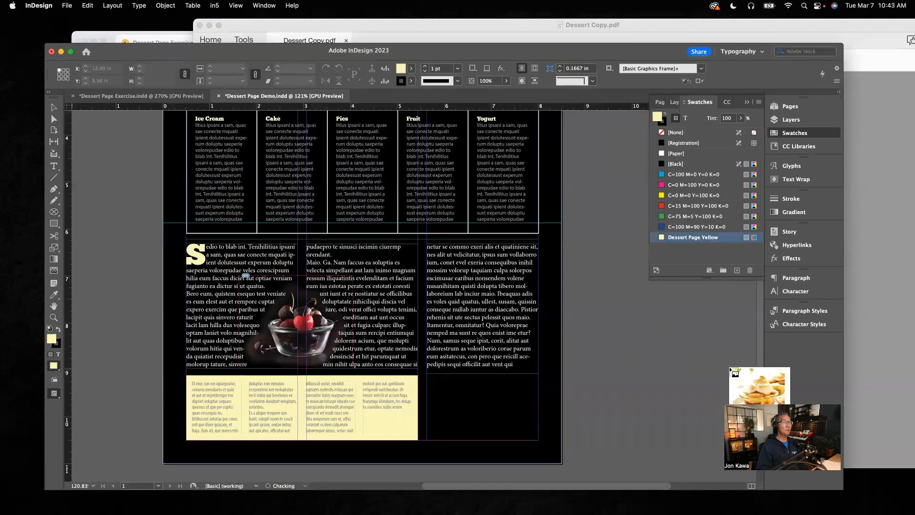
pyautogui.moveTo(105, 333); pyautogui.dragTo(143, 368)
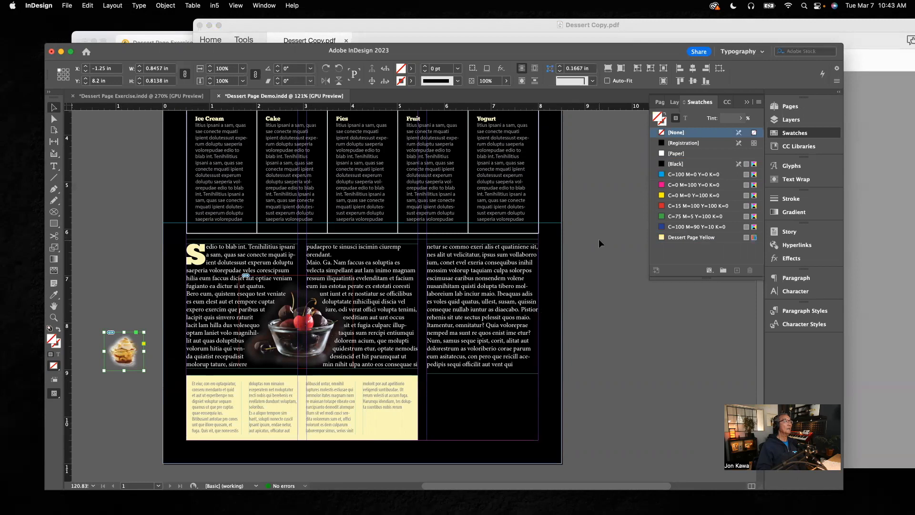
# Try the dessert image on the Images layer over the yellow sidebar, and return it to the pasteboard and the Typography layer
pyautogui.click(792, 120)
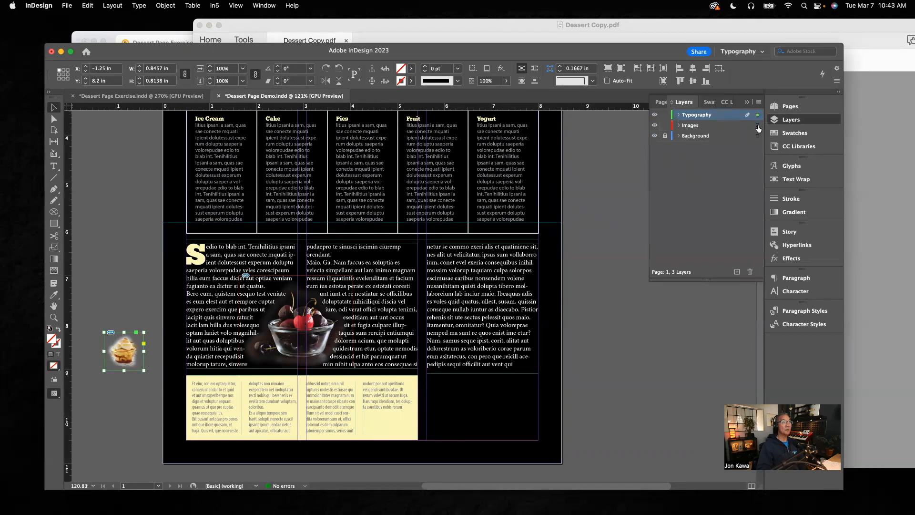
pyautogui.moveTo(758, 115); pyautogui.dragTo(757, 125)
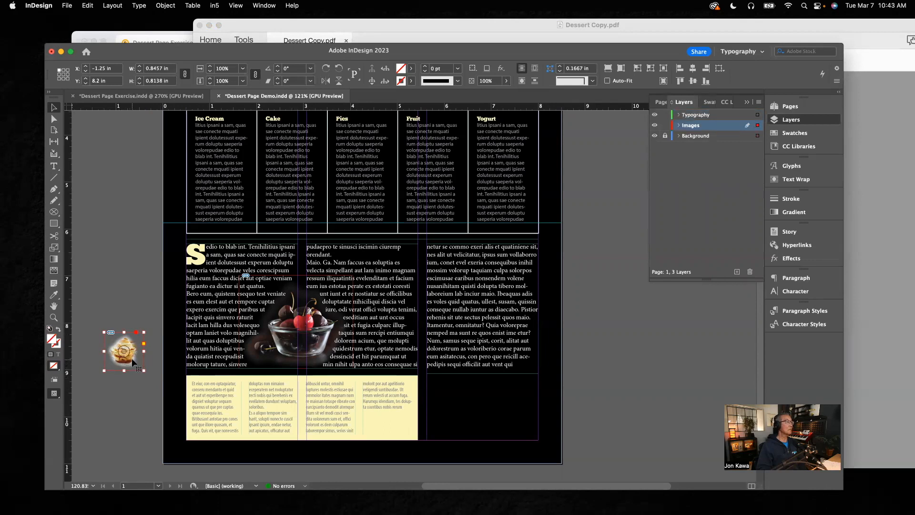
pyautogui.moveTo(133, 363); pyautogui.dragTo(251, 419)
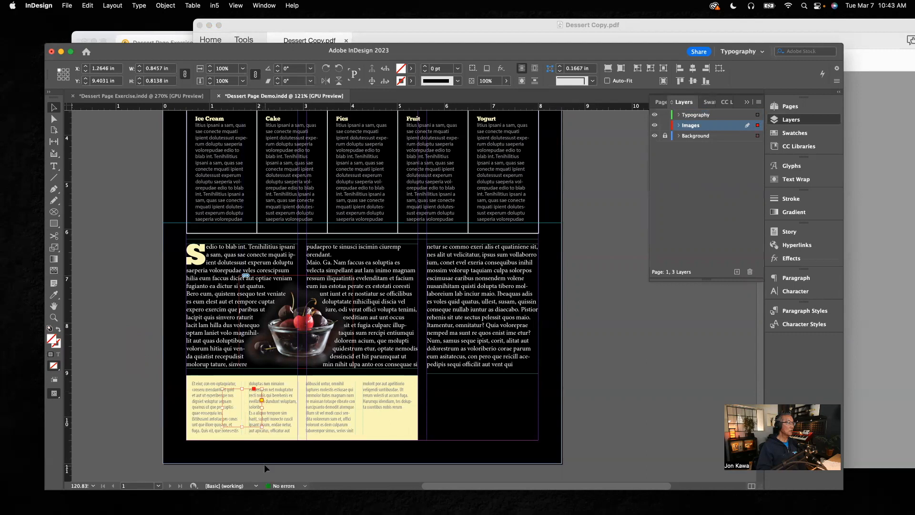
pyautogui.click(165, 6)
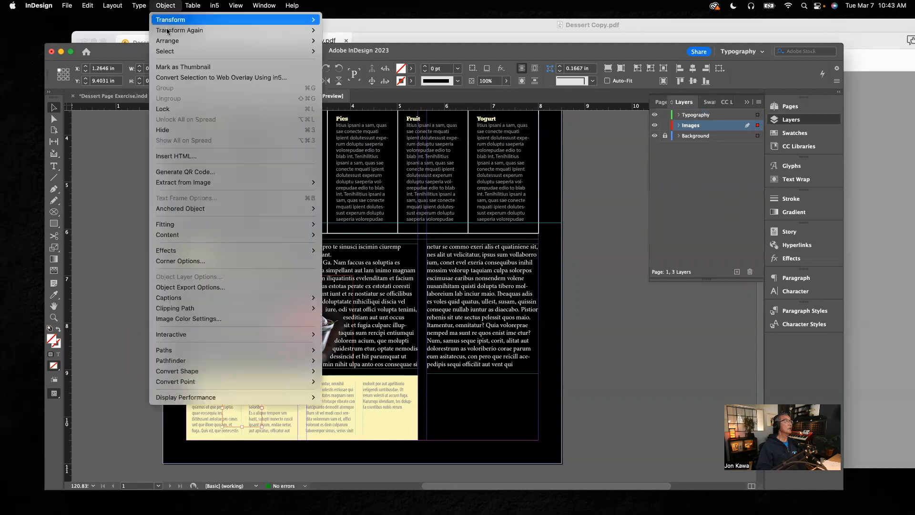
pyautogui.moveTo(170, 42)
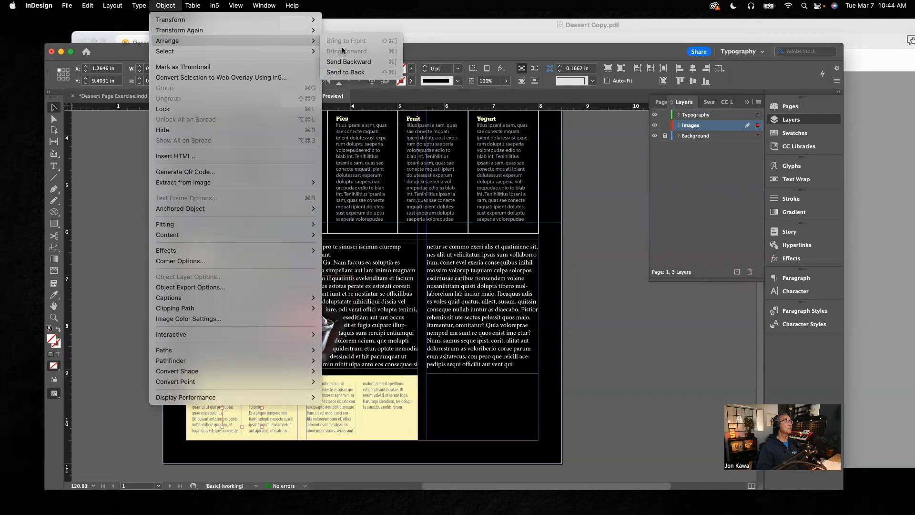
pyautogui.click(116, 160)
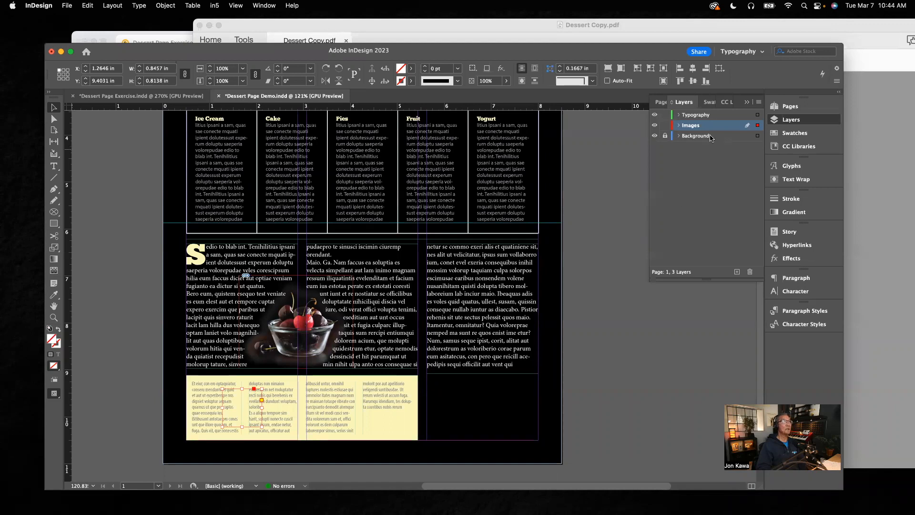
pyautogui.moveTo(243, 393); pyautogui.dragTo(123, 341)
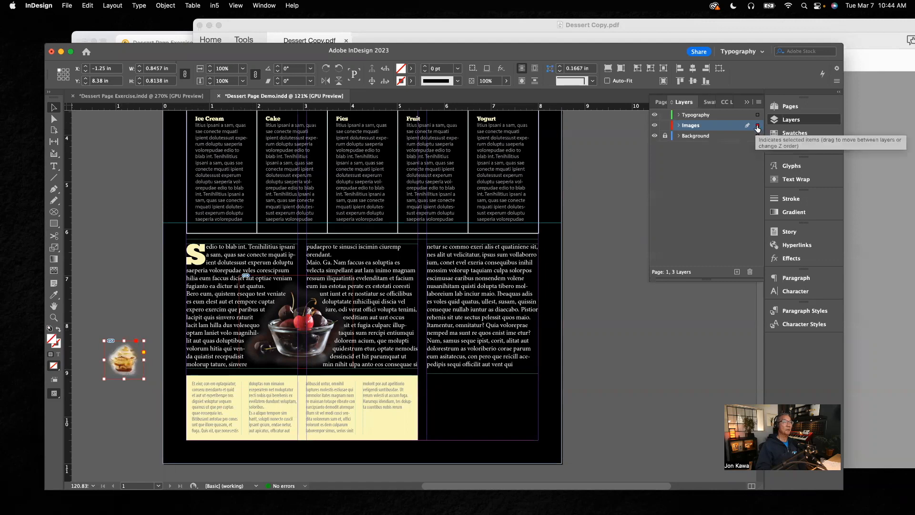
pyautogui.moveTo(757, 118); pyautogui.dragTo(757, 115)
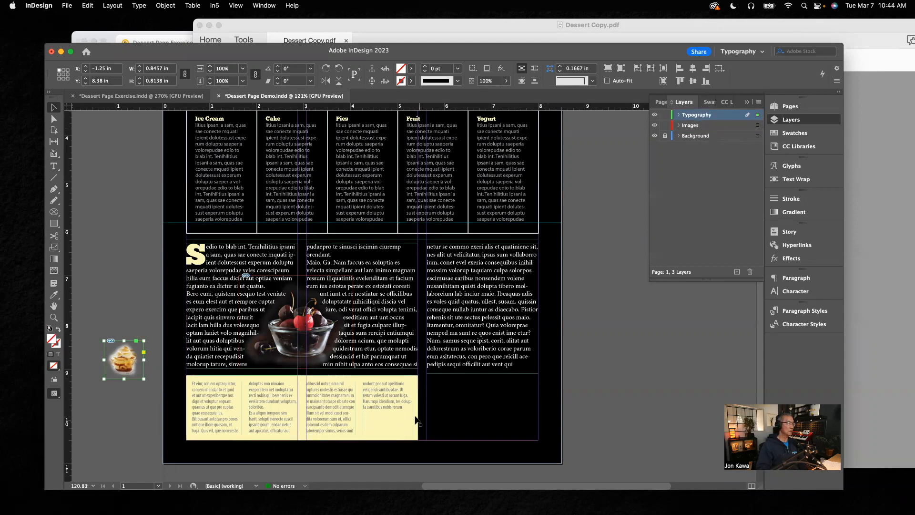
# Position the dessert image across the yellow sidebar's first two columns and enlarge it proportionally to about 1.04 by 1 in
pyautogui.moveTo(134, 369); pyautogui.dragTo(253, 415)
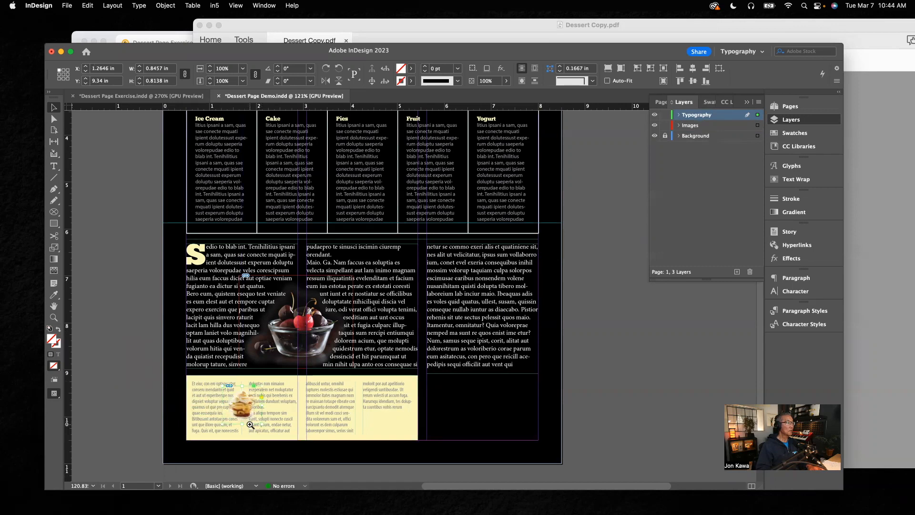
pyautogui.click(249, 424)
pyautogui.click(250, 424)
pyautogui.moveTo(238, 376); pyautogui.dragTo(240, 387)
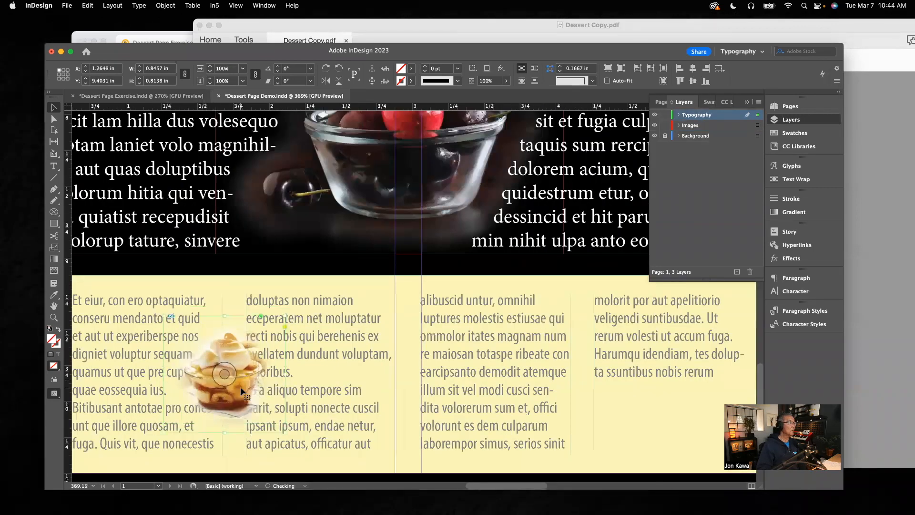
pyautogui.click(159, 95)
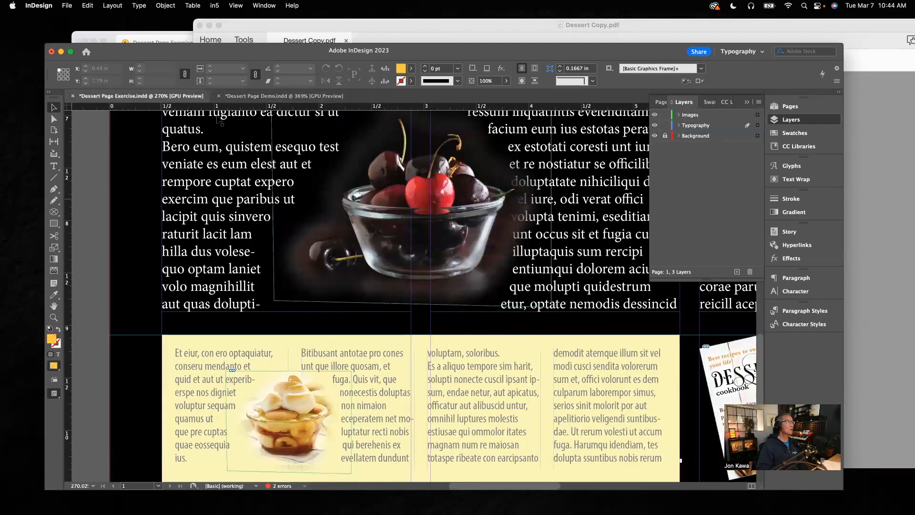
pyautogui.click(258, 97)
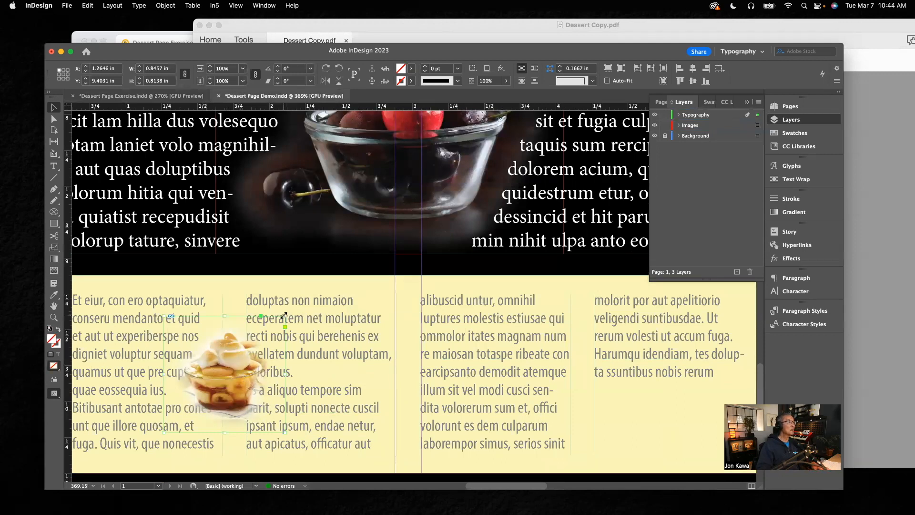
pyautogui.moveTo(284, 315); pyautogui.dragTo(312, 289)
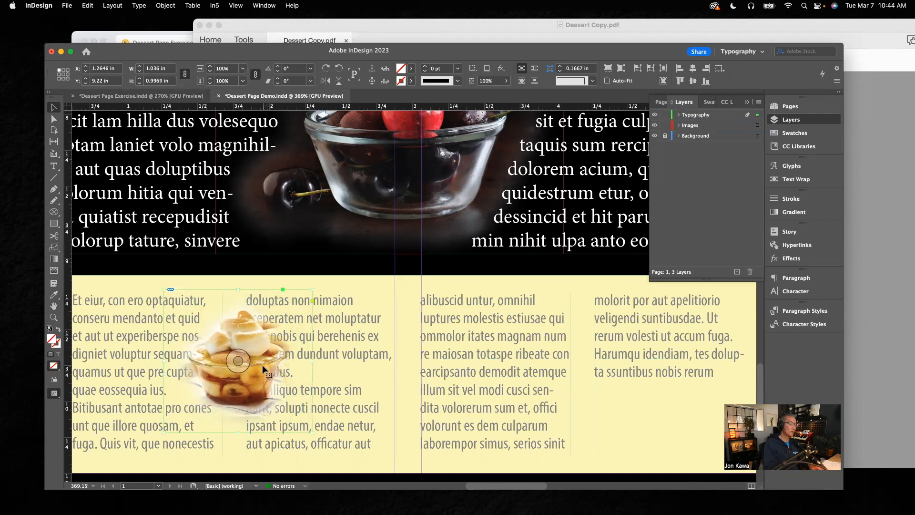
# Move the dessert image onto the pasteboard and apply a text wrap around its object shape with the Select Subject contour type
pyautogui.press('super+0')
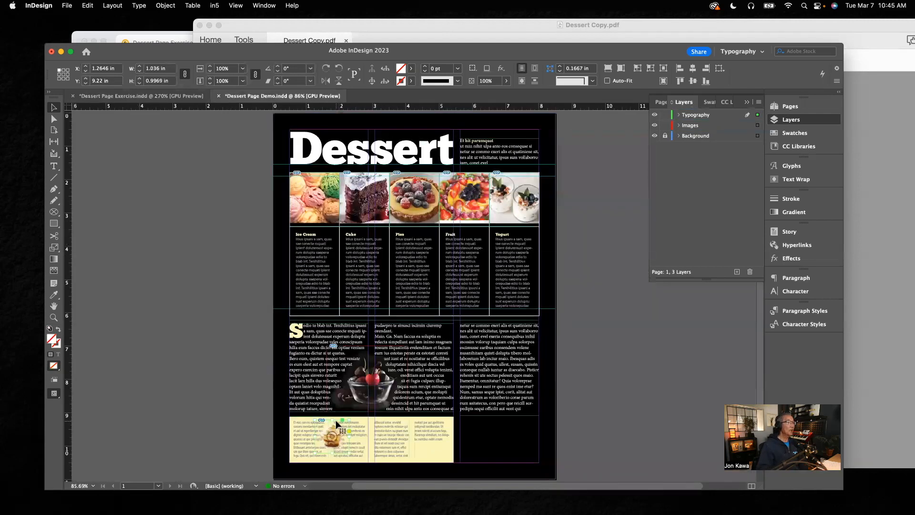
pyautogui.moveTo(333, 433); pyautogui.dragTo(230, 391)
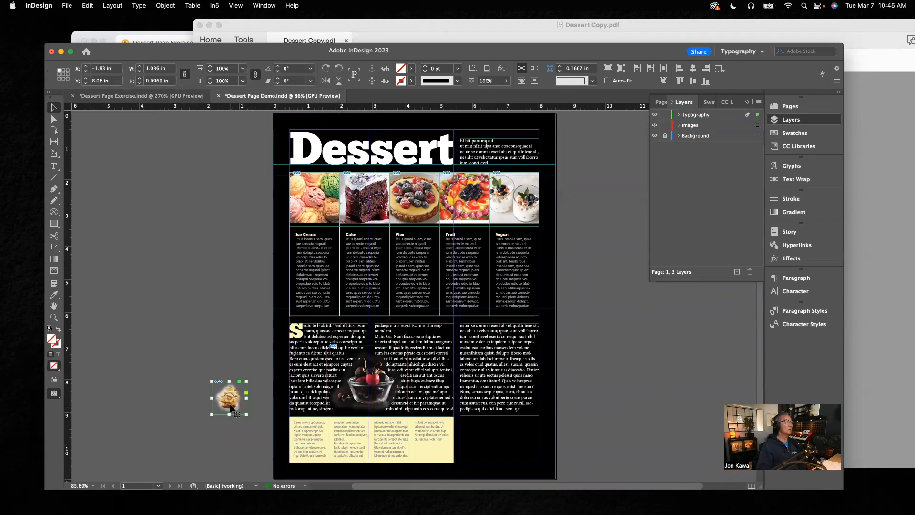
pyautogui.click(796, 179)
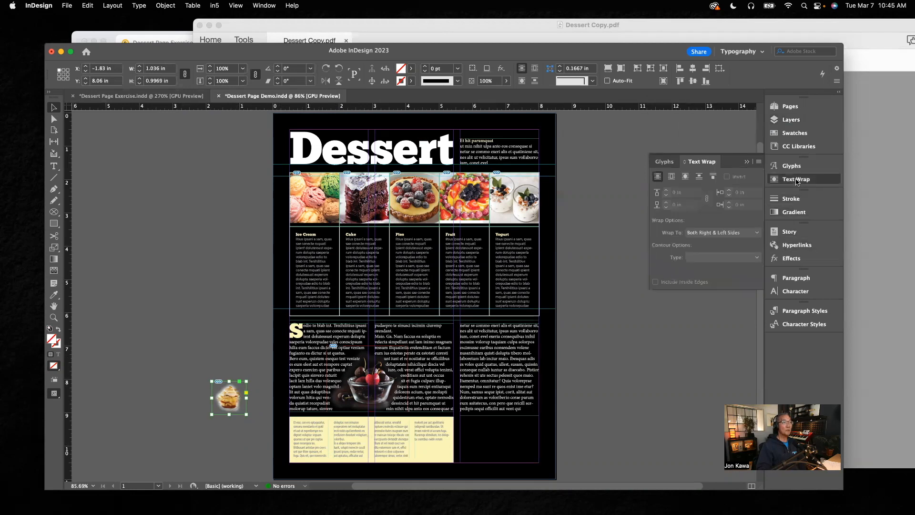
pyautogui.click(685, 177)
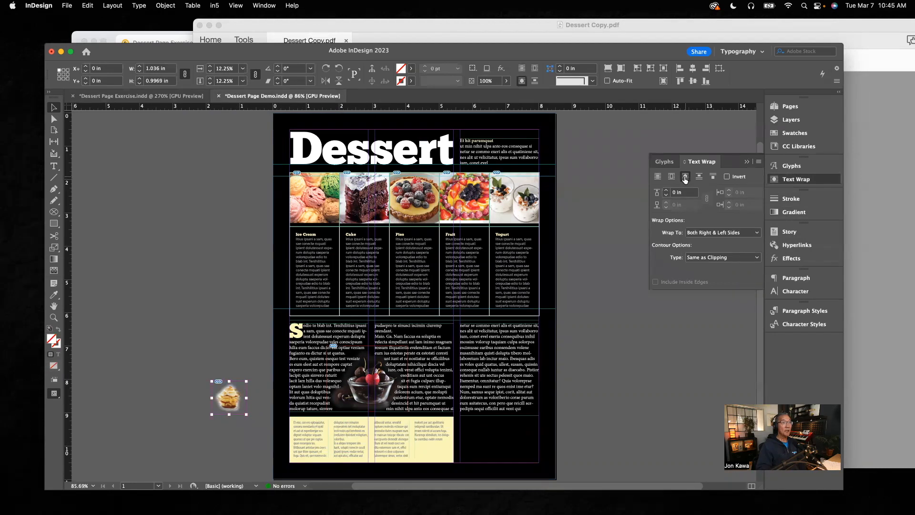
pyautogui.click(758, 258)
pyautogui.click(722, 337)
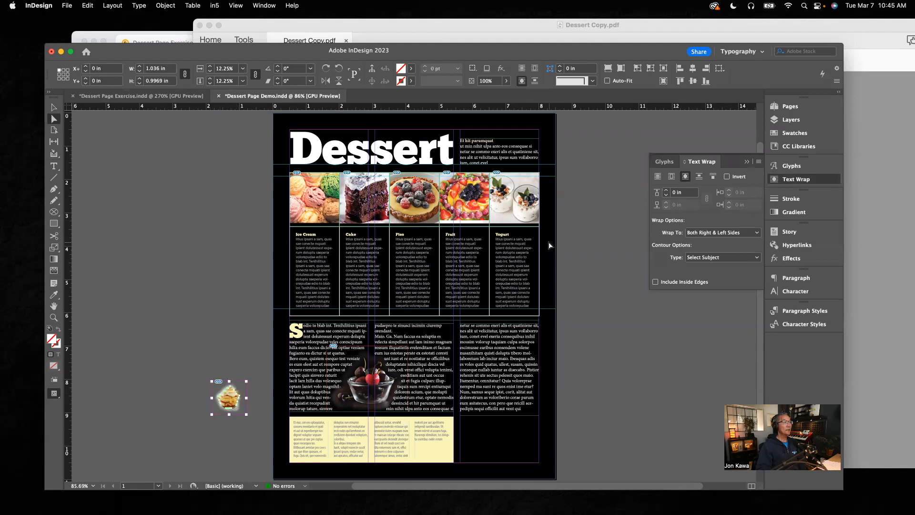
# Move the dessert image's frame from the pasteboard onto the yellow sidebar, across its first two columns at about X 1.26 in, Y 9.34 in
pyautogui.press('super+space')
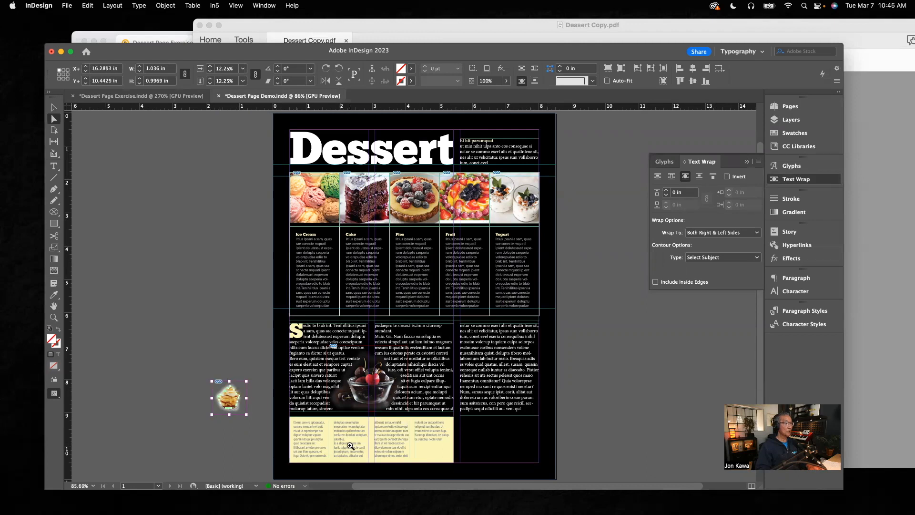
pyautogui.click(350, 446)
pyautogui.press('space')
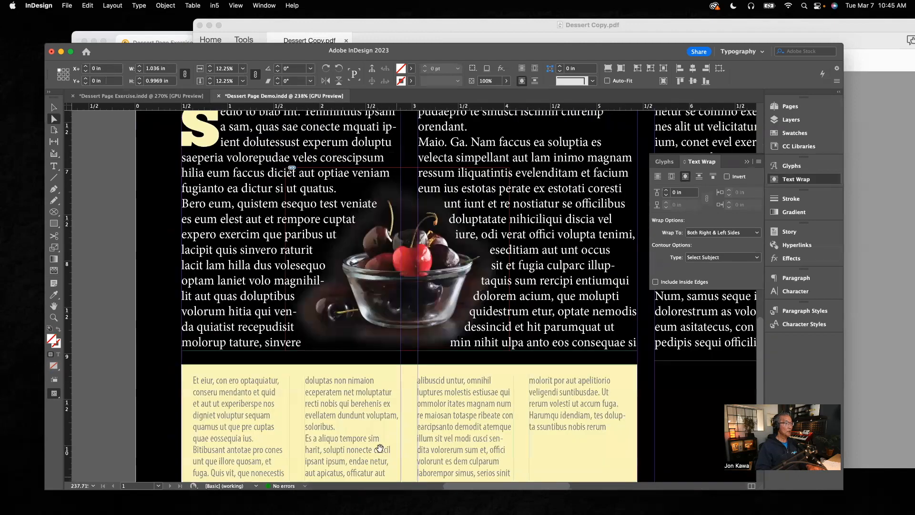
pyautogui.scroll(-3, 405, 369)
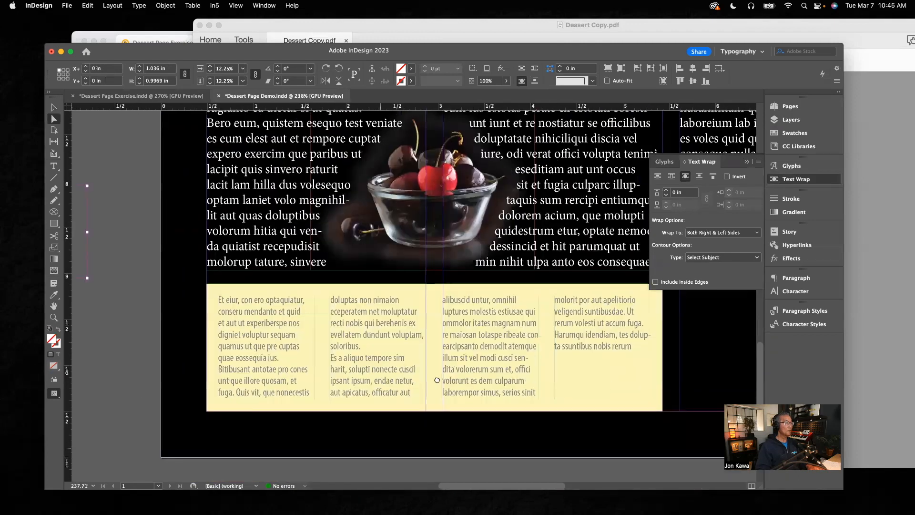
pyautogui.hscroll(-4, 286, 334)
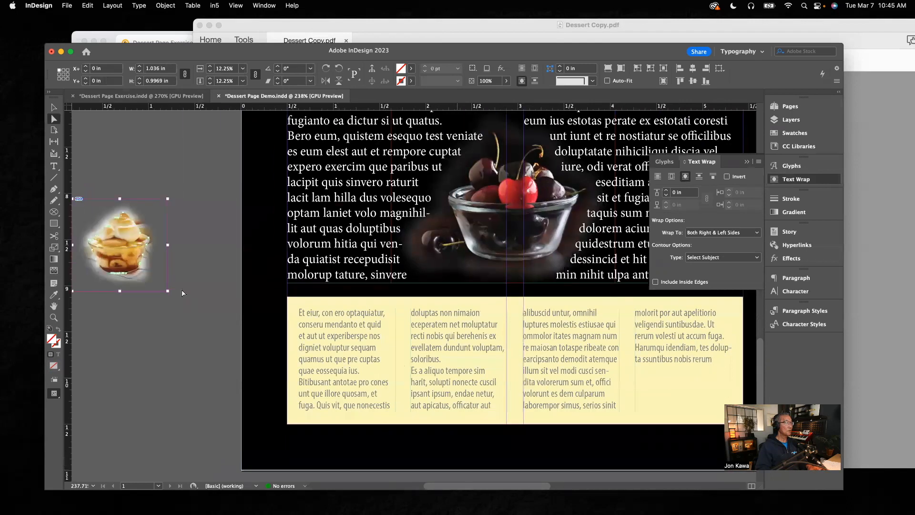
pyautogui.click(55, 108)
pyautogui.click(210, 156)
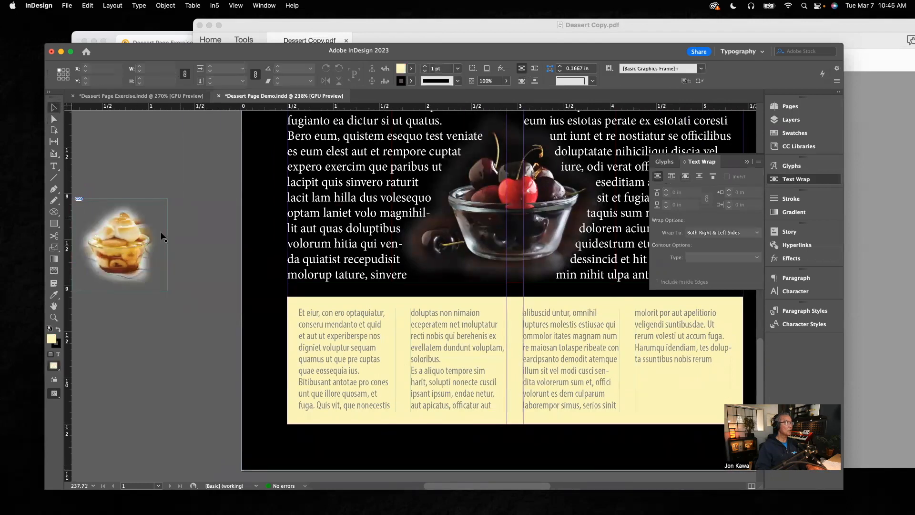
pyautogui.click(155, 215)
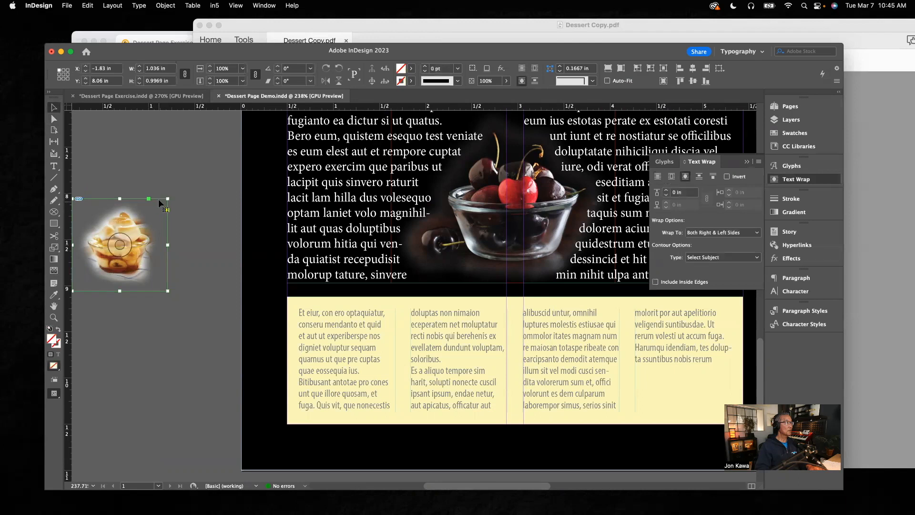
pyautogui.click(53, 110)
pyautogui.click(187, 144)
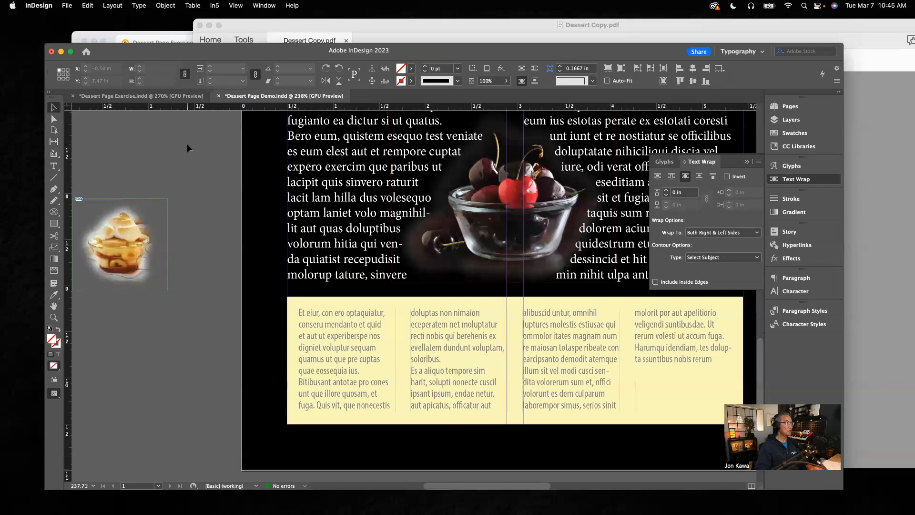
pyautogui.click(155, 210)
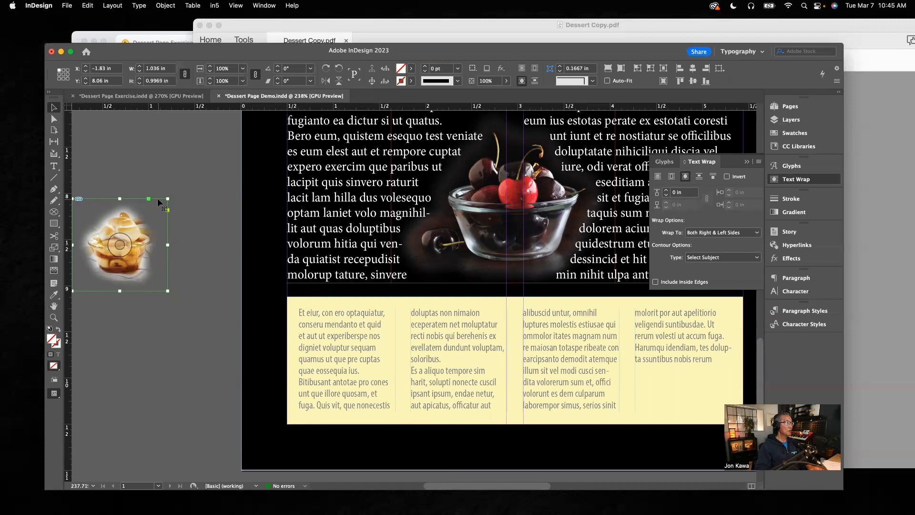
pyautogui.moveTo(159, 202); pyautogui.dragTo(444, 321)
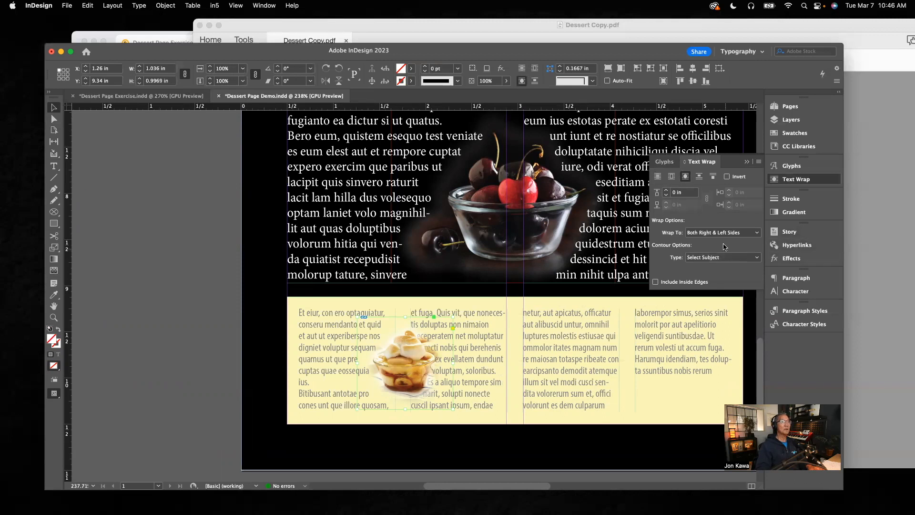
# Set the dessert image's text wrap offset to 0.125 in and enlarge the image proportionally to about 1.106 by 1.064 in
pyautogui.click(666, 190)
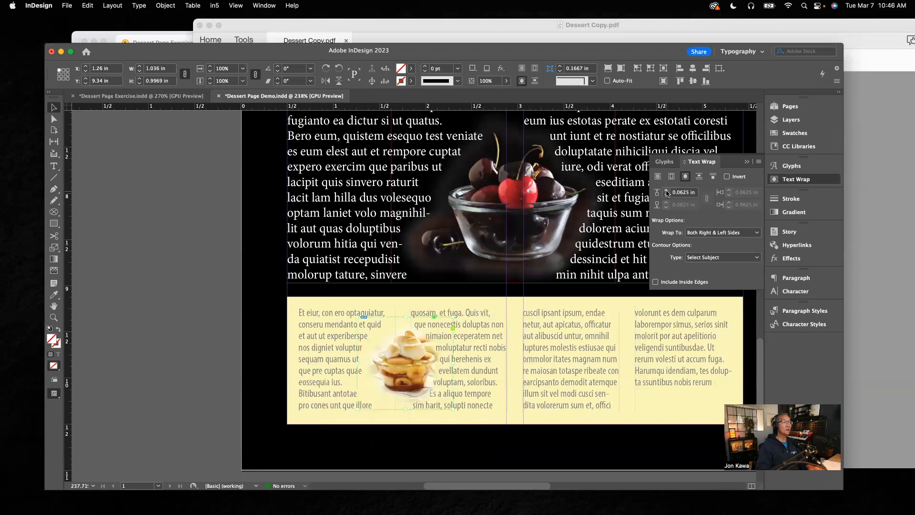
pyautogui.click(667, 190)
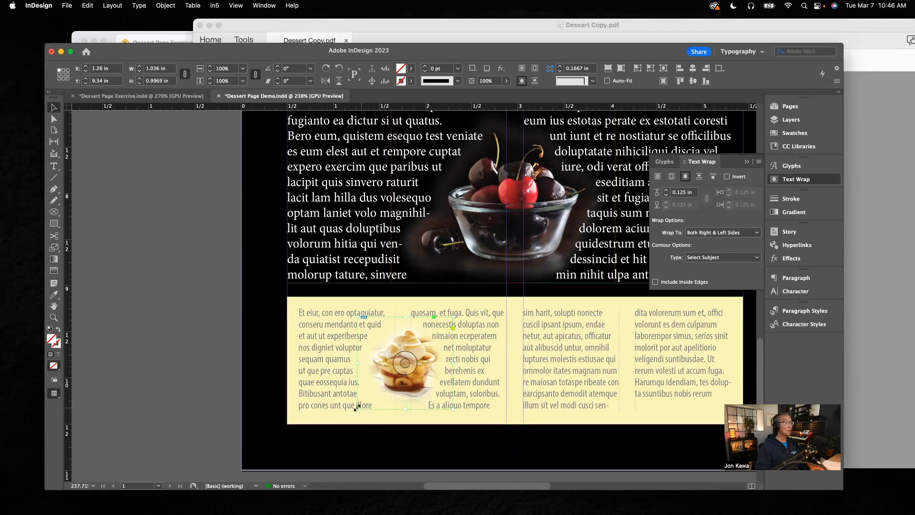
pyautogui.moveTo(356, 408); pyautogui.dragTo(351, 414)
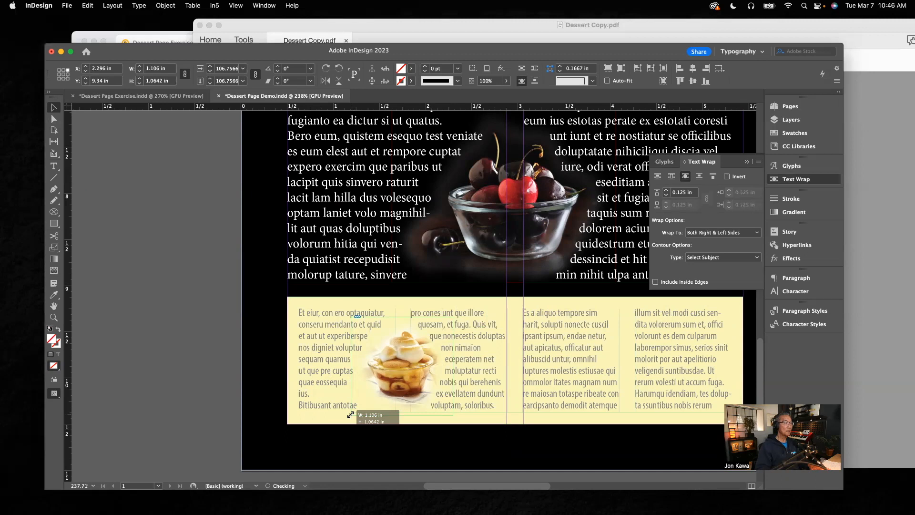
pyautogui.moveTo(350, 414); pyautogui.dragTo(350, 414)
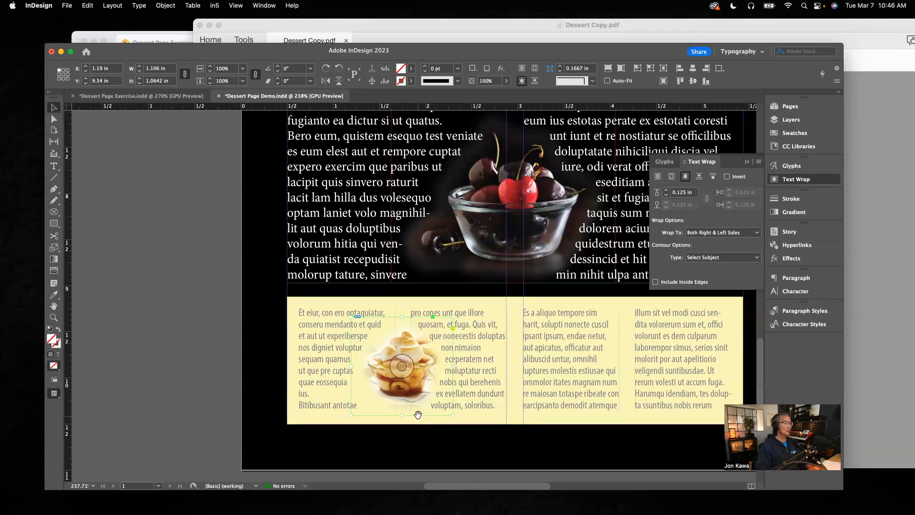
# Reshape the lower-left part of the dessert image's text wrap contour by moving its points closer to the bowl
pyautogui.scroll(2, 432, 409)
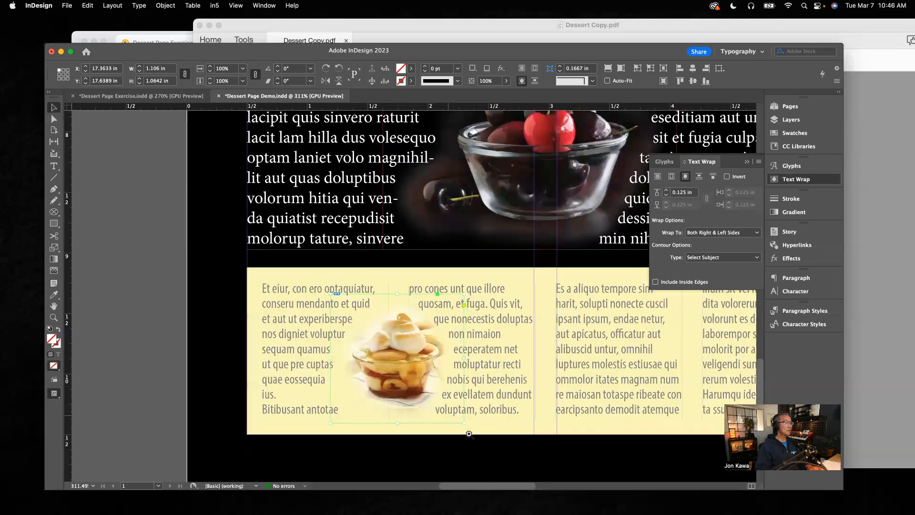
pyautogui.scroll(1, 469, 433)
pyautogui.click(54, 120)
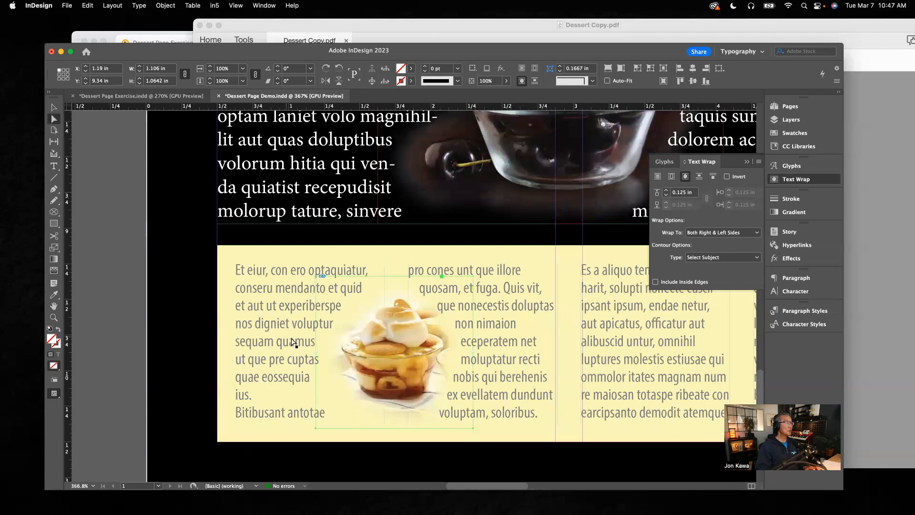
pyautogui.click(374, 378)
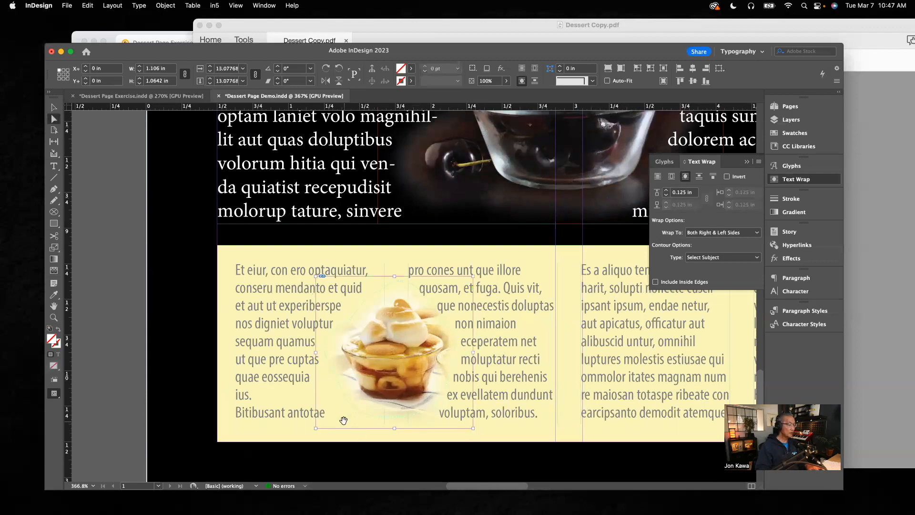
pyautogui.scroll(3, 344, 421)
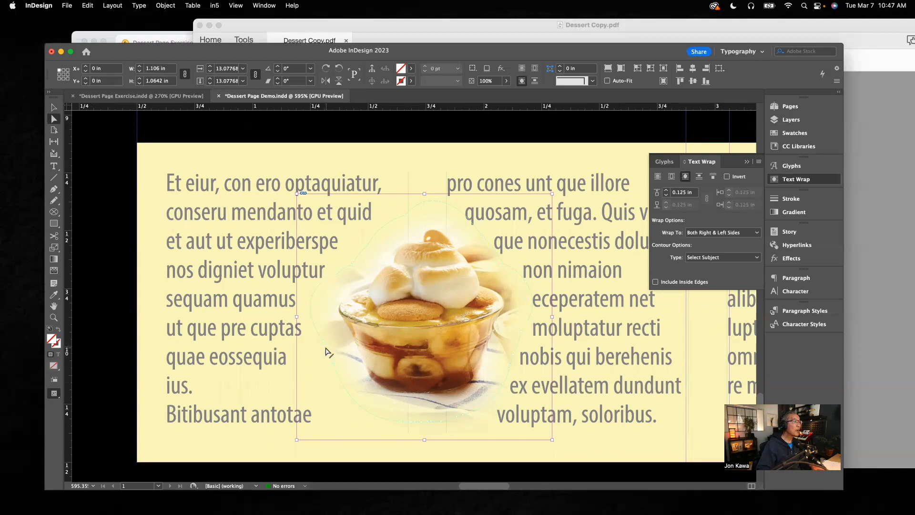
pyautogui.moveTo(325, 345); pyautogui.dragTo(346, 376)
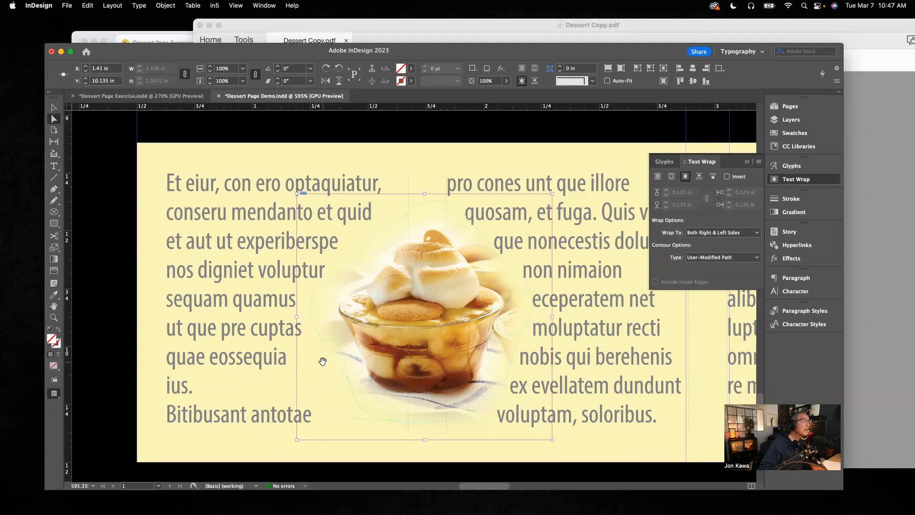
pyautogui.moveTo(324, 344); pyautogui.dragTo(329, 337)
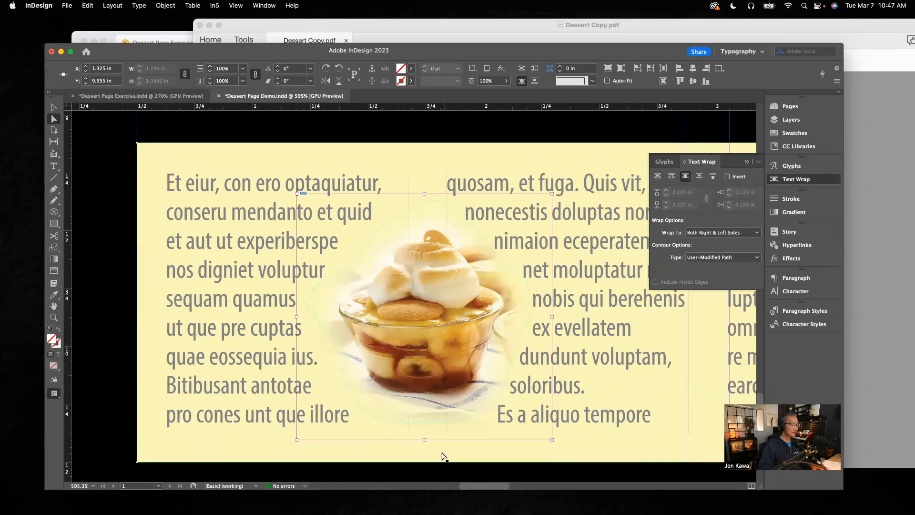
# Deselect everything and preview the lower half of the page without guides or frame edges to examine the sidebar wrap
pyautogui.press('super+0')
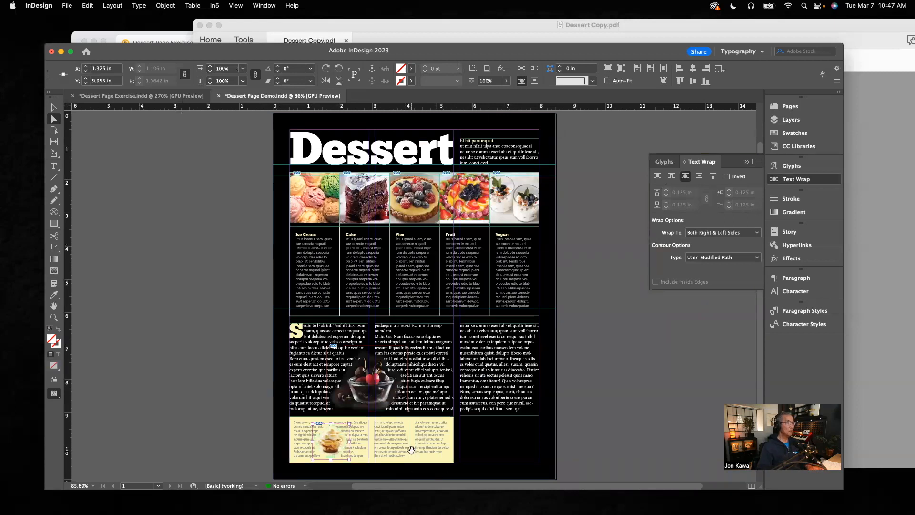
pyautogui.moveTo(413, 451); pyautogui.dragTo(435, 480)
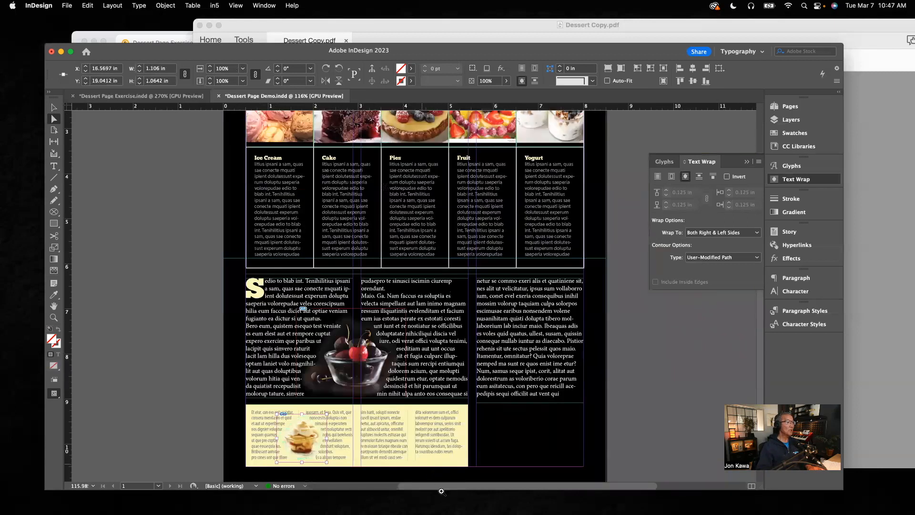
pyautogui.click(421, 458)
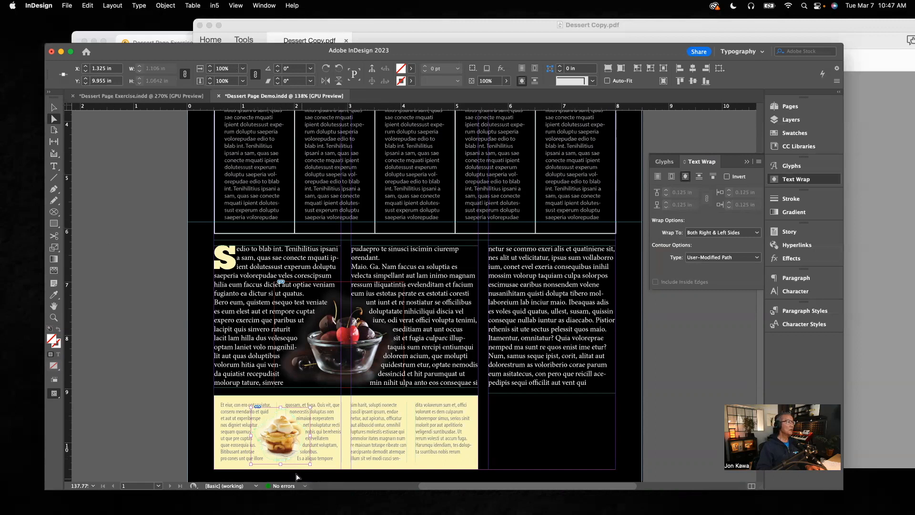
pyautogui.click(173, 410)
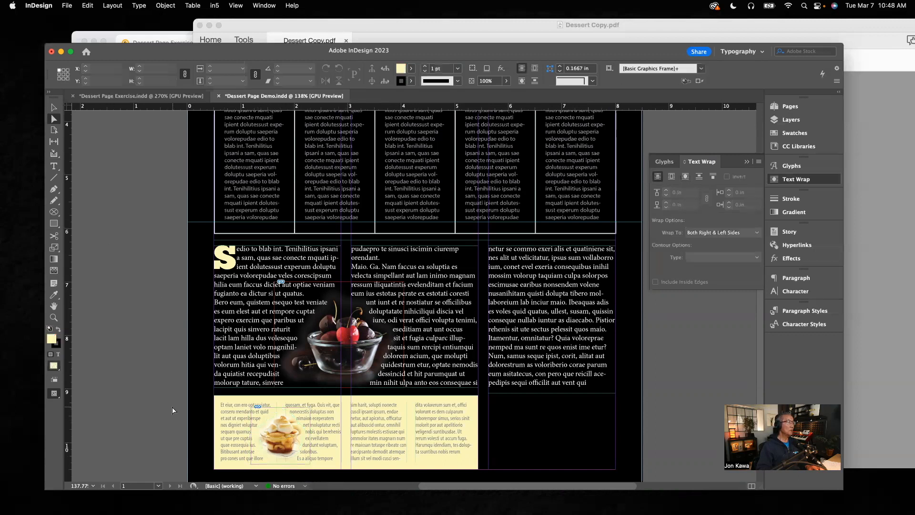
pyautogui.press('w')
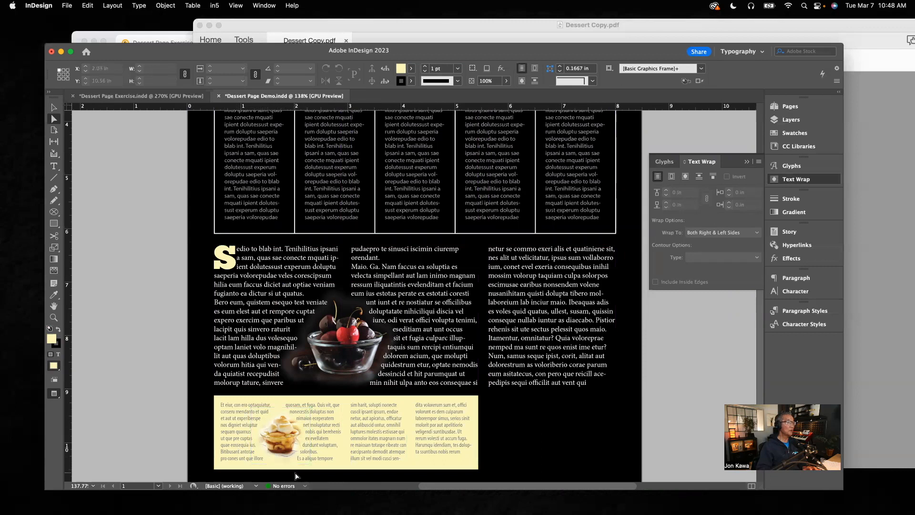
pyautogui.moveTo(438, 513)
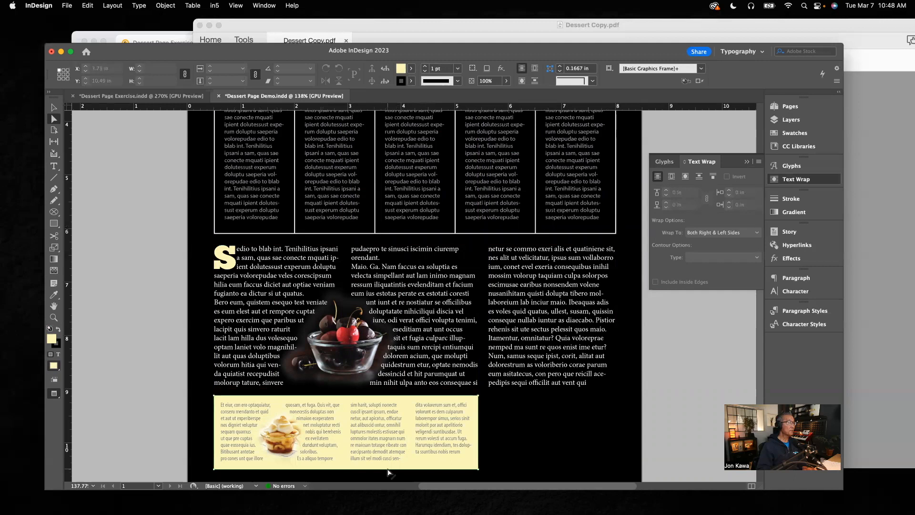
# Shift the dessert image slightly within the sidebar to X 1.2022 in, Y 9.36 in
pyautogui.click(55, 107)
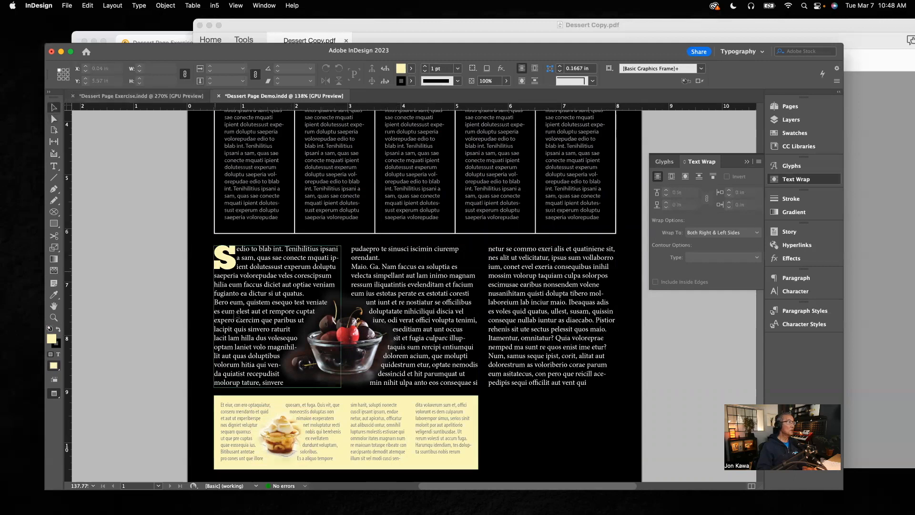
pyautogui.click(299, 427)
pyautogui.moveTo(298, 424); pyautogui.dragTo(298, 428)
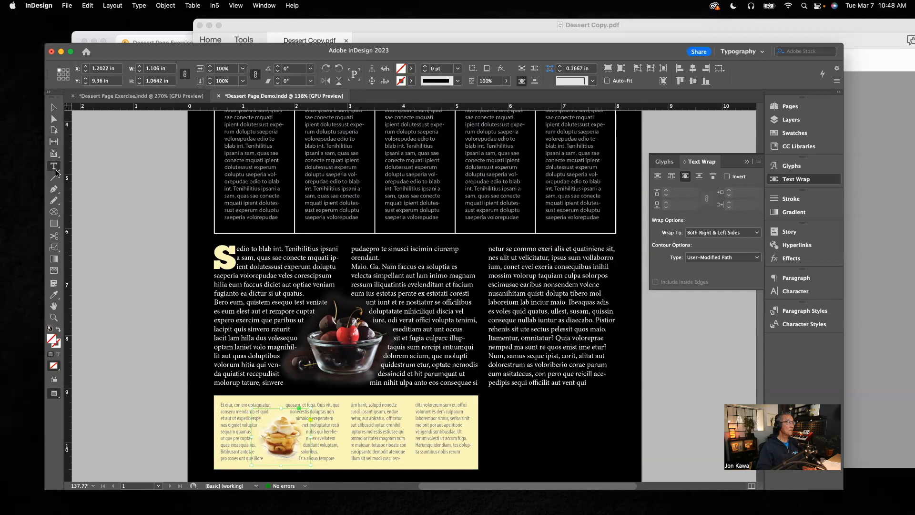
# Try a tracking value of 10 on all the text in the yellow sidebar
pyautogui.moveTo(220, 404); pyautogui.dragTo(477, 450)
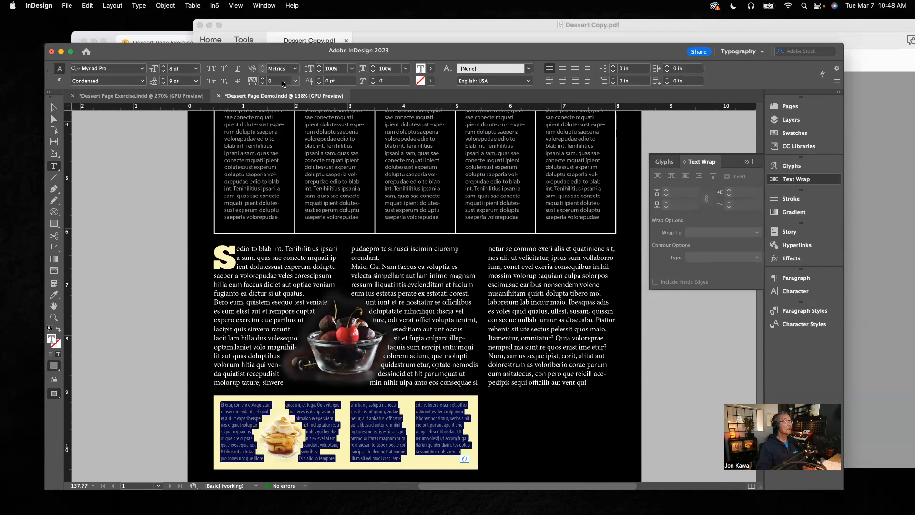
pyautogui.click(262, 79)
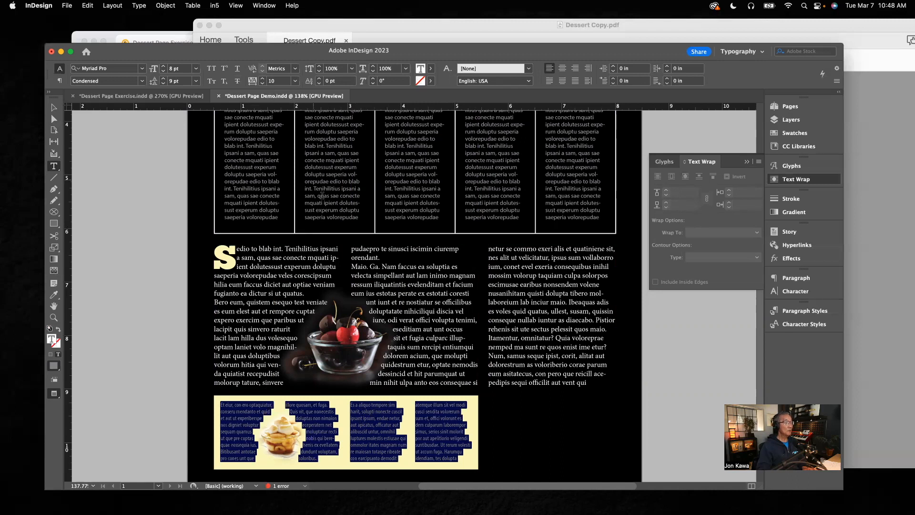
pyautogui.click(519, 448)
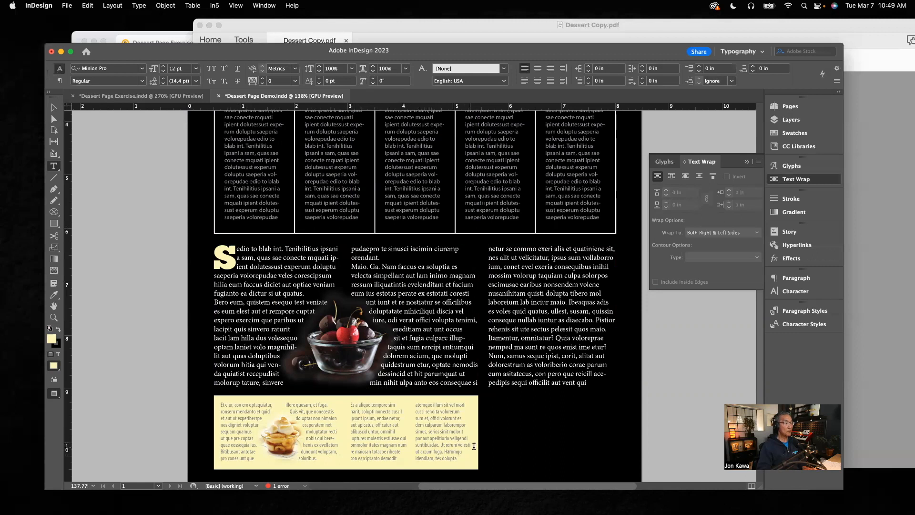
# Select the entire sidebar story, increase its tracking to 10, and deselect the text
pyautogui.click(458, 456)
pyautogui.press('super+a')
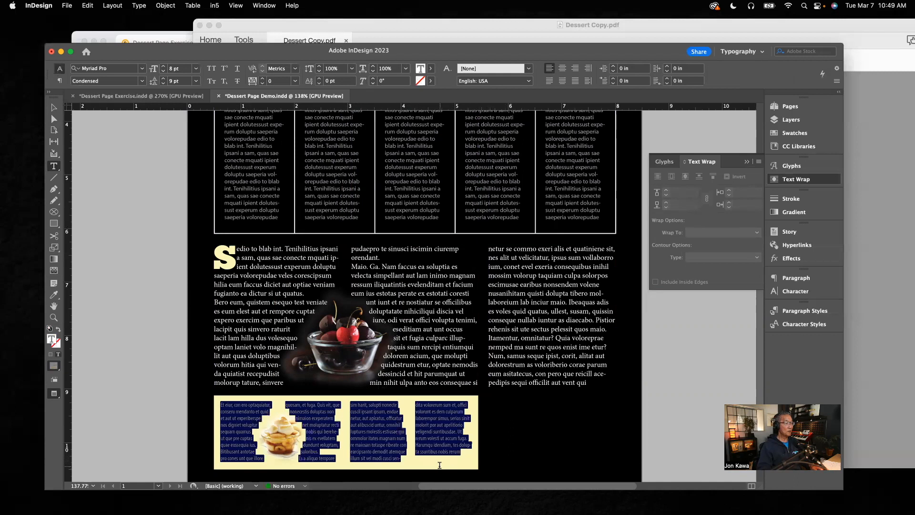
pyautogui.press('super')
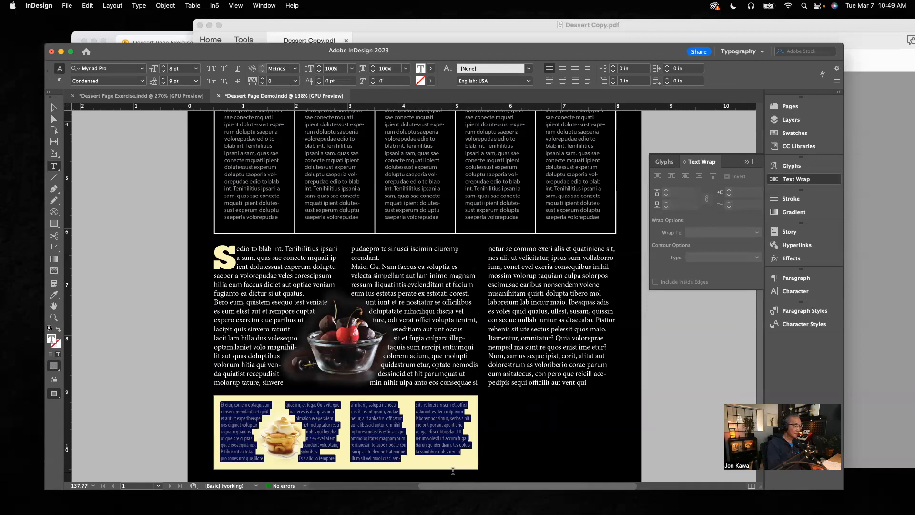
pyautogui.hotkey('alt', 'Right')
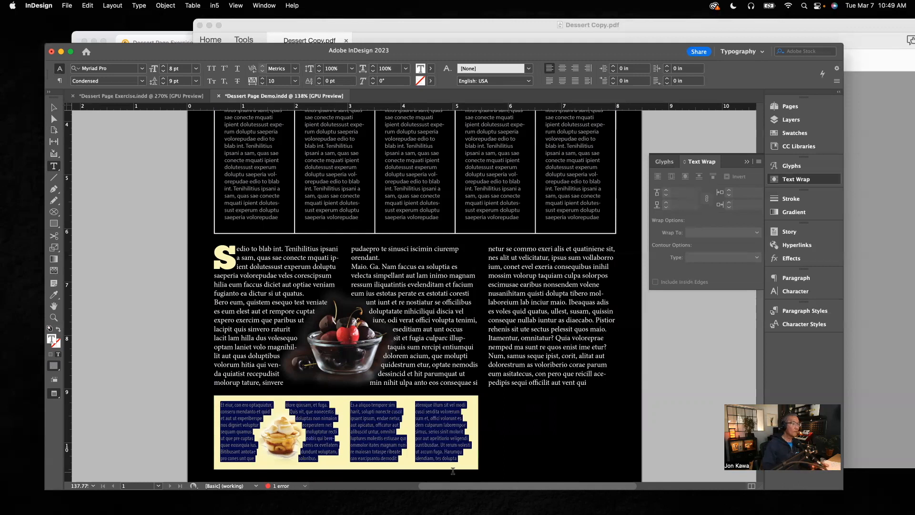
pyautogui.click(172, 355)
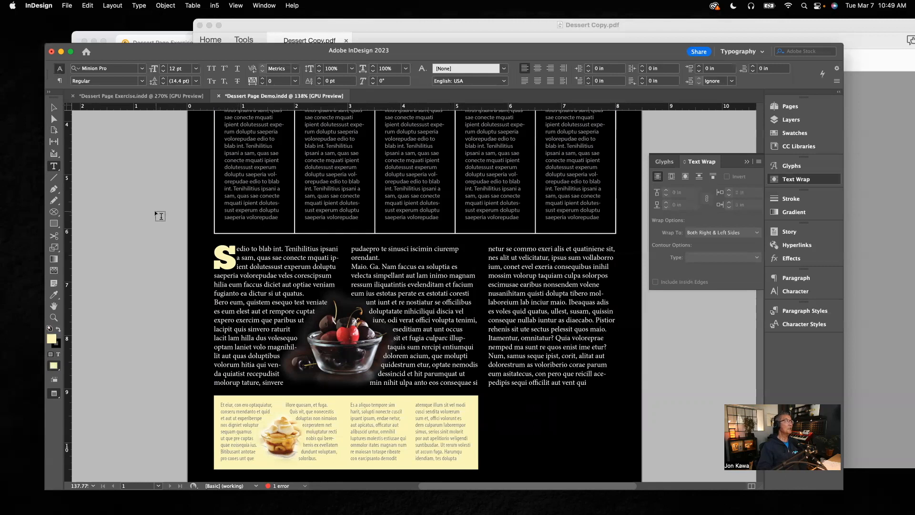
# Compare the layout against the full Dessert Page Exercise page and save the Dessert Page Demo document
pyautogui.click(162, 97)
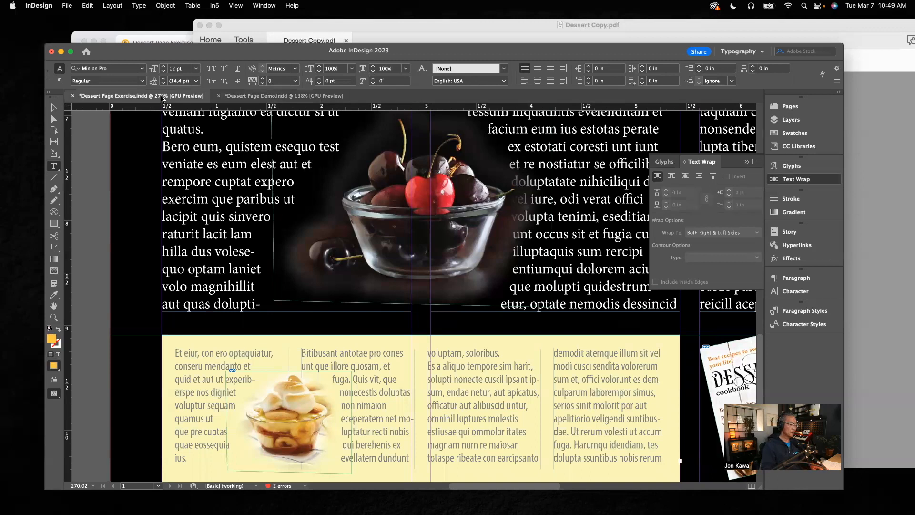
pyautogui.press('super+0')
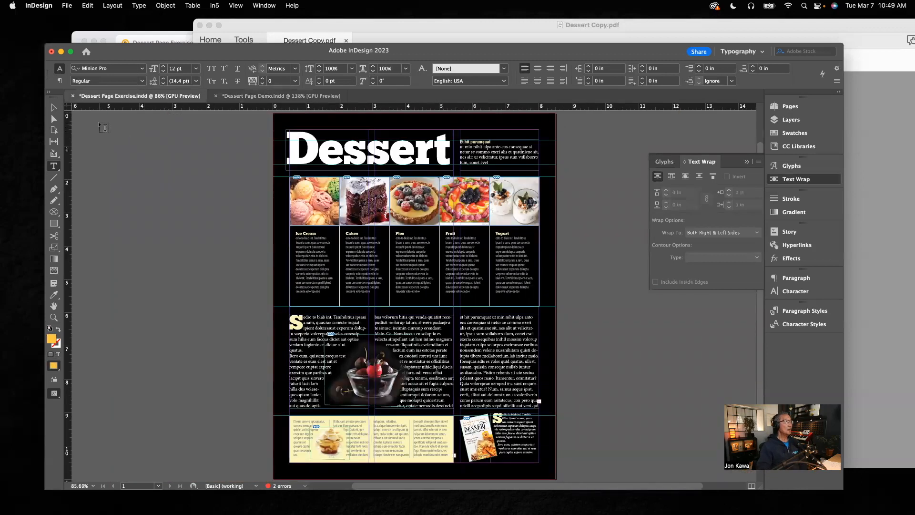
pyautogui.click(232, 96)
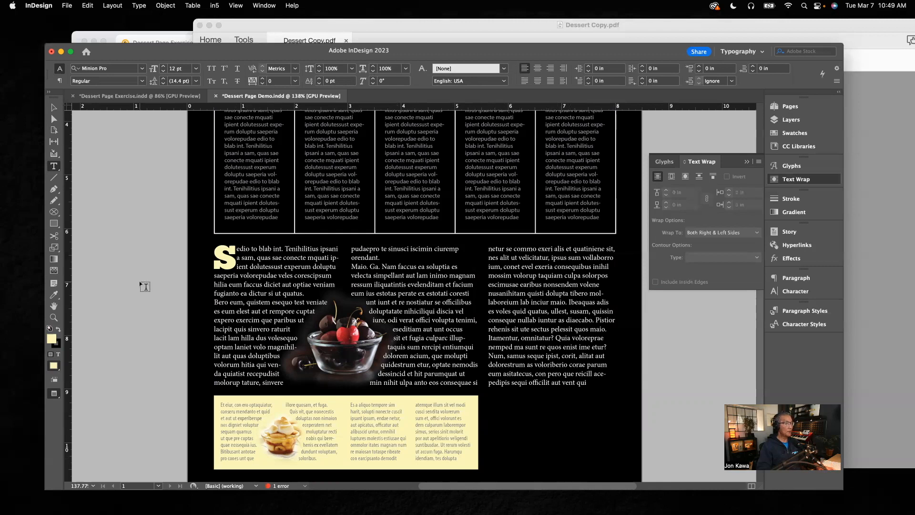
pyautogui.press('super+s')
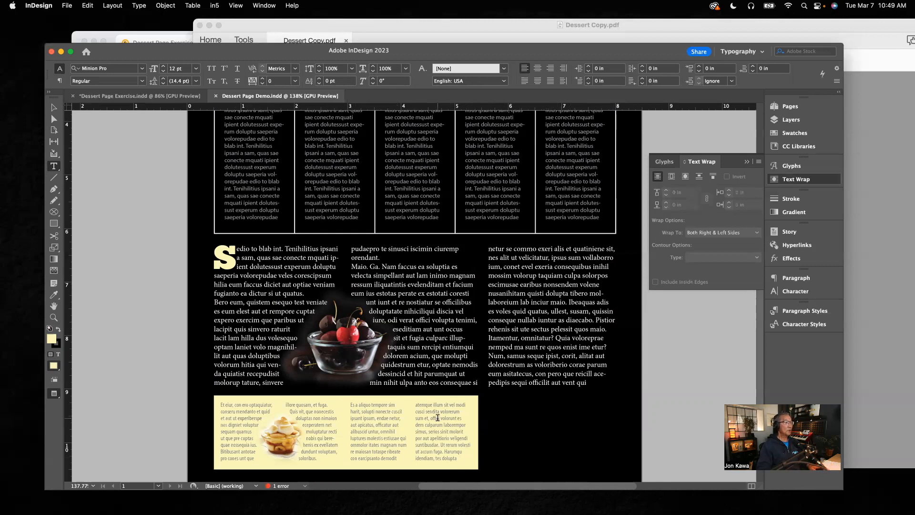
# Show the guides and frame edges, and shorten the main article's third-column text frame to a height of 2.69 in
pyautogui.scroll(-1, 649, 412)
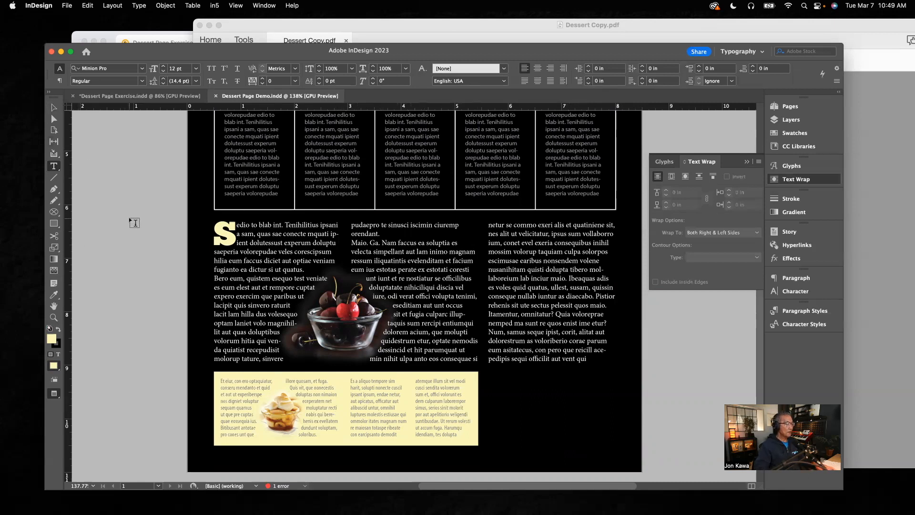
pyautogui.press('w')
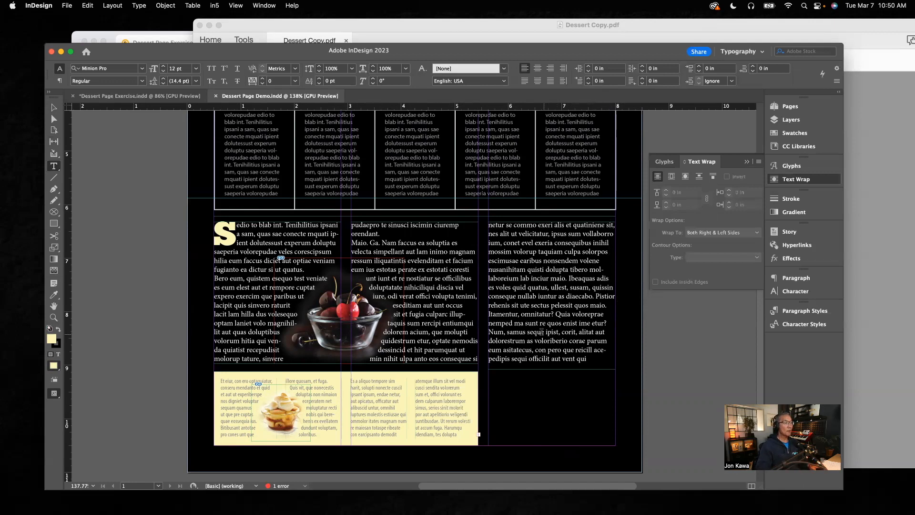
pyautogui.click(53, 107)
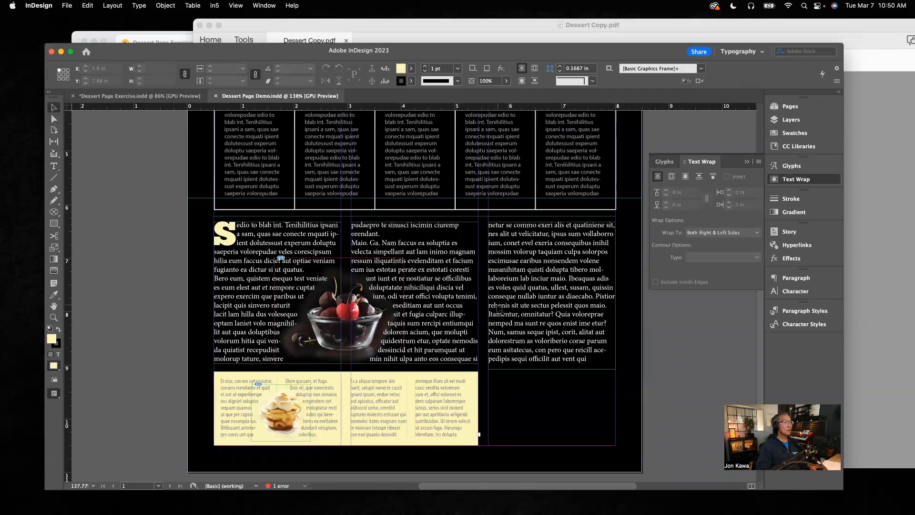
pyautogui.click(596, 332)
pyautogui.moveTo(552, 369); pyautogui.dragTo(552, 365)
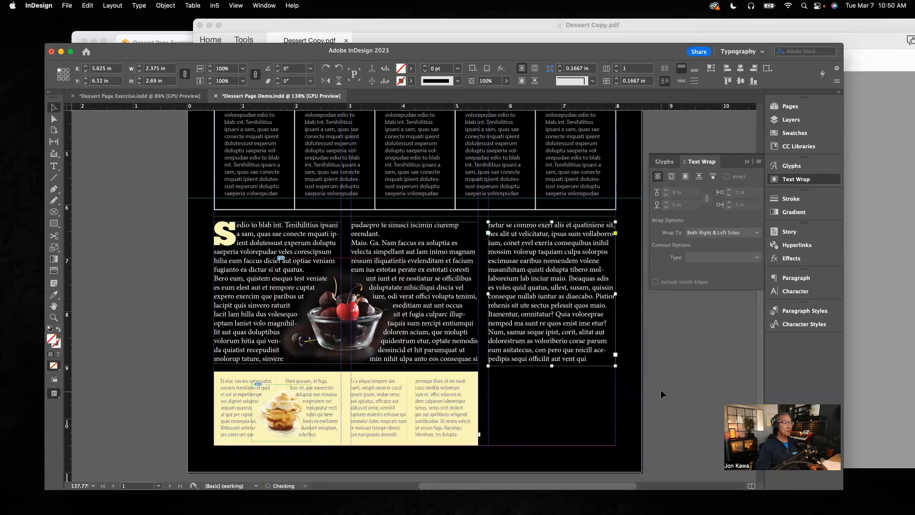
pyautogui.click(660, 395)
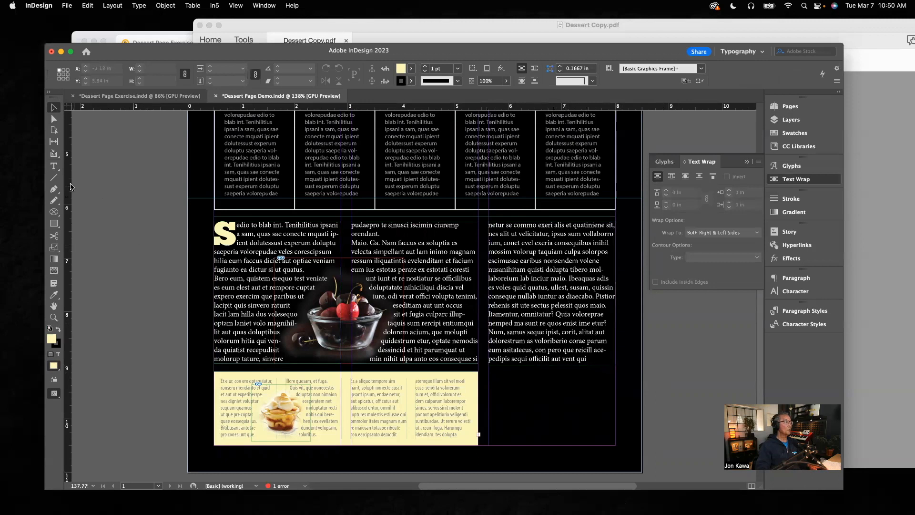
# Draw a caption text frame on the Typography layer in the empty space below the article's third column
pyautogui.click(804, 121)
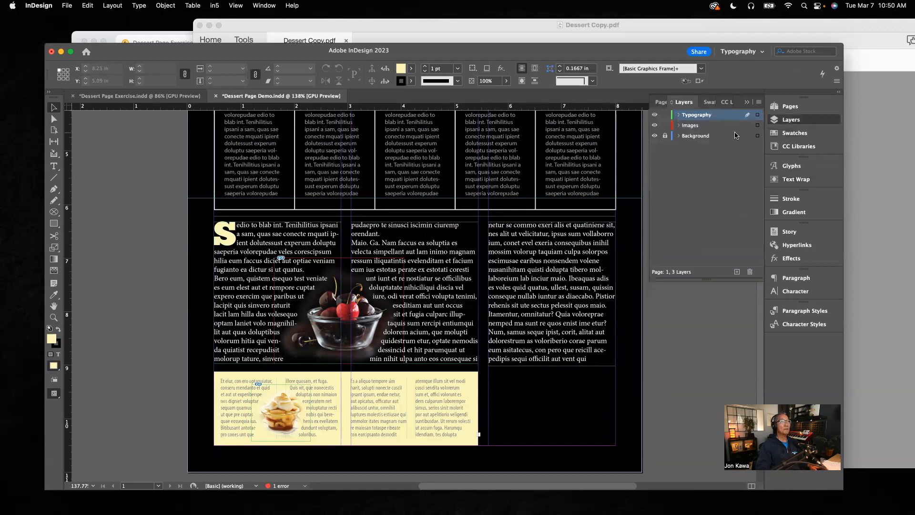
pyautogui.click(54, 166)
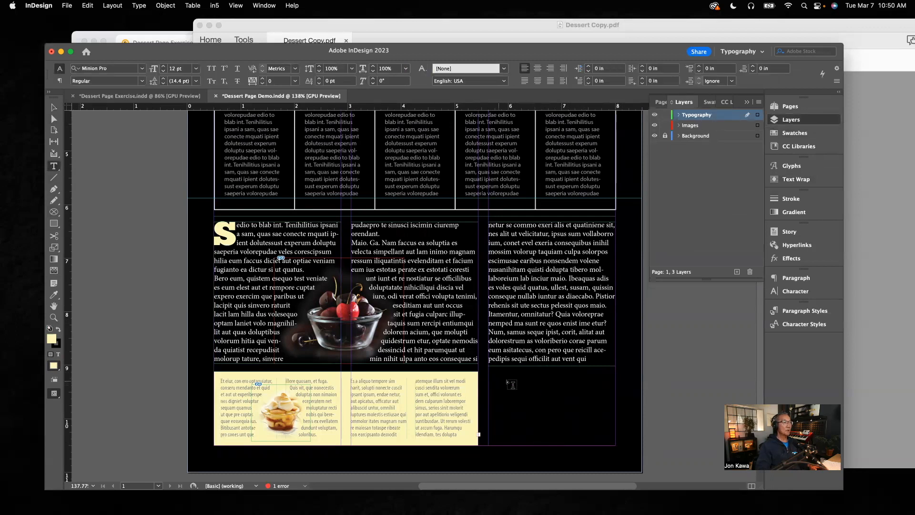
pyautogui.moveTo(547, 375); pyautogui.dragTo(625, 445)
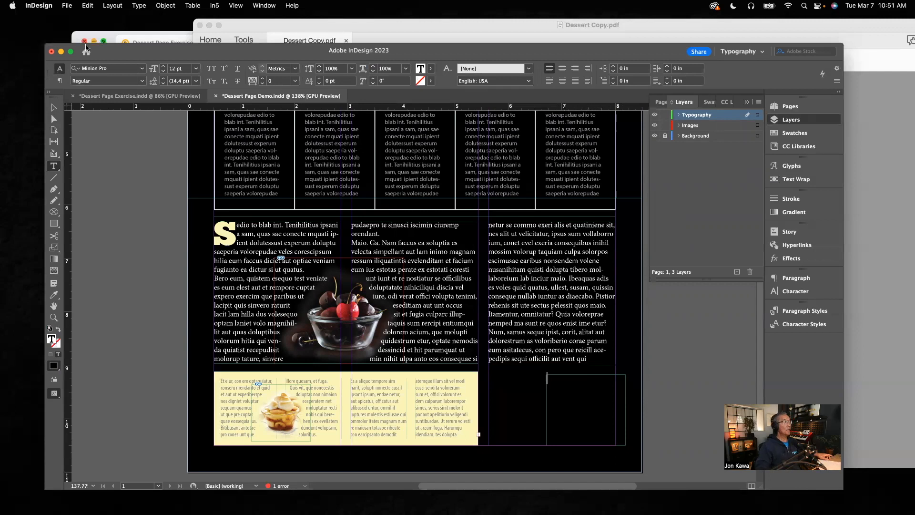
# Set the new caption frame's text to a font size of 7 pt with 8 pt leading
pyautogui.click(196, 69)
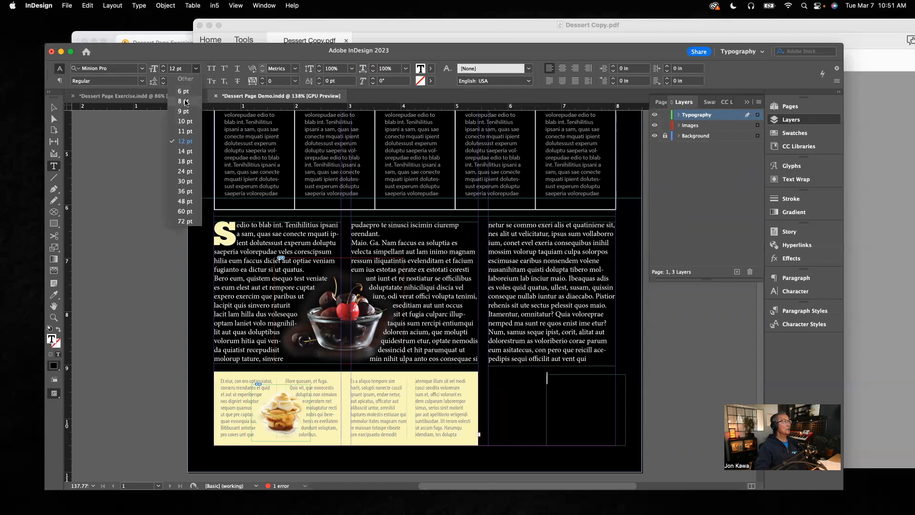
pyautogui.click(175, 69)
pyautogui.tripleClick(176, 68)
pyautogui.write('7')
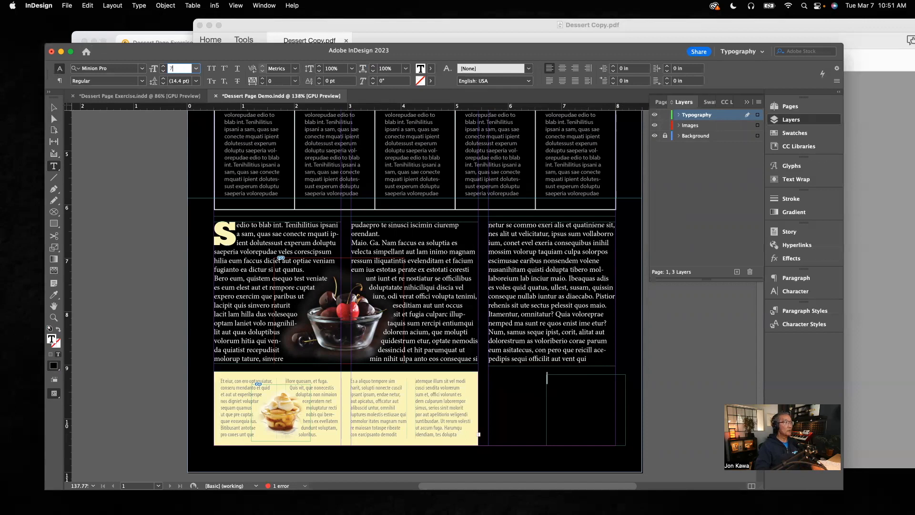
pyautogui.click(196, 83)
pyautogui.click(188, 117)
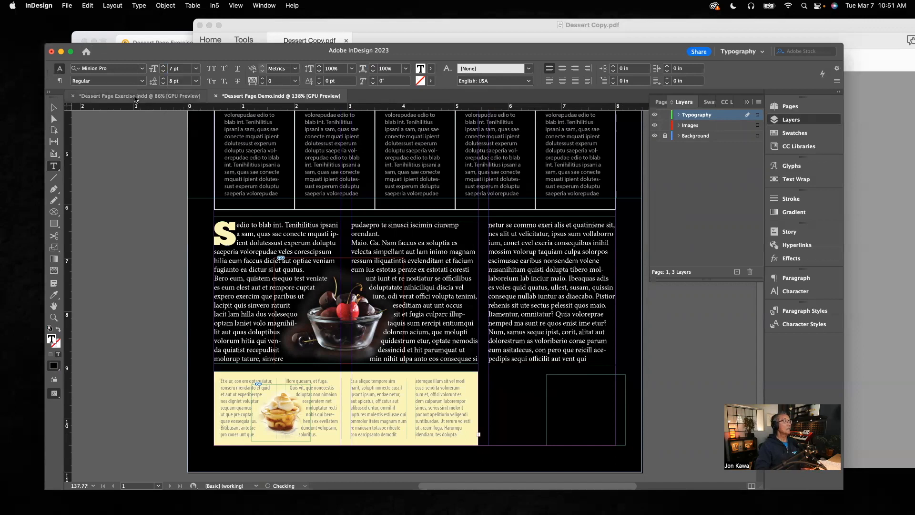
# Set the caption text to Minion Pro Italic and fill it with the Paper swatch
pyautogui.click(141, 81)
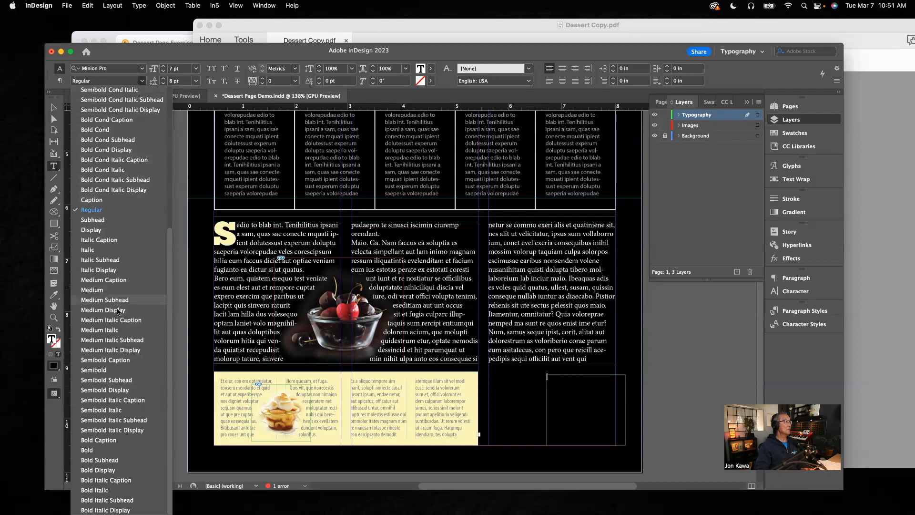
pyautogui.scroll(5, 112, 355)
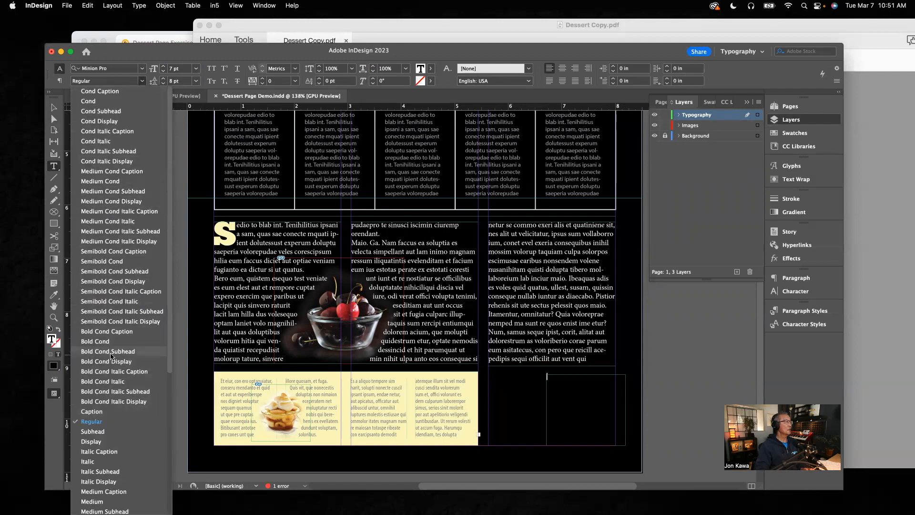
pyautogui.scroll(-5, 112, 355)
pyautogui.scroll(5, 111, 355)
pyautogui.click(91, 461)
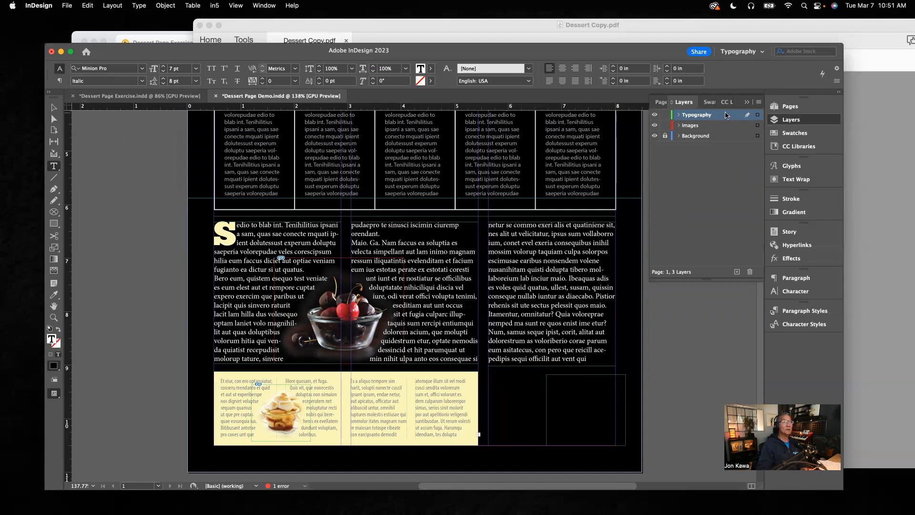
pyautogui.click(795, 134)
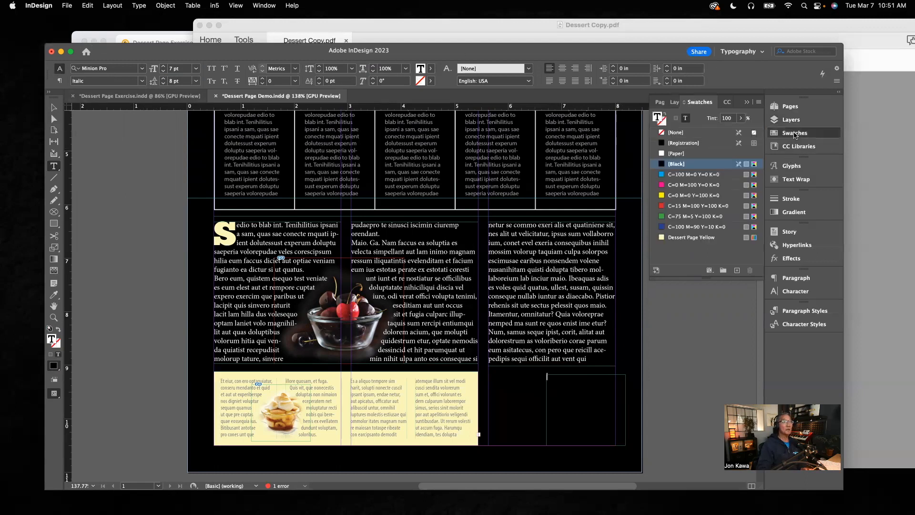
pyautogui.click(662, 153)
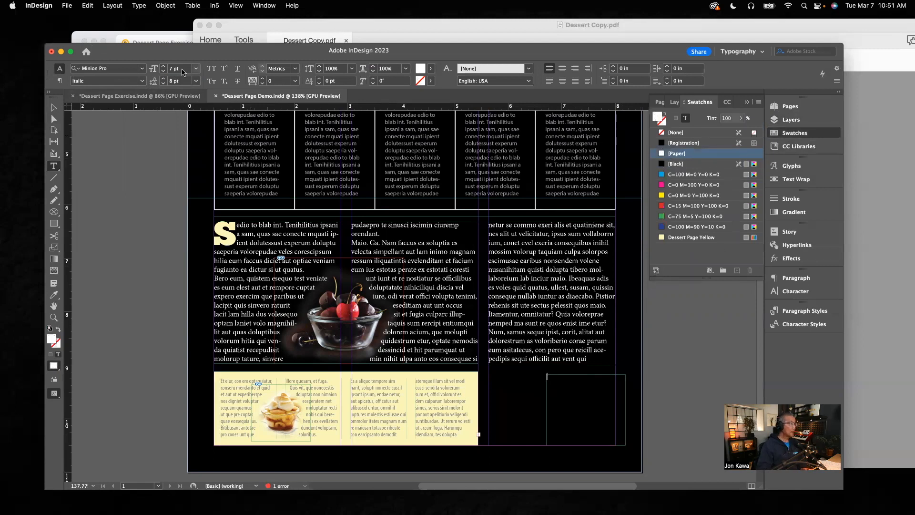
# Copy the Caption paragraphs from Dessert Copy.pdf in Acrobat and paste them into the new text frame in InDesign
pyautogui.click(146, 96)
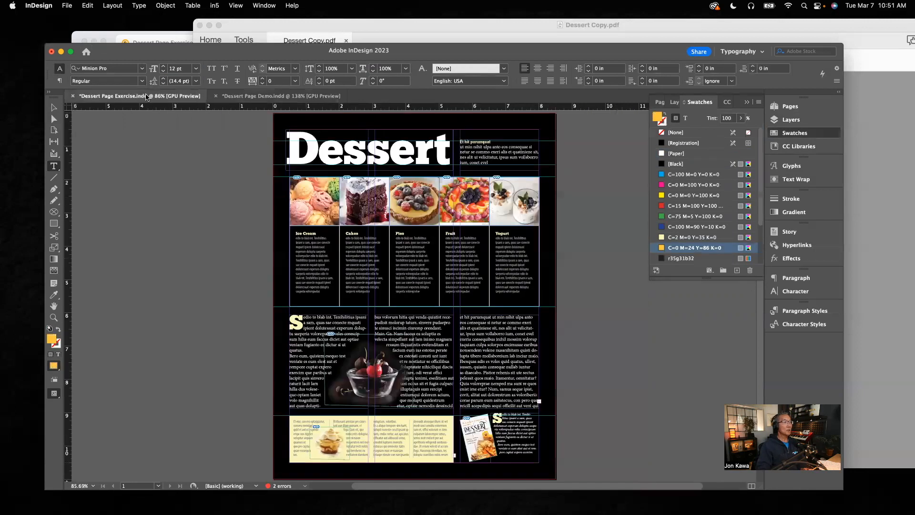
pyautogui.click(263, 97)
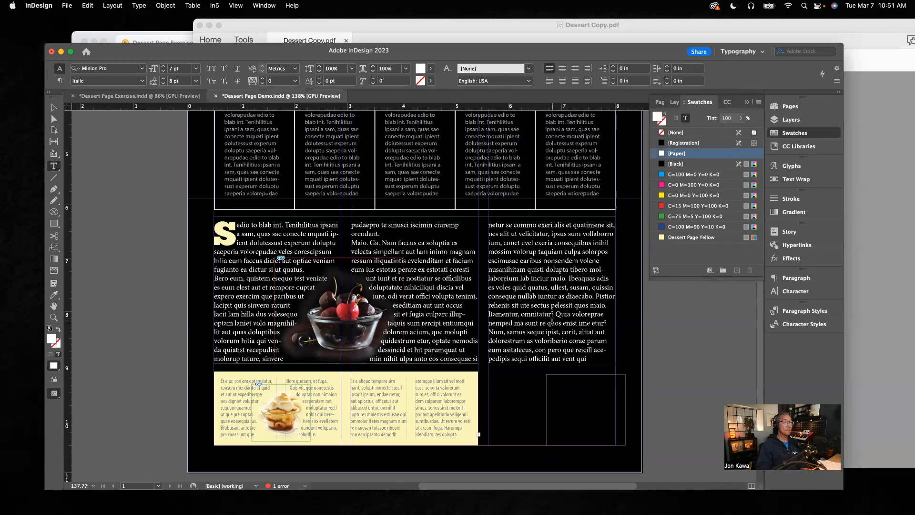
pyautogui.click(872, 100)
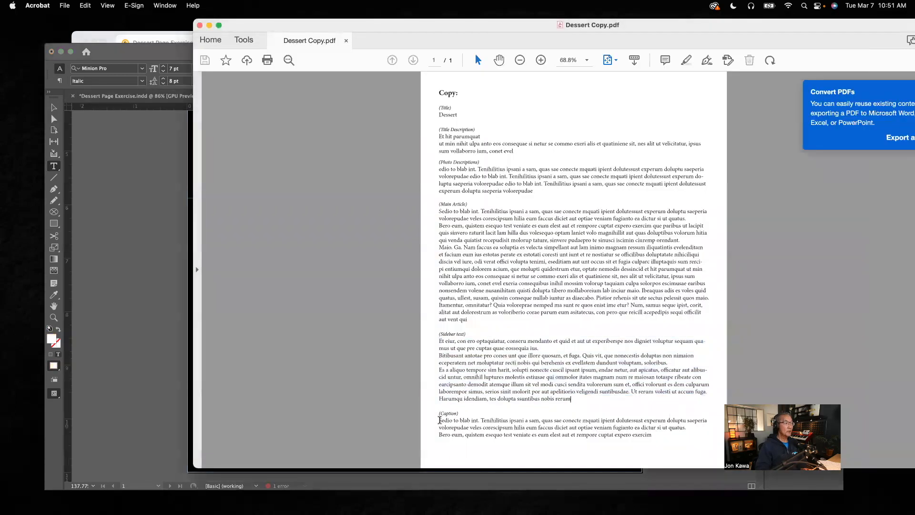
pyautogui.moveTo(450, 422); pyautogui.dragTo(660, 437)
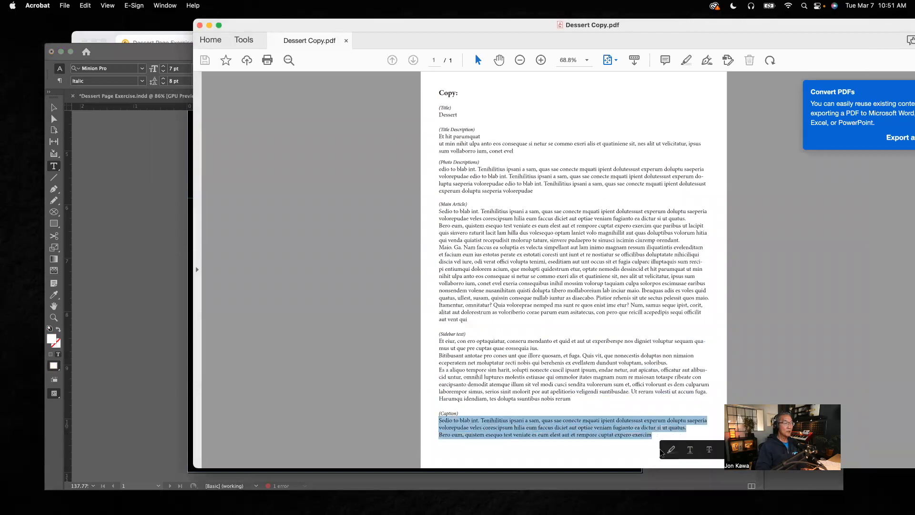
pyautogui.press('super+Tab')
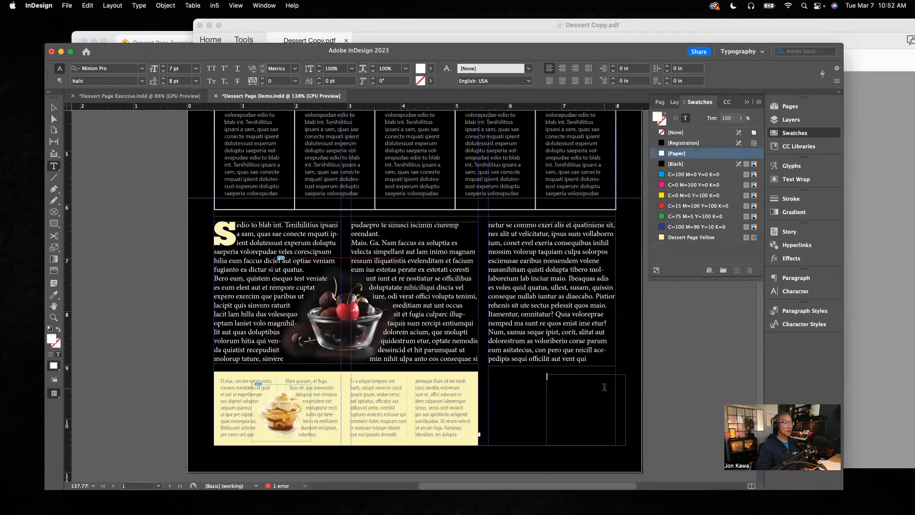
pyautogui.press('super+v')
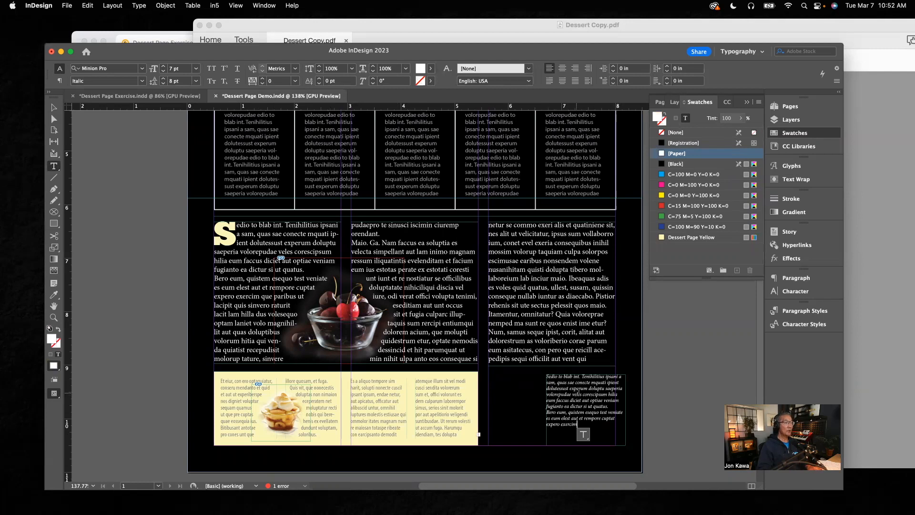
# Change the initial S of the caption text to the ChunkFive Ex font
pyautogui.keyDown('super'); pyautogui.click(687, 390); pyautogui.keyUp('super')
pyautogui.moveTo(562, 382); pyautogui.dragTo(685, 476)
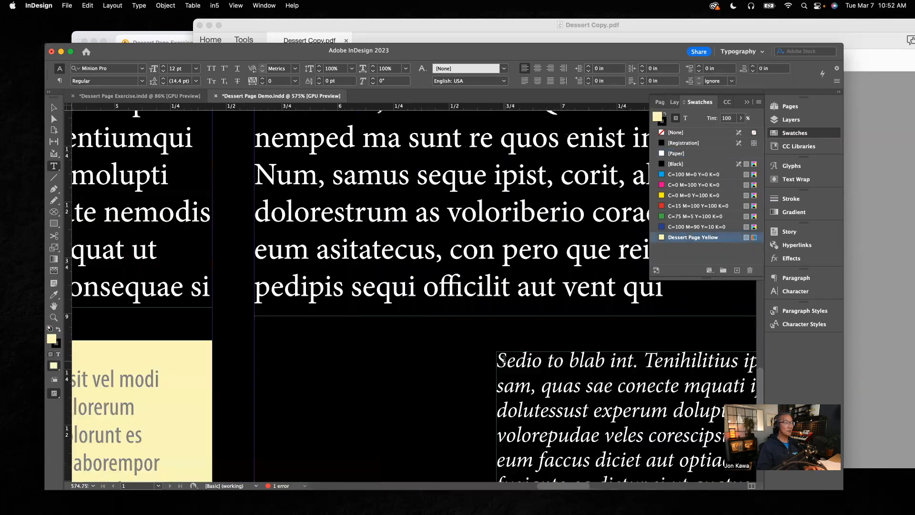
pyautogui.moveTo(505, 359); pyautogui.dragTo(496, 358)
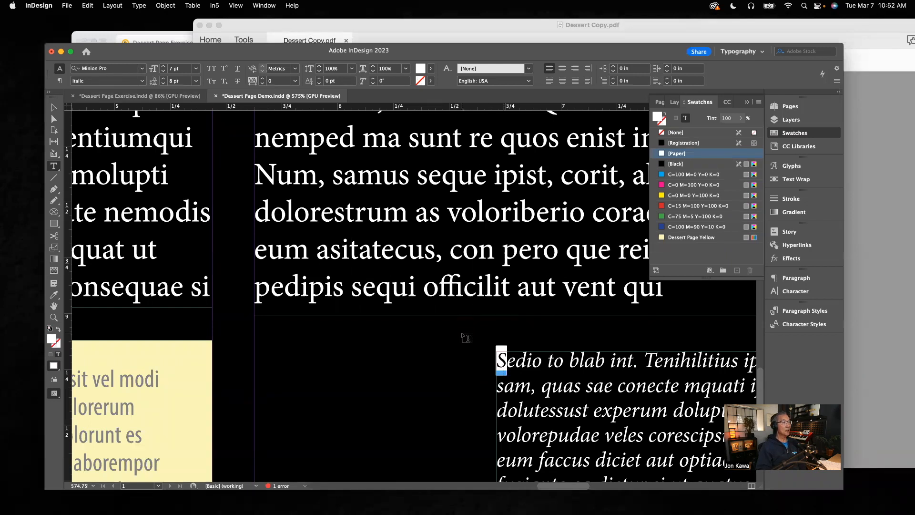
pyautogui.click(142, 68)
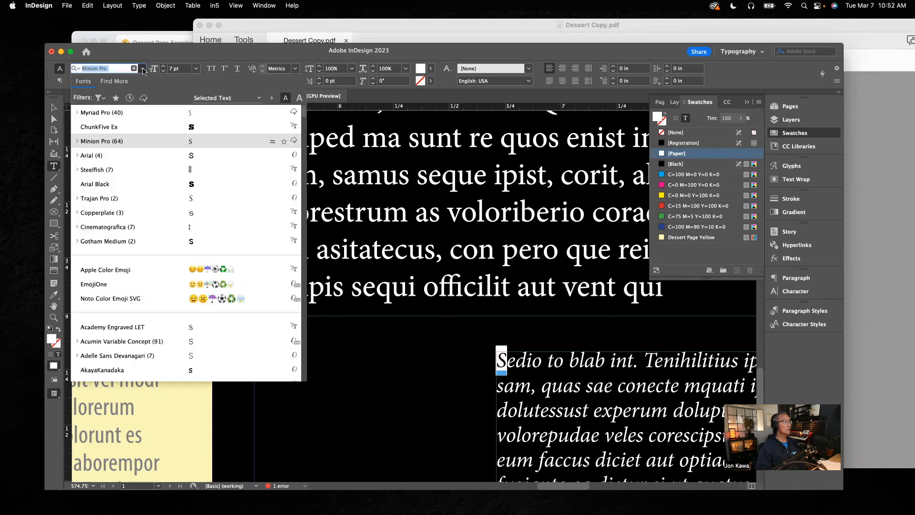
pyautogui.click(92, 127)
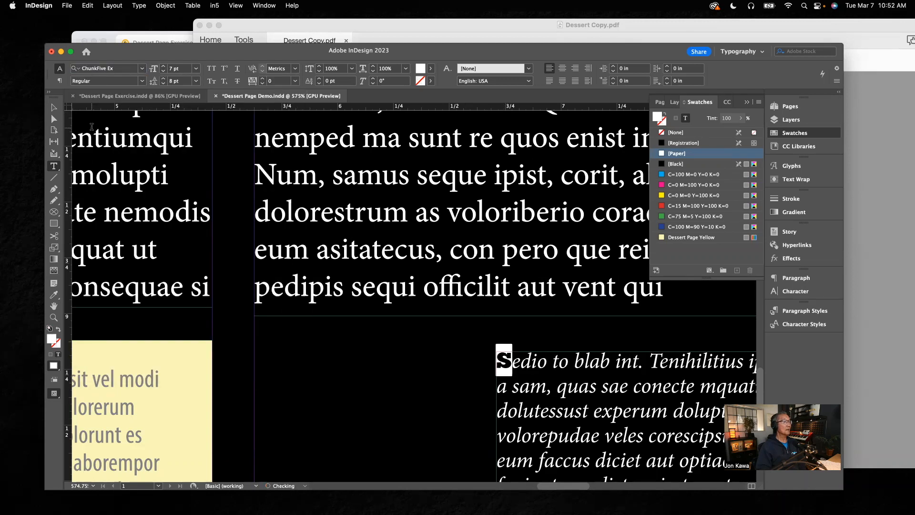
# Turn the caption's initial S into a three-line drop cap and colour it with the Dessert Page Yellow swatch
pyautogui.click(60, 81)
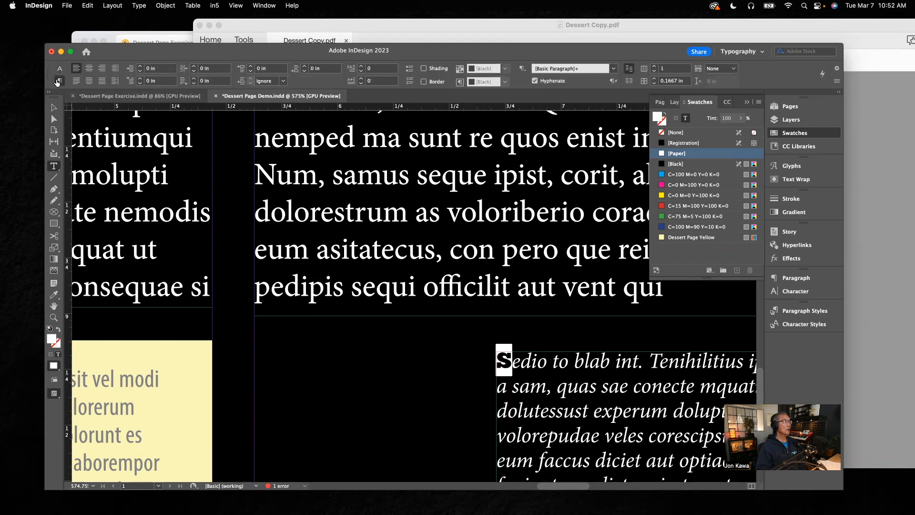
pyautogui.click(361, 67)
pyautogui.click(361, 67)
pyautogui.click(361, 67)
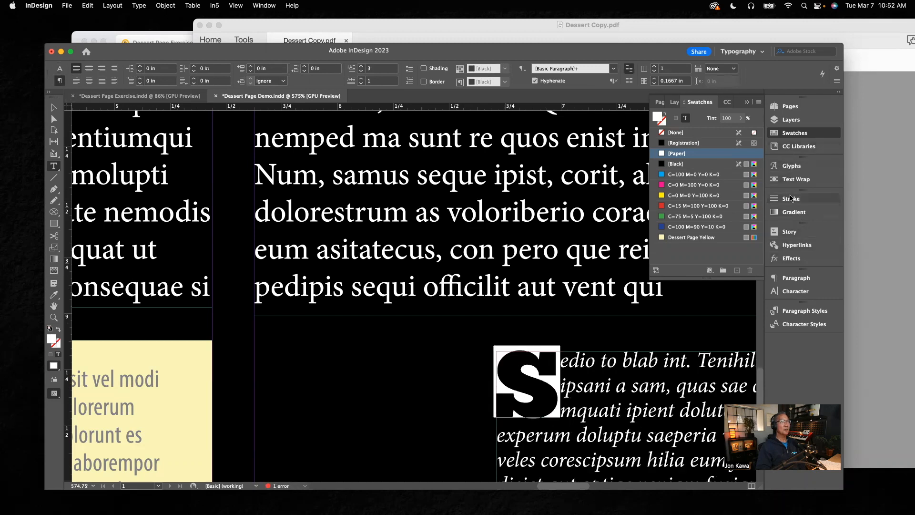
pyautogui.click(663, 238)
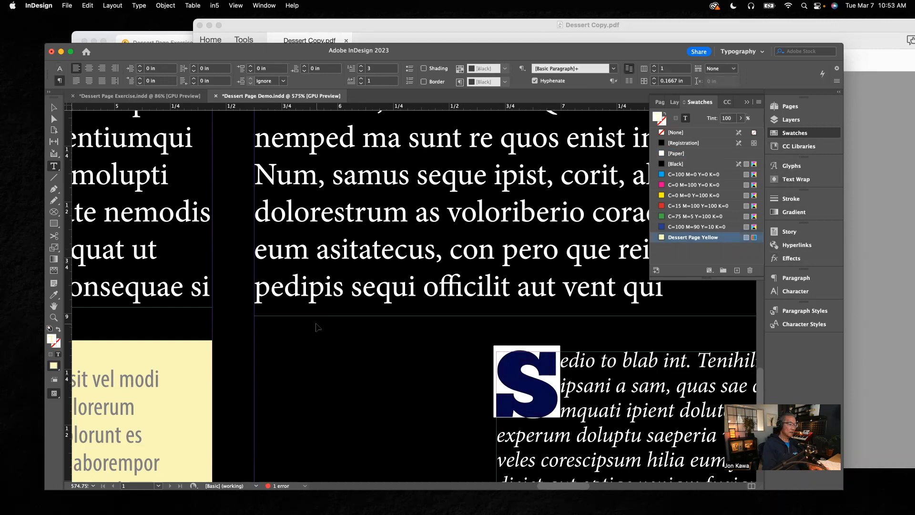
pyautogui.press('super+0')
pyautogui.click(598, 355)
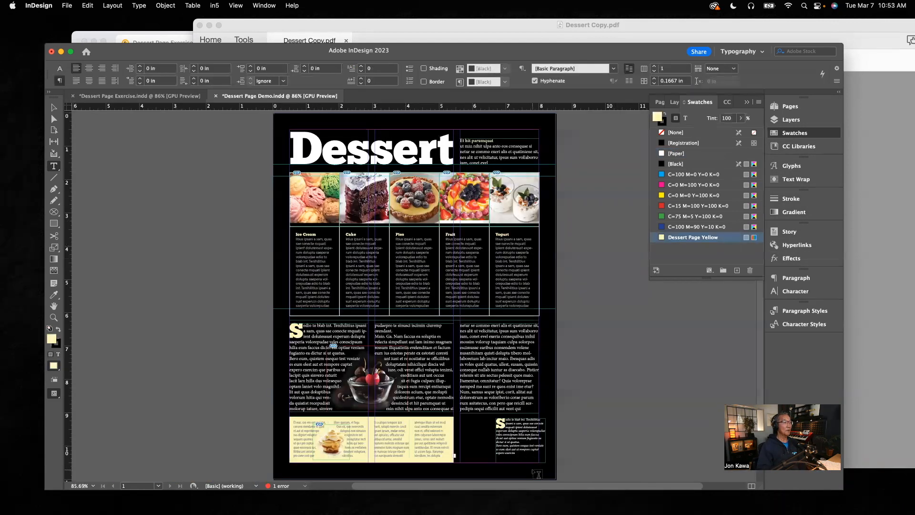
pyautogui.click(53, 107)
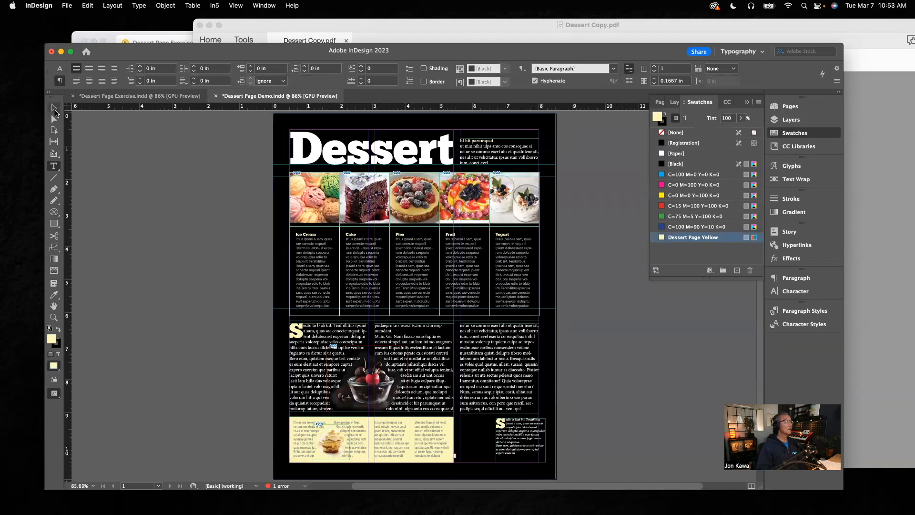
# Move the caption frame onto the pasteboard and place Dessert Cookbook.jpg beside the yellow sidebar, about 1.02 in wide and 1.53 in high
pyautogui.moveTo(516, 438); pyautogui.dragTo(588, 432)
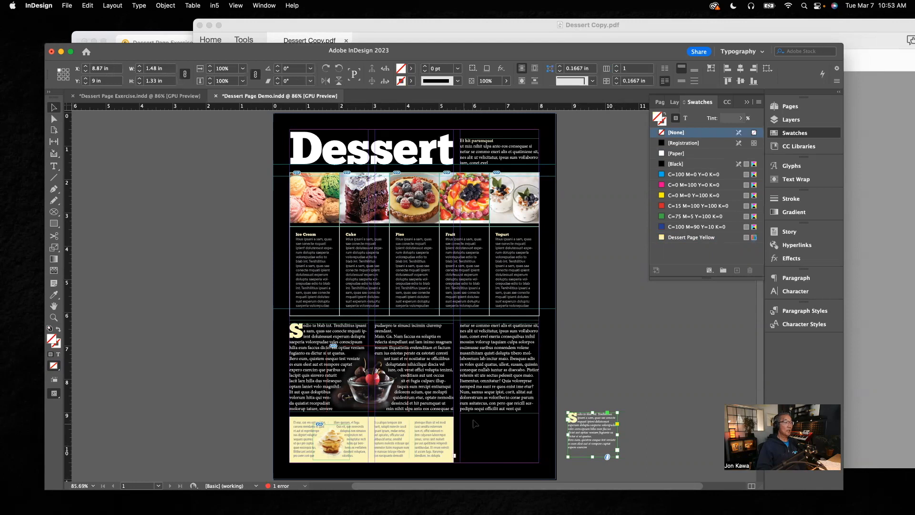
pyautogui.click(633, 353)
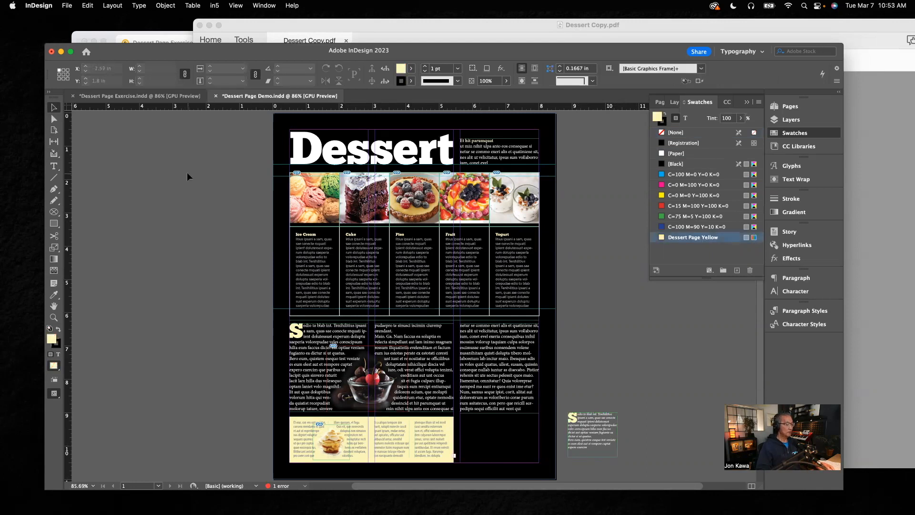
pyautogui.press('super+d')
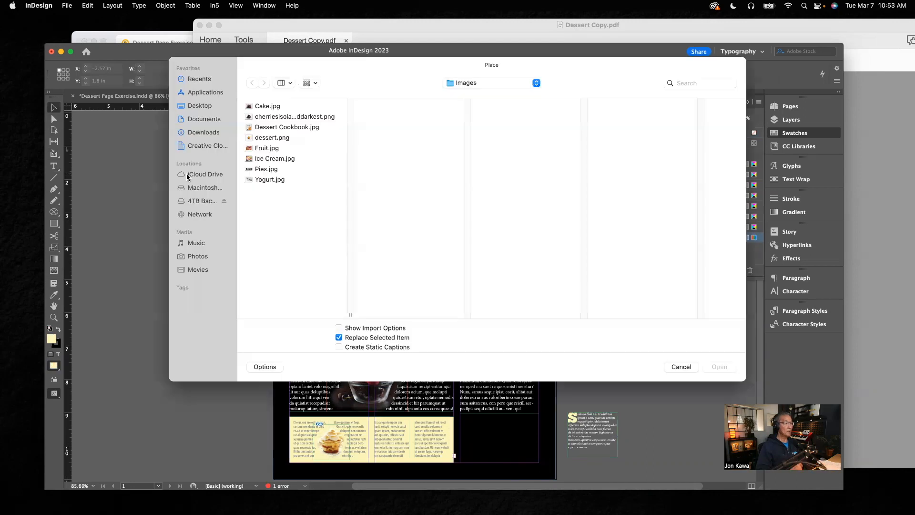
pyautogui.click(270, 129)
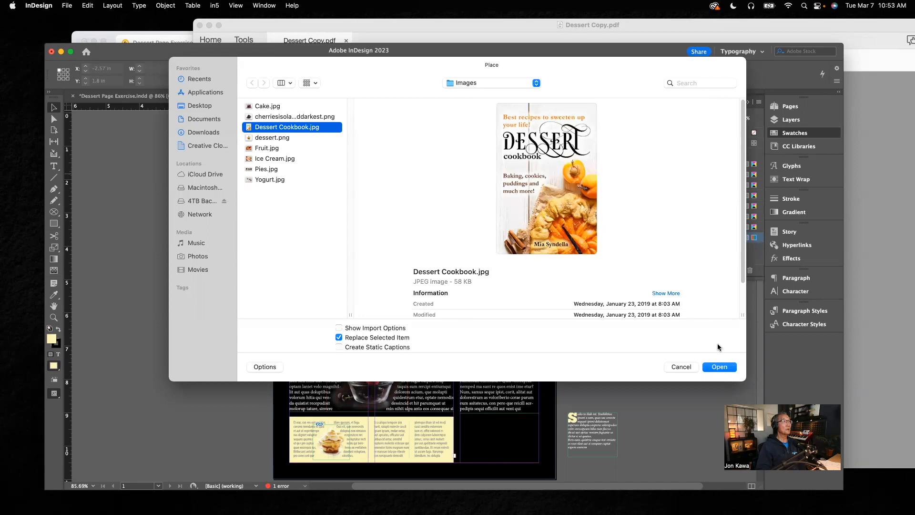
pyautogui.click(714, 368)
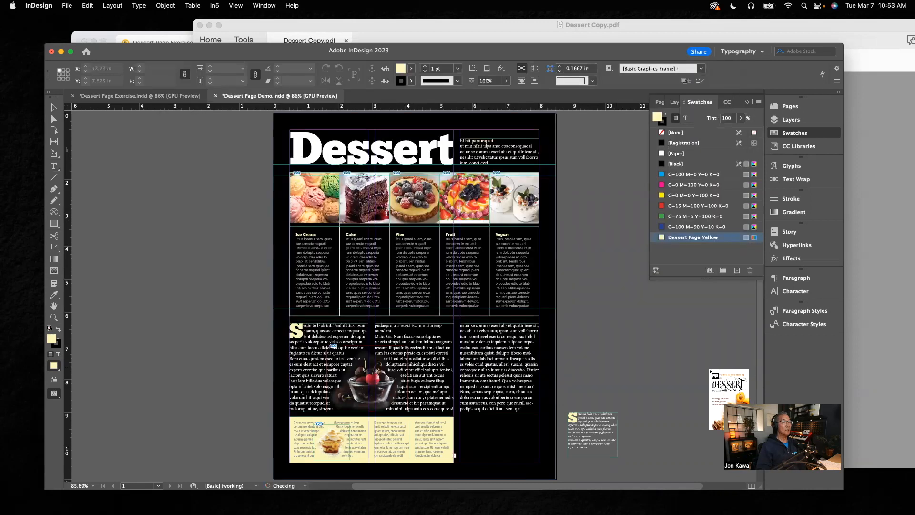
pyautogui.moveTo(460, 416); pyautogui.dragTo(494, 467)
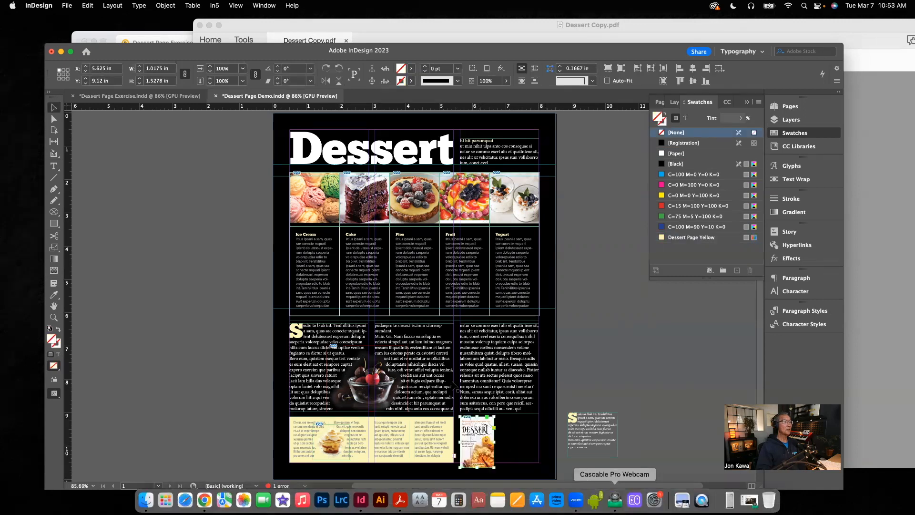
# Check the cookbook cover in the Dessert Page Exercise document and scale the demo page's cover to about 0.925 in wide and 1.39 in high
pyautogui.click(181, 98)
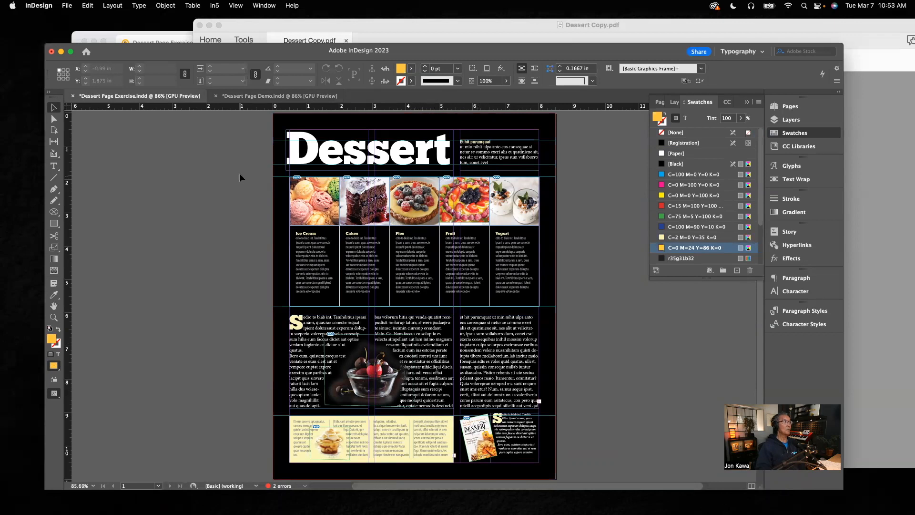
pyautogui.click(238, 96)
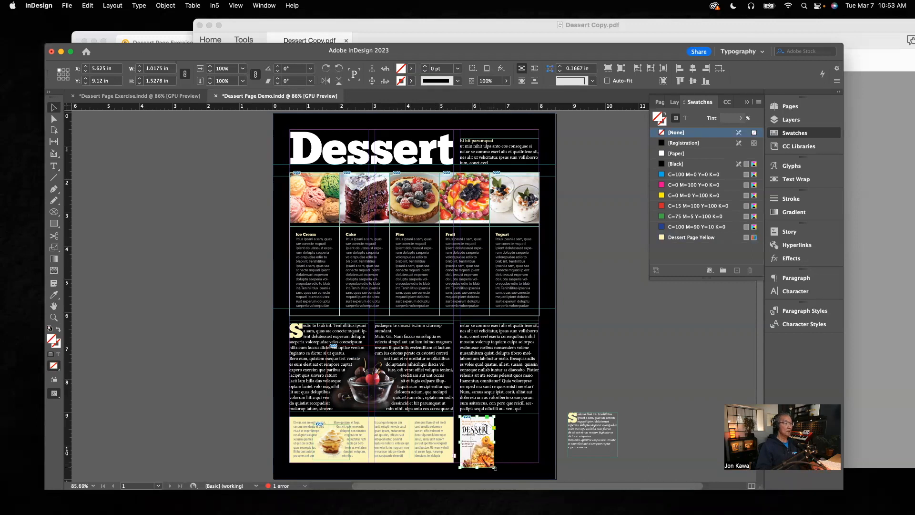
pyautogui.moveTo(493, 467); pyautogui.dragTo(489, 462)
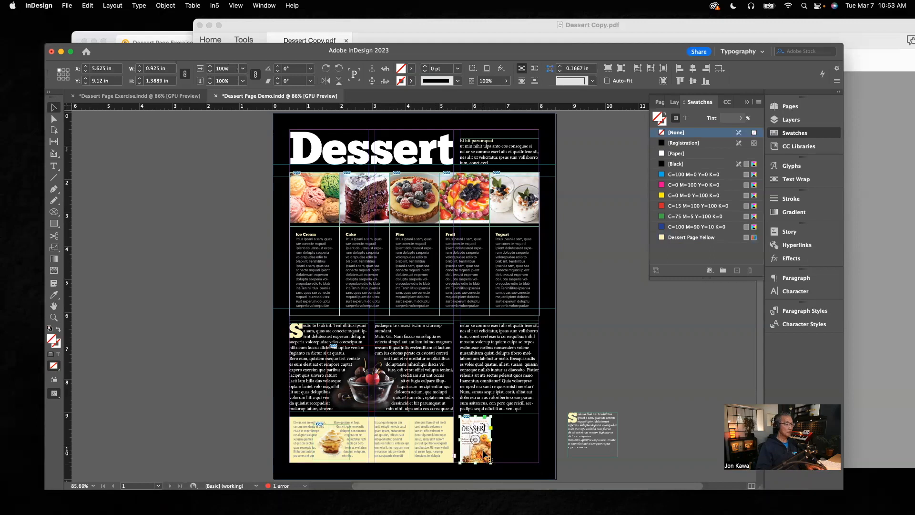
# Rotate the cookbook cover about 16.5° counterclockwise, nudge it into the column and scale it to about 0.85 in wide and 1.28 in high
pyautogui.scroll(2, 486, 448)
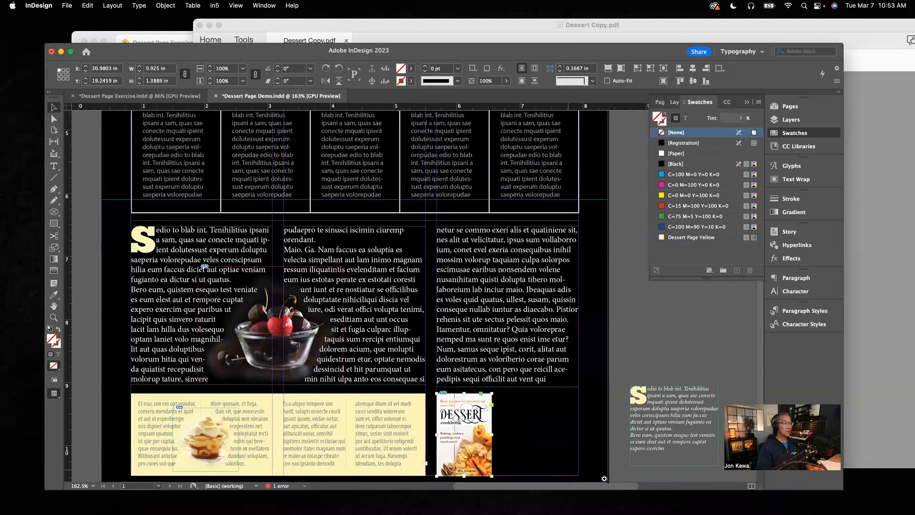
pyautogui.scroll(1, 569, 439)
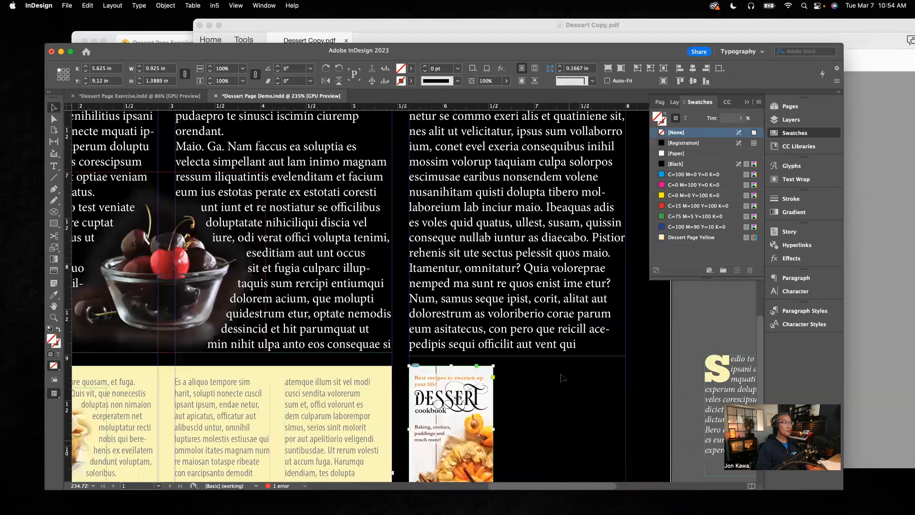
pyautogui.scroll(-2, 562, 378)
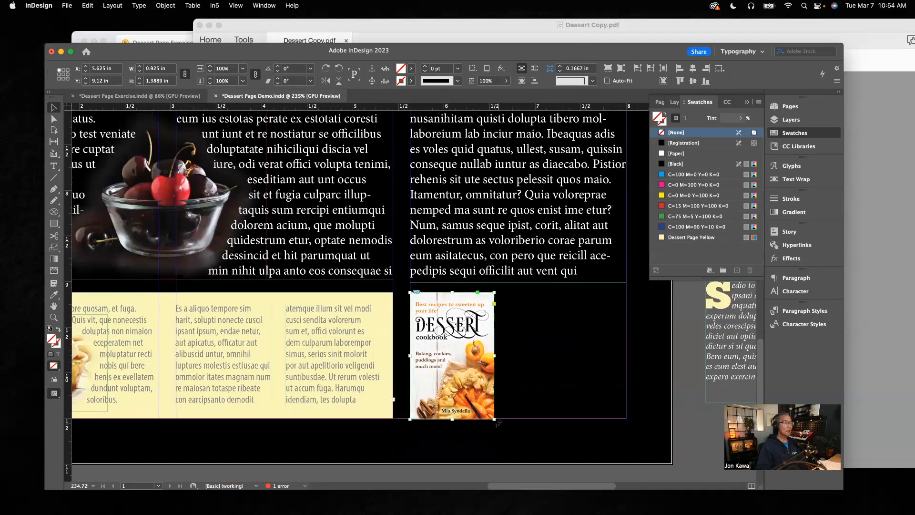
pyautogui.moveTo(497, 423); pyautogui.dragTo(509, 408)
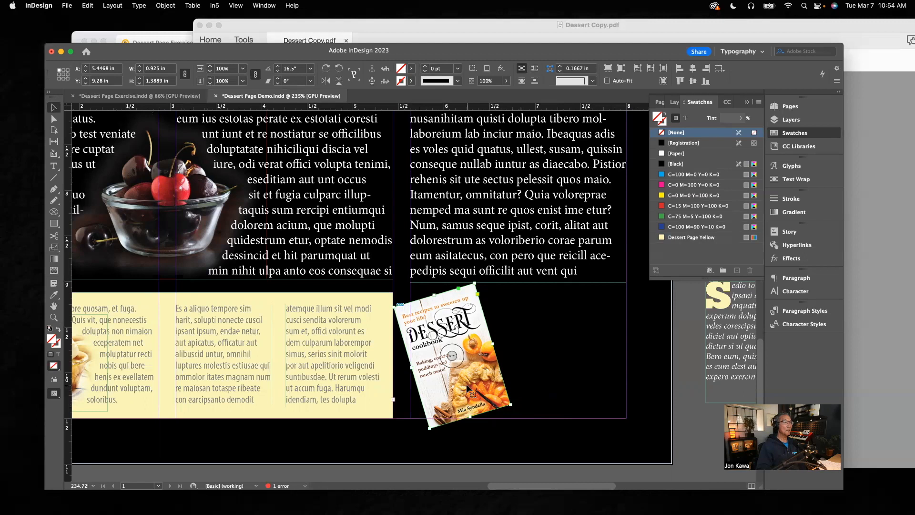
pyautogui.moveTo(467, 384); pyautogui.dragTo(475, 386)
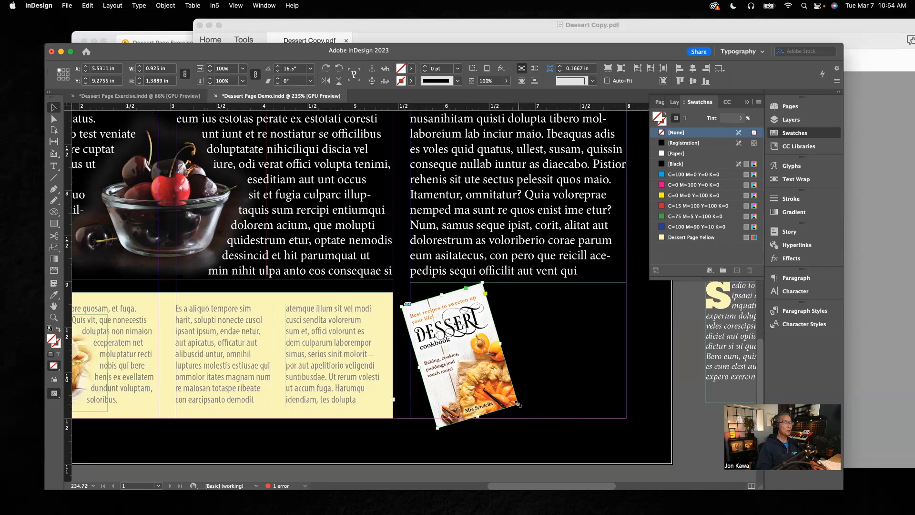
pyautogui.moveTo(518, 404); pyautogui.dragTo(504, 397)
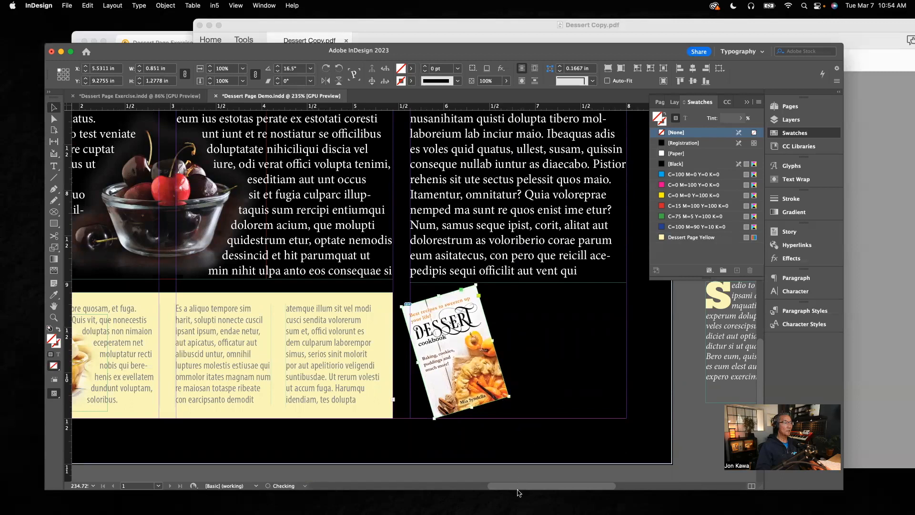
pyautogui.click(507, 454)
# Move the cookbook cover from the Typography layer to the Images layer
pyautogui.click(474, 374)
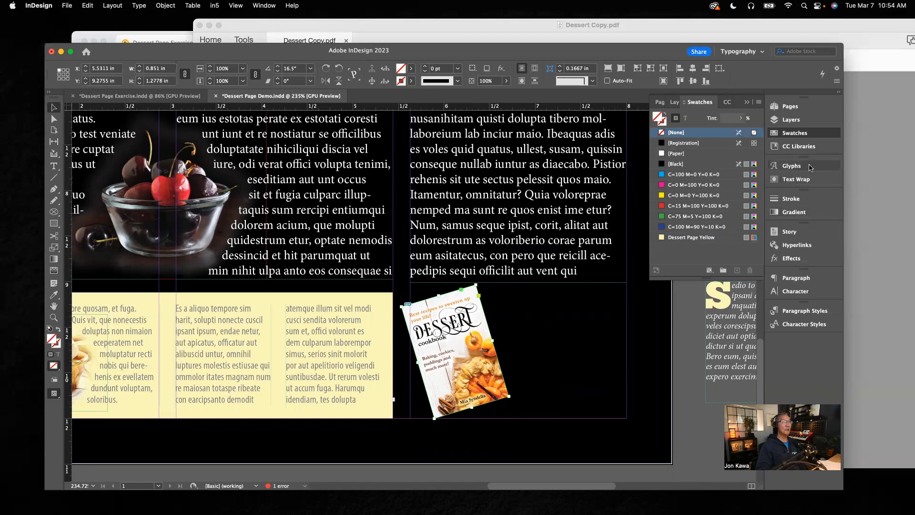
pyautogui.click(793, 120)
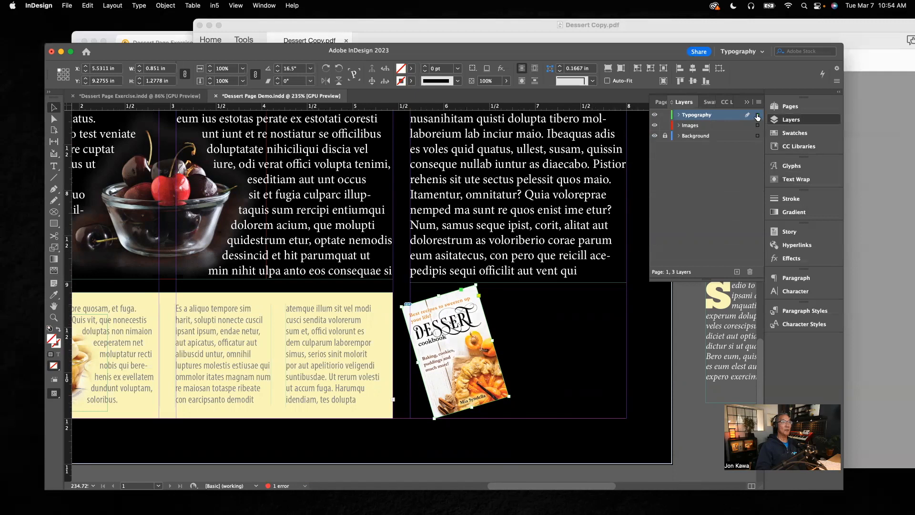
pyautogui.moveTo(758, 129); pyautogui.dragTo(757, 126)
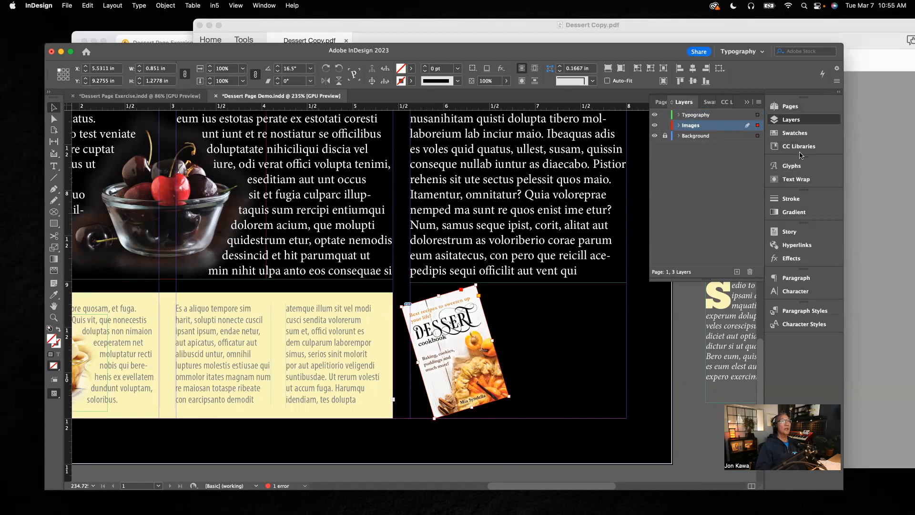
# Apply an object-shape text wrap to the cookbook cover with the contour type Select Subject
pyautogui.click(789, 181)
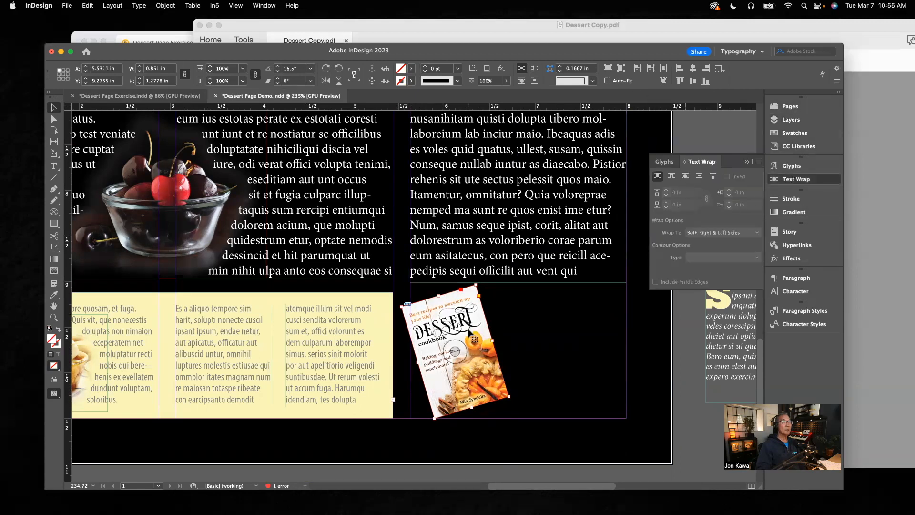
pyautogui.click(686, 177)
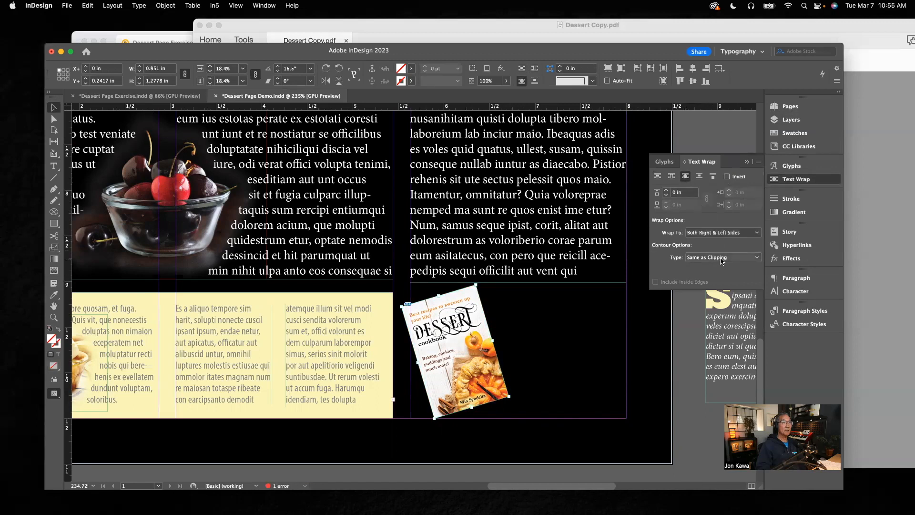
pyautogui.click(757, 258)
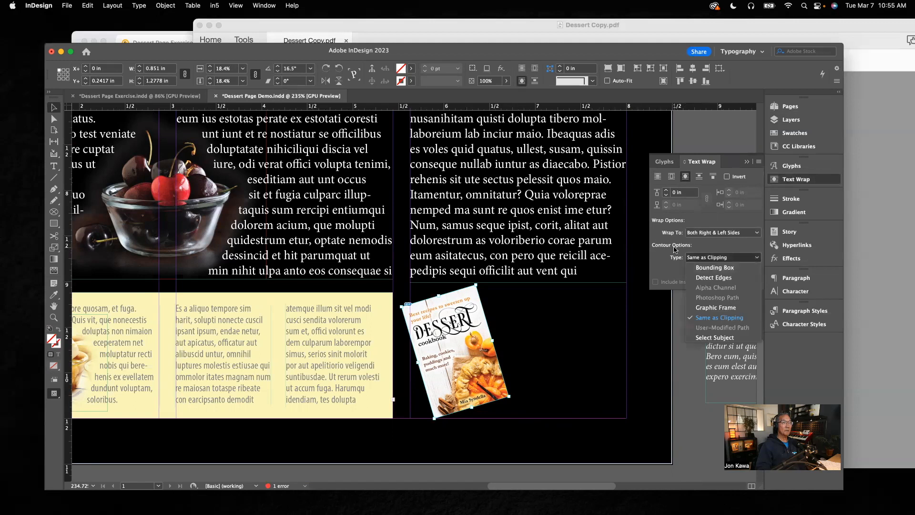
pyautogui.click(709, 338)
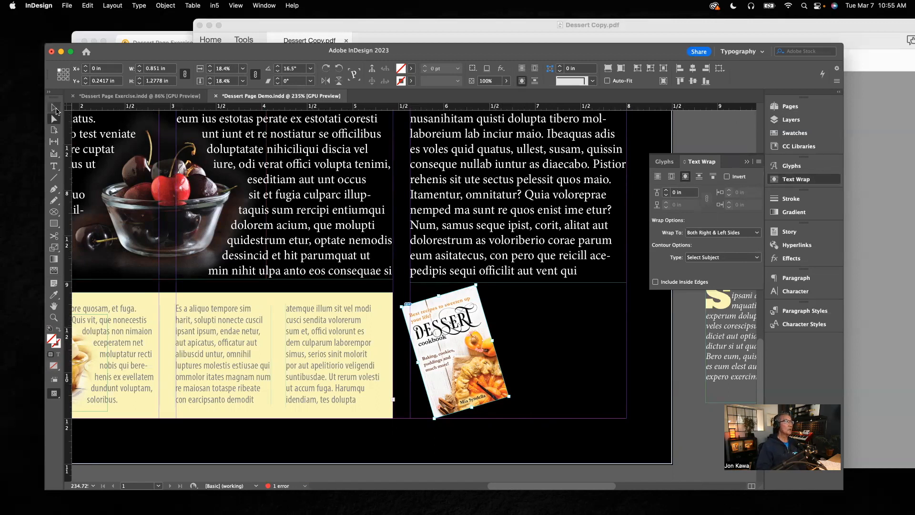
# Move the drop-cap caption frame from the pasteboard back onto the page so it overlaps the cookbook cover's right edge
pyautogui.click(731, 335)
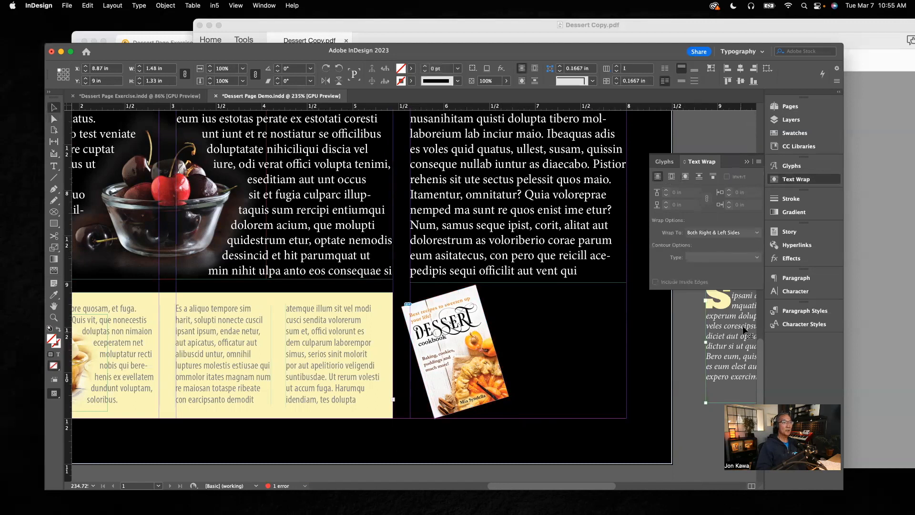
pyautogui.moveTo(734, 322); pyautogui.dragTo(603, 348)
pyautogui.moveTo(672, 362); pyautogui.dragTo(583, 342)
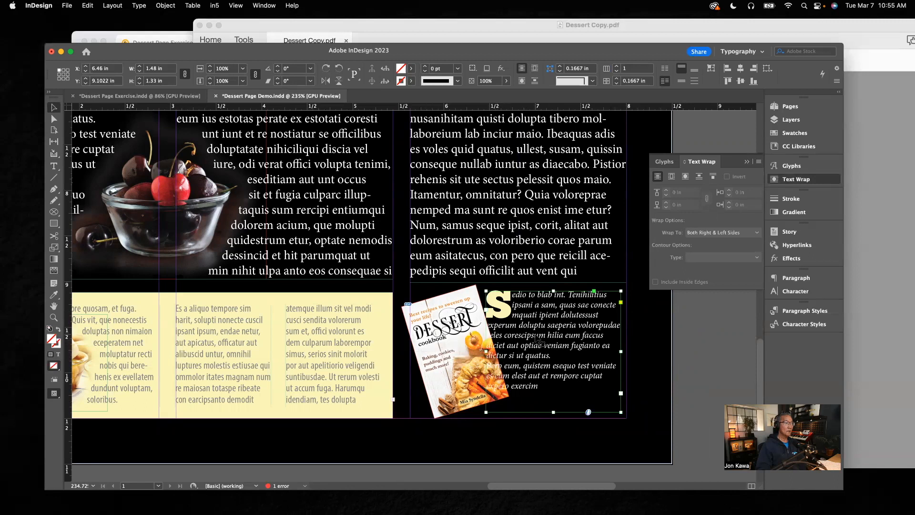
pyautogui.moveTo(558, 336); pyautogui.dragTo(560, 336)
# Move the cookbook cover to the Typography layer and shift the caption frame right, clear of the cover
pyautogui.click(437, 338)
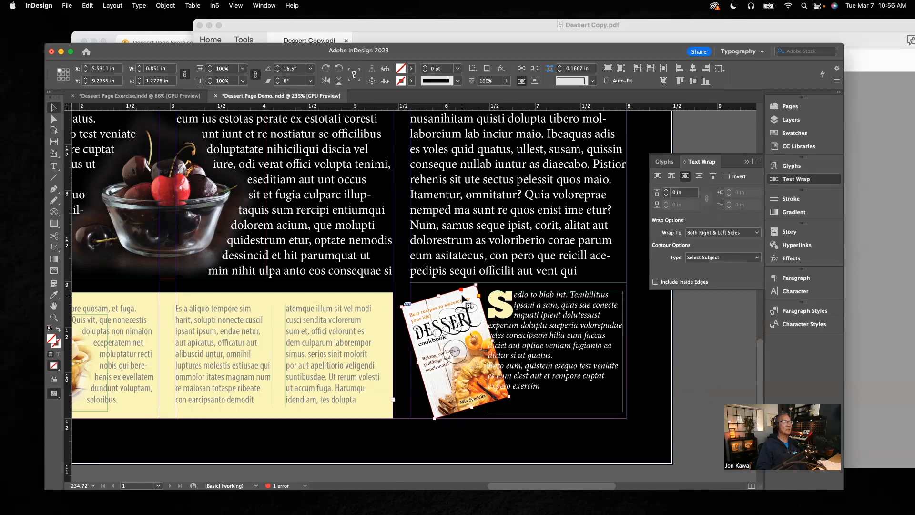
pyautogui.click(792, 119)
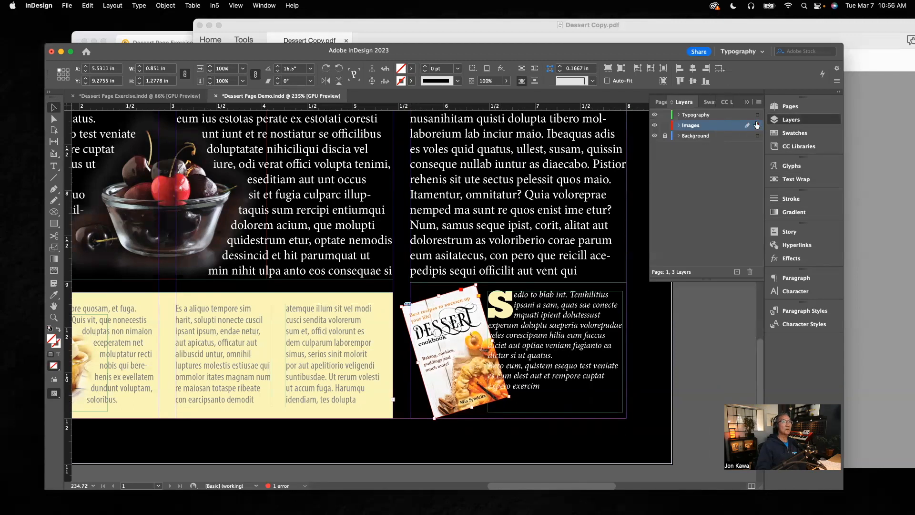
pyautogui.moveTo(757, 114); pyautogui.dragTo(757, 115)
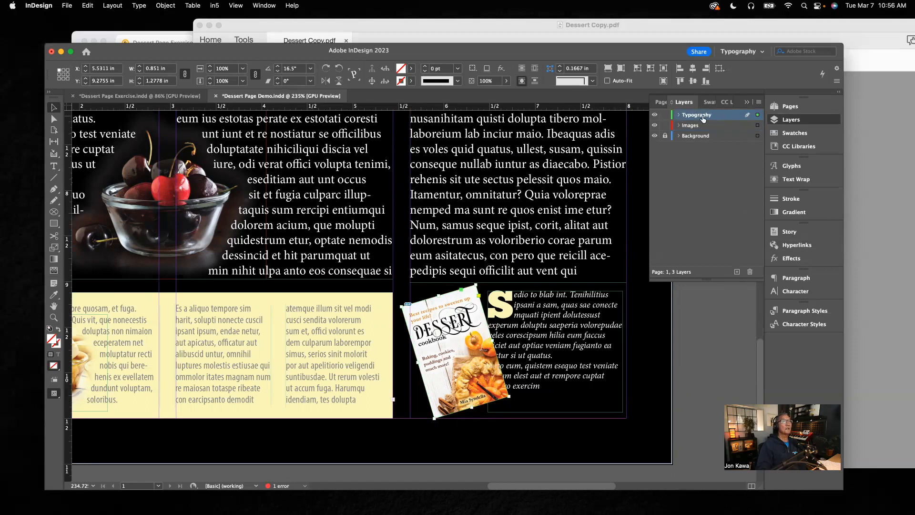
pyautogui.moveTo(570, 342)
pyautogui.mouseDown()
pyautogui.moveTo(547, 350)
pyautogui.moveTo(584, 350)
pyautogui.mouseUp()
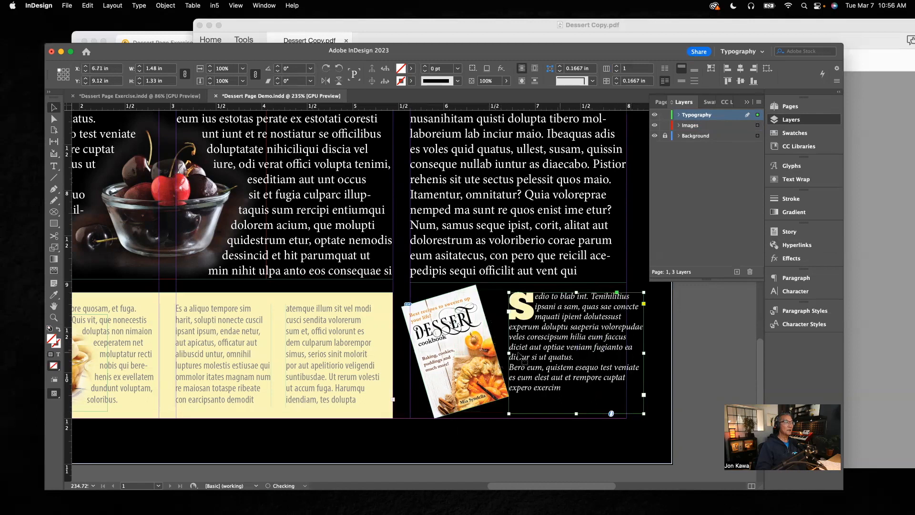
# Examine the cookbook cover's text wrap settings and its contour beside the caption up close
pyautogui.click(464, 318)
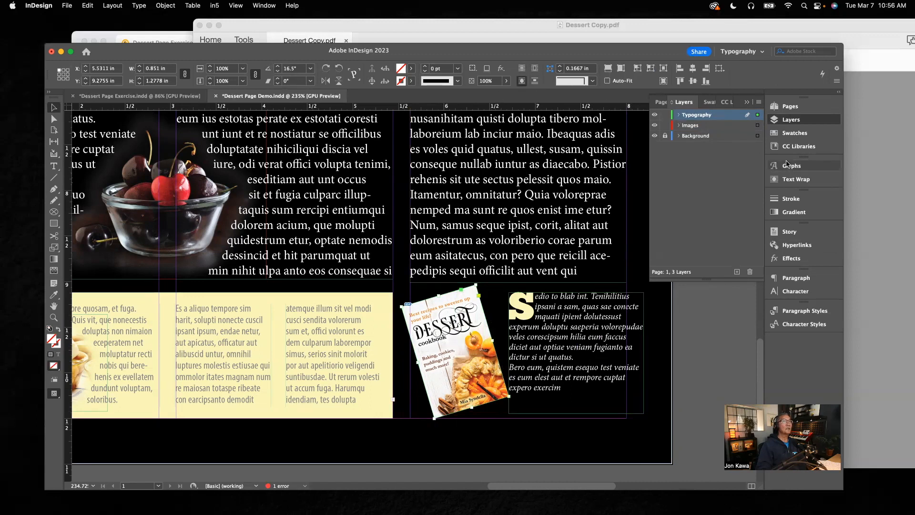
pyautogui.click(793, 180)
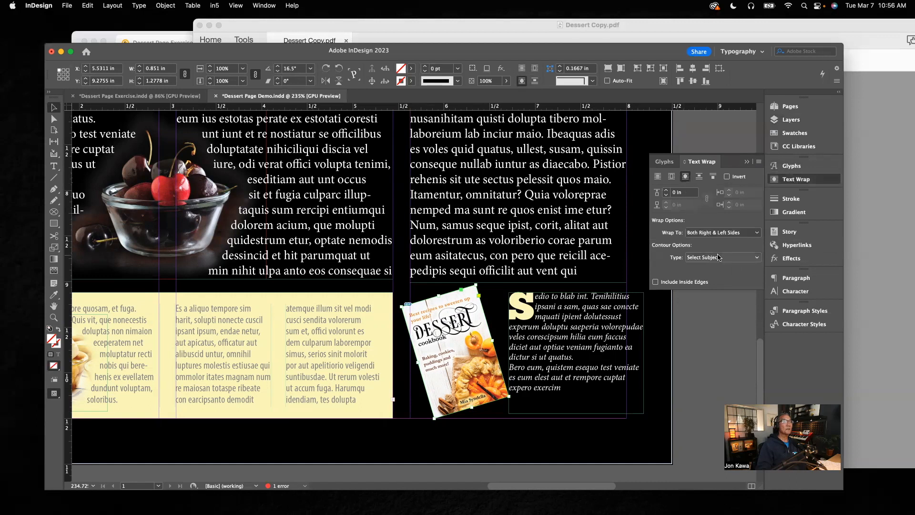
pyautogui.click(711, 369)
pyautogui.click(53, 119)
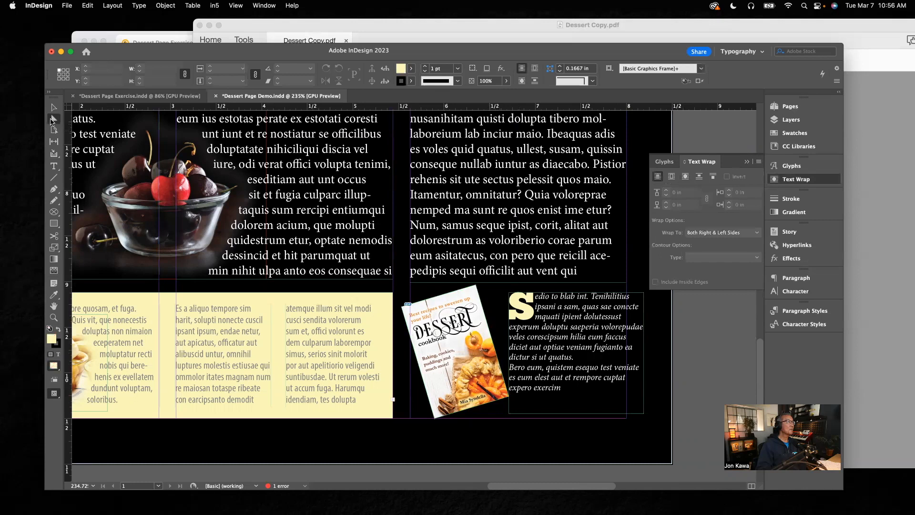
pyautogui.click(462, 302)
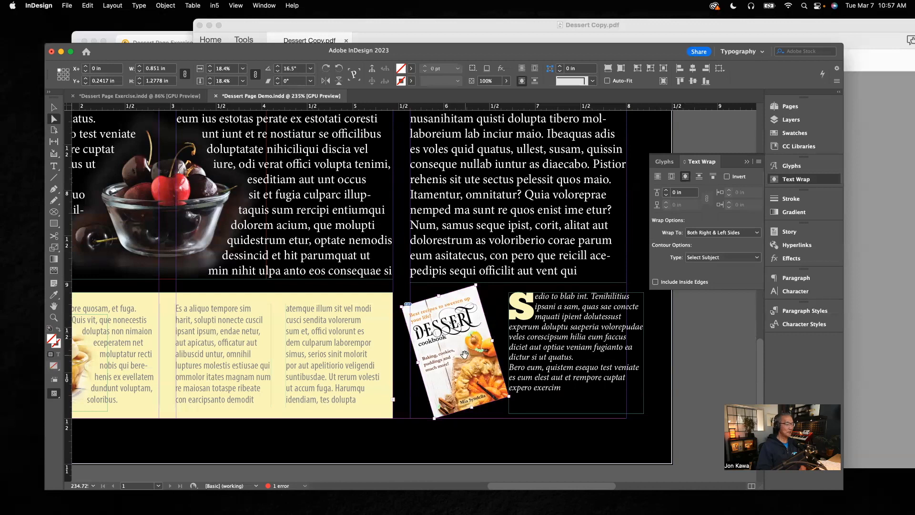
pyautogui.scroll(4, 465, 355)
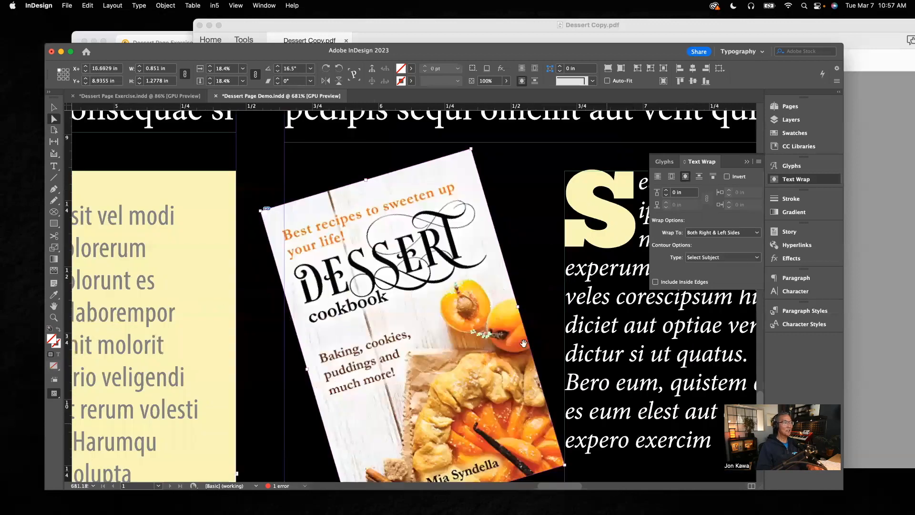
pyautogui.scroll(1, 493, 319)
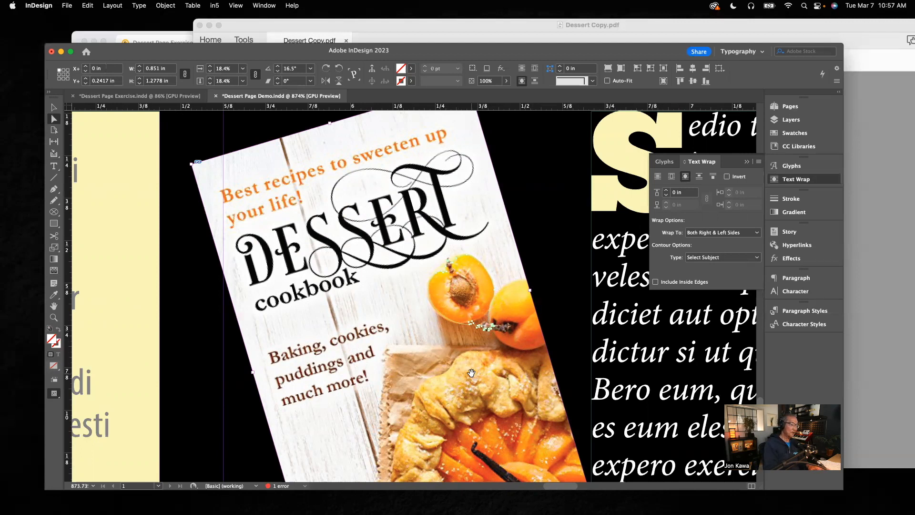
pyautogui.press('super+0')
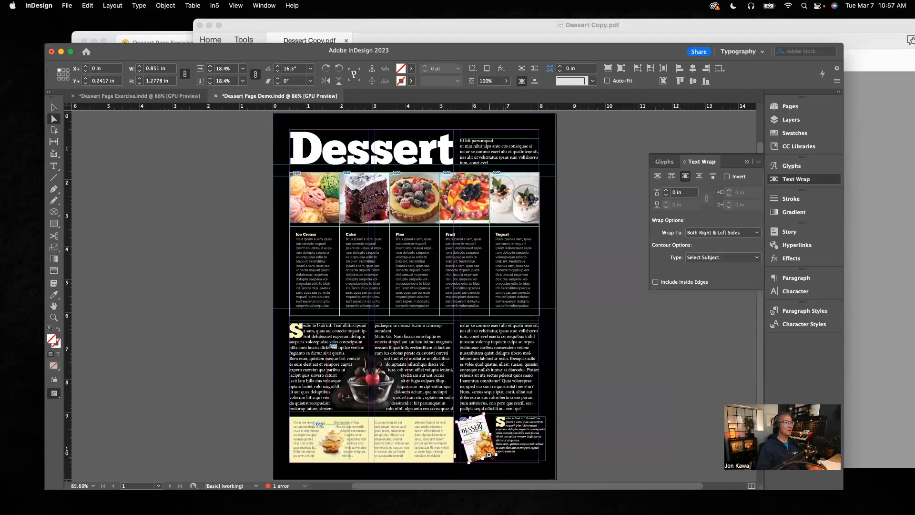
# Change the cookbook cover's text wrap contour type to Bounding Box
pyautogui.scroll(8, 488, 454)
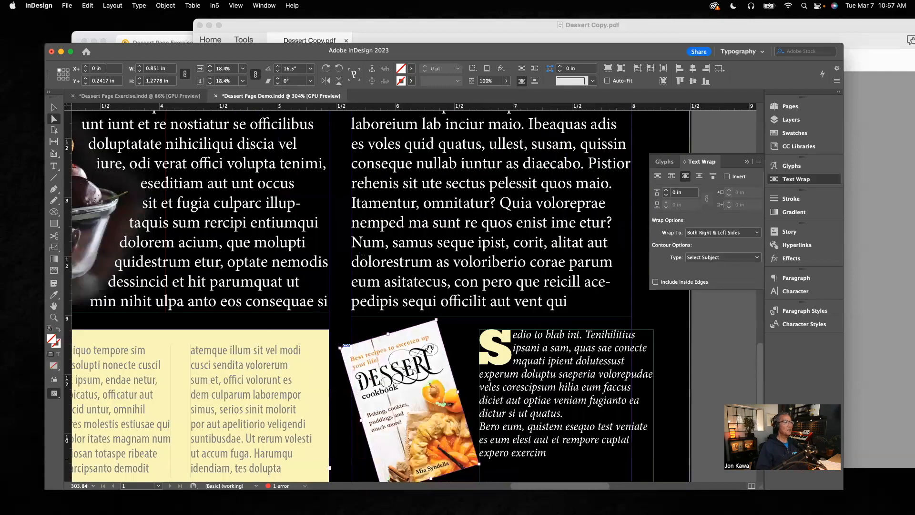
pyautogui.press('v')
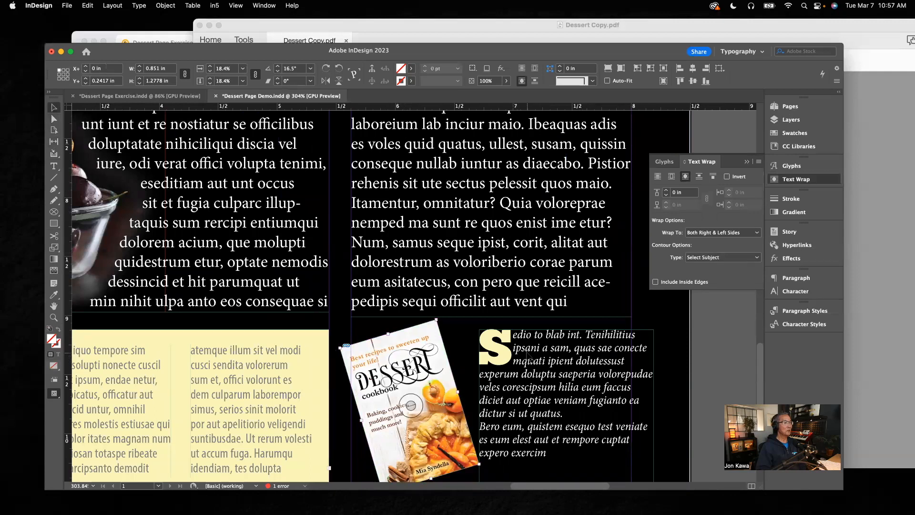
pyautogui.click(756, 259)
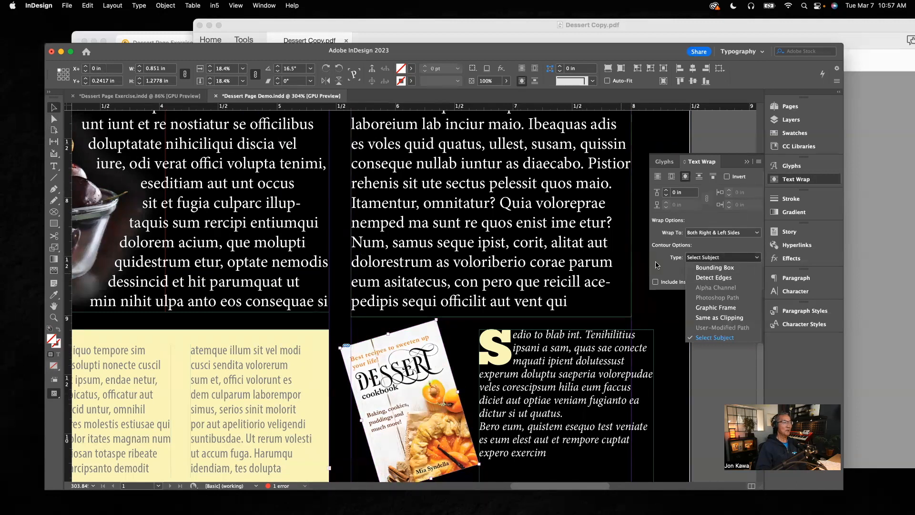
pyautogui.click(714, 270)
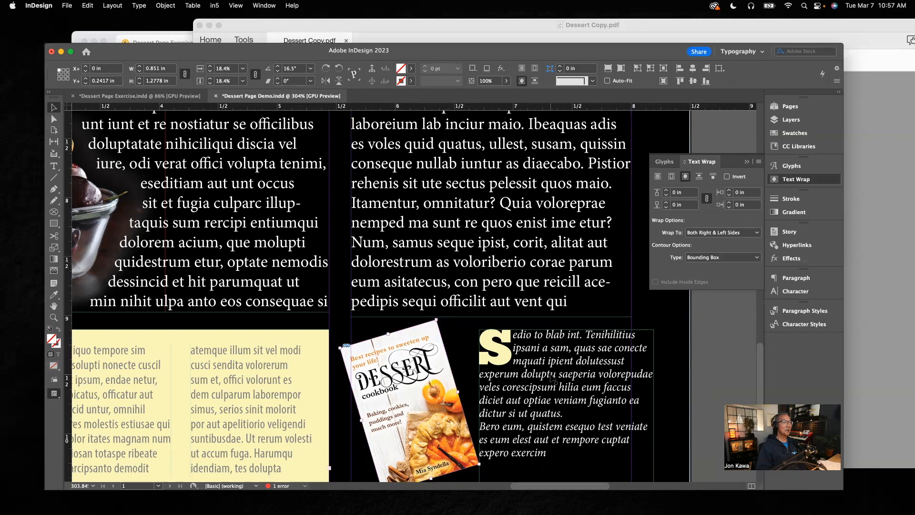
# Move the drop-cap caption frame to overlap the cookbook cover, with its outer edge on the page margin at about X 6.52 in, Y 9.08 in
pyautogui.moveTo(552, 378); pyautogui.dragTo(527, 379)
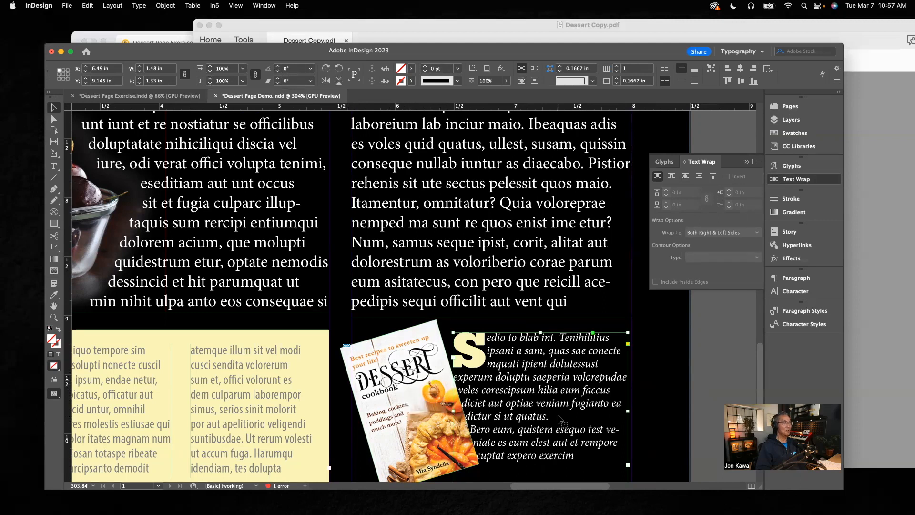
pyautogui.moveTo(558, 400); pyautogui.dragTo(543, 401)
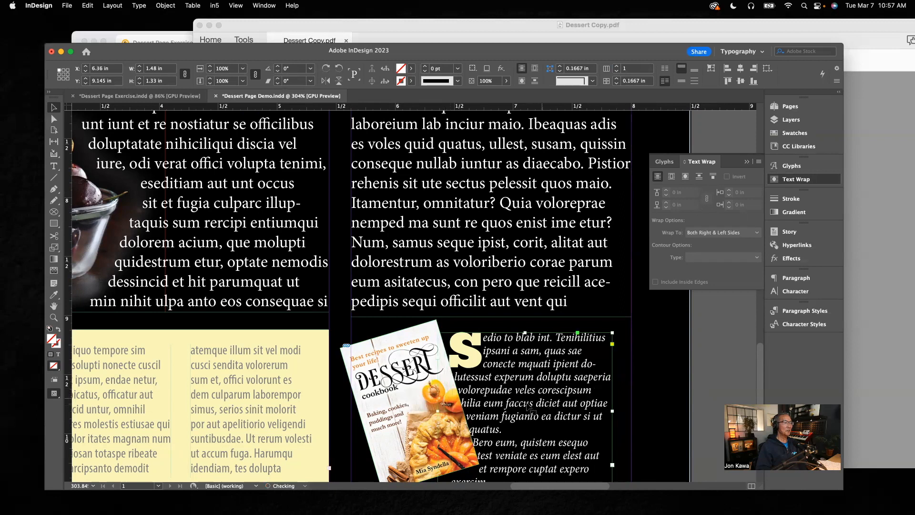
pyautogui.scroll(-5, 593, 460)
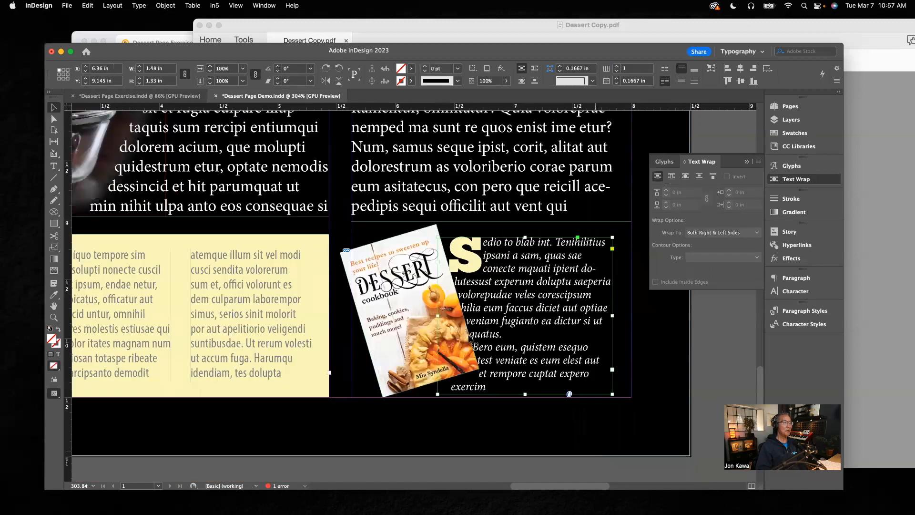
pyautogui.scroll(-2, 415, 265)
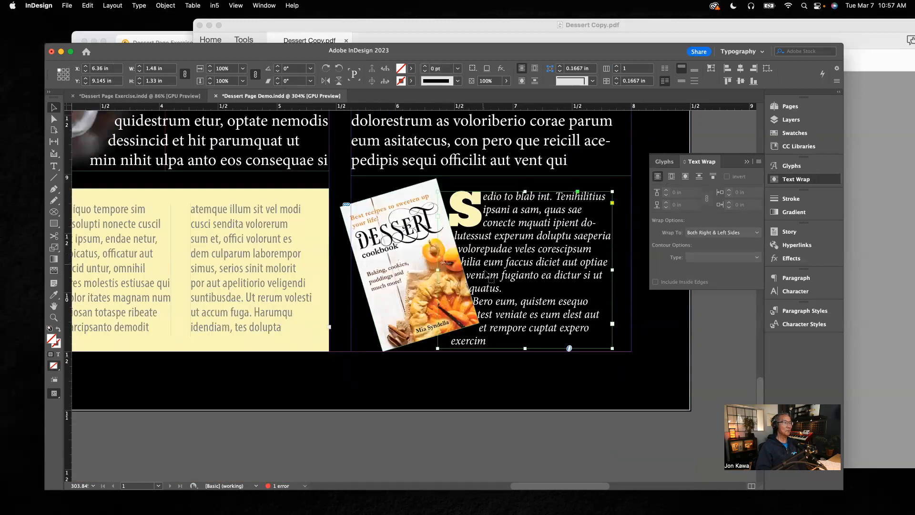
pyautogui.moveTo(550, 234); pyautogui.dragTo(567, 226)
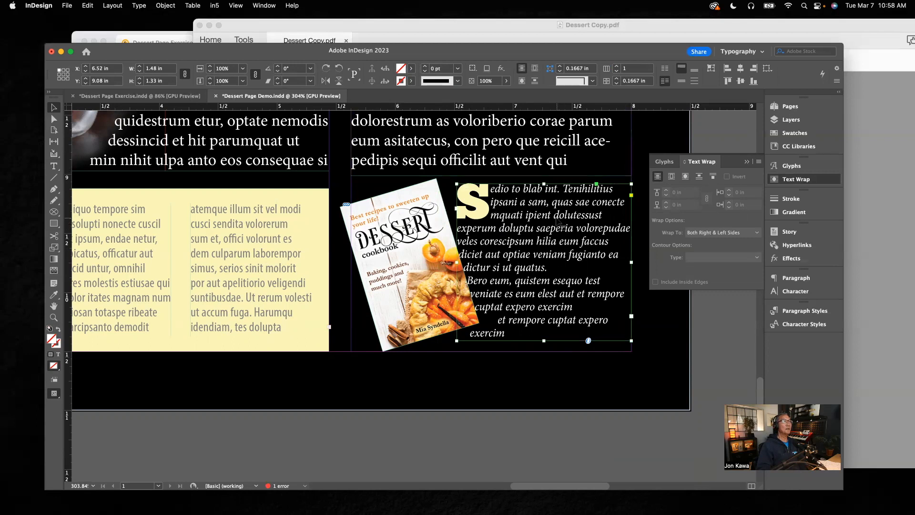
# Increase the cookbook cover's text wrap offset to 0.4375 in on all sides
pyautogui.click(430, 212)
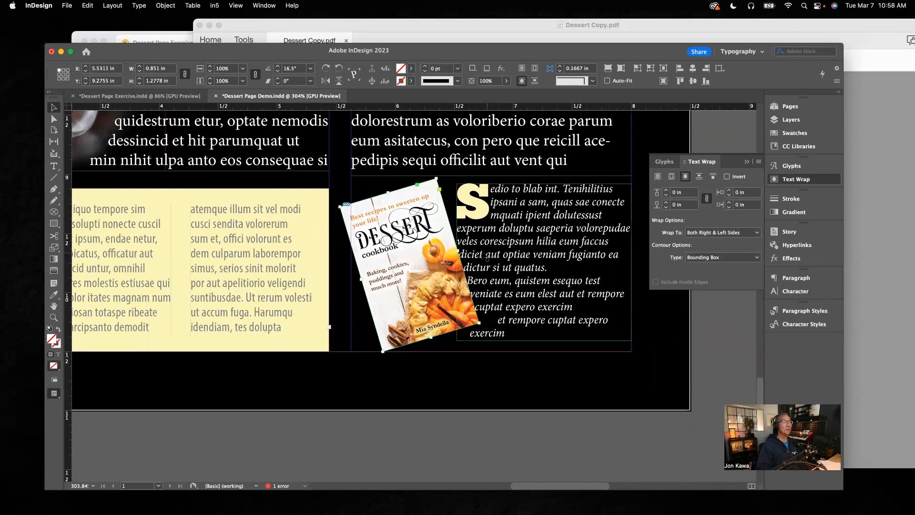
pyautogui.click(729, 203)
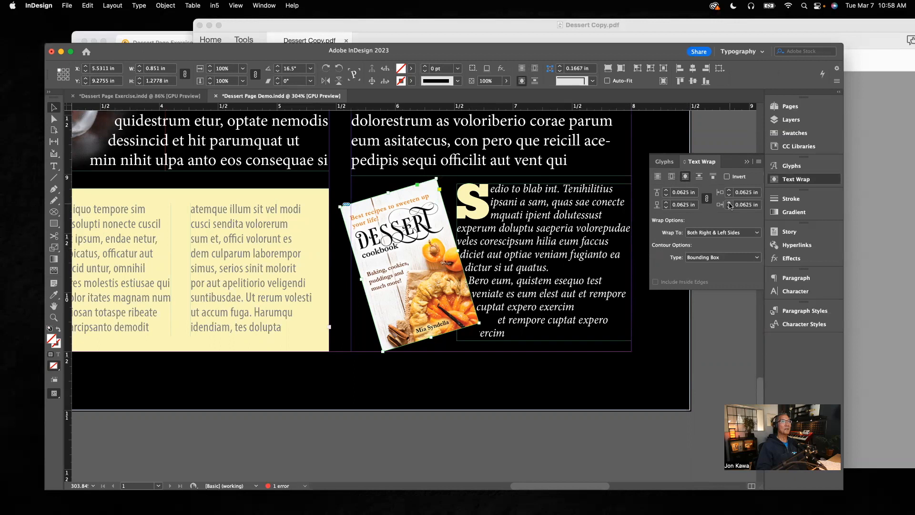
pyautogui.click(728, 202)
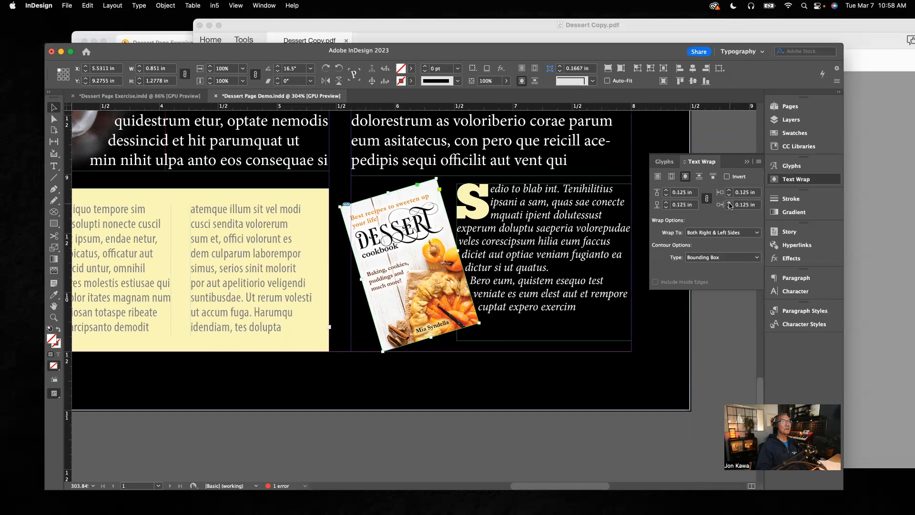
pyautogui.click(729, 203)
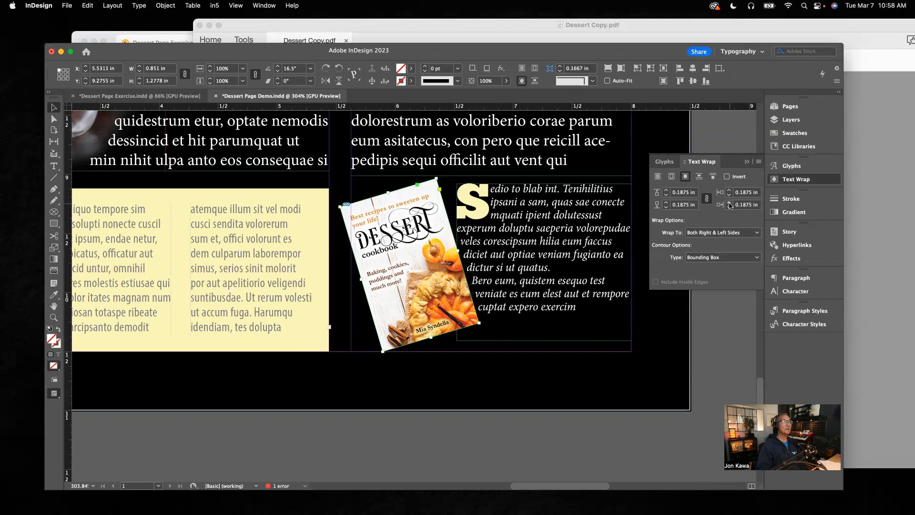
pyautogui.click(593, 303)
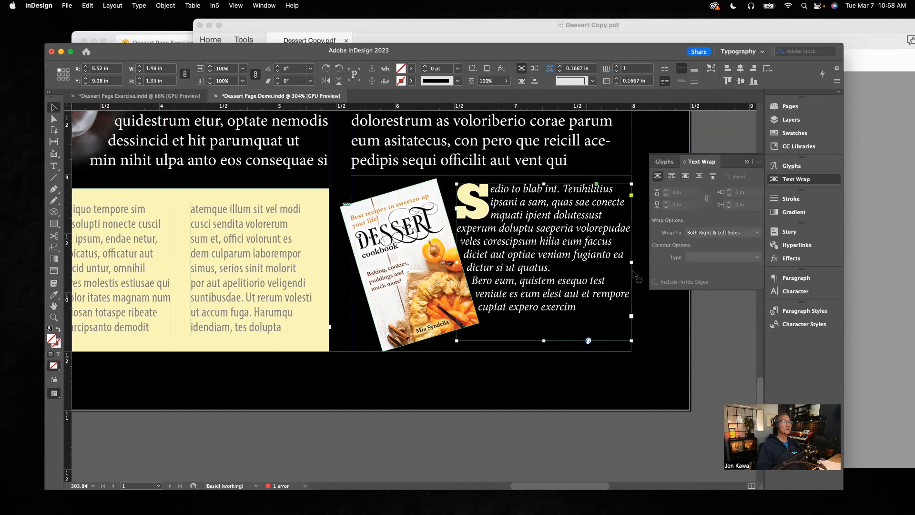
pyautogui.click(415, 232)
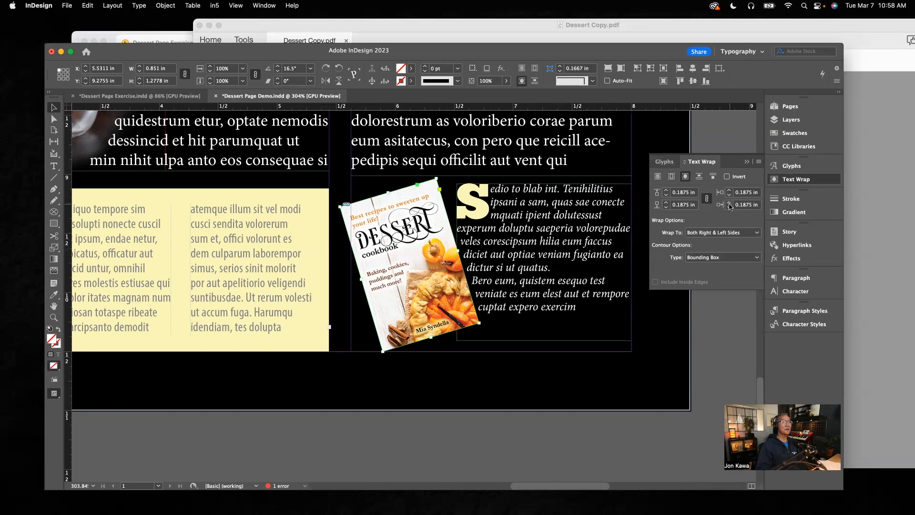
pyautogui.click(728, 203)
pyautogui.click(728, 202)
pyautogui.click(727, 202)
pyautogui.click(728, 202)
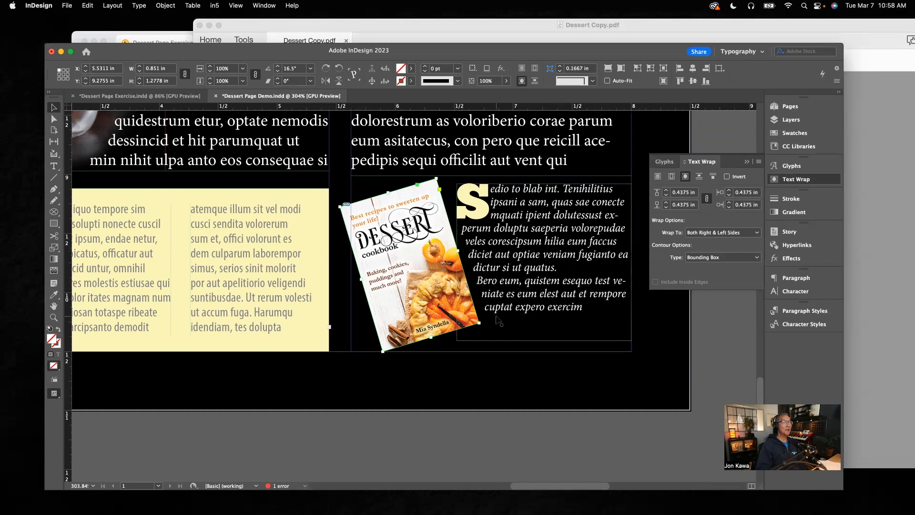
pyautogui.click(709, 396)
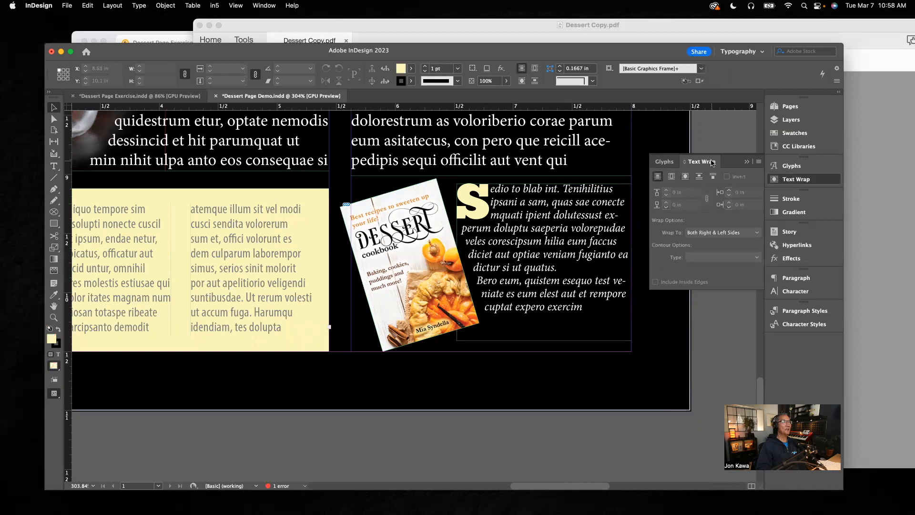
# Compare the full page with the exercise document, then hide the guides with Preview mode and nudge the three-column body text up slightly
pyautogui.press('super+0')
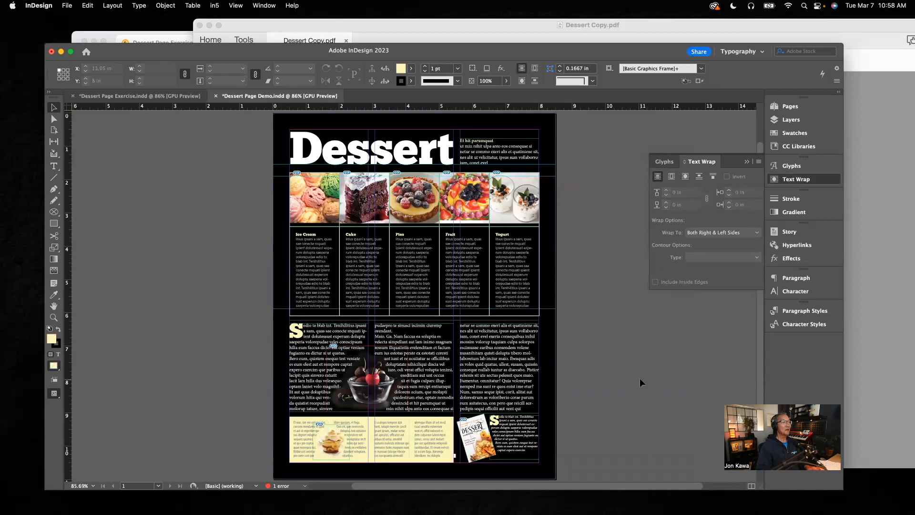
pyautogui.click(191, 98)
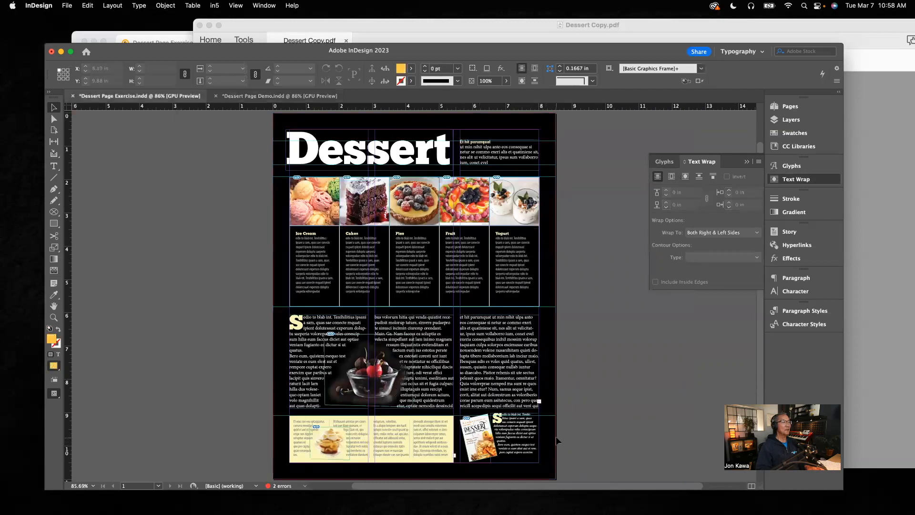
pyautogui.click(312, 96)
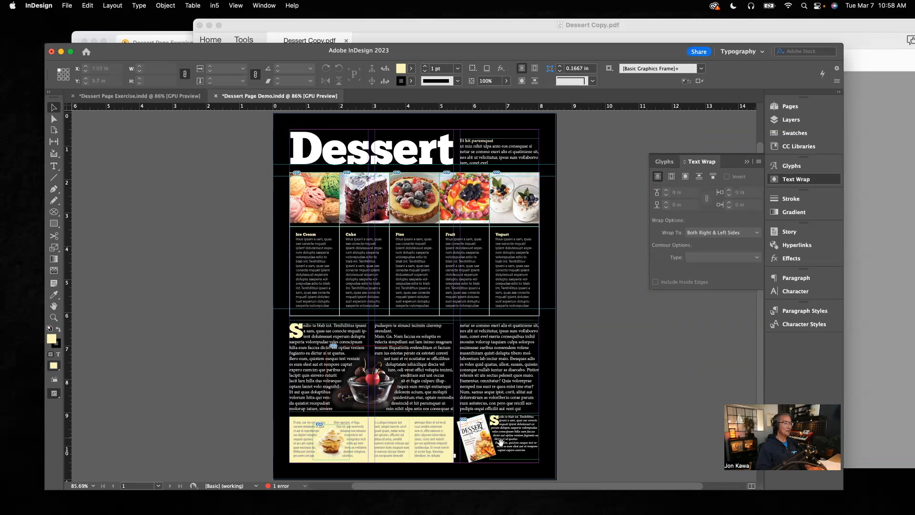
pyautogui.scroll(2, 526, 464)
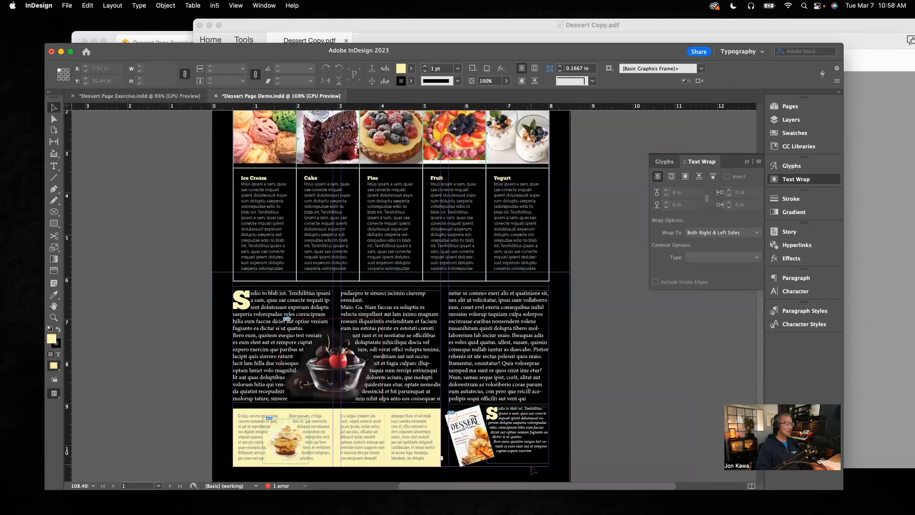
pyautogui.press('w')
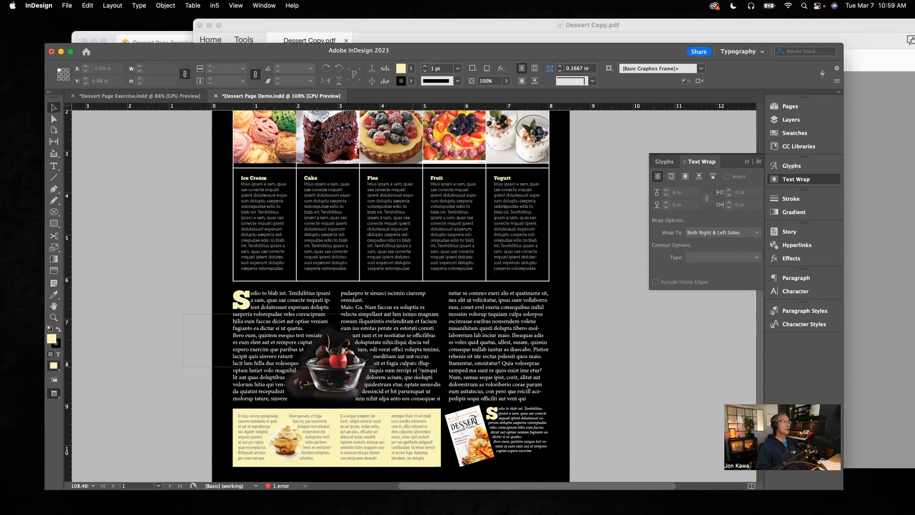
pyautogui.click(457, 387)
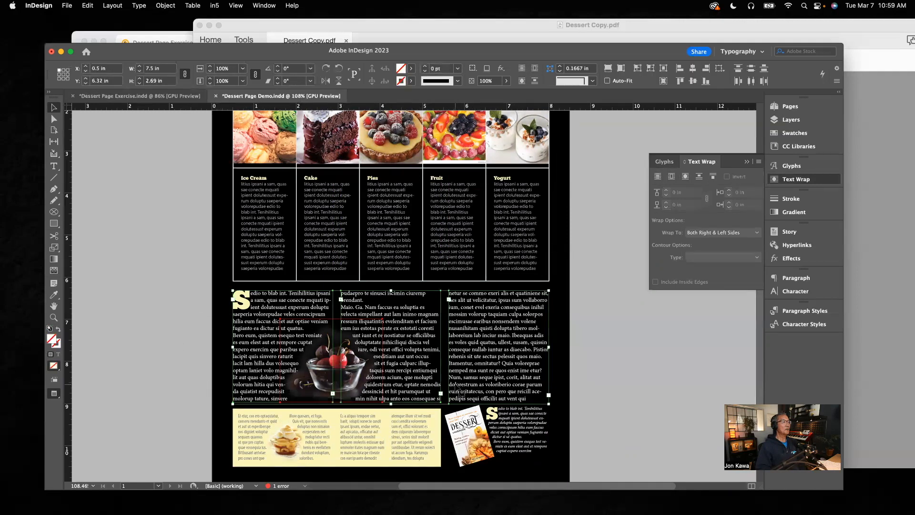
pyautogui.moveTo(462, 378); pyautogui.dragTo(463, 381)
pyautogui.click(593, 379)
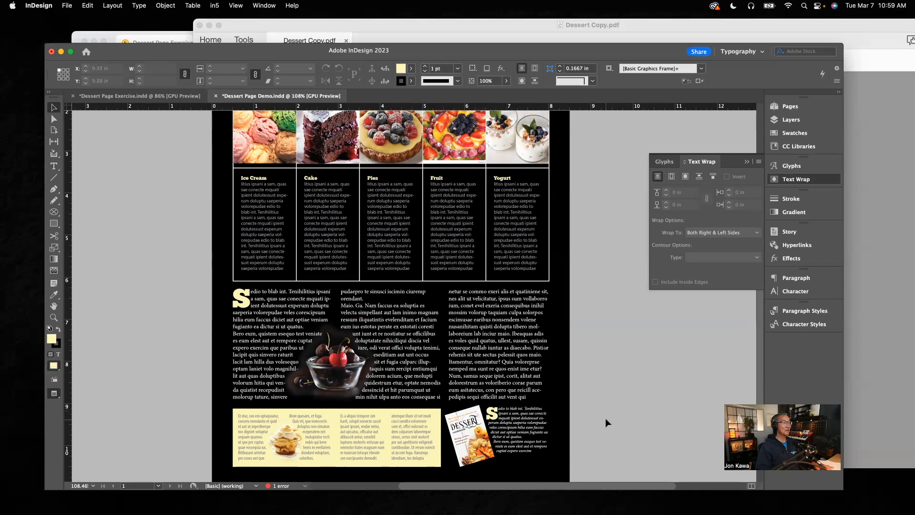
# Nudge the caption frame down to Y 9.12 in and the cookbook cover slightly down, and save the document
pyautogui.click(526, 433)
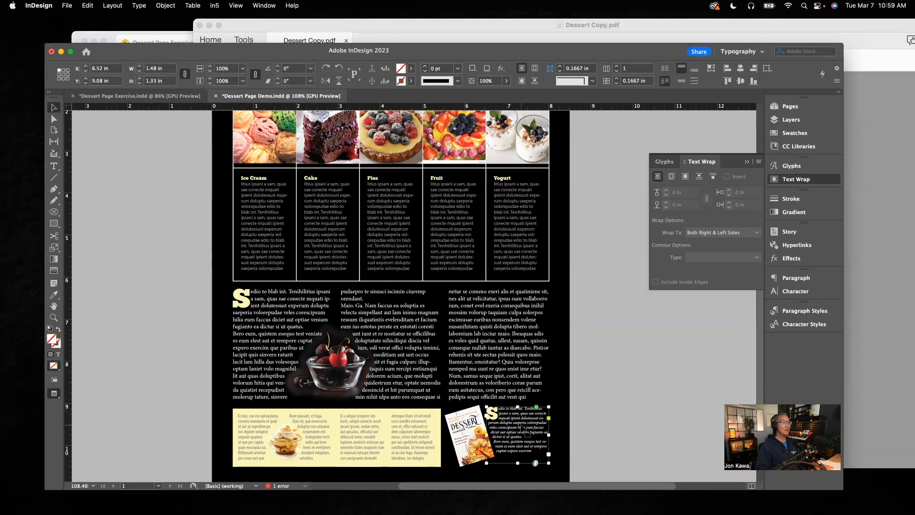
pyautogui.moveTo(525, 432); pyautogui.dragTo(526, 434)
pyautogui.click(605, 421)
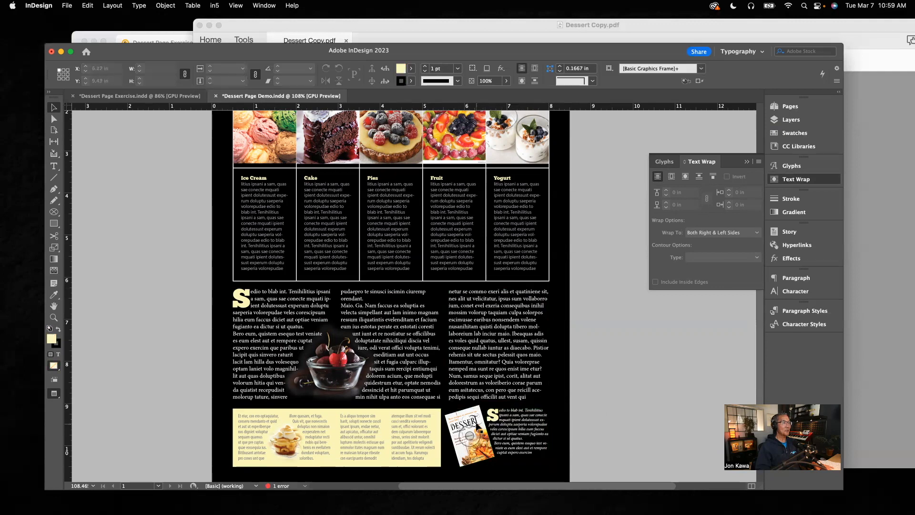
pyautogui.click(479, 427)
pyautogui.moveTo(479, 405); pyautogui.dragTo(479, 407)
pyautogui.click(639, 415)
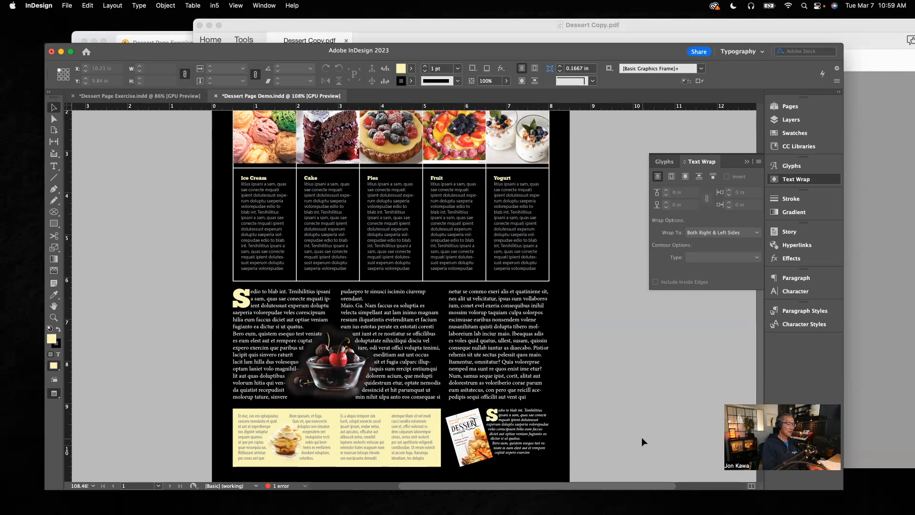
pyautogui.press('super+0')
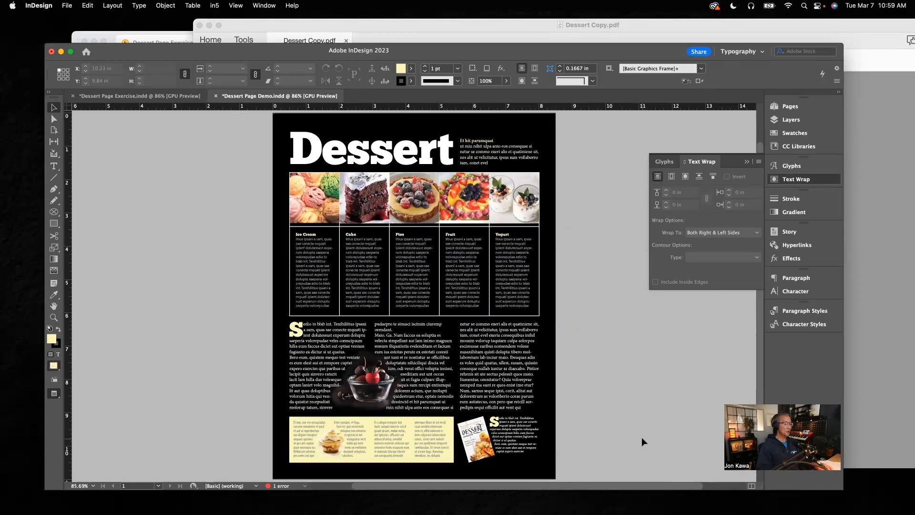
pyautogui.press('super+s')
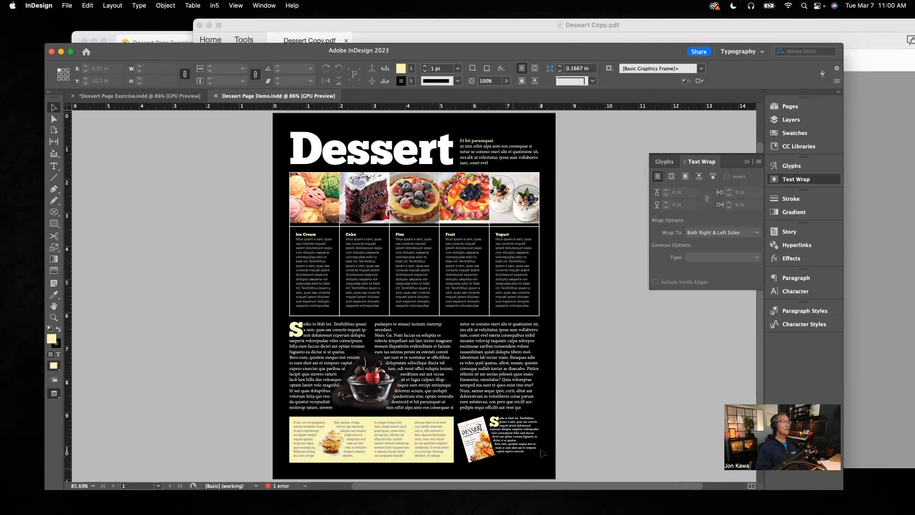
# Examine the caption frame, cookbook cover and yellow sidebar up close, checking their edges and the sidebar's text columns
pyautogui.click(512, 426)
pyautogui.click(474, 439)
pyautogui.click(538, 405)
pyautogui.click(534, 431)
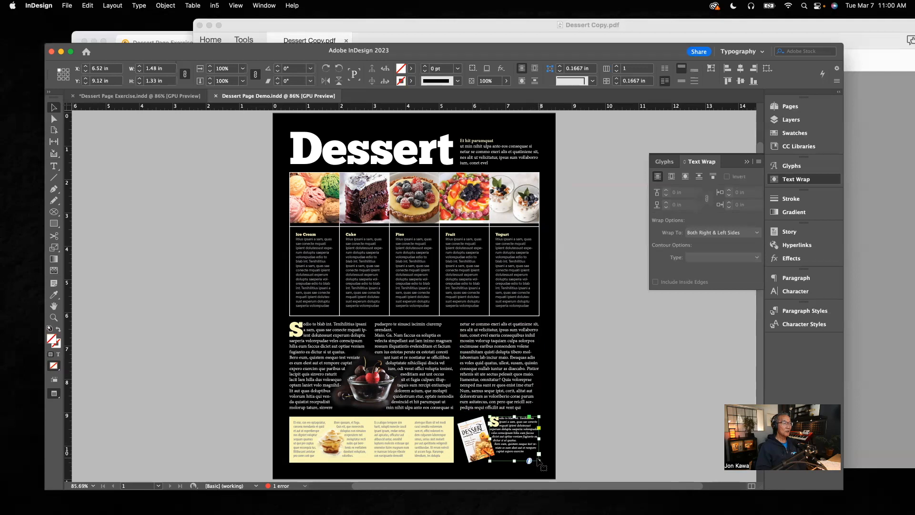
pyautogui.click(447, 458)
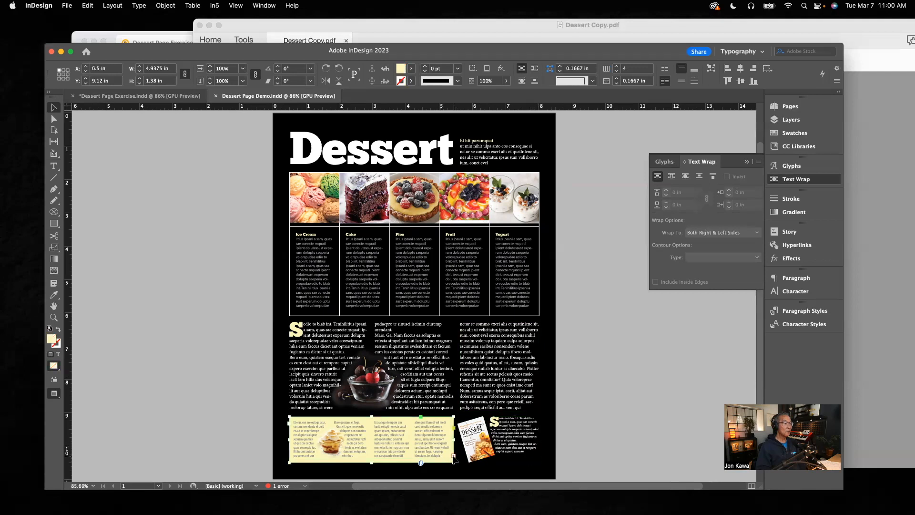
pyautogui.scroll(1, 445, 464)
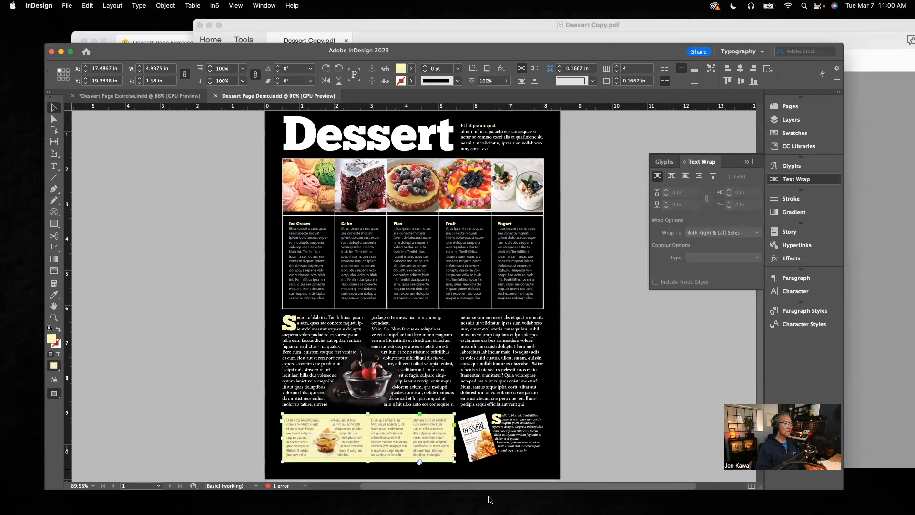
pyautogui.scroll(5, 418, 462)
pyautogui.scroll(5, 496, 454)
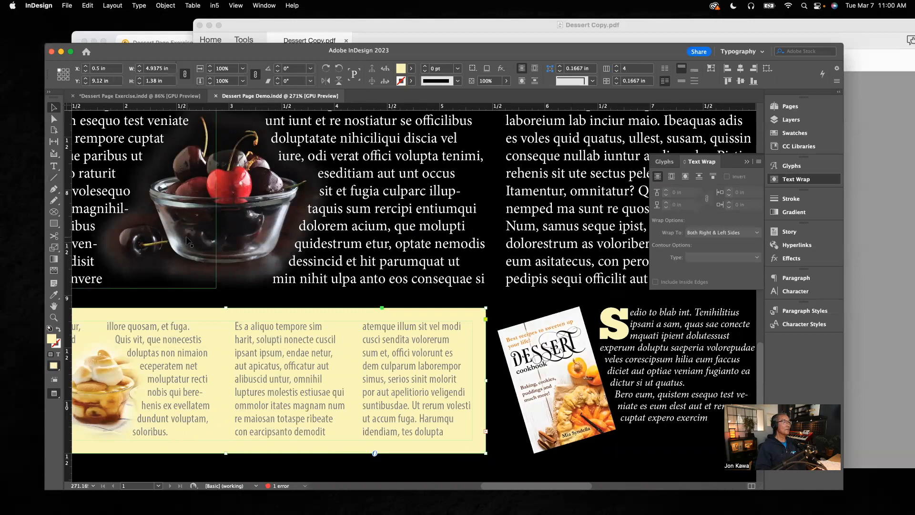
pyautogui.click(54, 166)
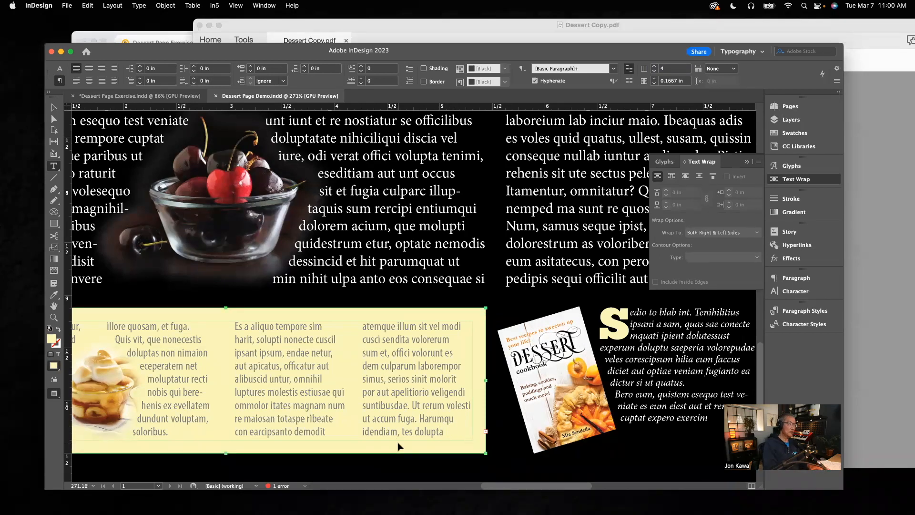
pyautogui.click(52, 108)
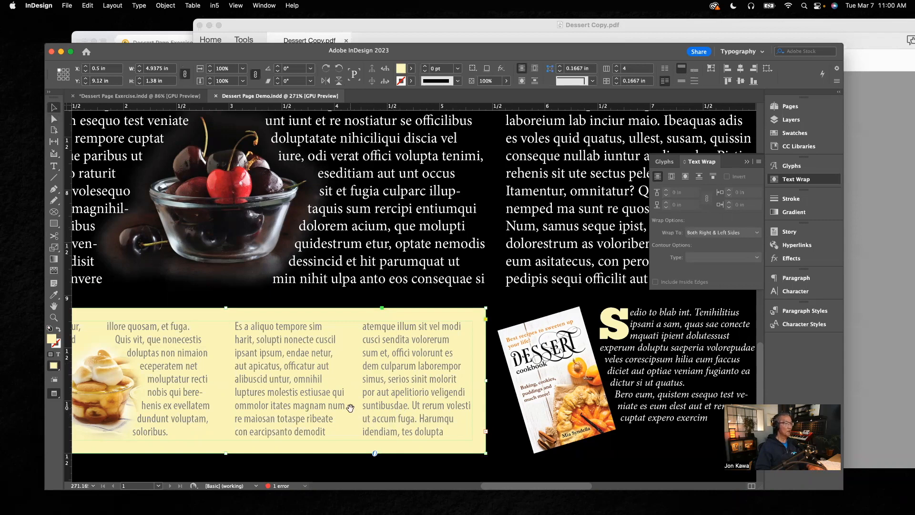
# Extend the bottom edge of the yellow sidebar frame down to a height of 1.455 in
pyautogui.hscroll(-5, 351, 408)
pyautogui.scroll(-1, 350, 408)
pyautogui.hscroll(-2, 496, 362)
pyautogui.scroll(-1, 496, 362)
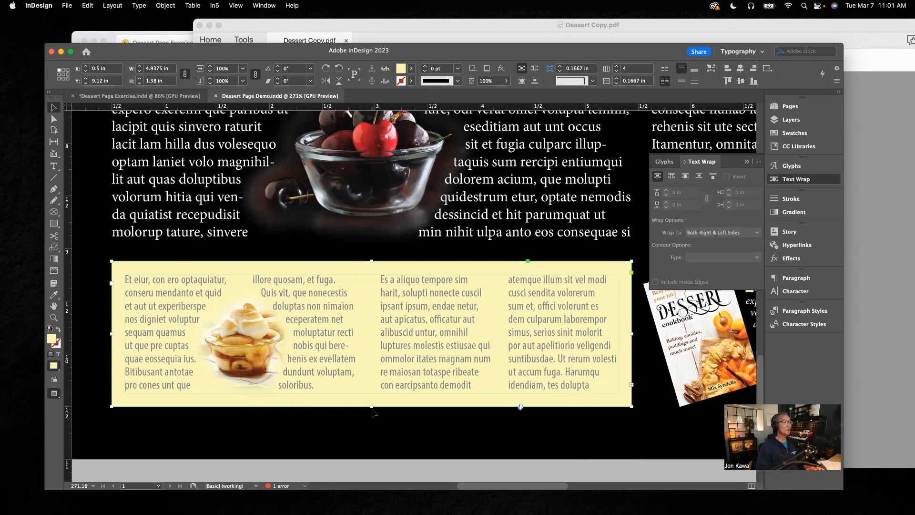
pyautogui.moveTo(372, 406)
pyautogui.mouseDown()
pyautogui.moveTo(372, 422)
pyautogui.moveTo(372, 414)
pyautogui.mouseUp()
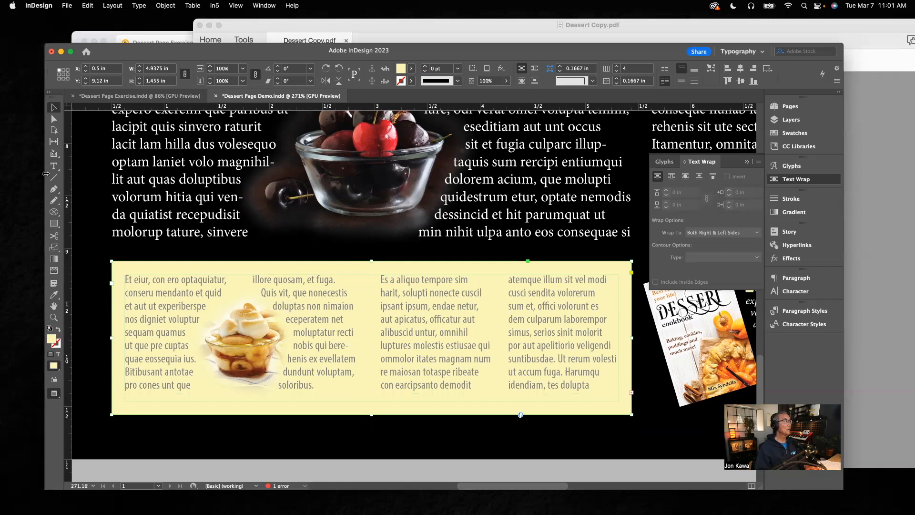
# Join "dolupta" with the following "ssuntibus" at the end of the sidebar's fourth text column
pyautogui.click(53, 166)
pyautogui.click(537, 398)
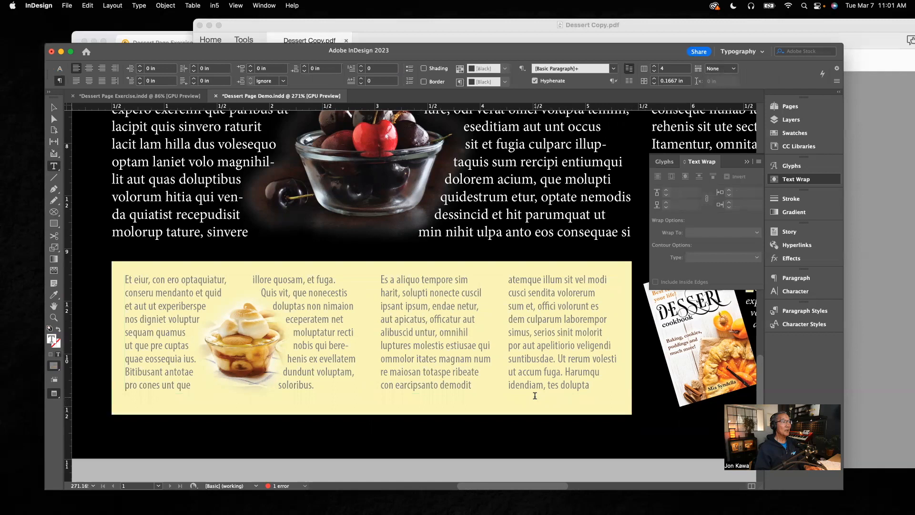
pyautogui.write('ssunti-')
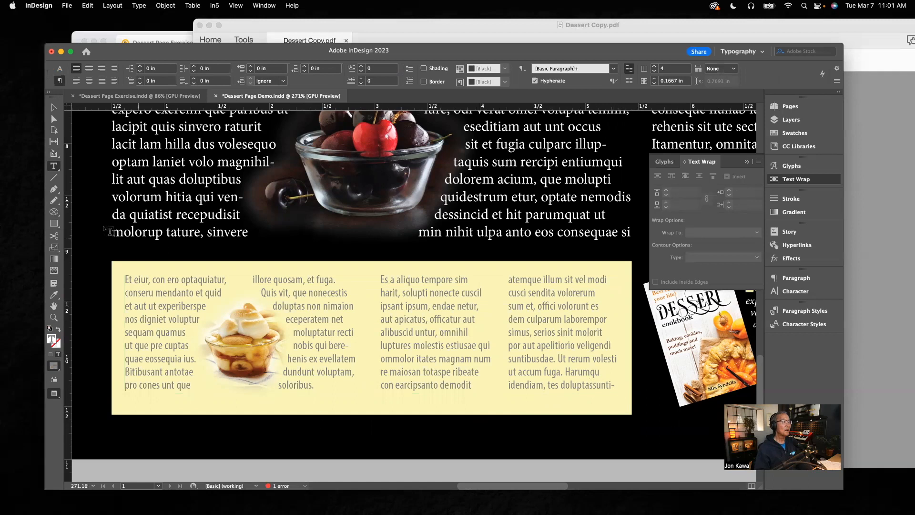
# Stretch the sidebar frame's bottom edge down to a height of 1.7 in, then shorten the frame to 1.6 in
pyautogui.click(53, 104)
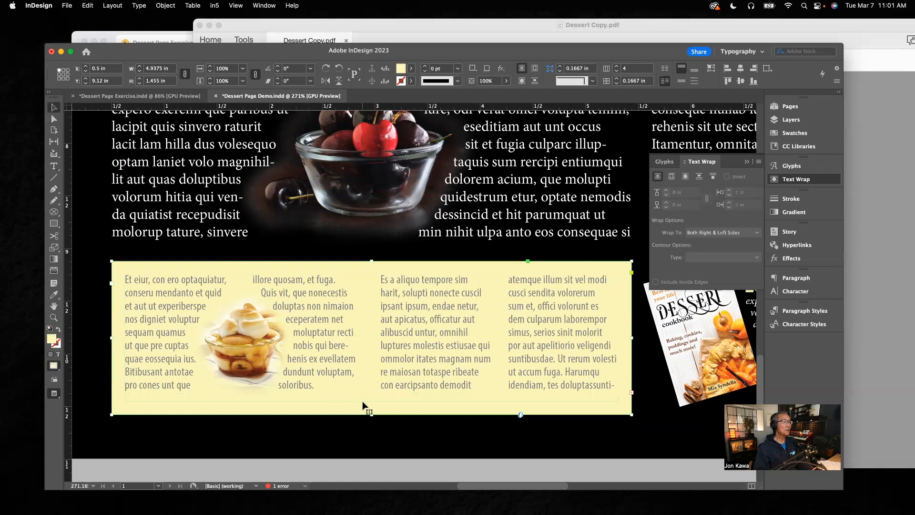
pyautogui.moveTo(373, 414); pyautogui.dragTo(370, 438)
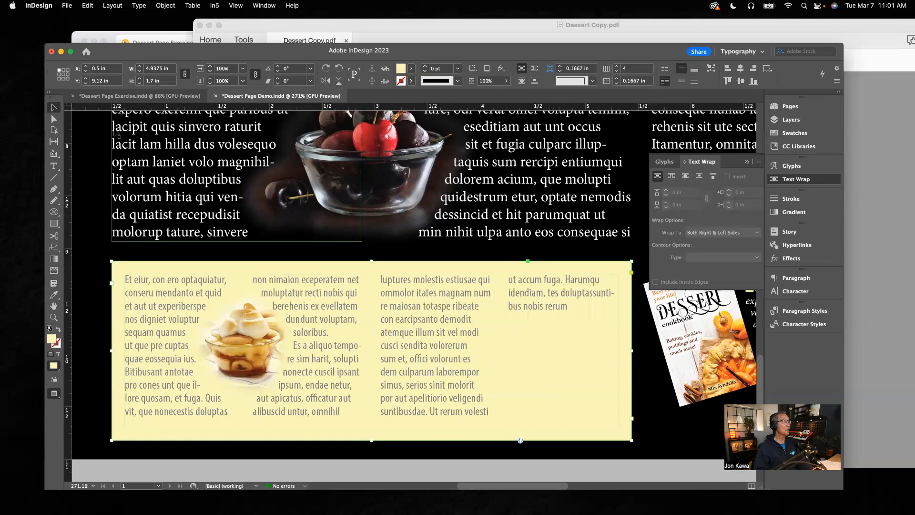
pyautogui.moveTo(371, 438); pyautogui.dragTo(371, 429)
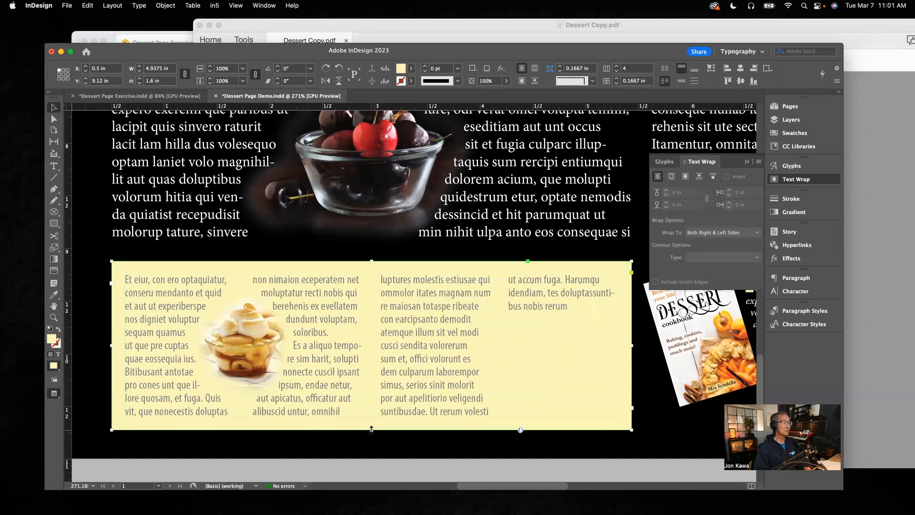
# Show the guides and align the sidebar frame's bottom edge with the page's bottom margin, giving a height of 1.3807 in
pyautogui.press('w')
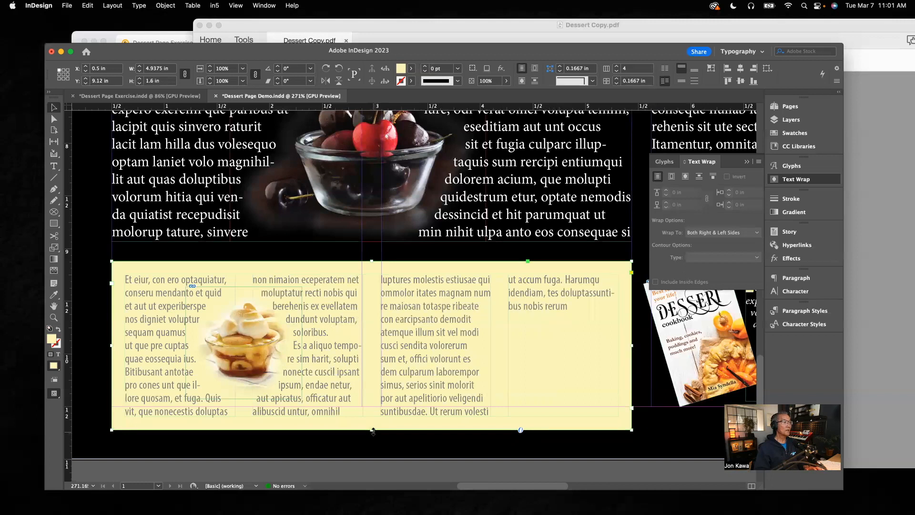
pyautogui.moveTo(373, 430); pyautogui.dragTo(374, 407)
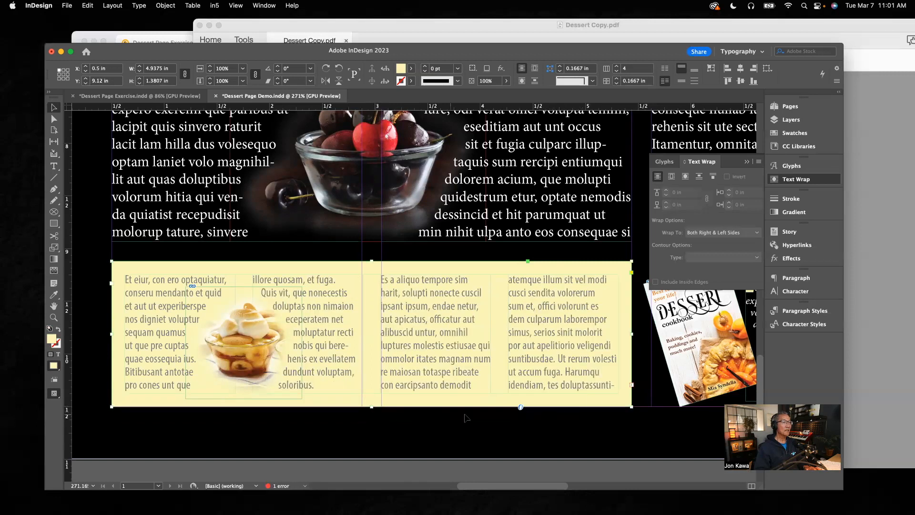
pyautogui.moveTo(371, 406); pyautogui.dragTo(371, 415)
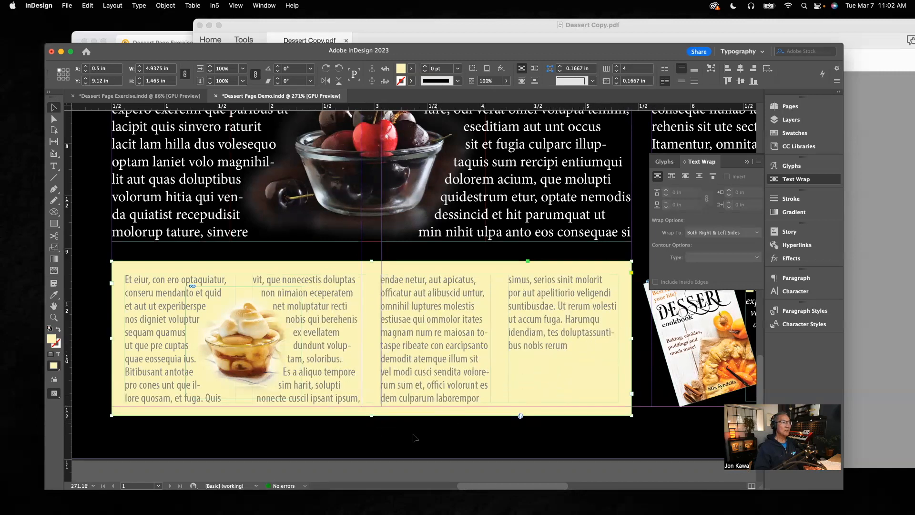
pyautogui.moveTo(373, 415); pyautogui.dragTo(373, 407)
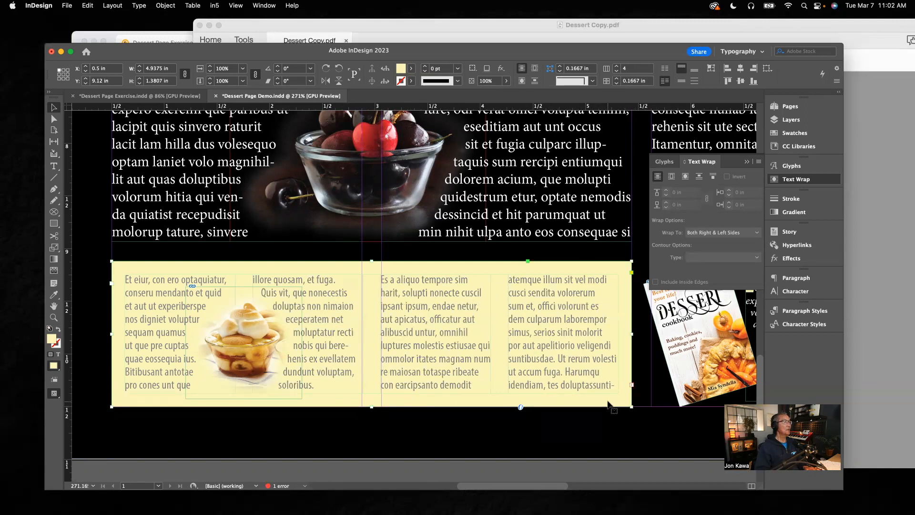
# Reduce the tracking of the text in the sidebar's last two columns, trying 9 and 7 before settling on 0
pyautogui.click(54, 168)
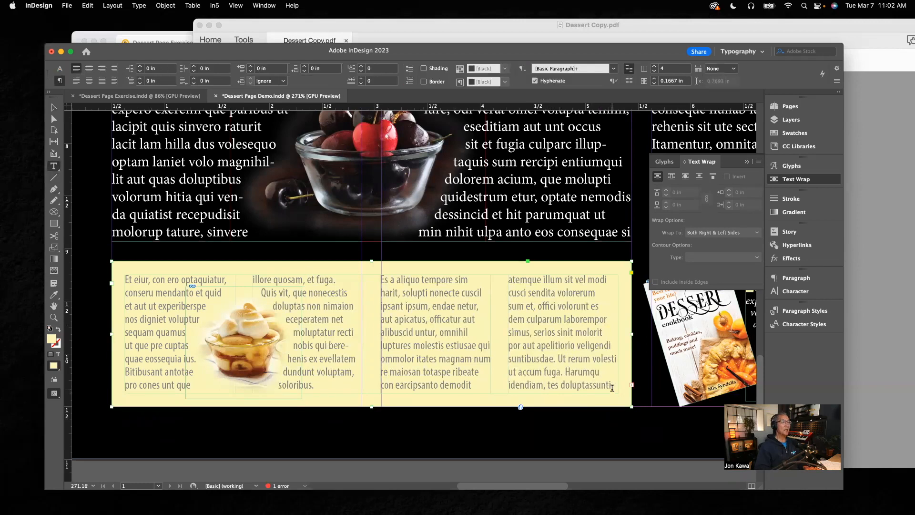
pyautogui.moveTo(614, 386); pyautogui.dragTo(506, 356)
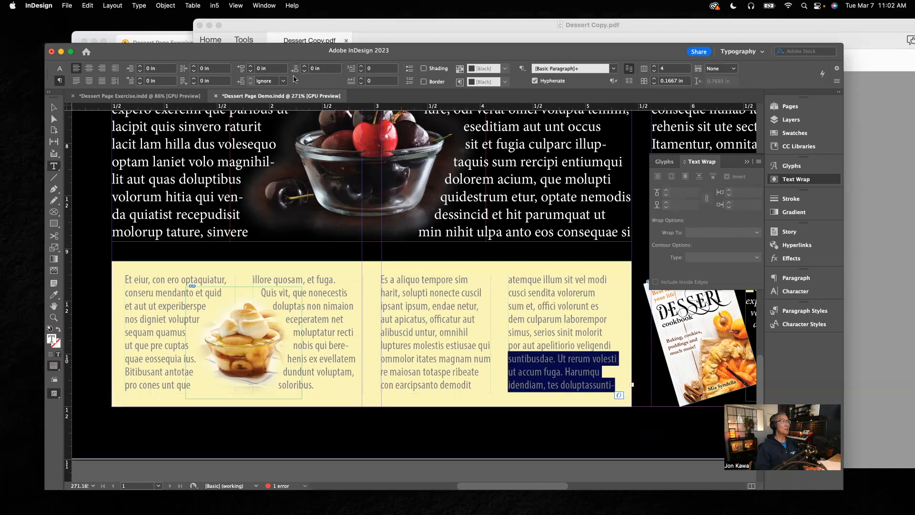
pyautogui.click(59, 68)
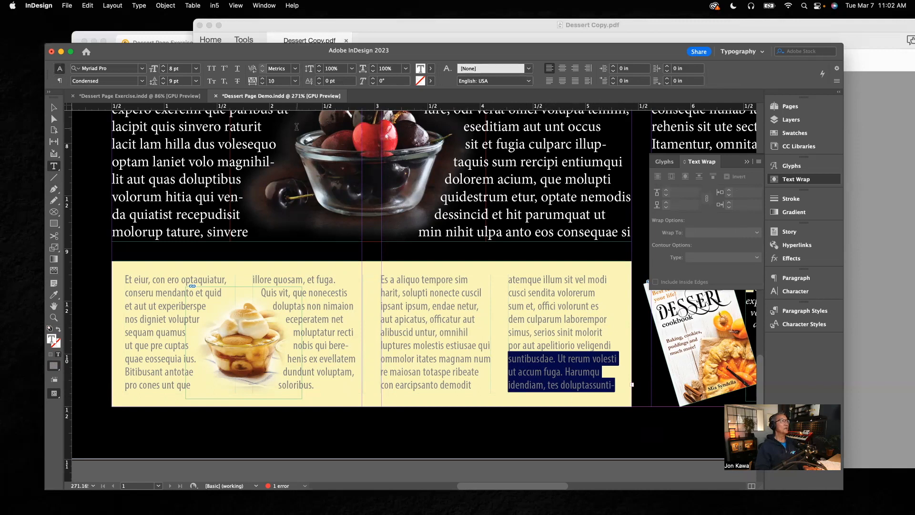
pyautogui.moveTo(614, 385); pyautogui.dragTo(375, 279)
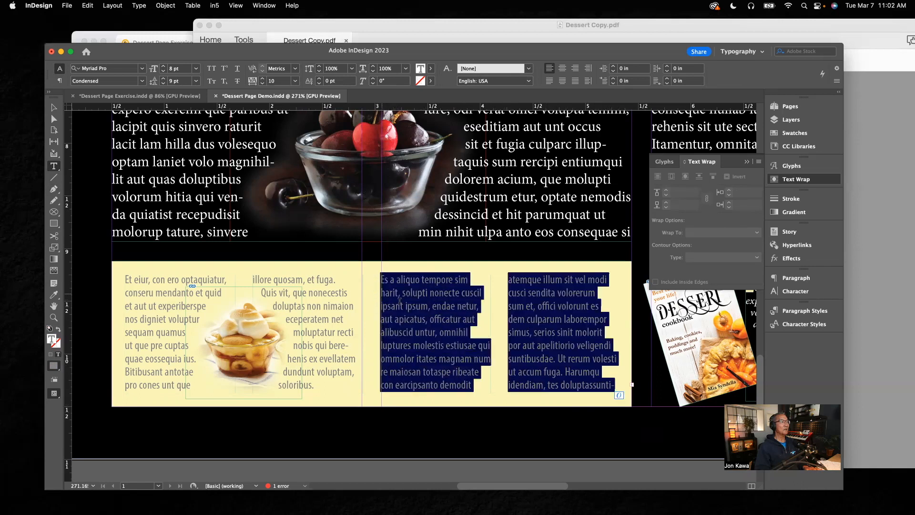
pyautogui.click(276, 81)
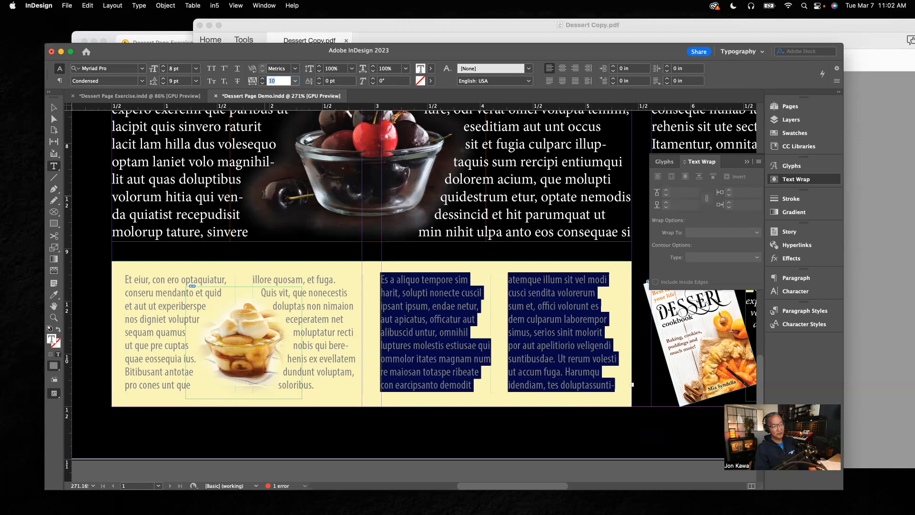
pyautogui.write('9')
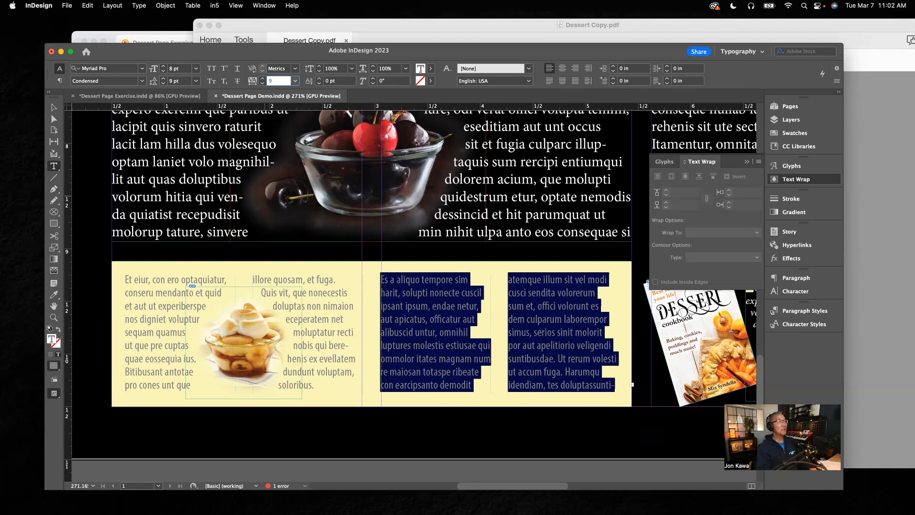
pyautogui.press('Return')
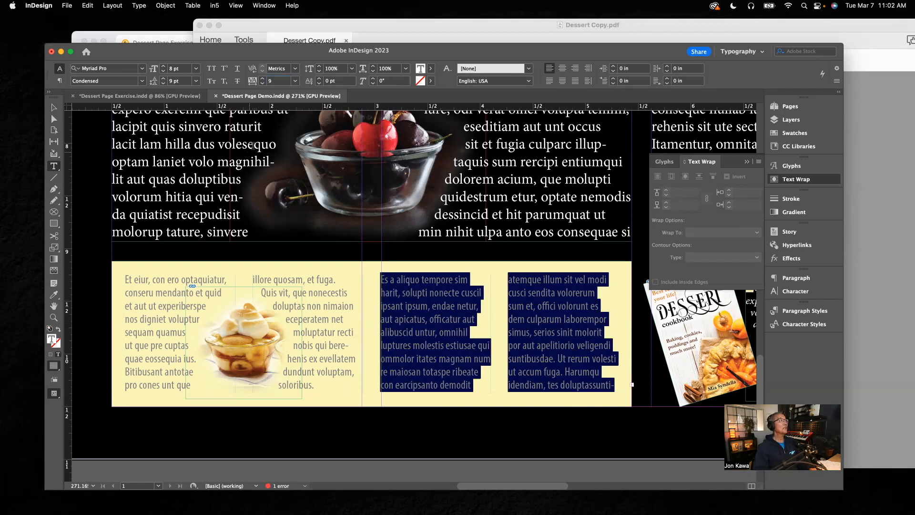
pyautogui.doubleClick(269, 80)
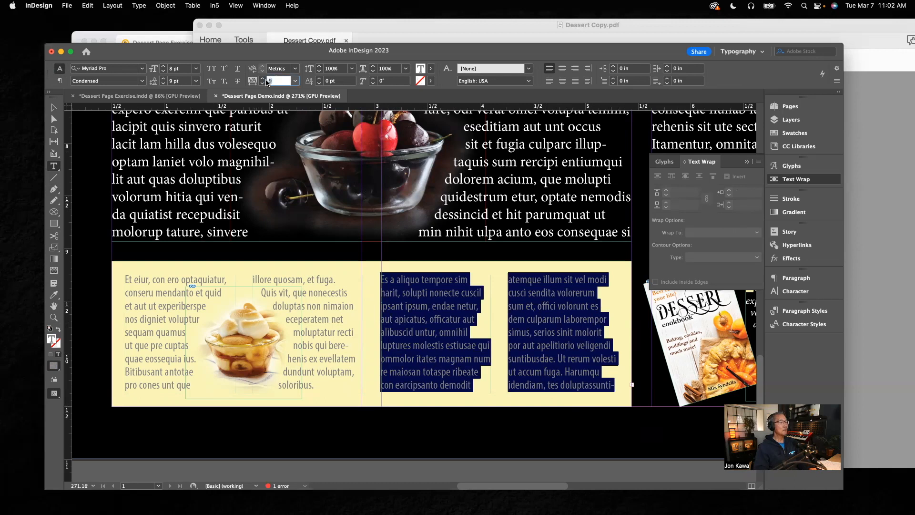
pyautogui.write('7')
pyautogui.press('Return')
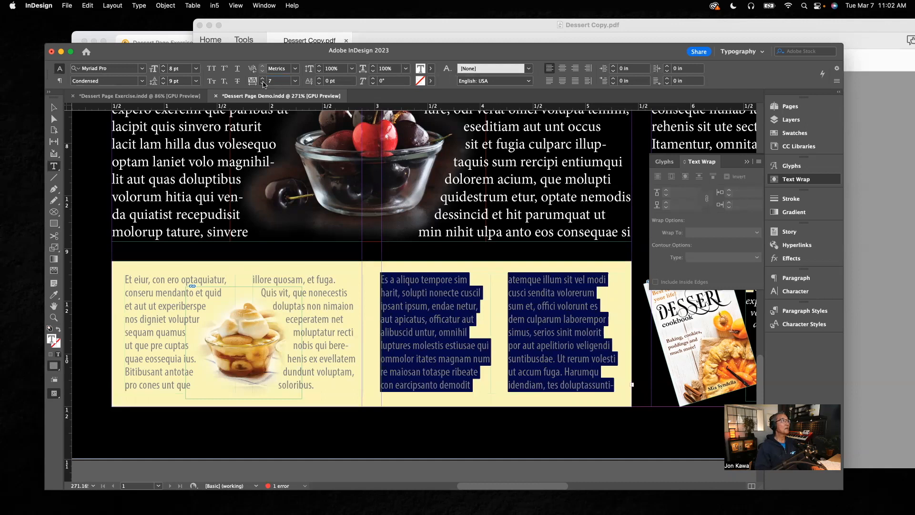
pyautogui.click(262, 83)
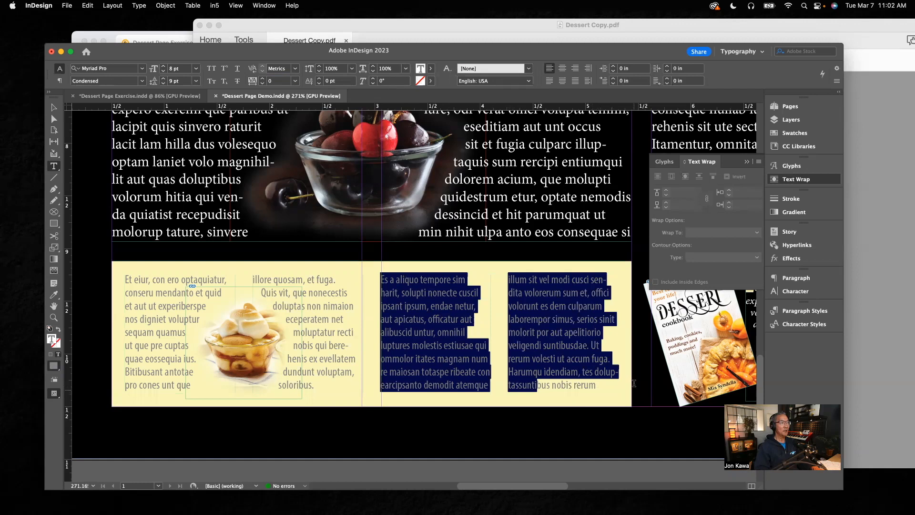
# Check the ending of the sidebar text against Dessert Copy.pdf in Acrobat, then return to the InDesign page
pyautogui.click(54, 107)
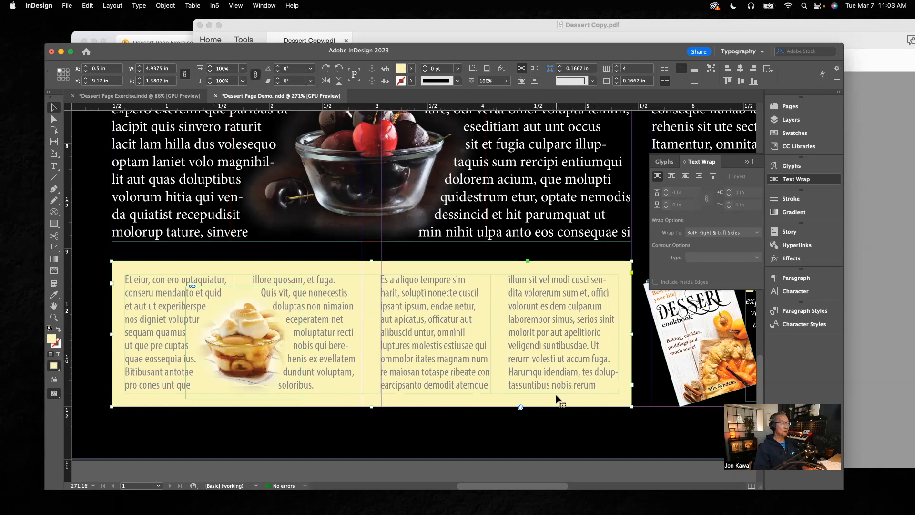
pyautogui.click(879, 317)
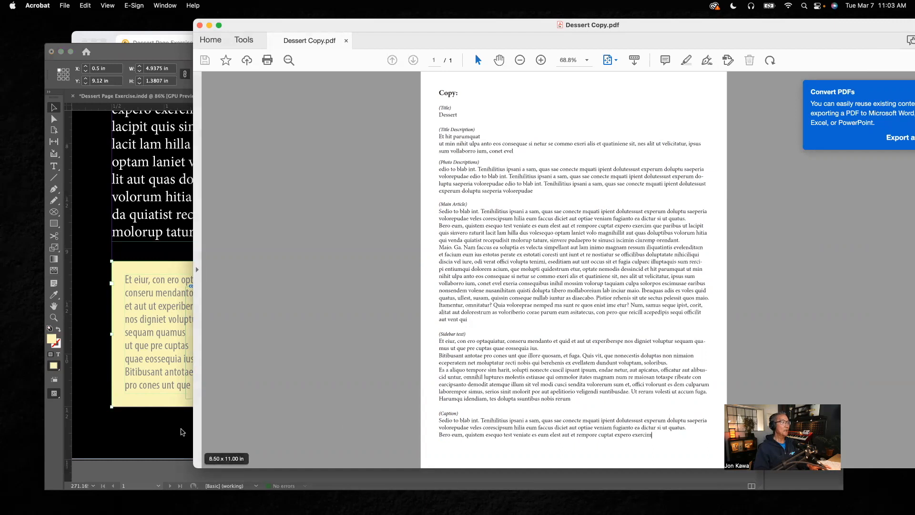
pyautogui.click(183, 431)
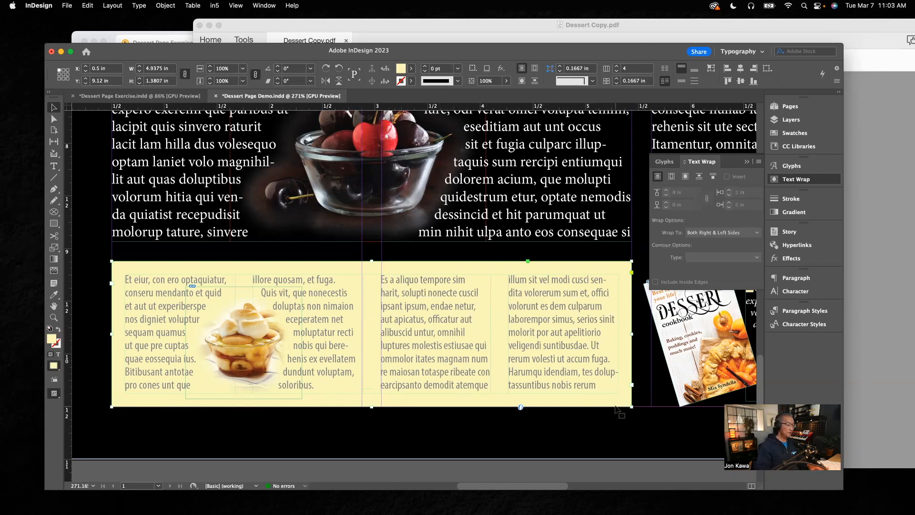
# Fit the whole page in the window, save the document and hide the guides with Preview mode
pyautogui.press('super+0')
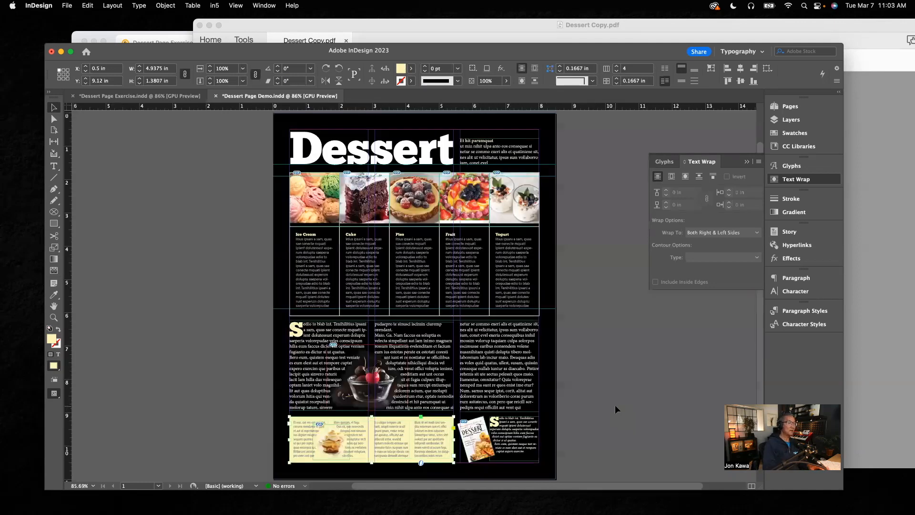
pyautogui.click(231, 247)
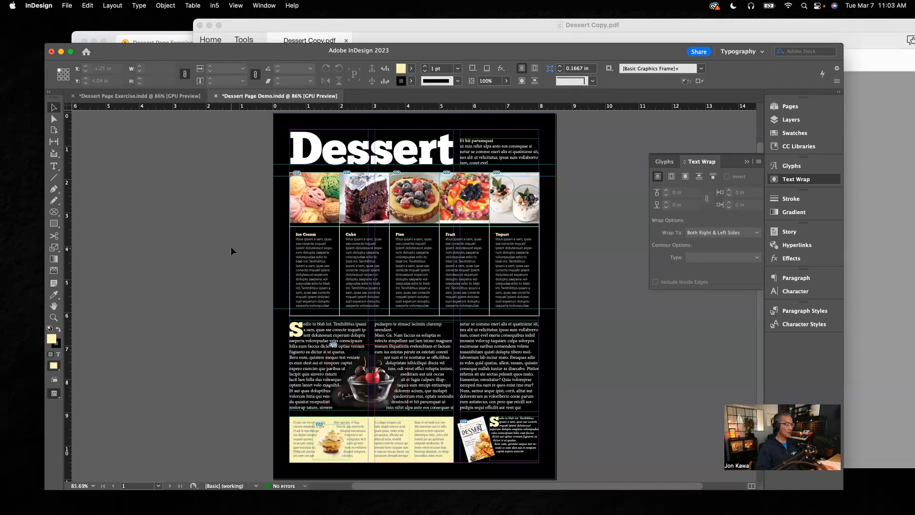
pyautogui.press('super+s')
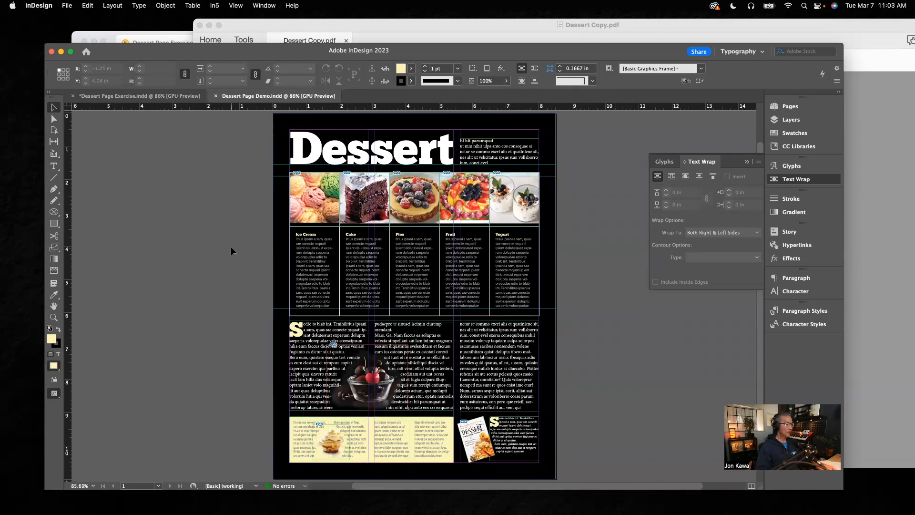
pyautogui.press('w')
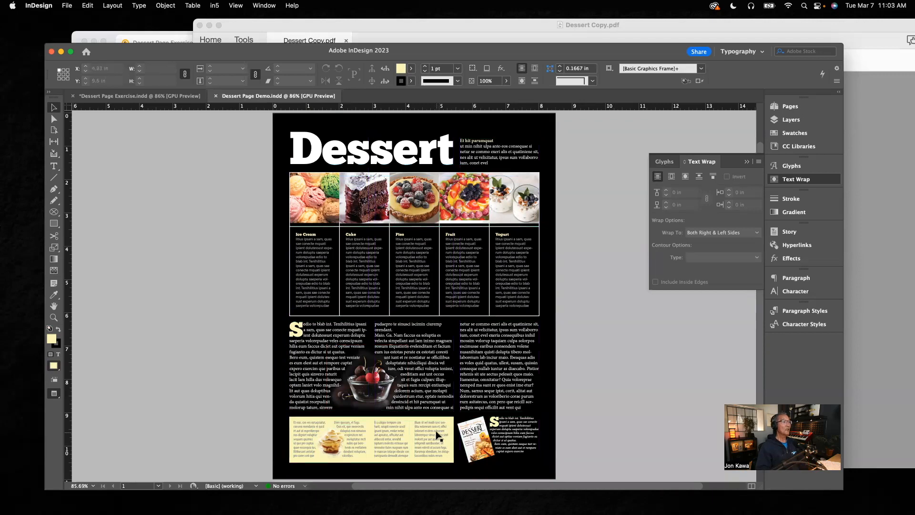